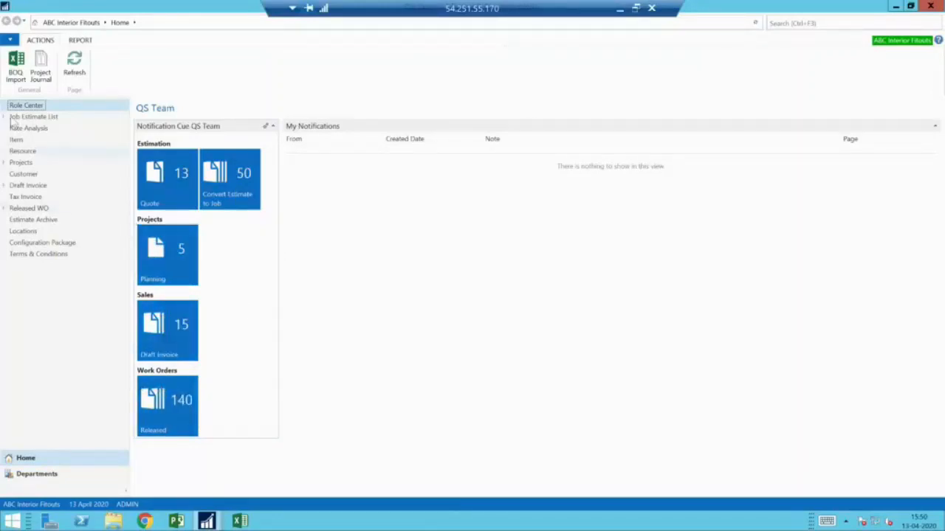
# - Open the BOQ Import request window, cancel it, and display the QS Team's available reports
pyautogui.click(14, 78)
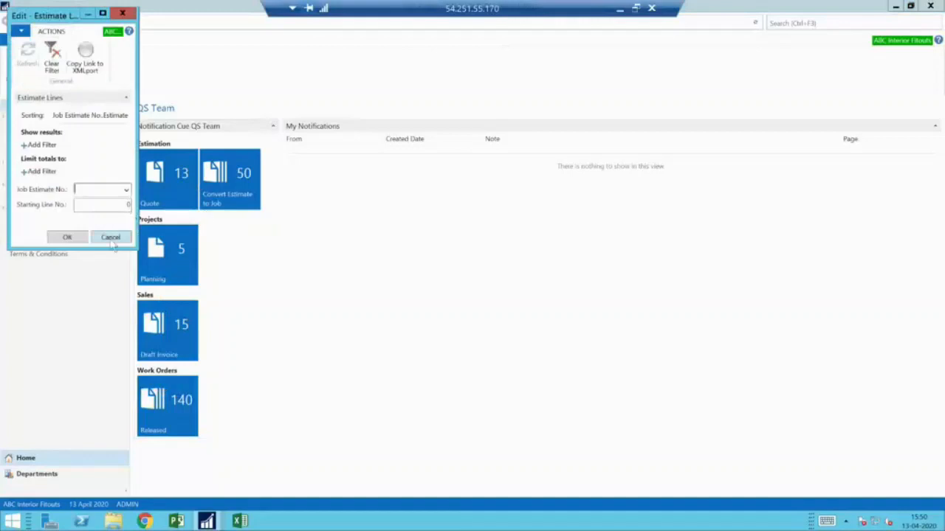
pyautogui.click(111, 238)
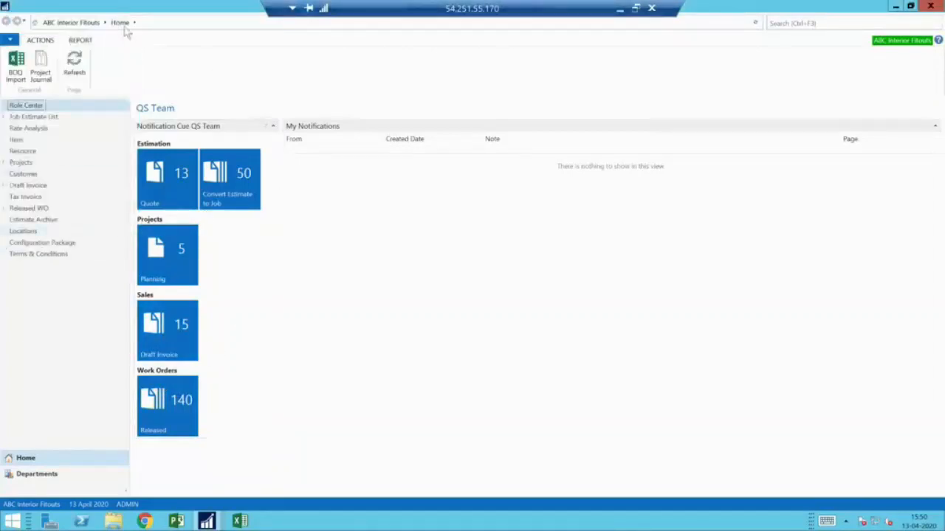
pyautogui.click(86, 42)
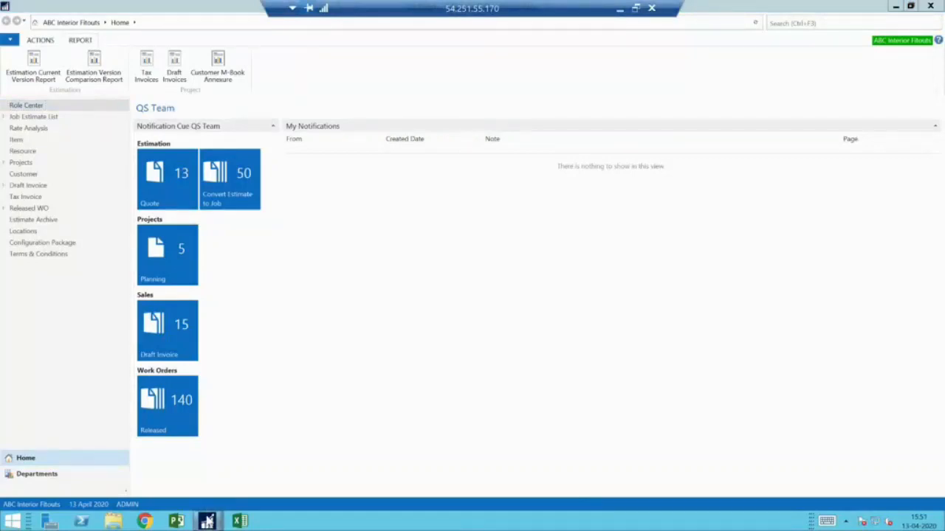
# - Switch to the Project Team role center, examine the job cost chart, and display the team's available reports
pyautogui.moveTo(207, 521)
pyautogui.click(191, 462)
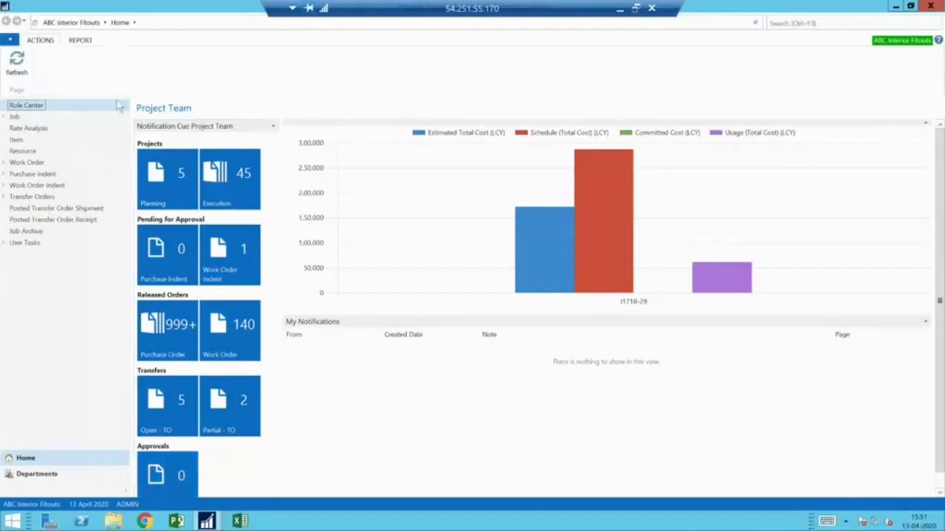
pyautogui.moveTo(565, 248)
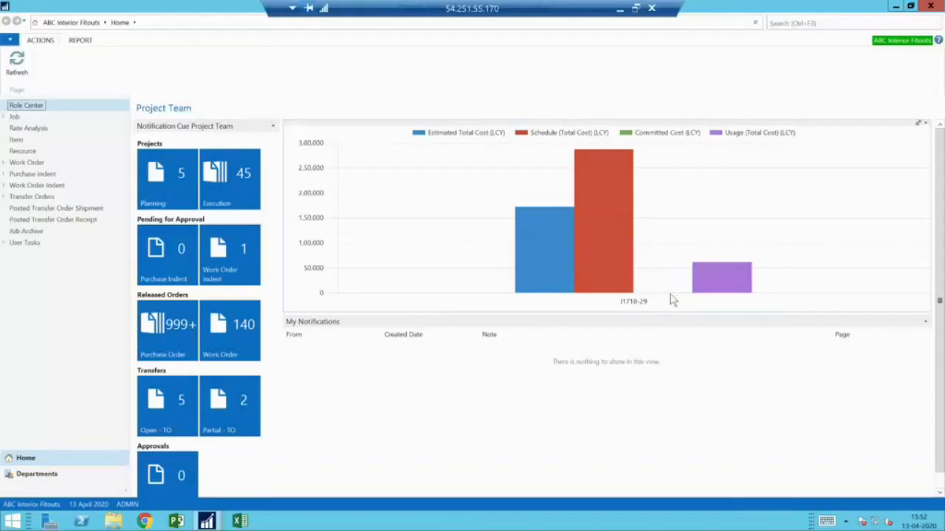
pyautogui.moveTo(736, 281)
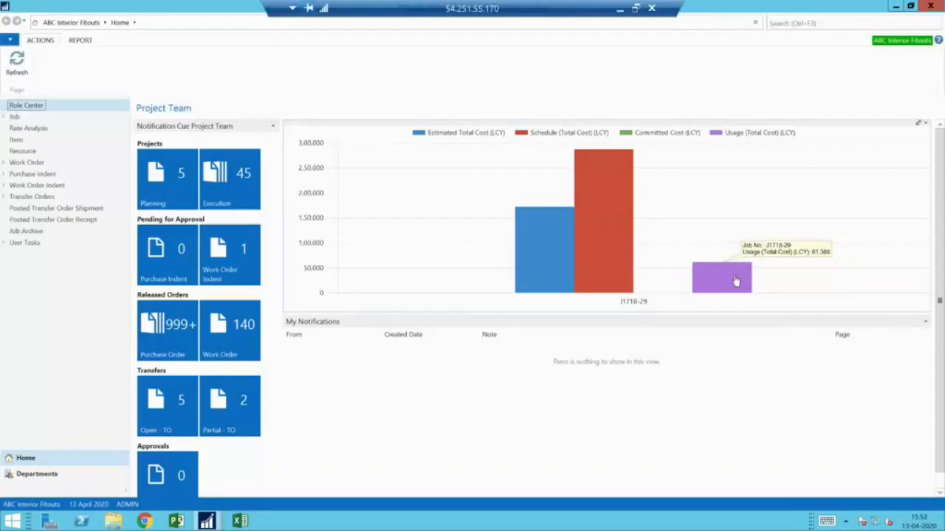
pyautogui.click(80, 41)
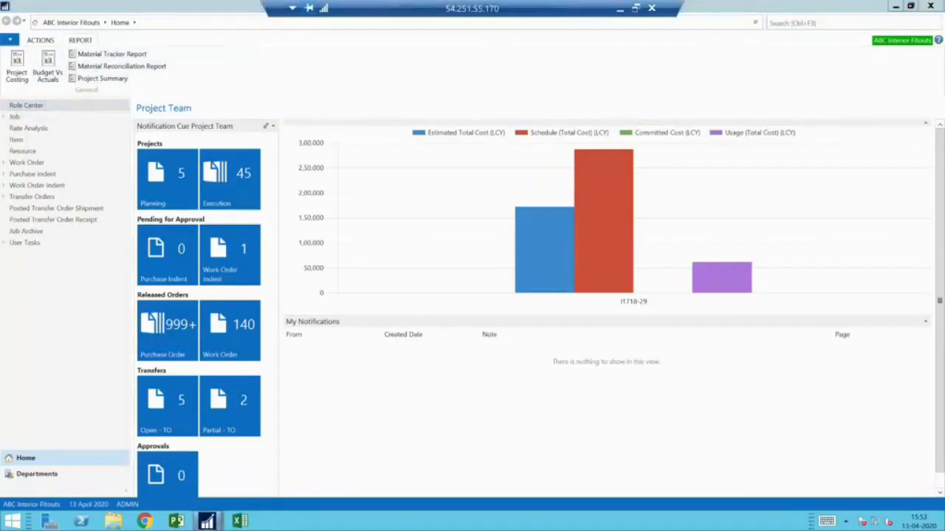
# - Switch to the Site Team role center and review its available actions and reports
pyautogui.click(207, 521)
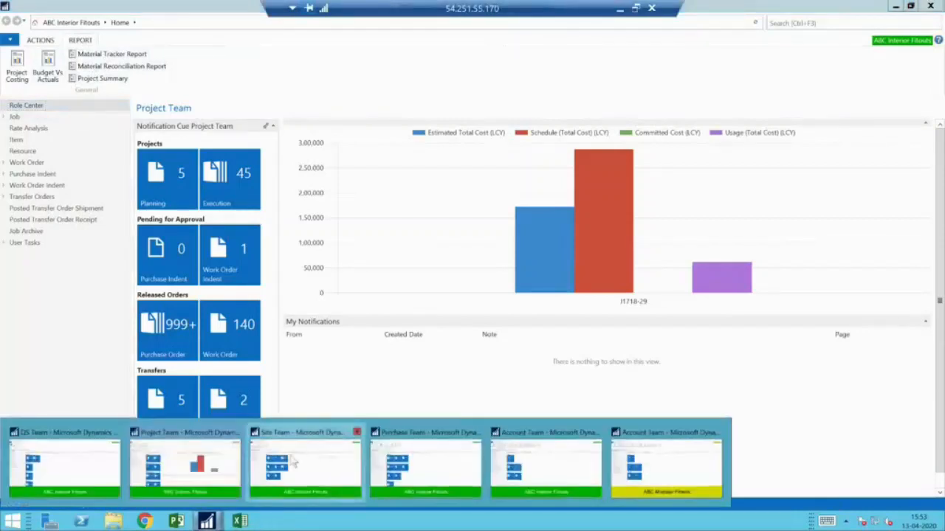
pyautogui.click(289, 460)
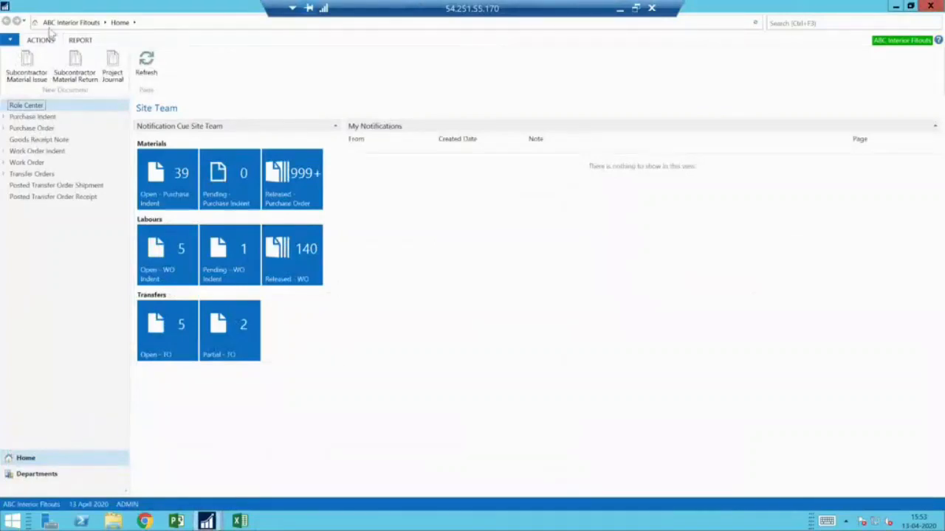
pyautogui.click(79, 39)
pyautogui.click(44, 42)
pyautogui.click(81, 42)
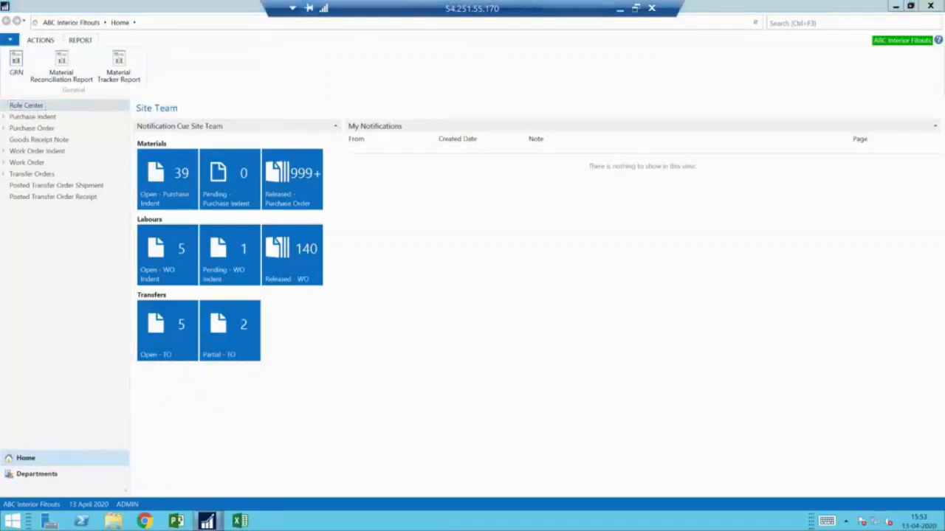
# - Switch to the Purchase Team role center and display its available reports
pyautogui.moveTo(207, 521)
pyautogui.click(418, 448)
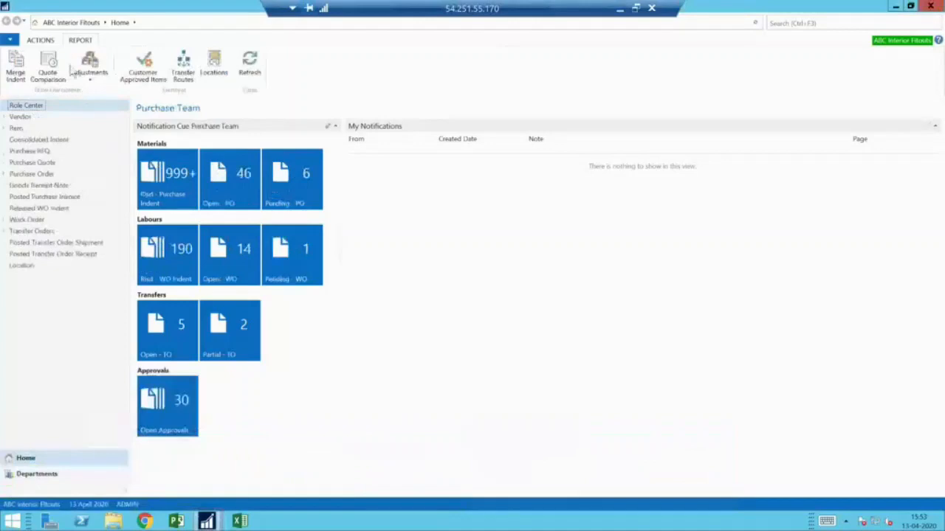
pyautogui.click(79, 40)
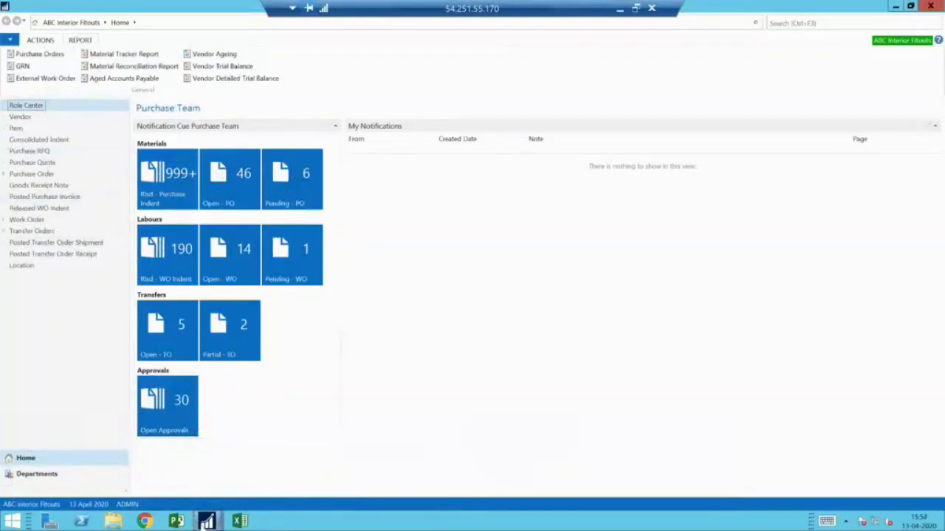
# - Switch to the Account Team role center of ABC Interior Fitouts and display its available reports
pyautogui.moveTo(205, 522)
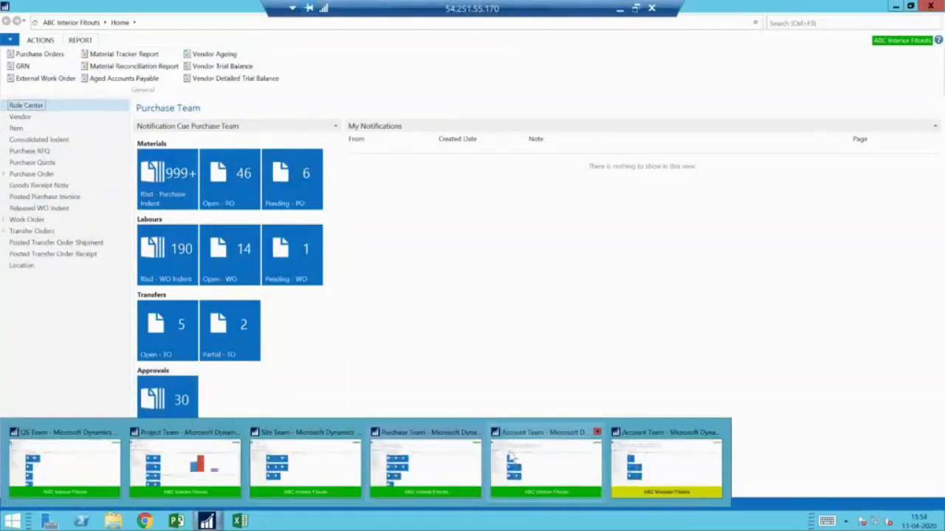
pyautogui.click(544, 465)
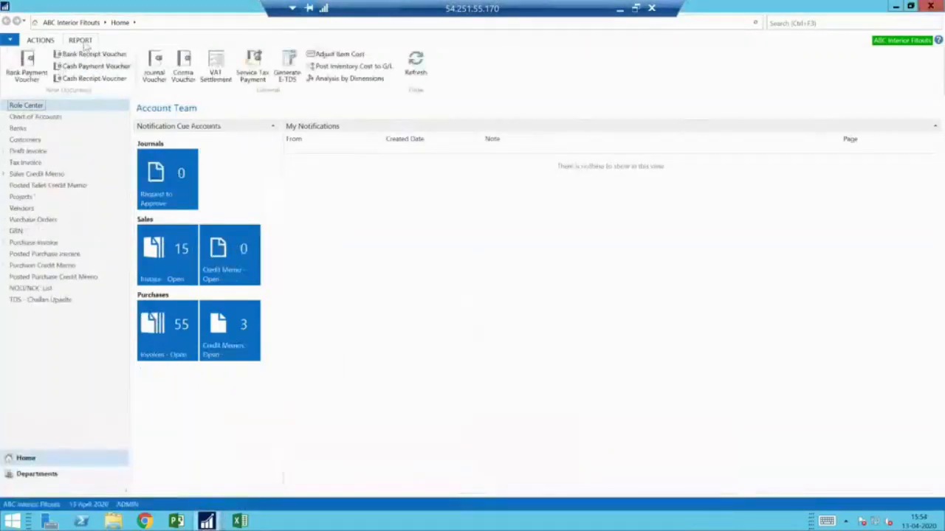
pyautogui.click(83, 42)
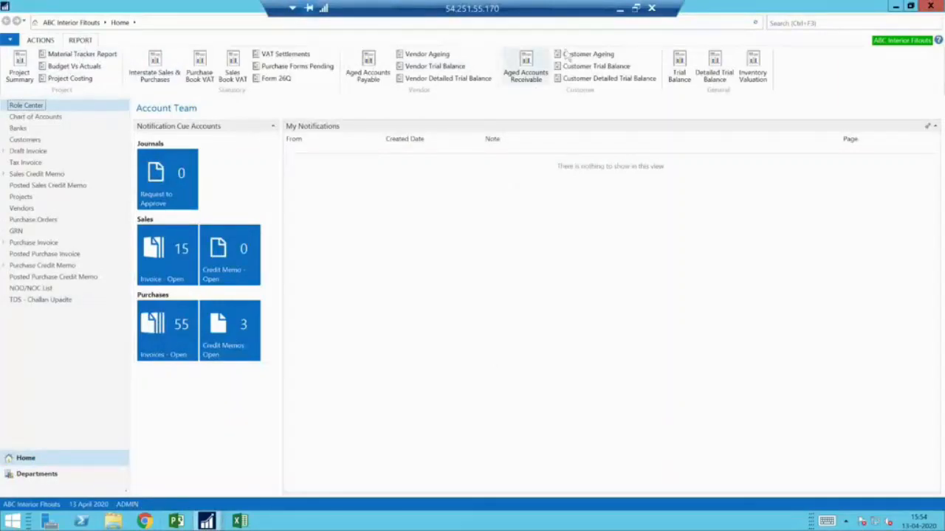
# - Return to the QS Team window and open the NAVBUILD section of the departments overview
pyautogui.click(208, 523)
pyautogui.click(302, 471)
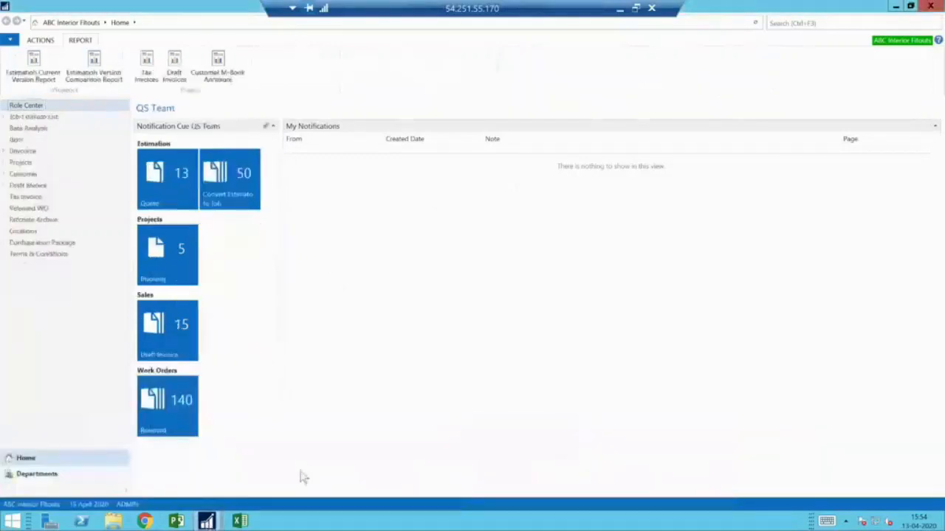
pyautogui.click(92, 473)
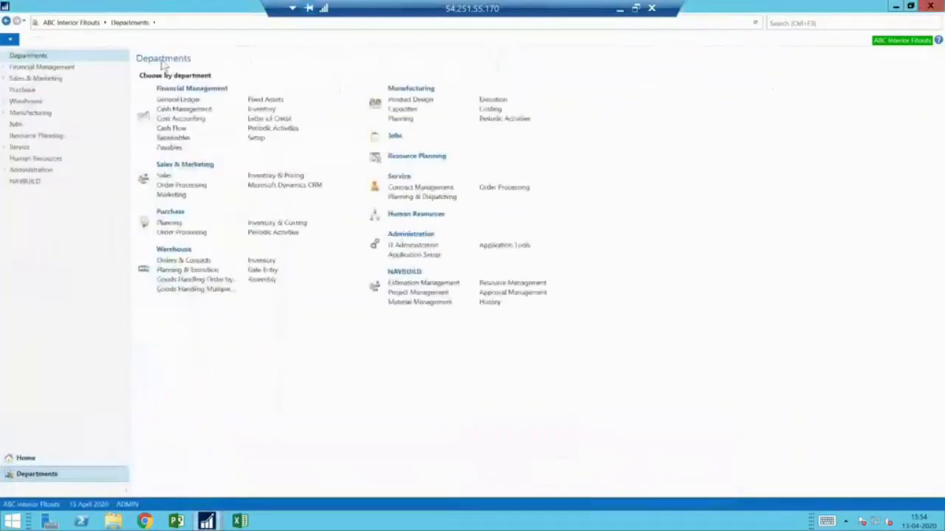
pyautogui.click(393, 272)
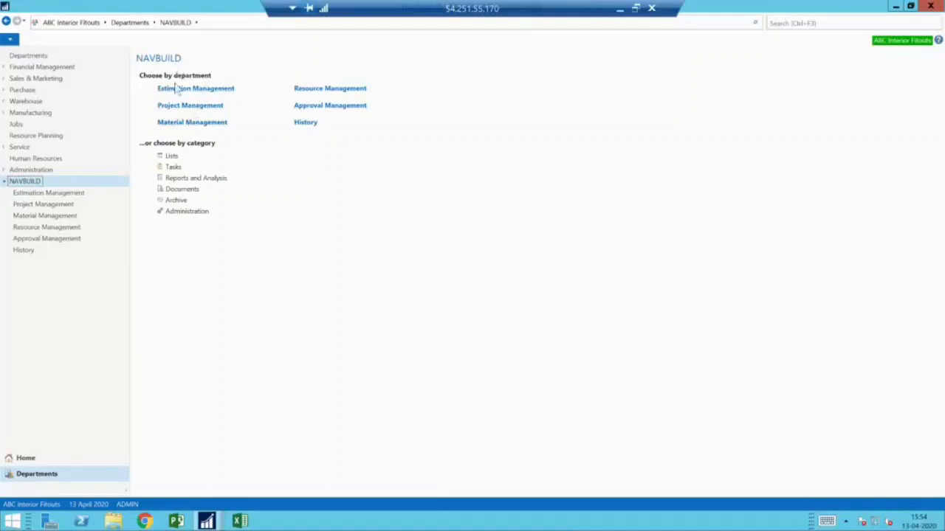
# - Minimize the remote session and open the workbook "BOQ - CIVIL & INTERIOR UPDATED 15-06-16" from the Downloads folder in Excel
pyautogui.click(618, 8)
pyautogui.click(121, 520)
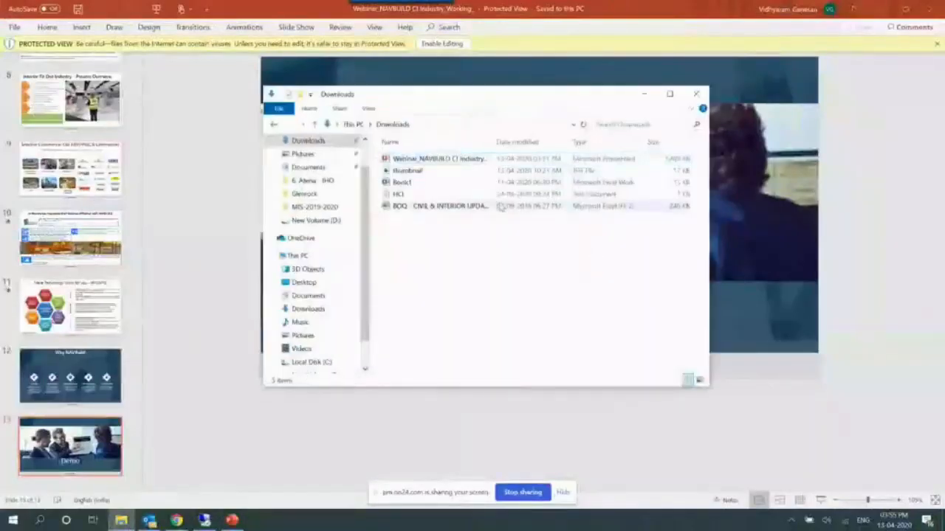
pyautogui.doubleClick(459, 206)
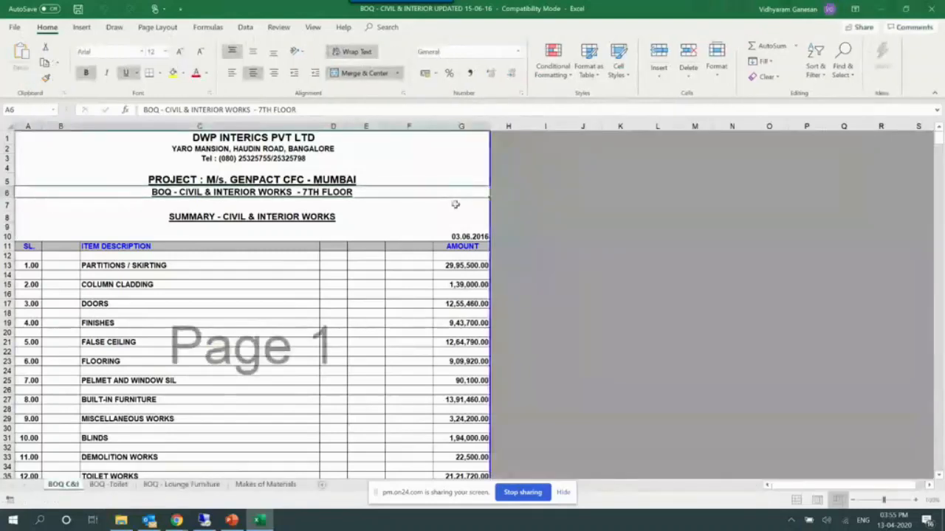
# - Review the civil and interior works summary on the BOQ C&I sheet and select the tax rows 40 to 43
pyautogui.click(203, 322)
pyautogui.scroll(-4, 203, 321)
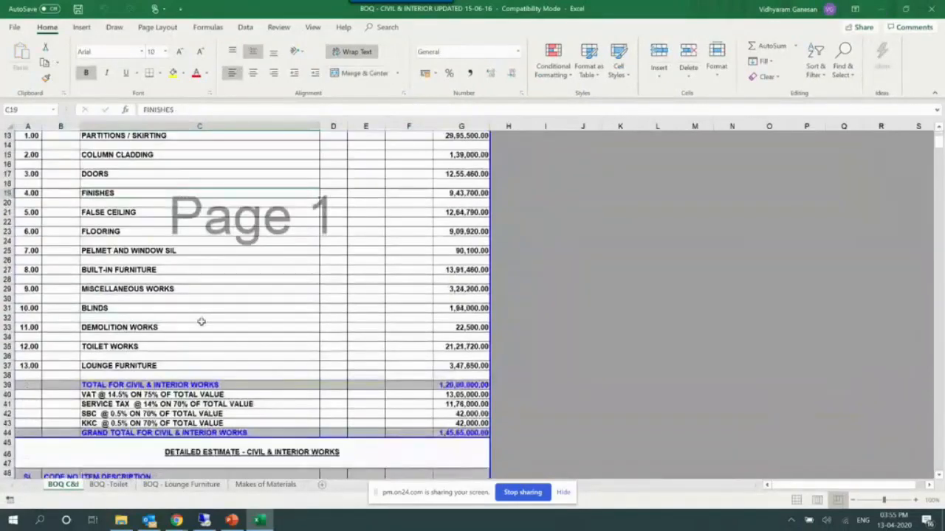
pyautogui.scroll(-2, 201, 321)
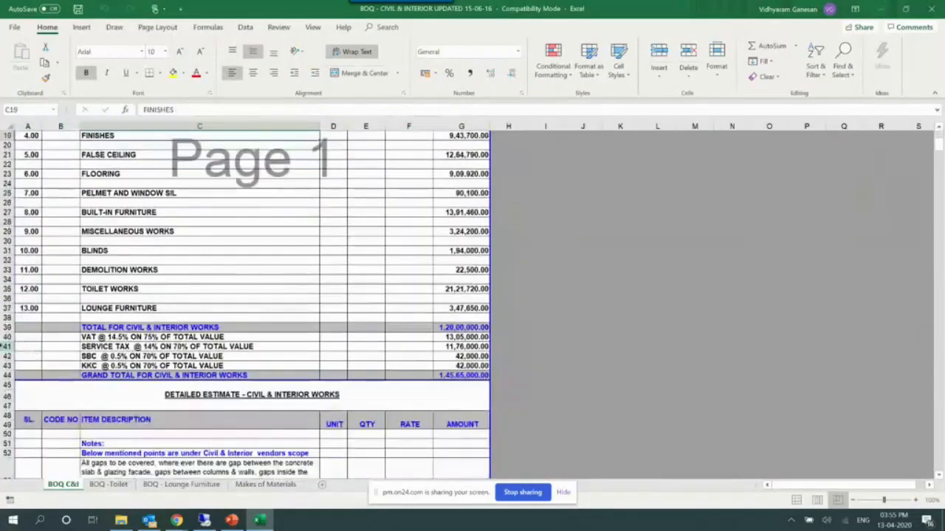
pyautogui.moveTo(6, 337); pyautogui.dragTo(6, 365)
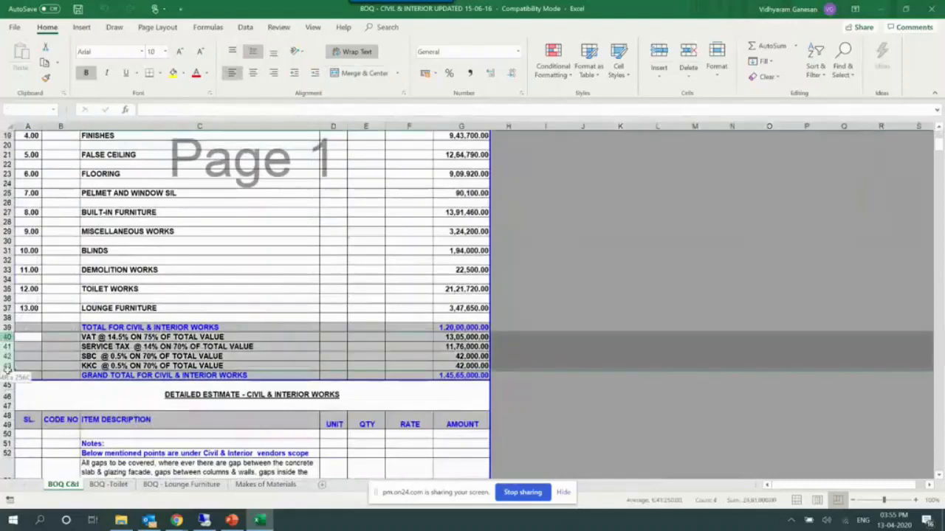
pyautogui.scroll(-5, 149, 293)
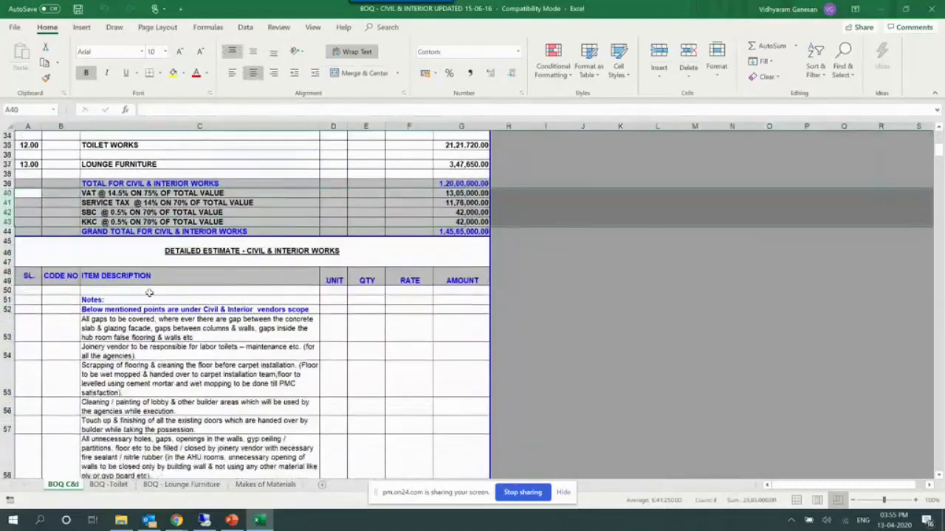
pyautogui.scroll(-2, 149, 293)
# - Read through the vendor scope notes in the detailed estimate, down to the first partition item
pyautogui.click(149, 293)
pyautogui.scroll(-4, 149, 293)
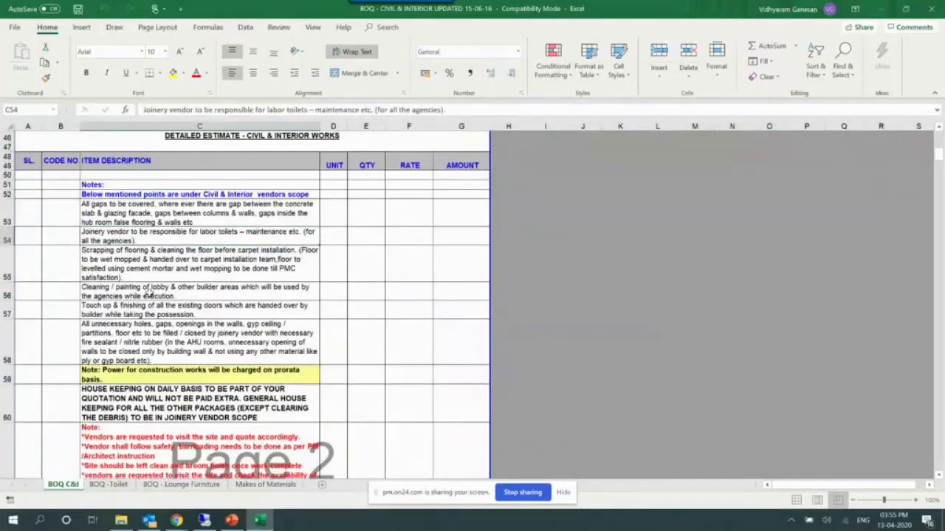
pyautogui.scroll(2, 149, 293)
pyautogui.scroll(-3, 191, 270)
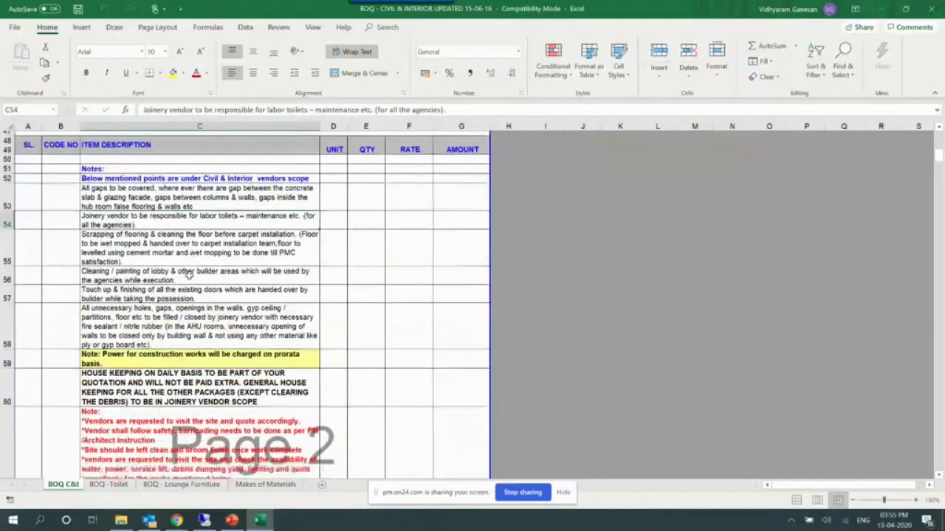
pyautogui.scroll(-3, 189, 275)
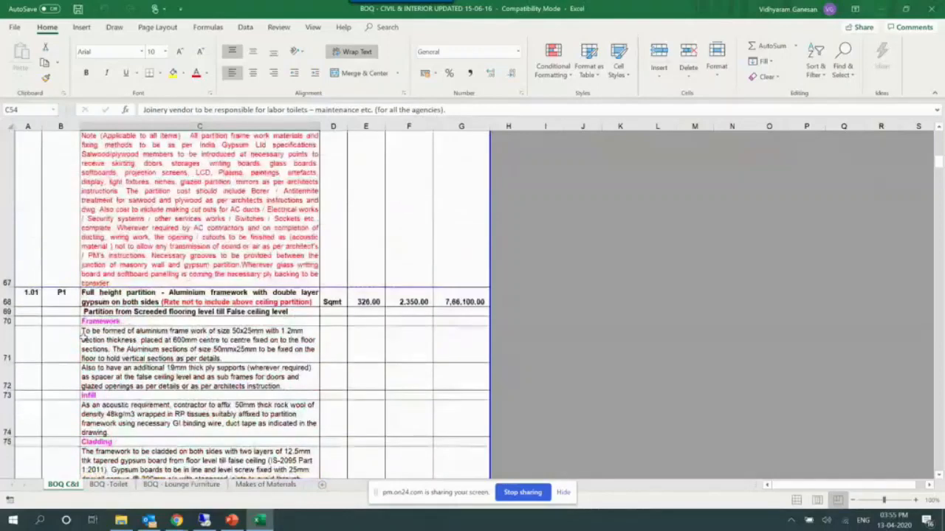
# - Examine the quantity and specifications of partition item 1.01, then the partition items that follow it on the BOQ C&I sheet
pyautogui.click(6, 301)
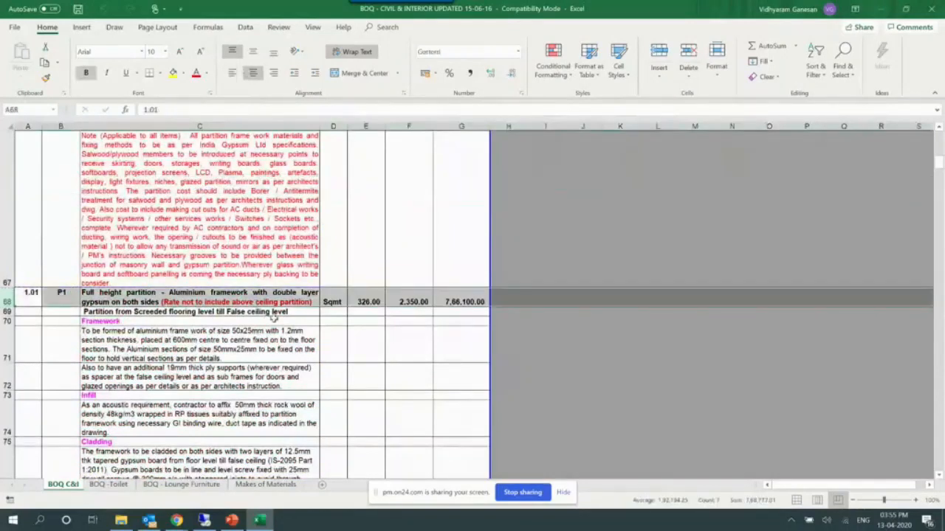
pyautogui.click(350, 296)
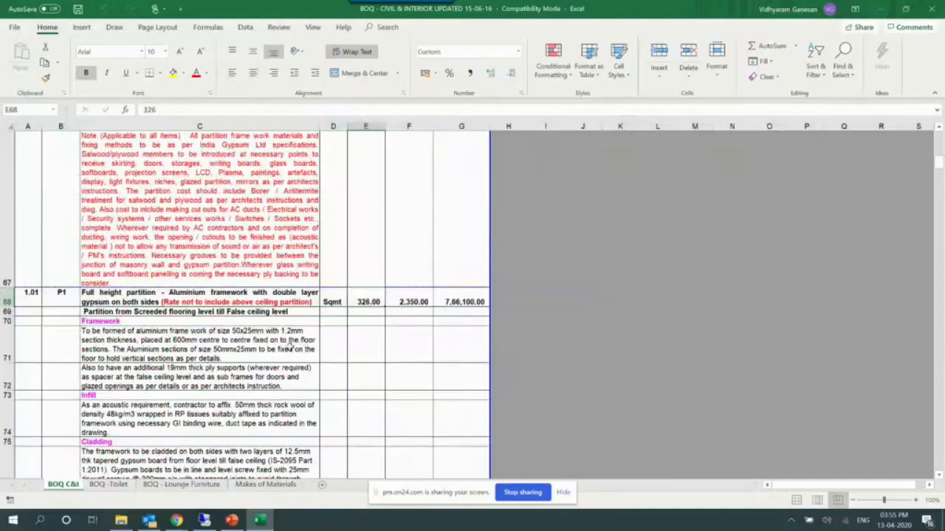
pyautogui.scroll(-2, 148, 339)
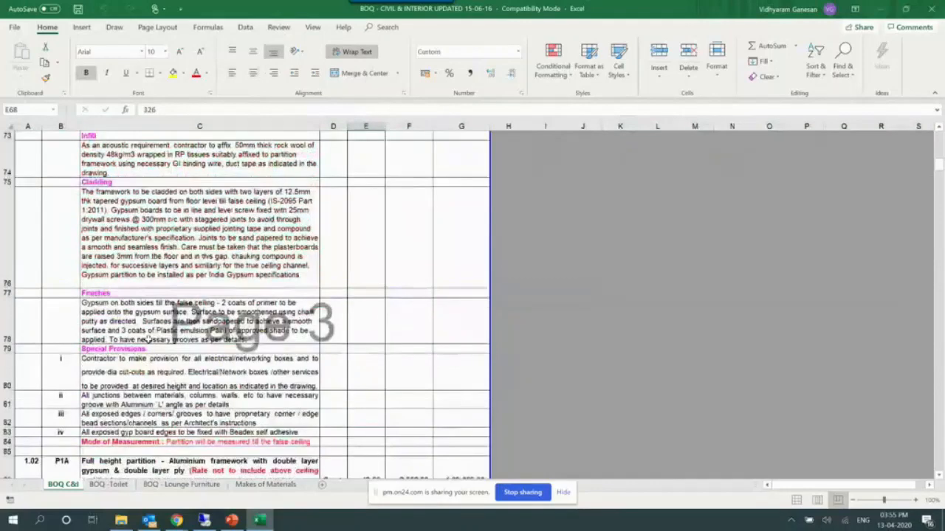
pyautogui.moveTo(8, 158); pyautogui.dragTo(17, 312)
pyautogui.scroll(-2, 246, 273)
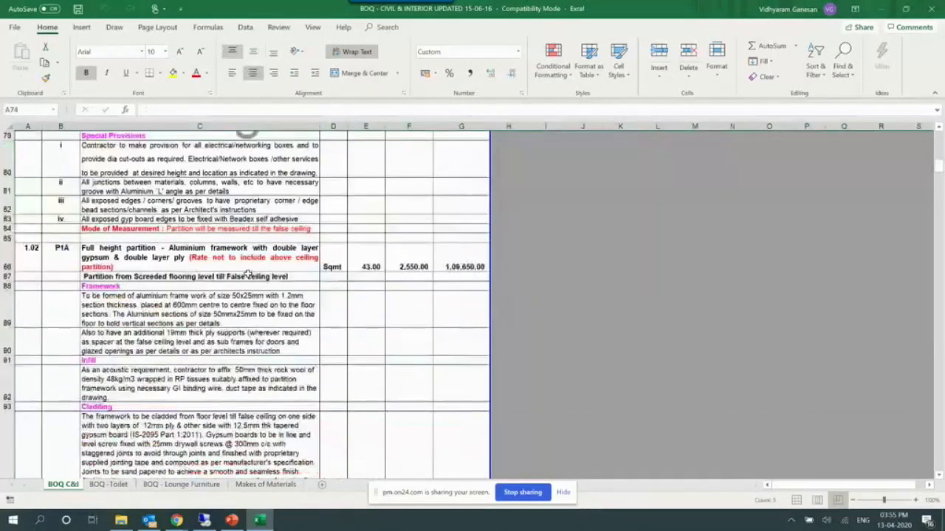
pyautogui.scroll(-9, 247, 275)
pyautogui.scroll(-4, 247, 275)
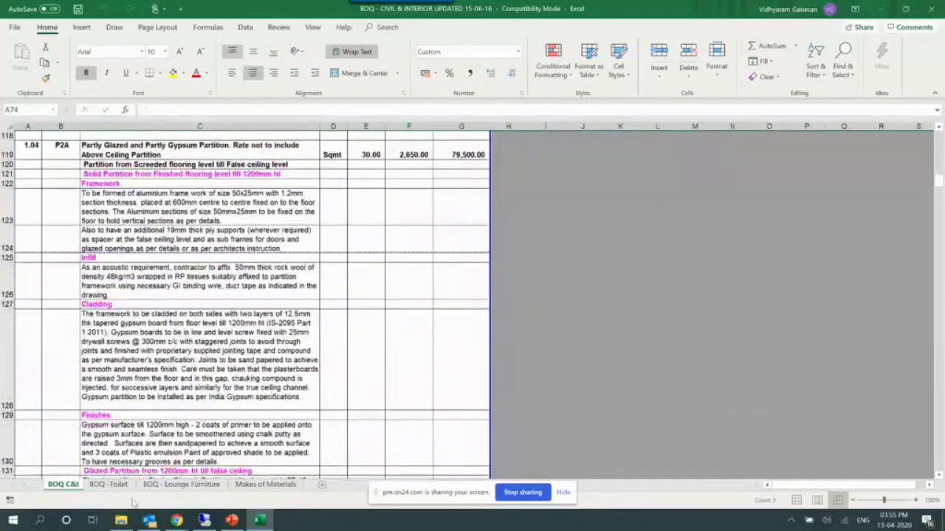
# - Review the line items on the BOQ -Toilet and BOQ - Lounge Furniture sheets
pyautogui.click(109, 485)
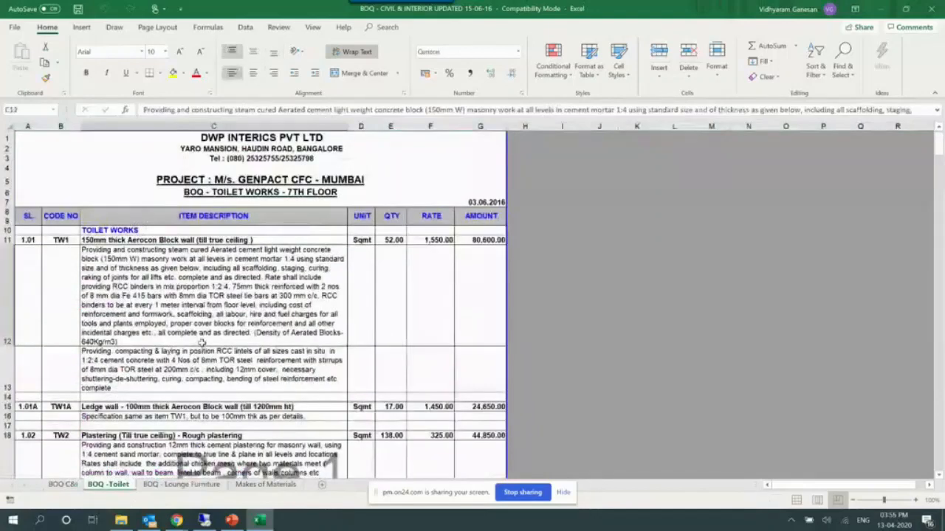
pyautogui.scroll(-4, 201, 343)
pyautogui.scroll(-7, 200, 343)
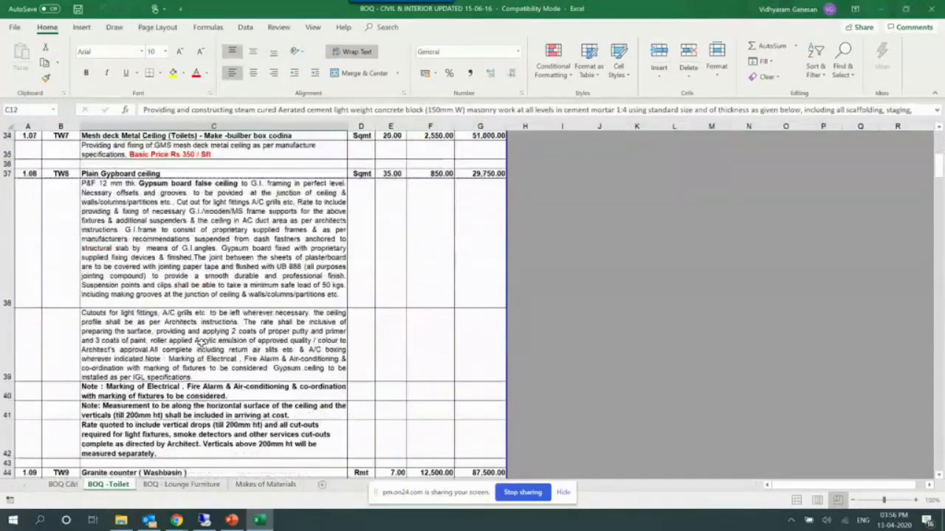
pyautogui.click(178, 485)
pyautogui.scroll(-8, 168, 305)
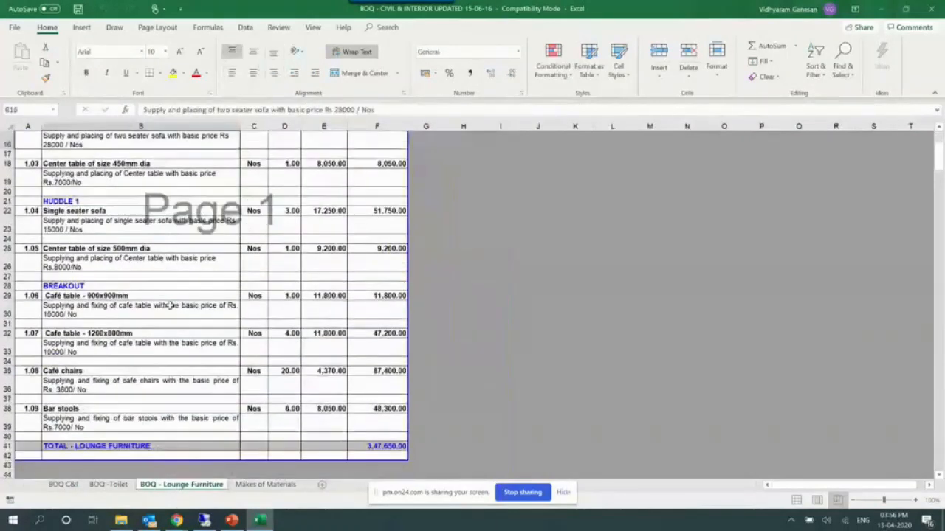
# - Review the start of the BOQ - Lounge Furniture sheet, then go back to the detailed estimate notes on BOQ C&I
pyautogui.scroll(8, 168, 309)
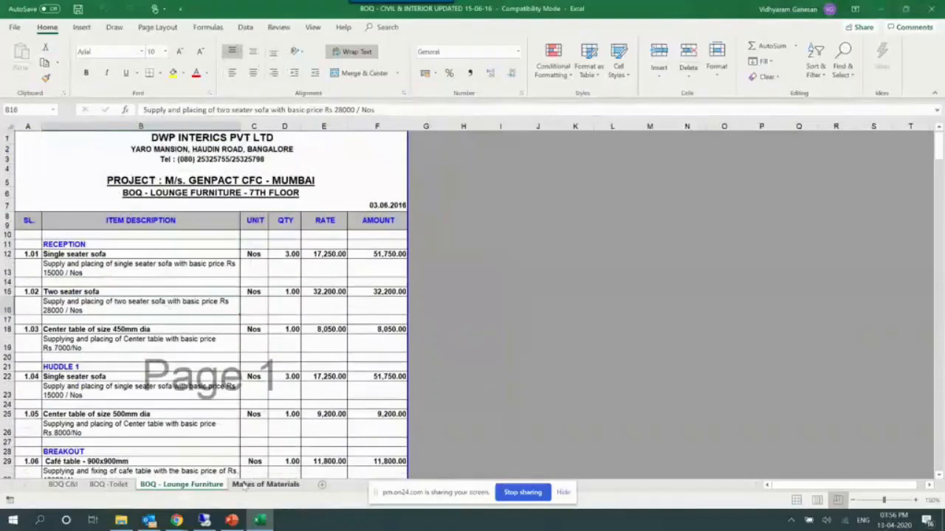
pyautogui.click(64, 487)
pyautogui.scroll(4, 145, 310)
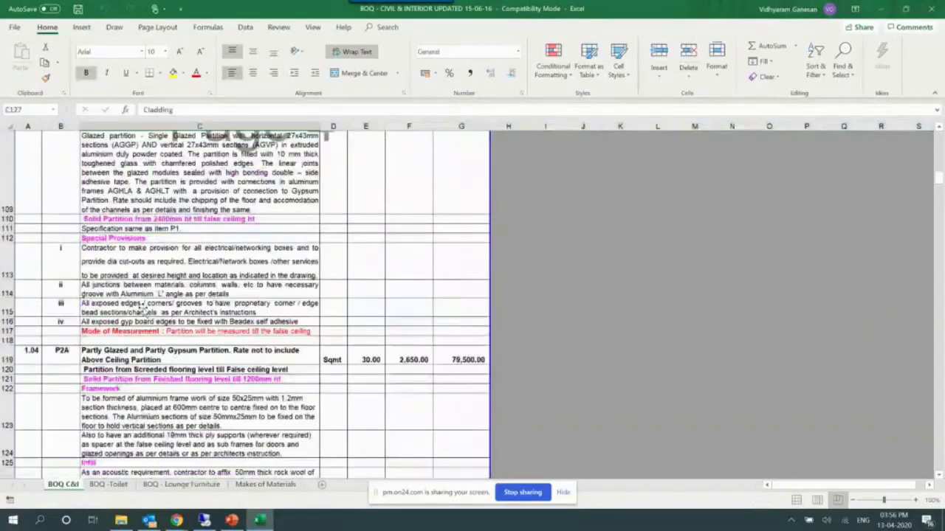
pyautogui.scroll(20, 144, 308)
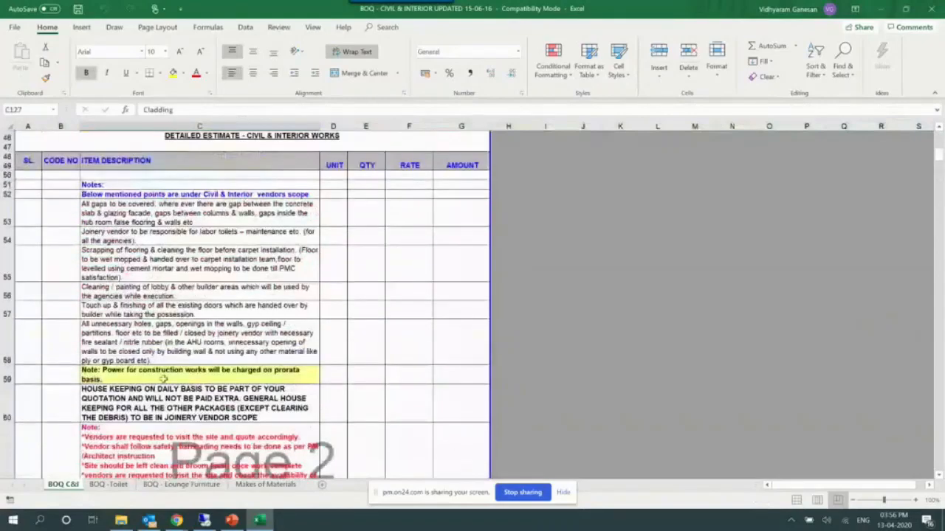
# - Switch to the remote Dynamics NAV session, open the Job Estimate List and widen its Description column
pyautogui.click(205, 521)
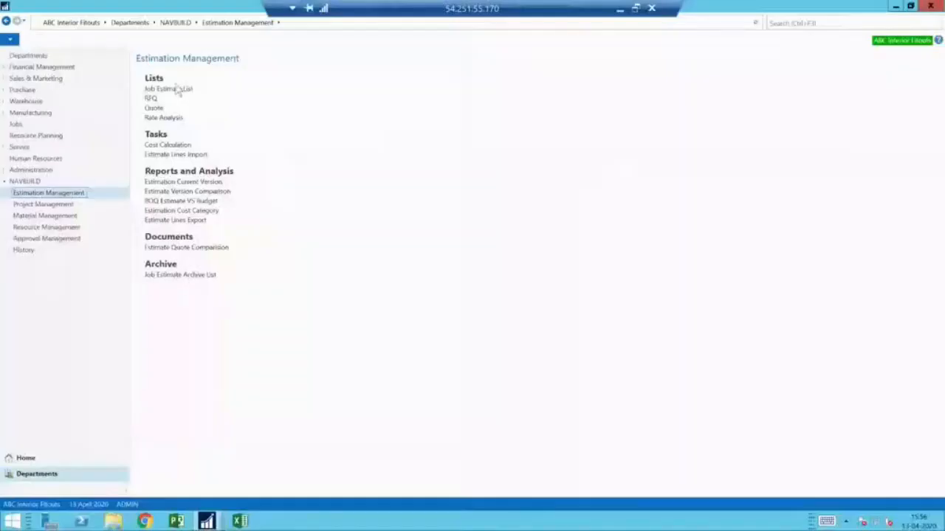
pyautogui.click(177, 90)
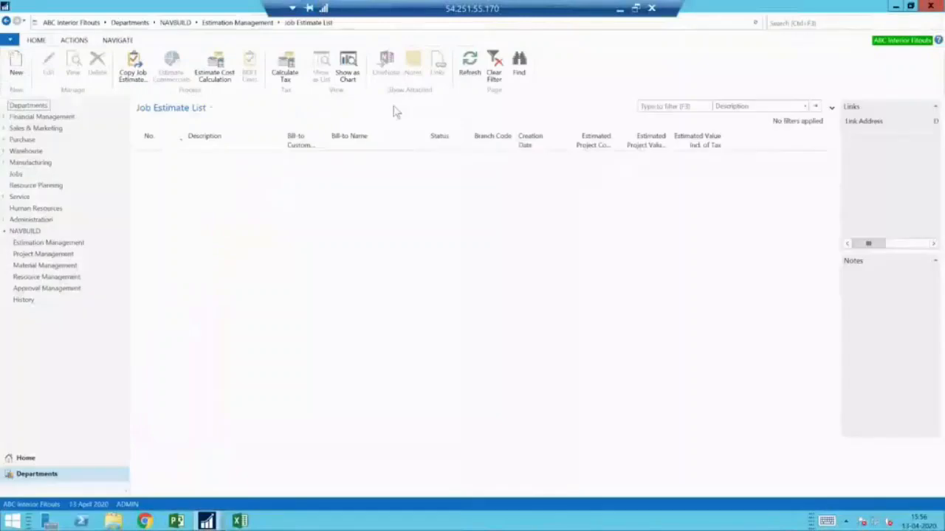
pyautogui.click(257, 173)
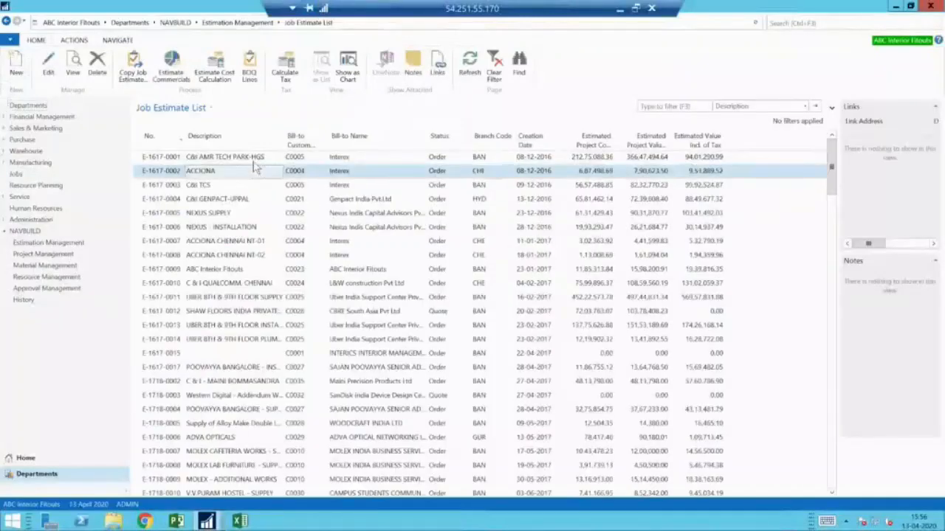
pyautogui.click(254, 162)
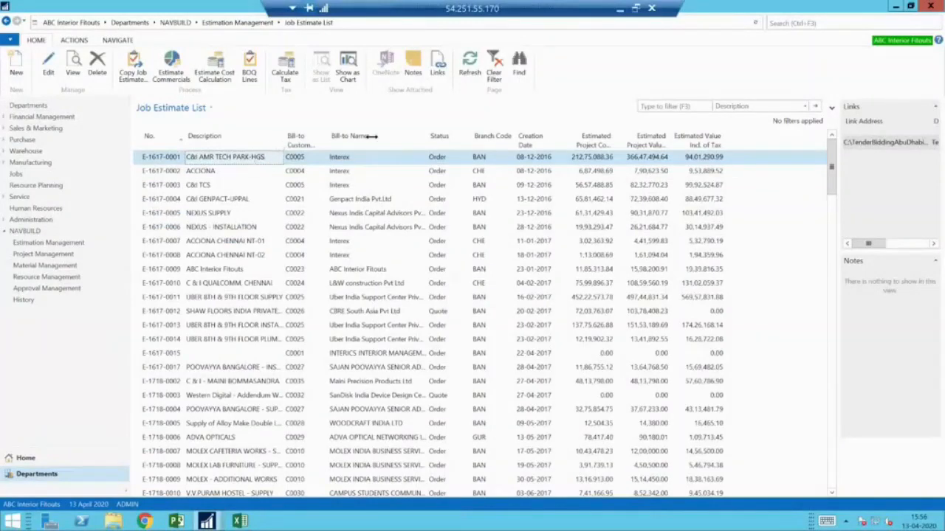
pyautogui.moveTo(371, 136); pyautogui.dragTo(391, 134)
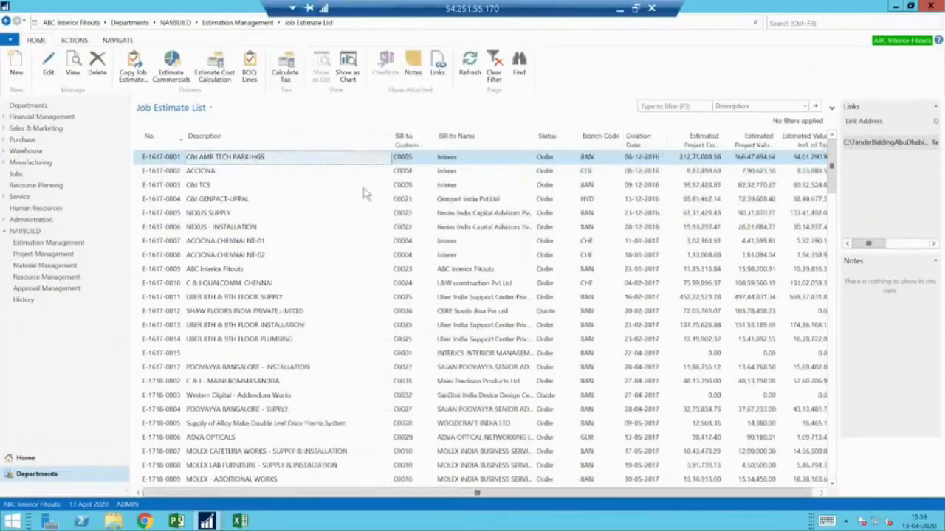
# - Browse the job estimates, including the Genpact, Nexus, Qualcomm, Uber and Poovayya entries, through to the list's end and back
pyautogui.click(226, 186)
pyautogui.click(235, 202)
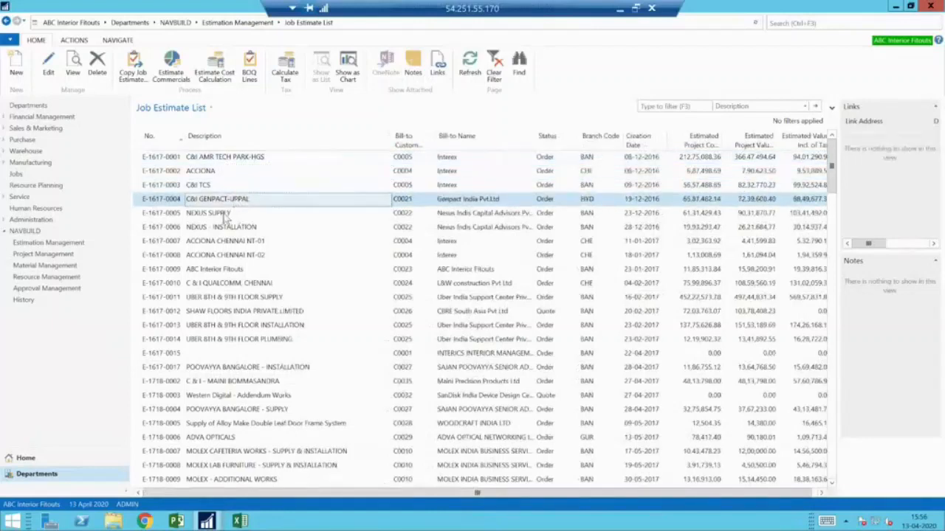
pyautogui.click(226, 213)
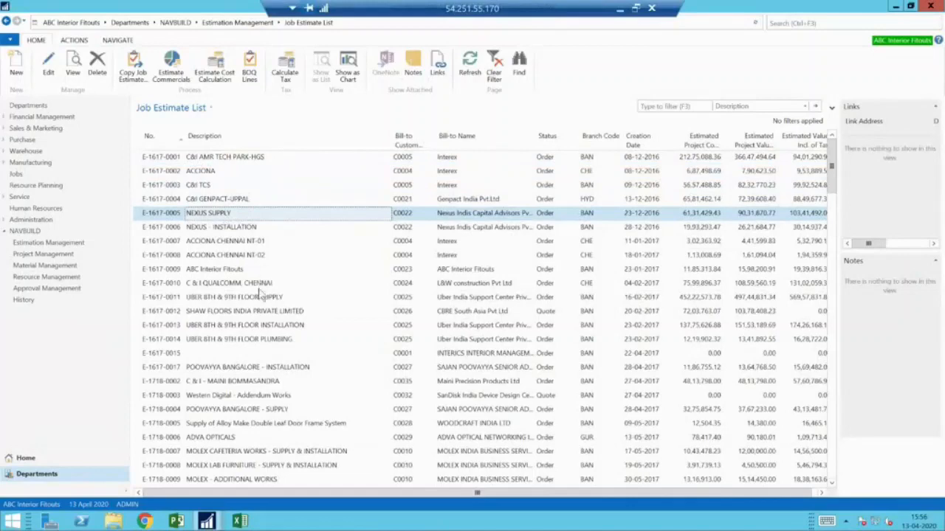
pyautogui.click(259, 287)
pyautogui.click(261, 297)
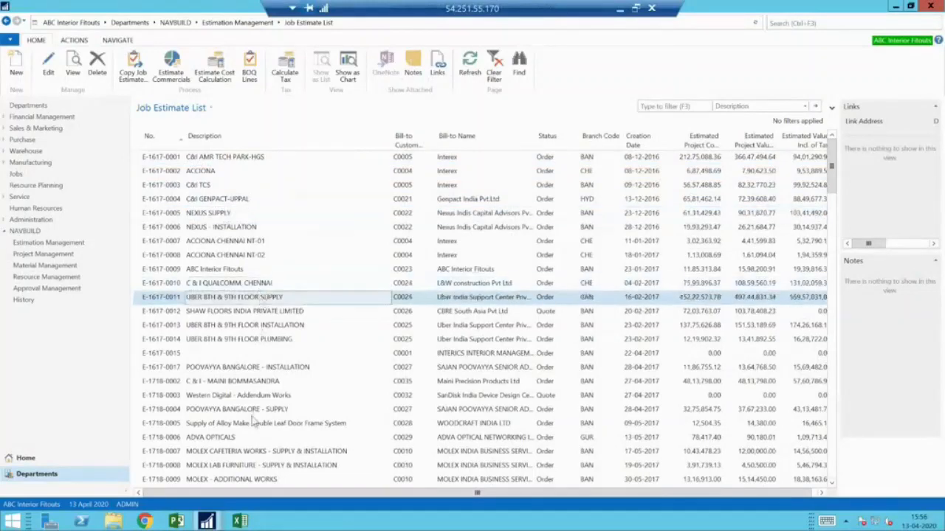
pyautogui.click(252, 410)
pyautogui.scroll(-15, 253, 418)
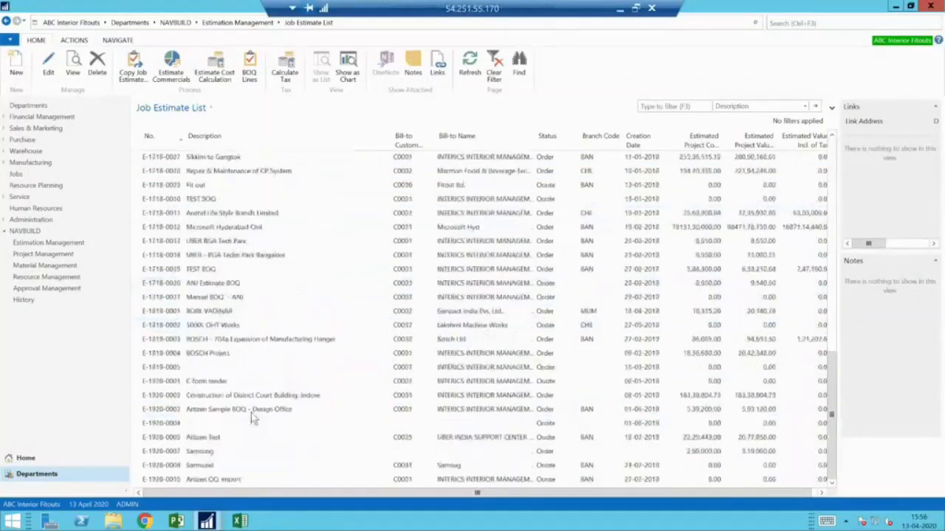
pyautogui.scroll(15, 251, 418)
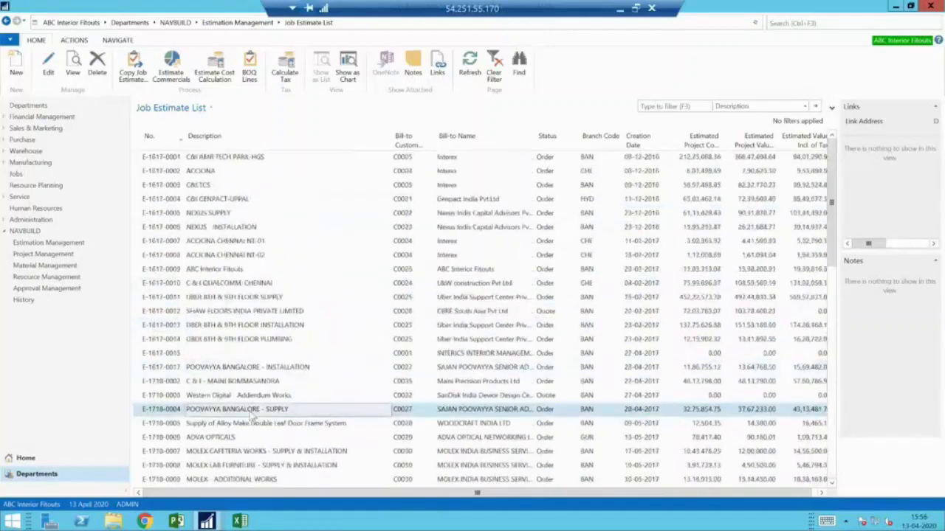
# - Open the estimate lines of C&I AMR TECH PARK-HGS in a maximized window and widen the Description and Long Description columns
pyautogui.click(237, 157)
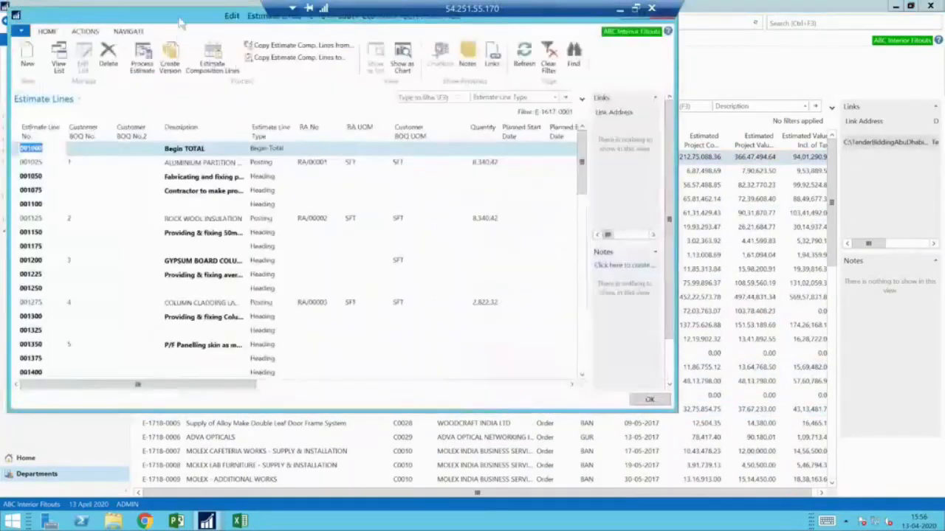
pyautogui.doubleClick(181, 23)
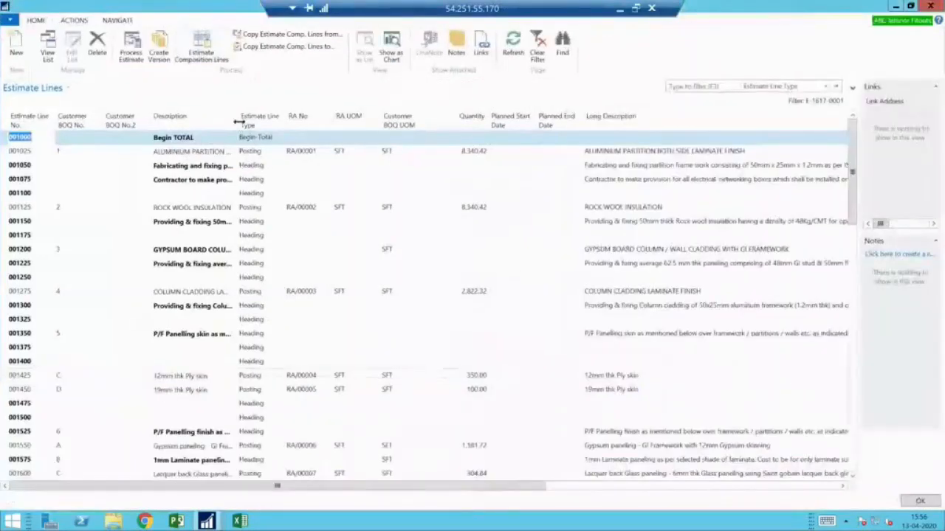
pyautogui.moveTo(352, 126); pyautogui.dragTo(450, 124)
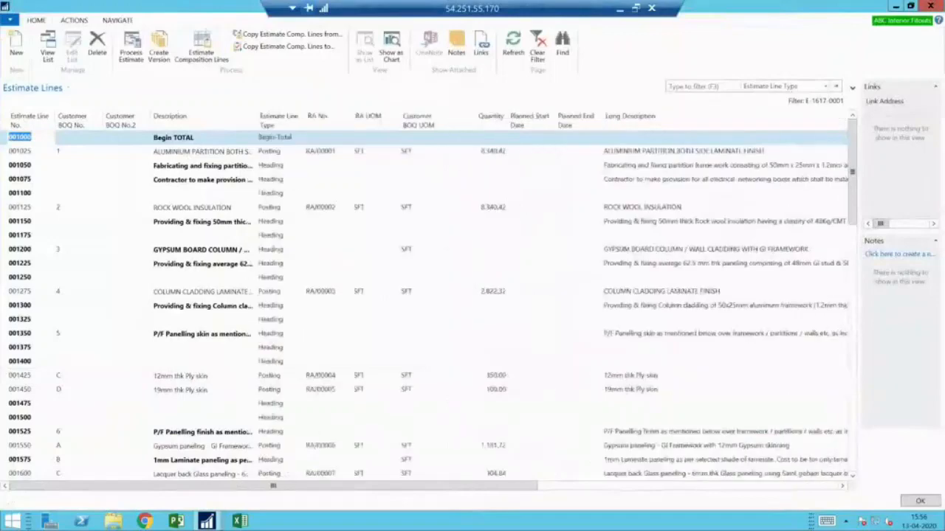
pyautogui.click(549, 489)
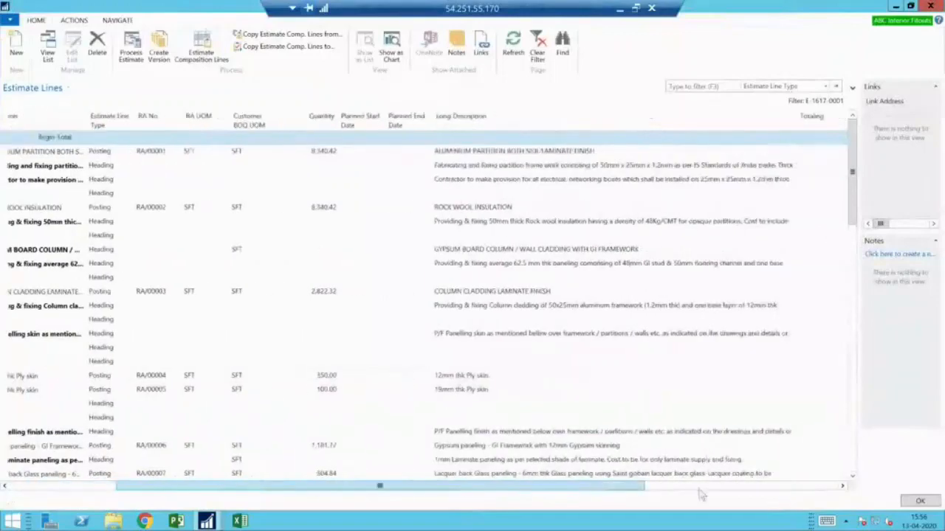
pyautogui.moveTo(509, 126); pyautogui.dragTo(636, 148)
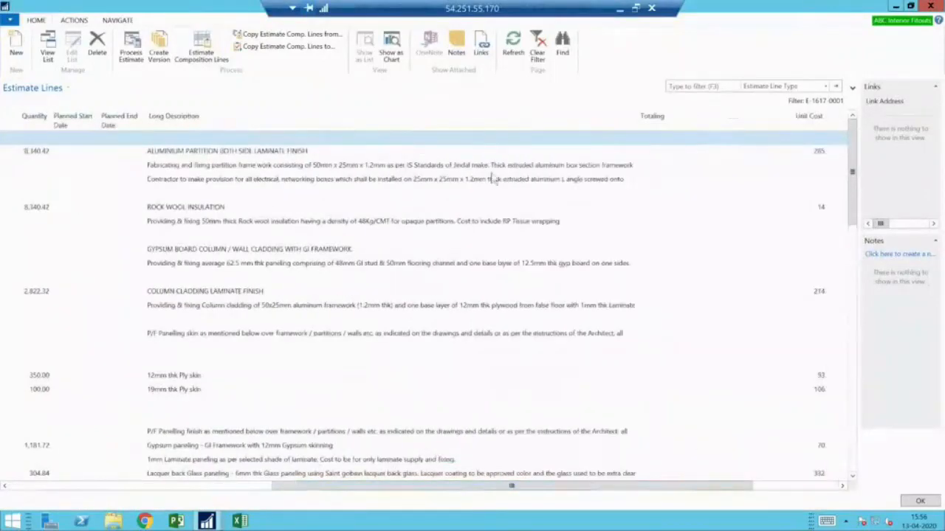
# - Read the full long descriptions of the partition, rock wool, gypsum cladding, column cladding and panelling lines
pyautogui.click(368, 164)
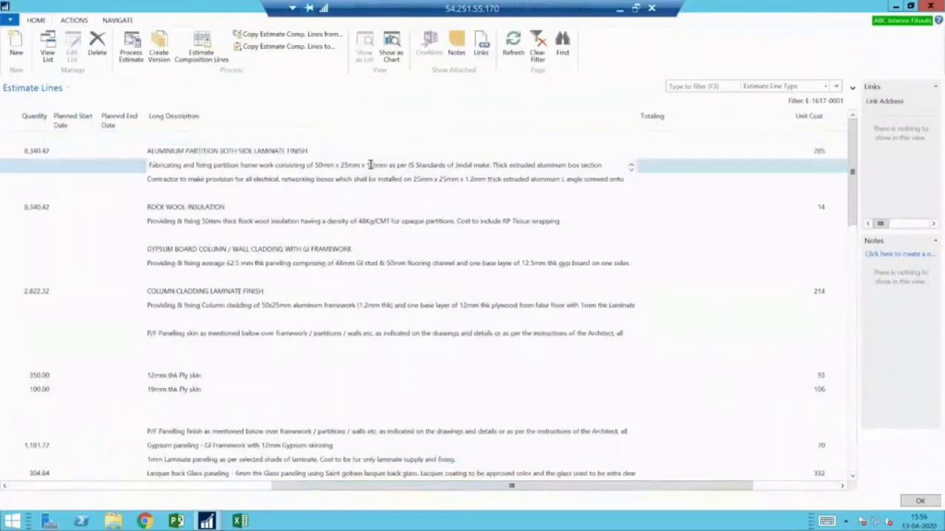
pyautogui.click(324, 221)
pyautogui.click(327, 264)
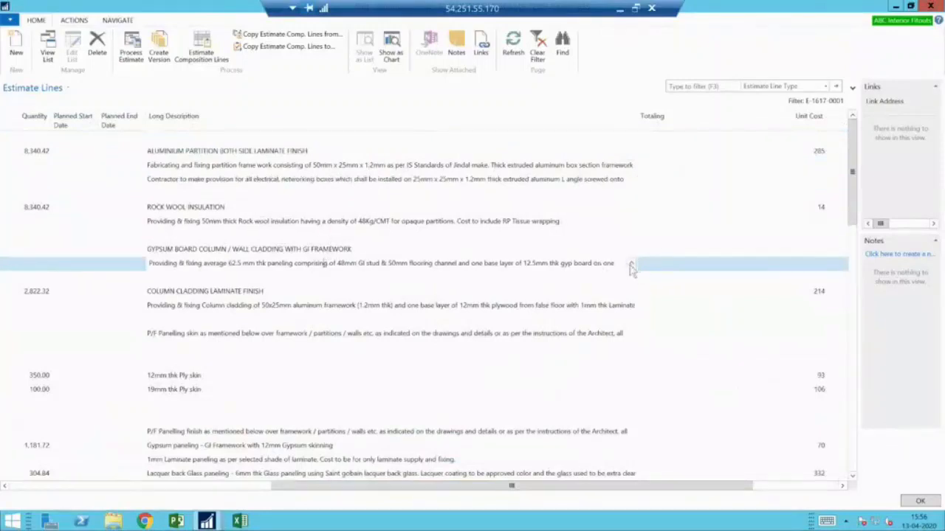
pyautogui.click(631, 266)
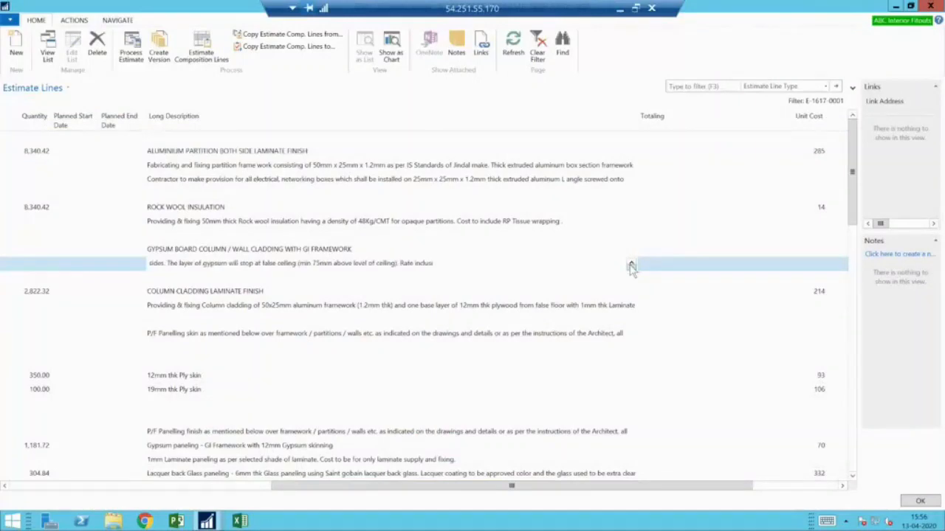
pyautogui.click(462, 307)
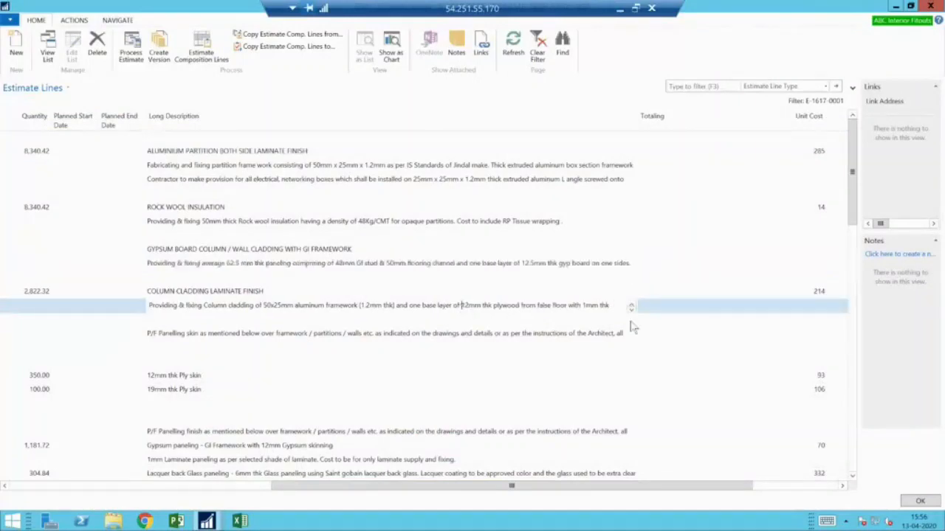
pyautogui.click(631, 309)
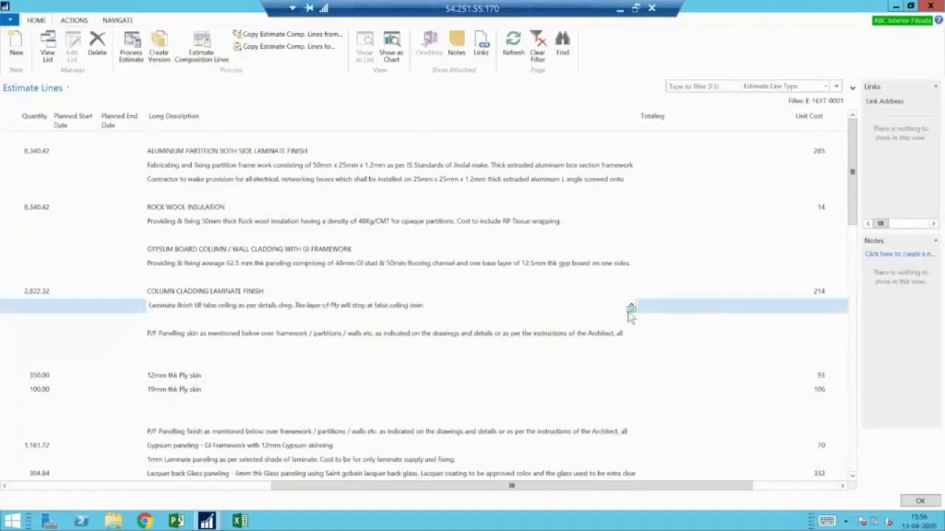
pyautogui.click(581, 333)
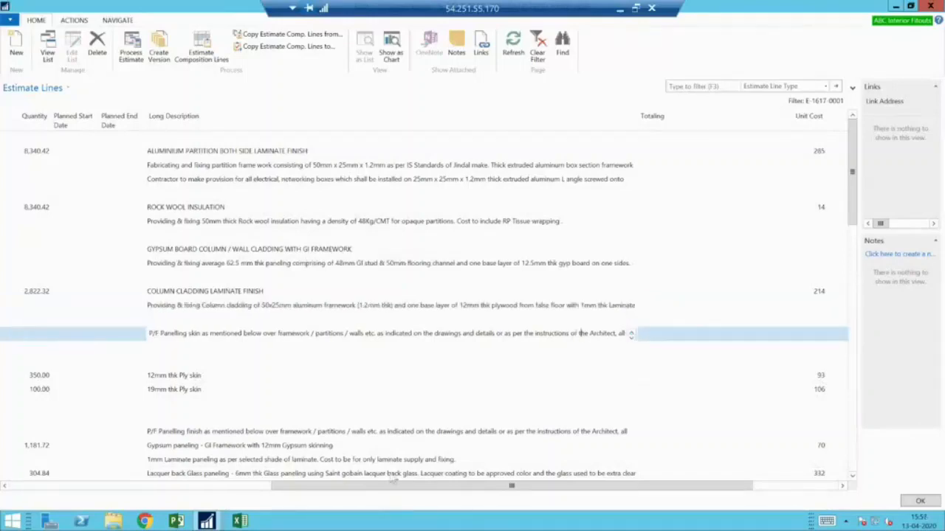
# - Return to the first columns of the estimate lines and examine the aluminium partition and rock wool descriptions and the partition quantity
pyautogui.moveTo(392, 485); pyautogui.dragTo(284, 487)
pyautogui.moveTo(211, 516); pyautogui.dragTo(96, 521)
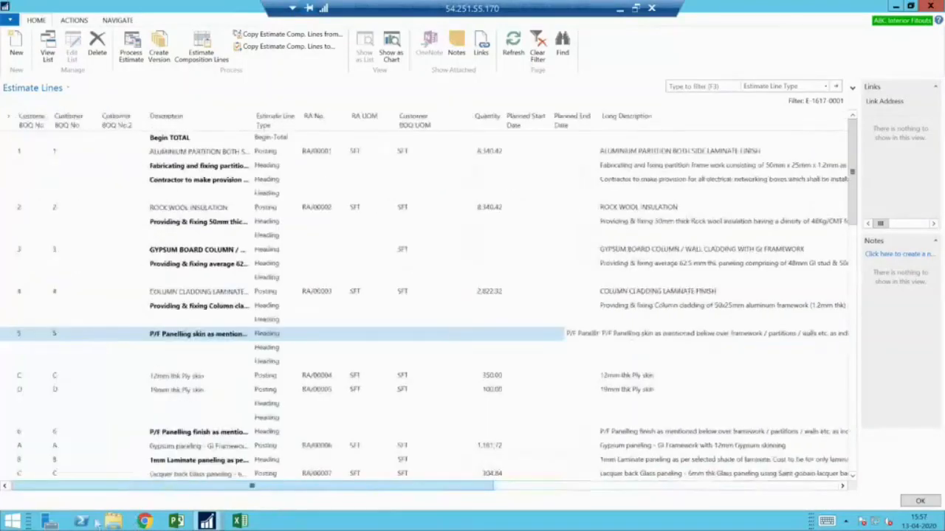
pyautogui.click(217, 152)
pyautogui.click(225, 221)
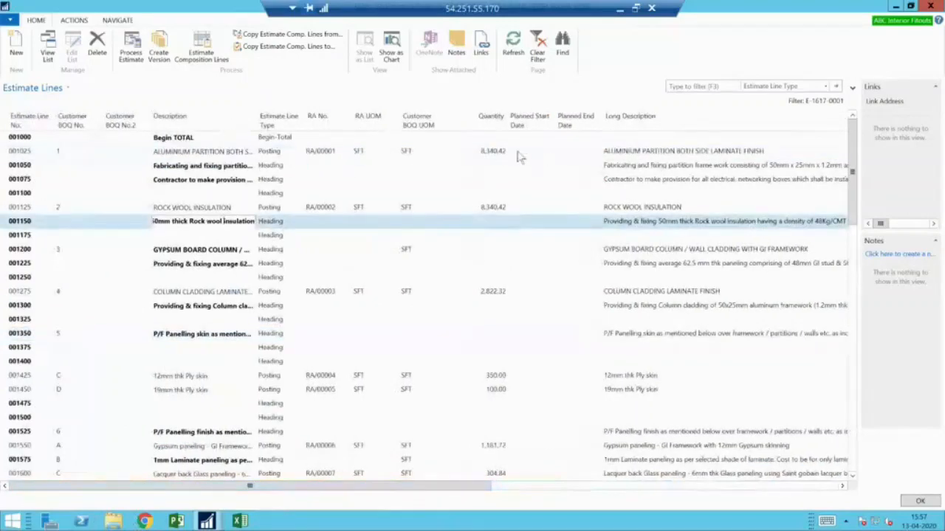
pyautogui.click(485, 152)
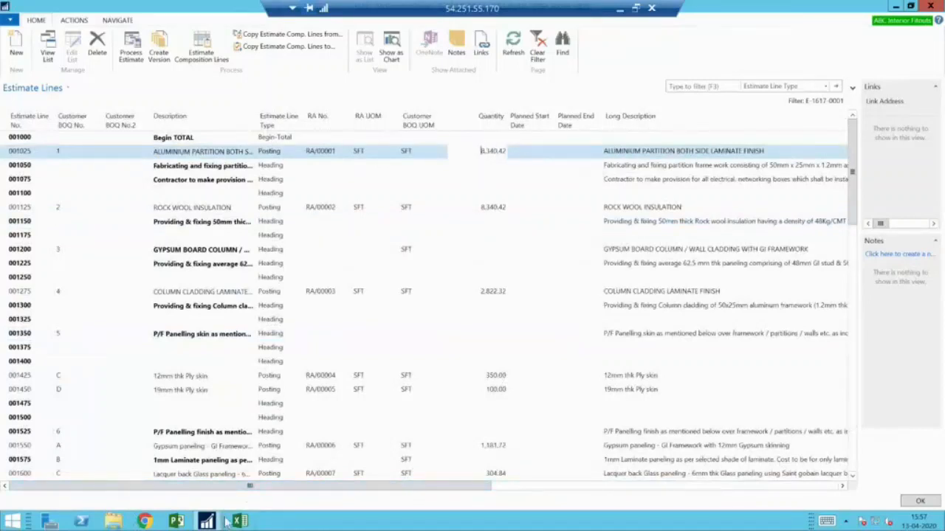
# - Close the estimate lines, switch to Excel 2016 on the remote machine and create a blank workbook
pyautogui.press('Escape')
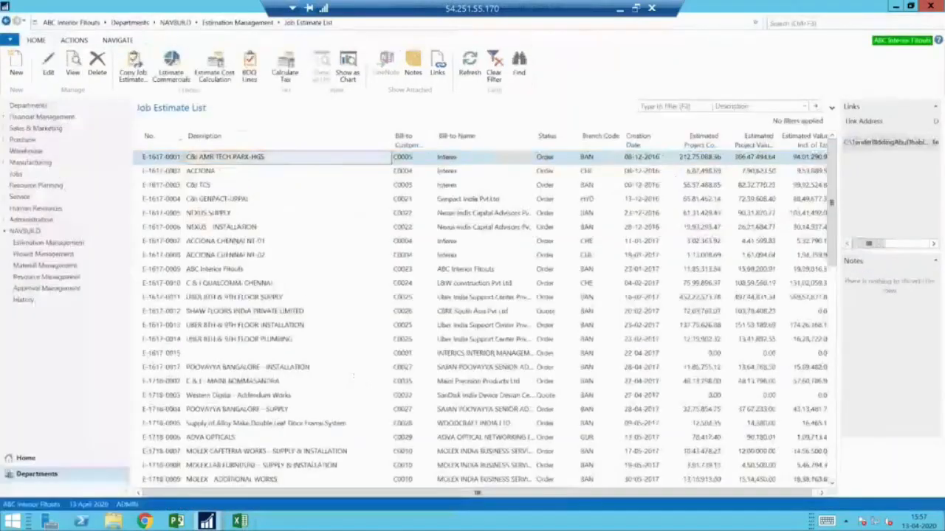
pyautogui.press('super')
pyautogui.write('excel 2016')
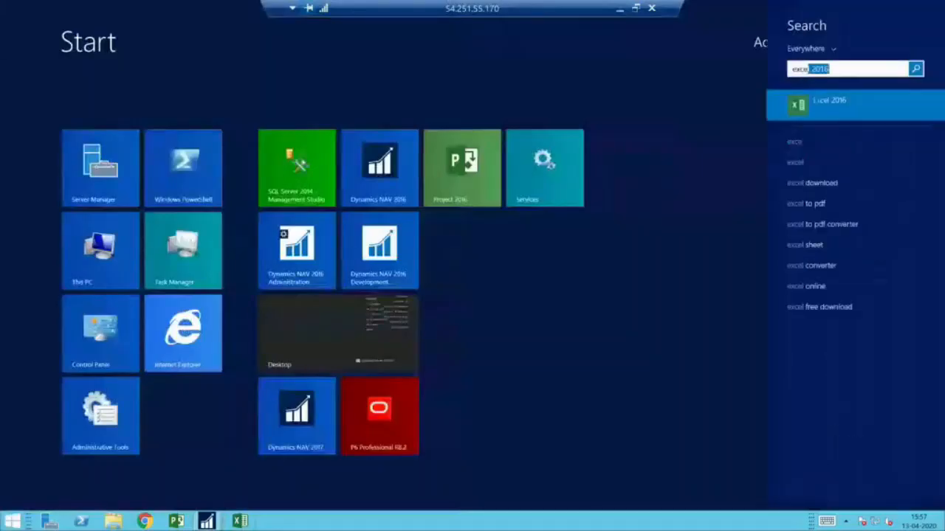
pyautogui.press('Return')
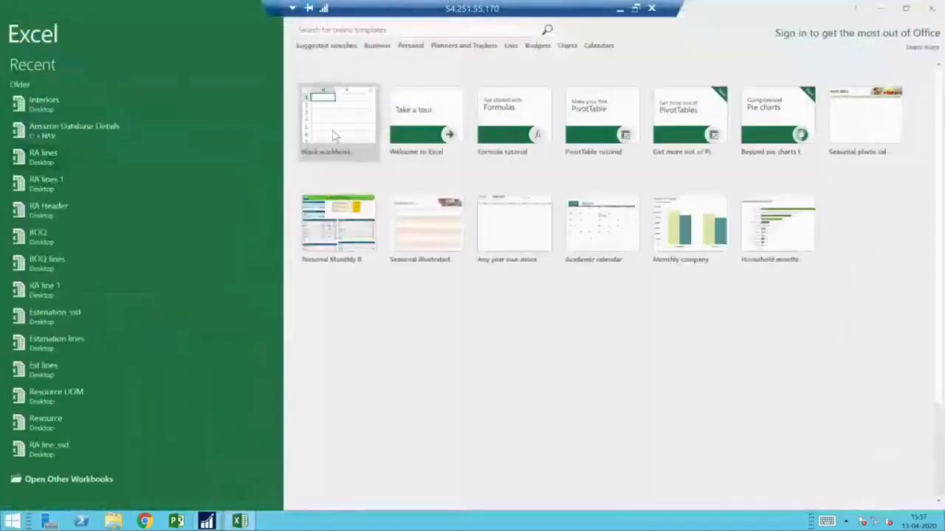
pyautogui.click(332, 131)
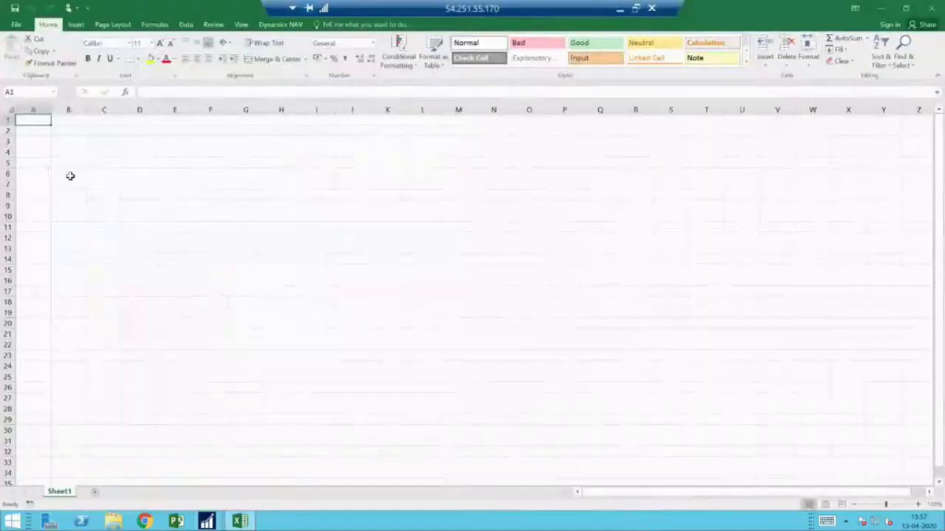
# - Enter the headings BOQ no., Description, Qty and Uom in the first row and widen the Description column
pyautogui.write('BOWQ')
pyautogui.press('BackSpace')
pyautogui.press('BackSpace')
pyautogui.write('Q no')
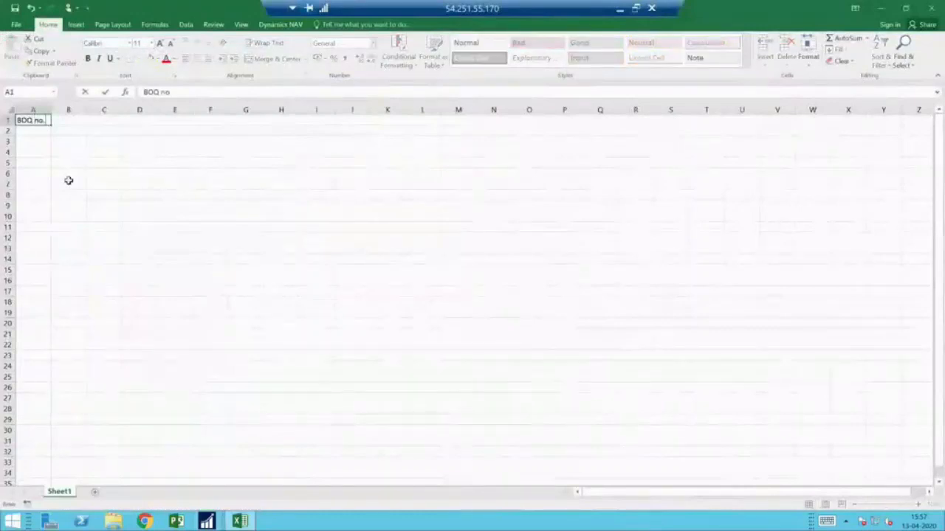
pyautogui.press('Tab')
pyautogui.write('Description')
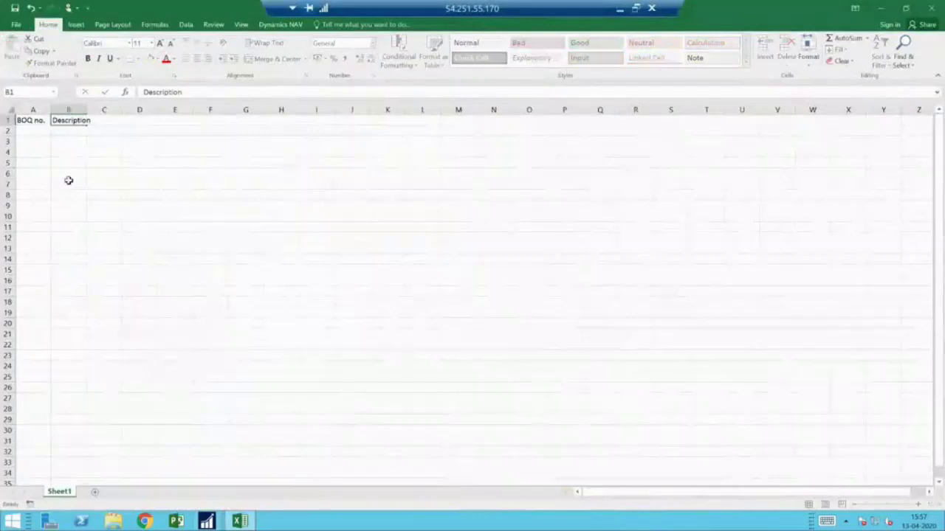
pyautogui.press('Tab')
pyautogui.write('Q')
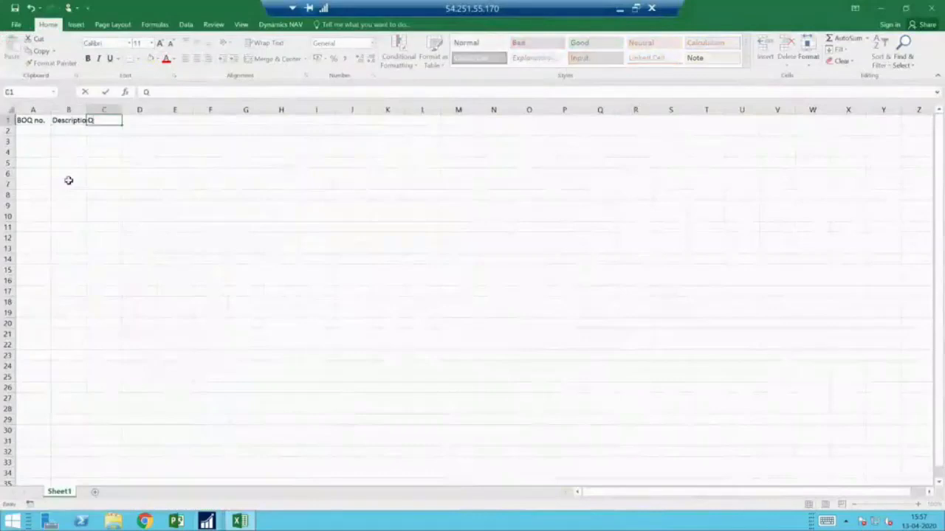
pyautogui.write('ty')
pyautogui.press('Tab')
pyautogui.write('Uom')
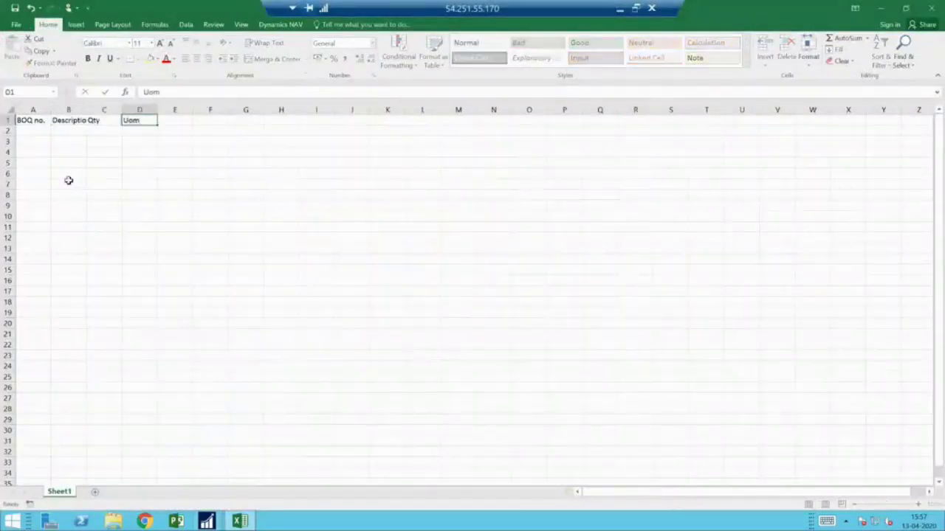
pyautogui.press('Tab')
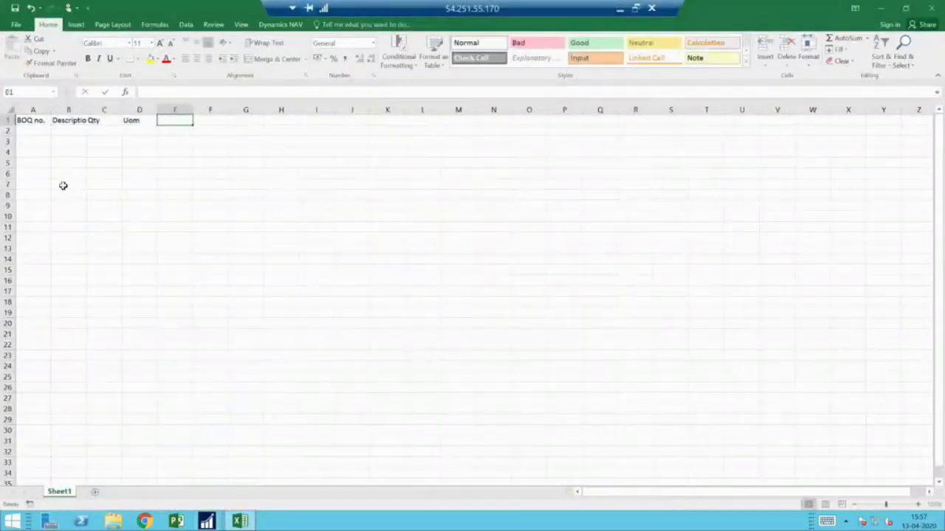
pyautogui.click(8, 119)
pyautogui.moveTo(50, 109); pyautogui.dragTo(122, 110)
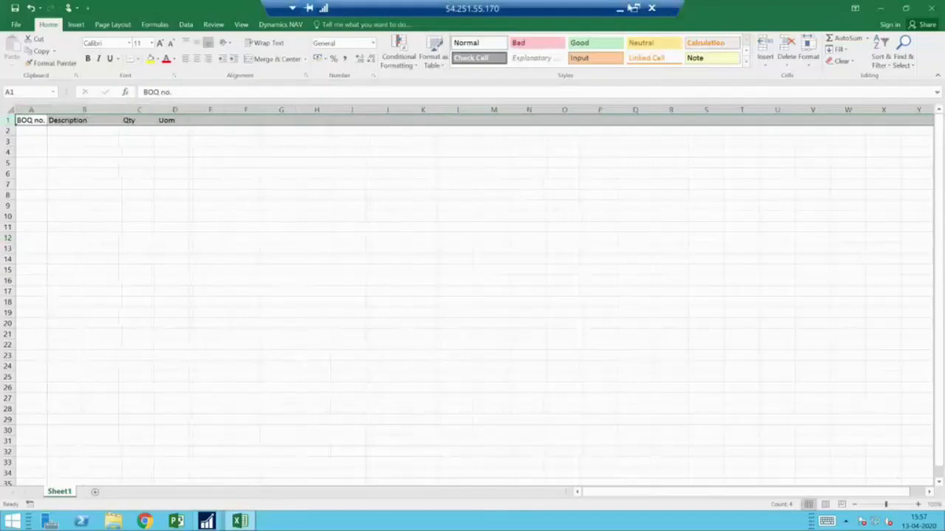
# - Switch to the BOQ - CIVIL & INTERIOR workbook and copy the item description cells from C50 down past the glazed partition item
pyautogui.click(619, 8)
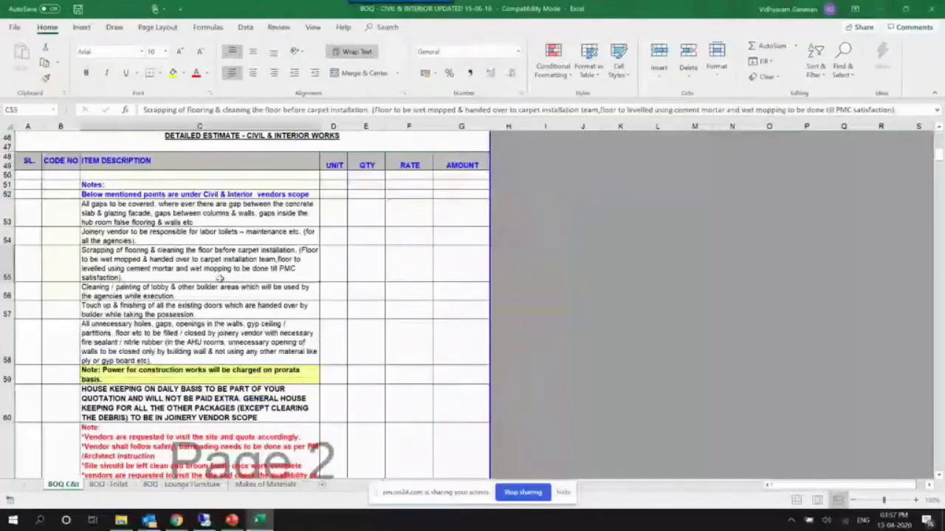
pyautogui.scroll(6, 222, 276)
pyautogui.scroll(-3, 216, 275)
pyautogui.scroll(-4, 111, 258)
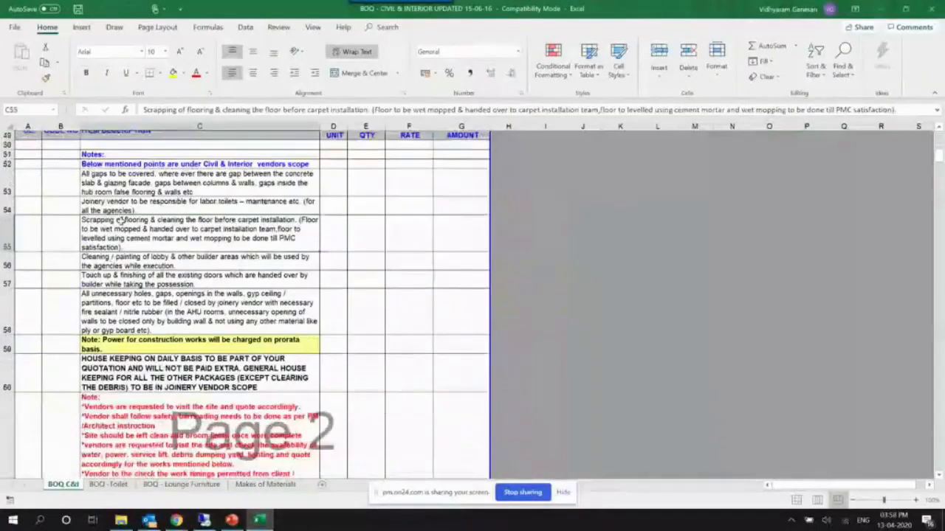
pyautogui.scroll(4, 122, 222)
pyautogui.moveTo(143, 256); pyautogui.dragTo(150, 522)
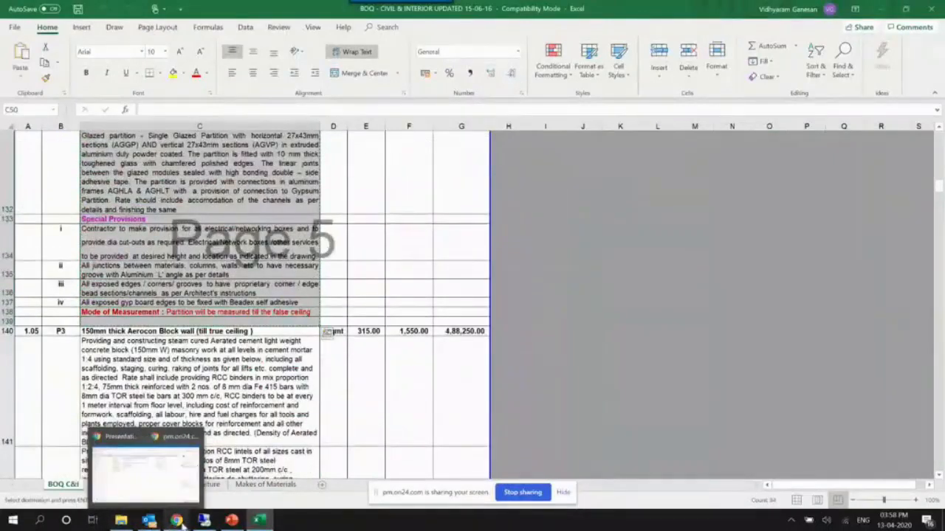
# - Return to the remote session's workbook and paste the copied item descriptions into the Description column starting at B2
pyautogui.click(231, 520)
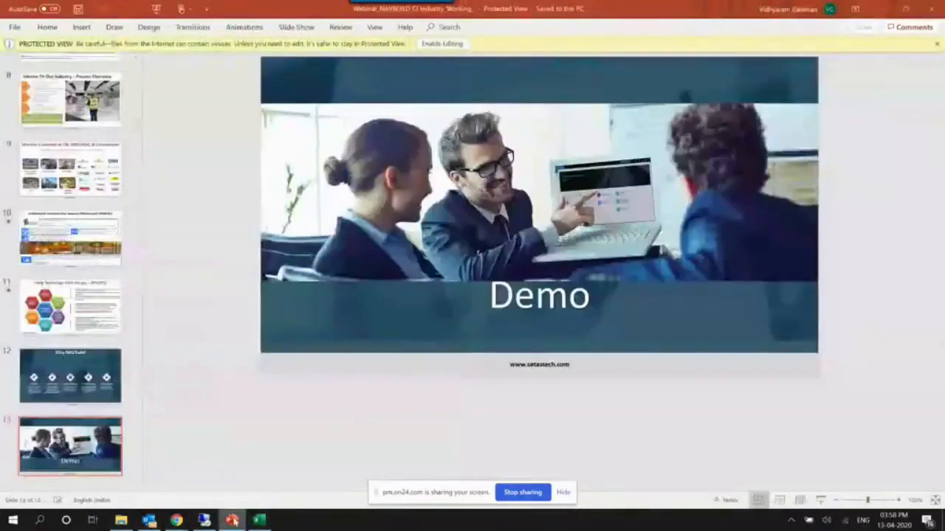
pyautogui.click(203, 520)
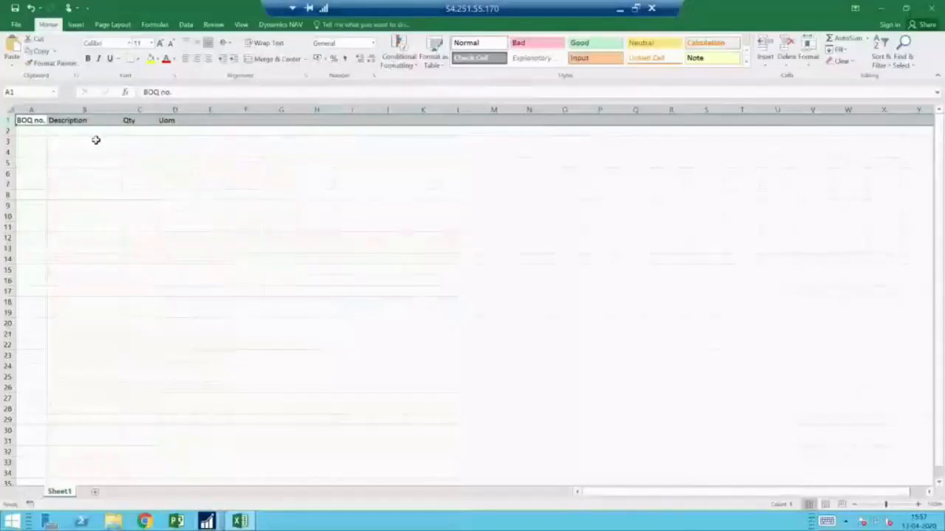
pyautogui.click(96, 140)
pyautogui.click(99, 131)
pyautogui.hotkey('ctrl', 'v')
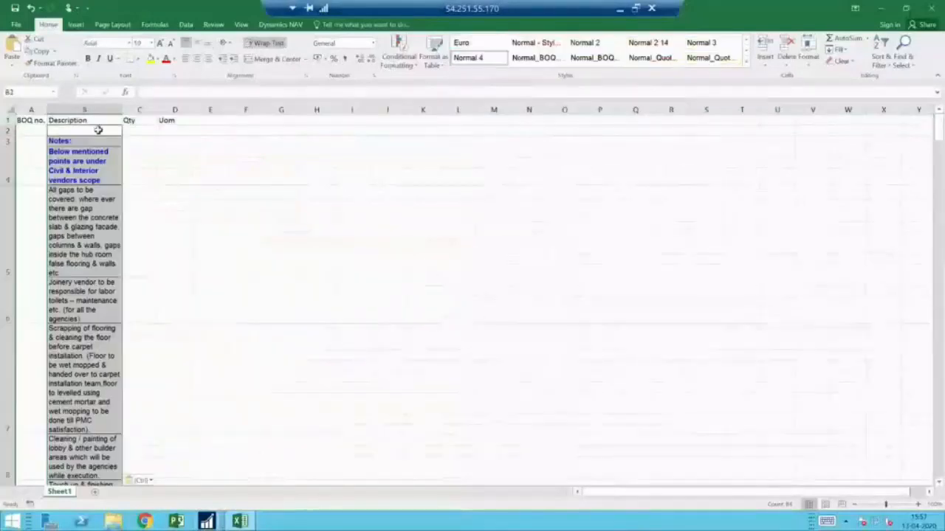
pyautogui.click(142, 131)
pyautogui.click(181, 130)
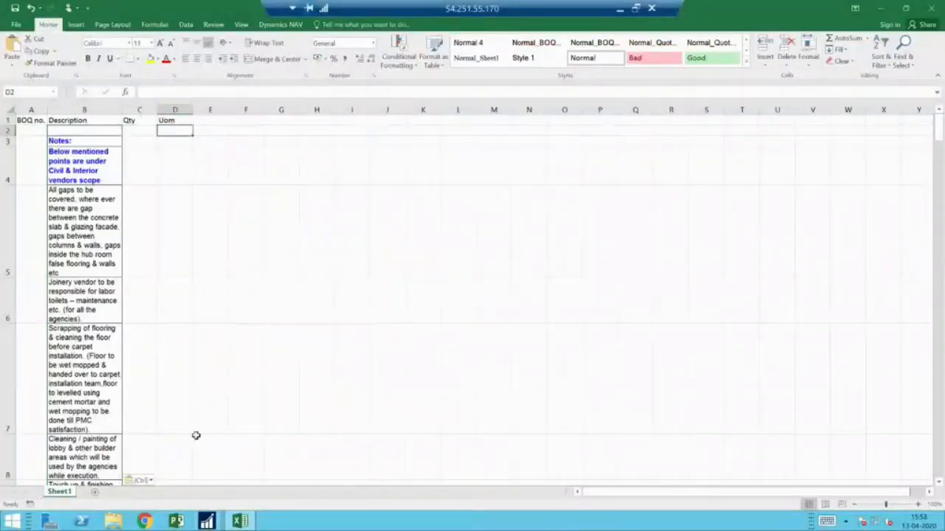
# - Switch to NAVBUILD, go to the home Role Center and open the BOQ import
pyautogui.click(206, 522)
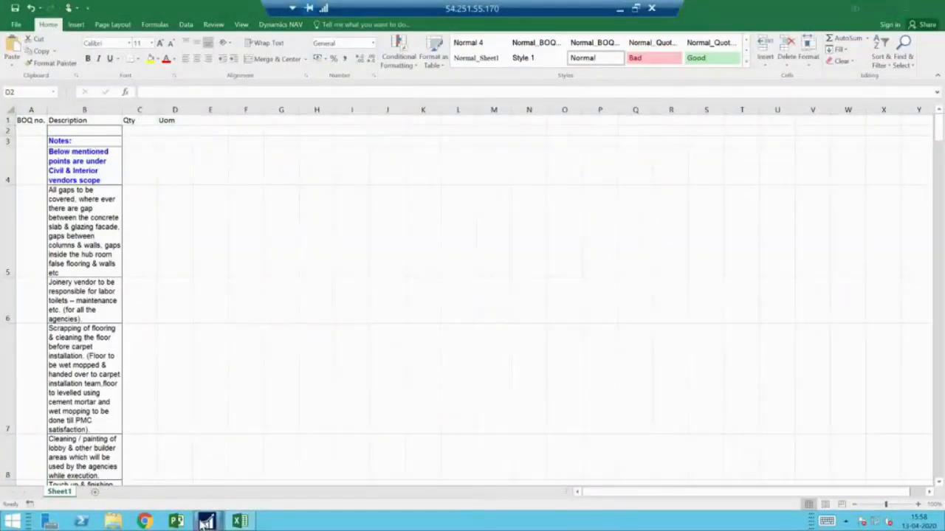
pyautogui.click(37, 437)
pyautogui.click(37, 458)
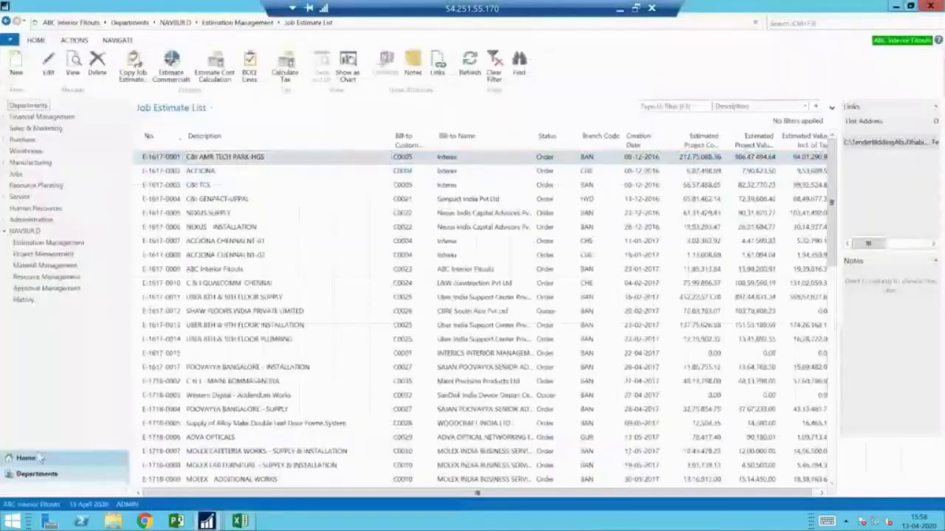
pyautogui.click(21, 69)
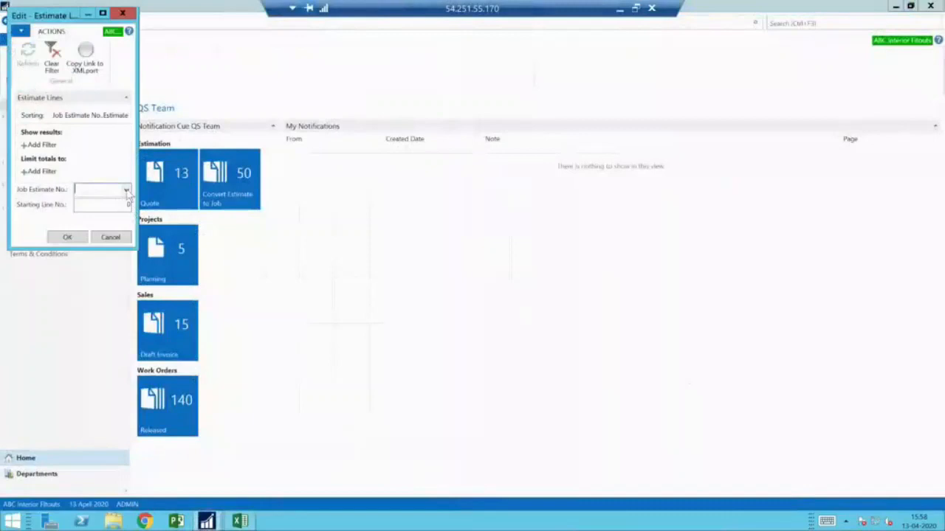
# - Set the import's job estimate number to E-1617-0001, select the file Estimation_BOQ Import_ver 1.1, and cancel the import
pyautogui.click(126, 190)
pyautogui.click(124, 223)
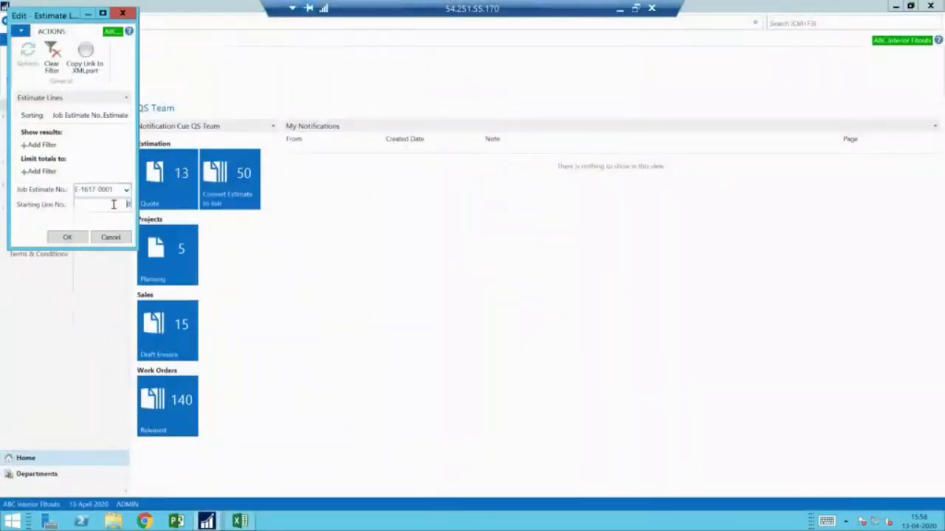
pyautogui.press('Tab')
pyautogui.press('Return')
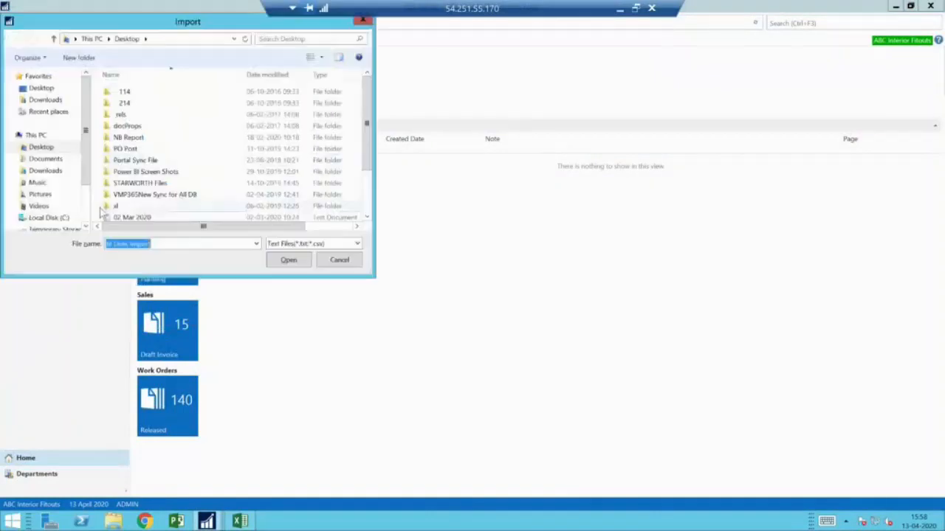
pyautogui.moveTo(369, 155); pyautogui.dragTo(370, 212)
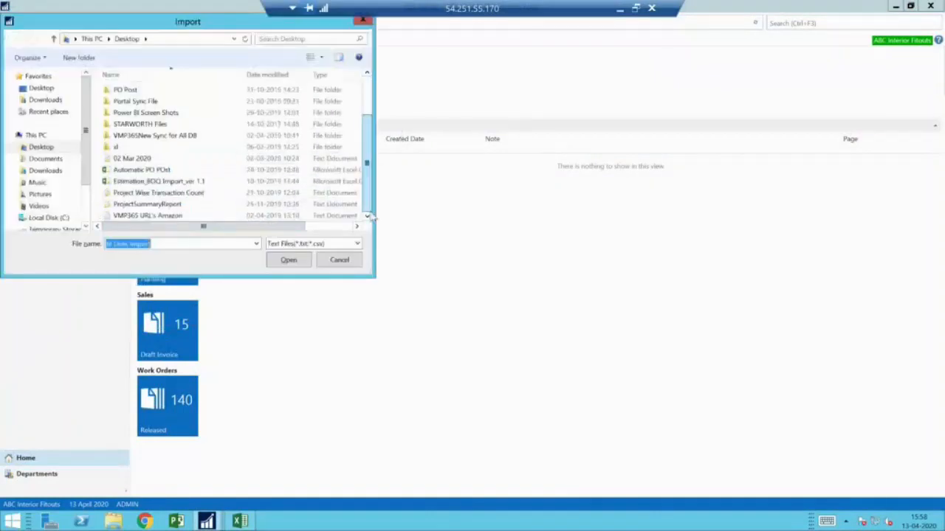
pyautogui.click(156, 182)
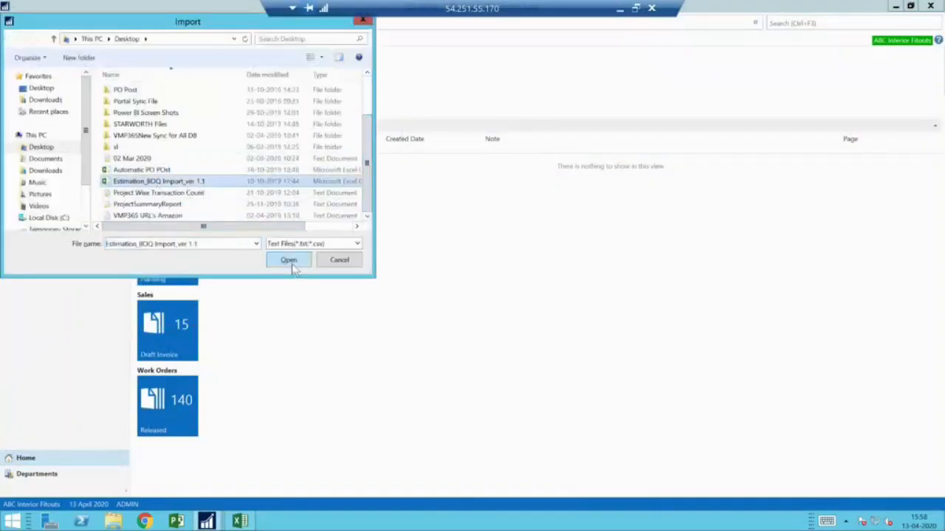
pyautogui.click(338, 265)
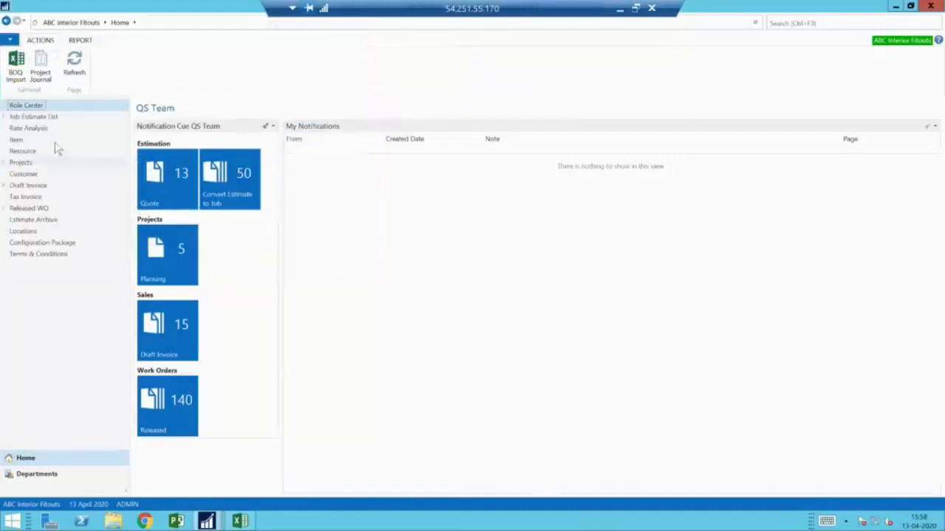
# - Open the BOQ lines of C&I AMR TECH PARK-HGS, examine the aluminium partition and rock wool lines with their RA numbers, and close them
pyautogui.click(33, 117)
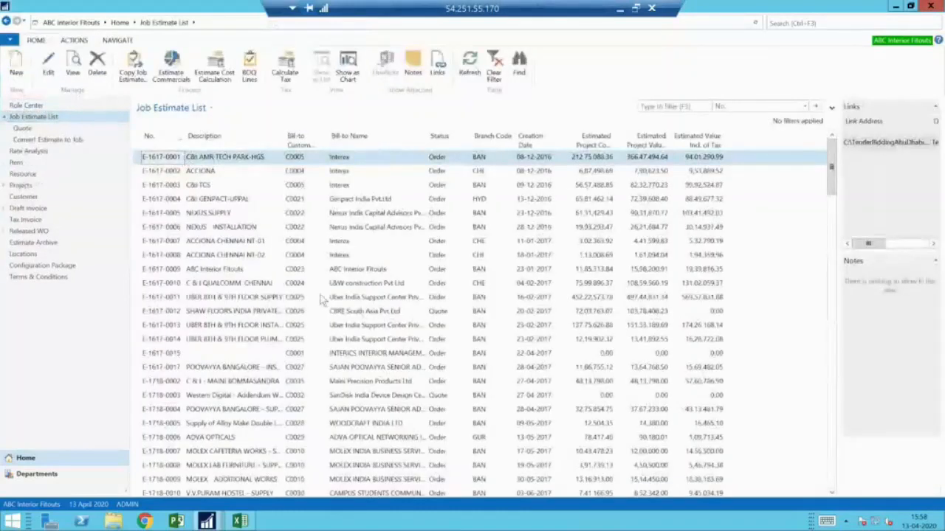
pyautogui.click(249, 74)
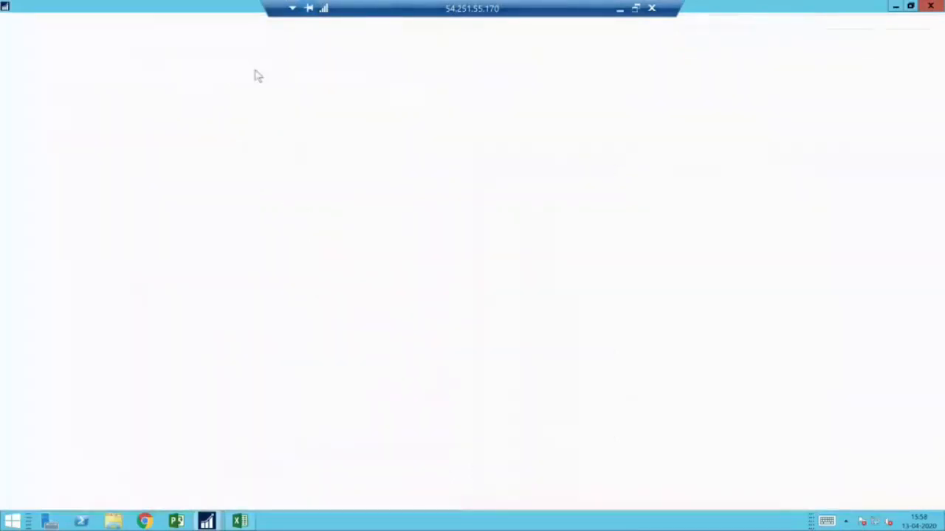
pyautogui.click(235, 151)
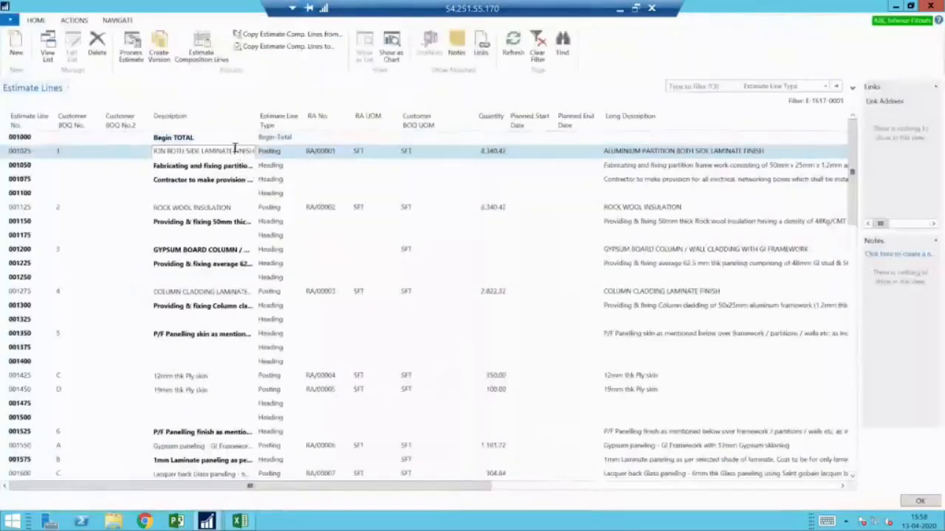
pyautogui.press('Tab')
pyautogui.press('Tab')
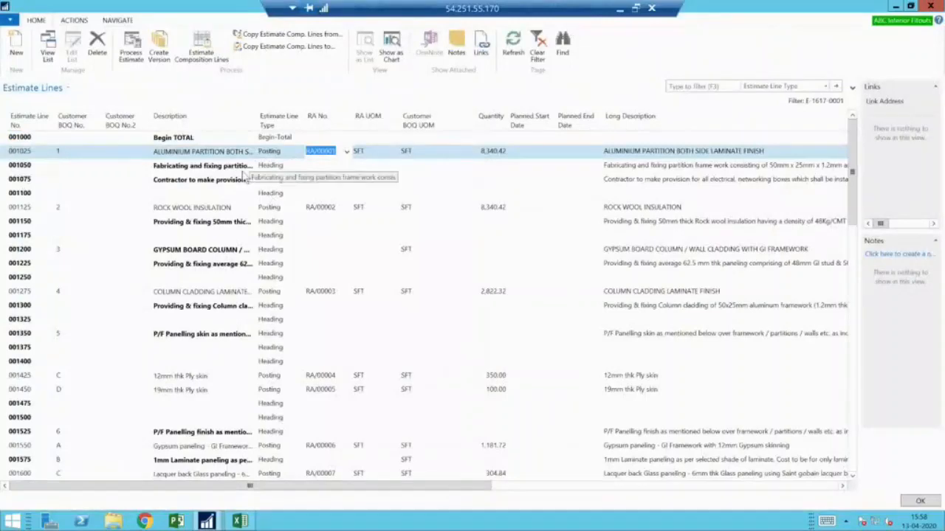
pyautogui.click(223, 206)
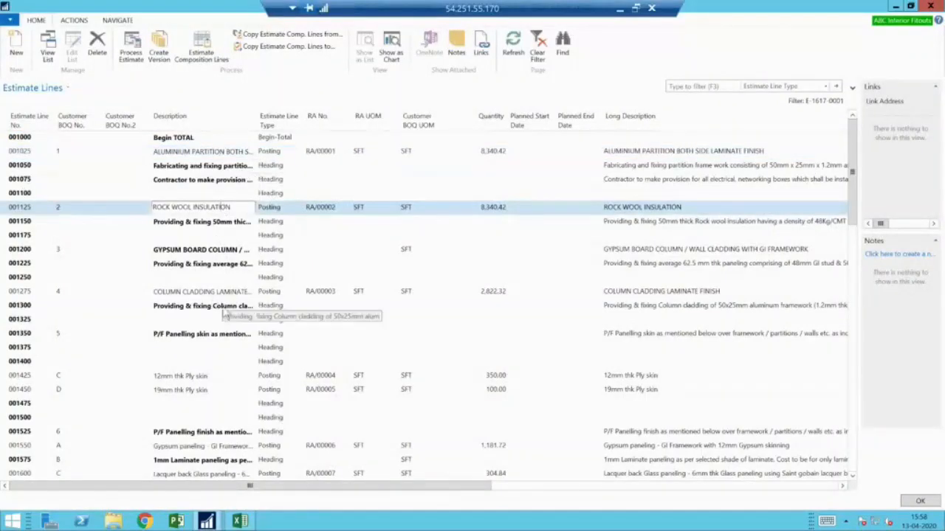
pyautogui.press('Escape')
# - Open the rate analysis RA/00001 for the aluminium partition and collapse its General section to show all component lines
pyautogui.click(28, 151)
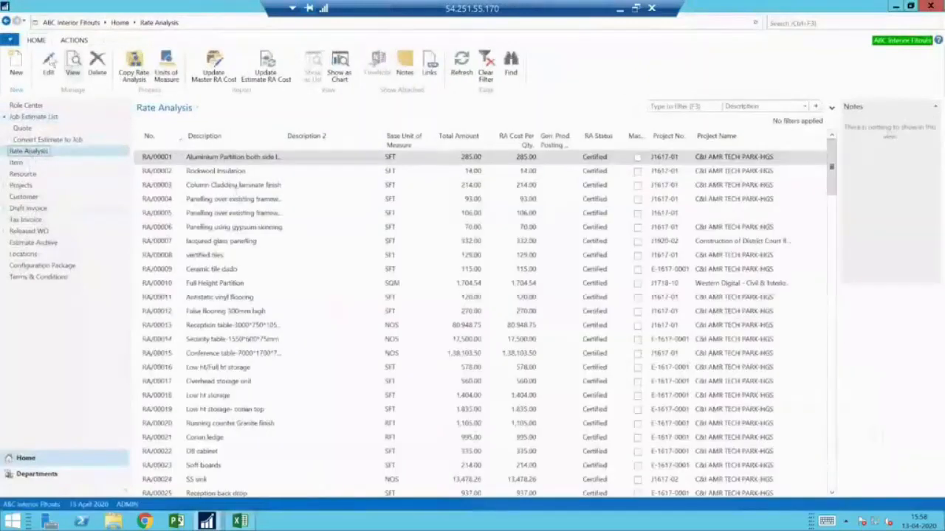
pyautogui.click(48, 64)
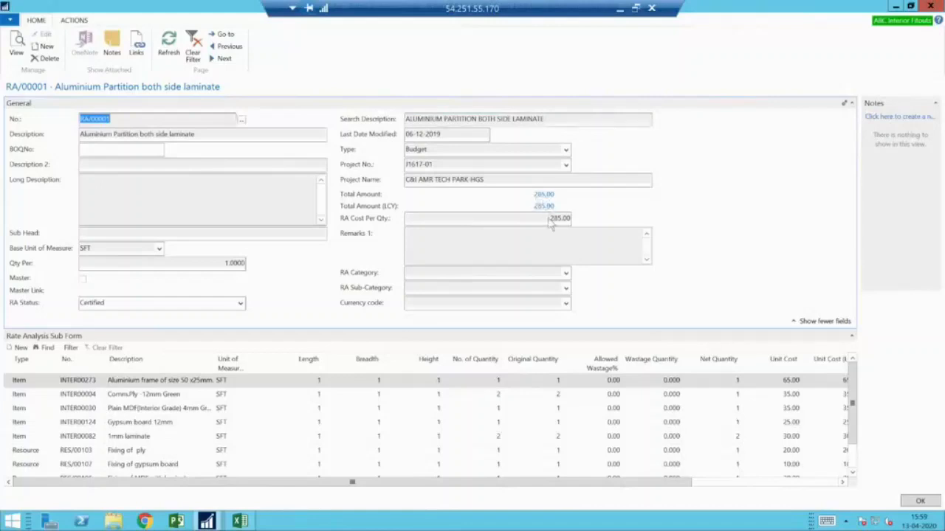
pyautogui.click(854, 105)
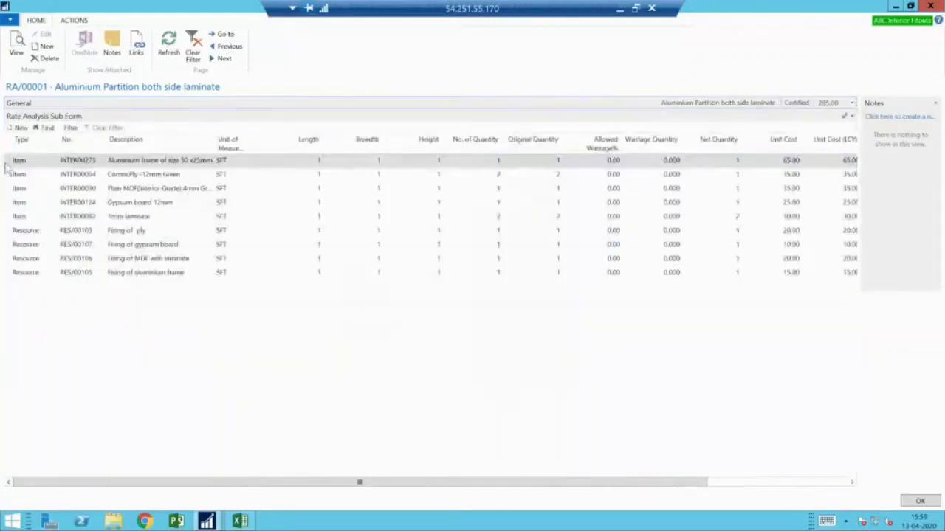
pyautogui.hotkey('alt', 'F6')
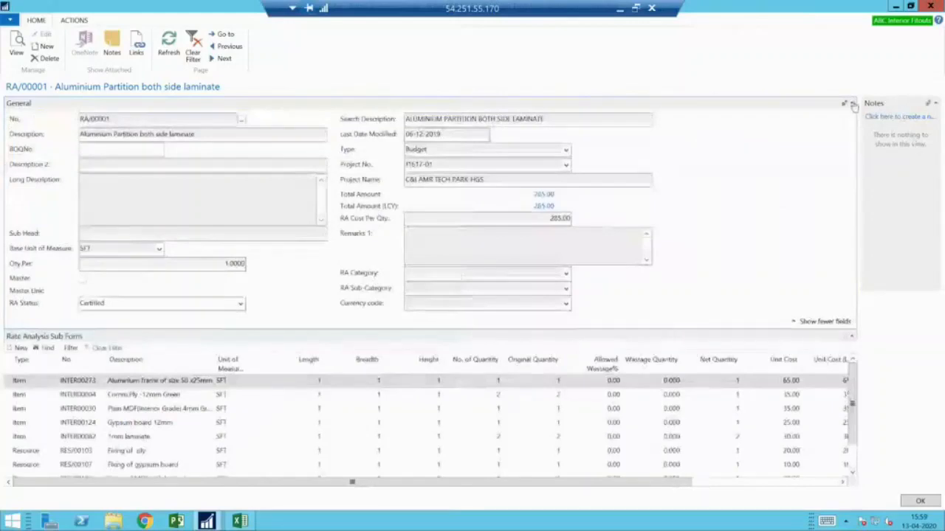
pyautogui.click(854, 105)
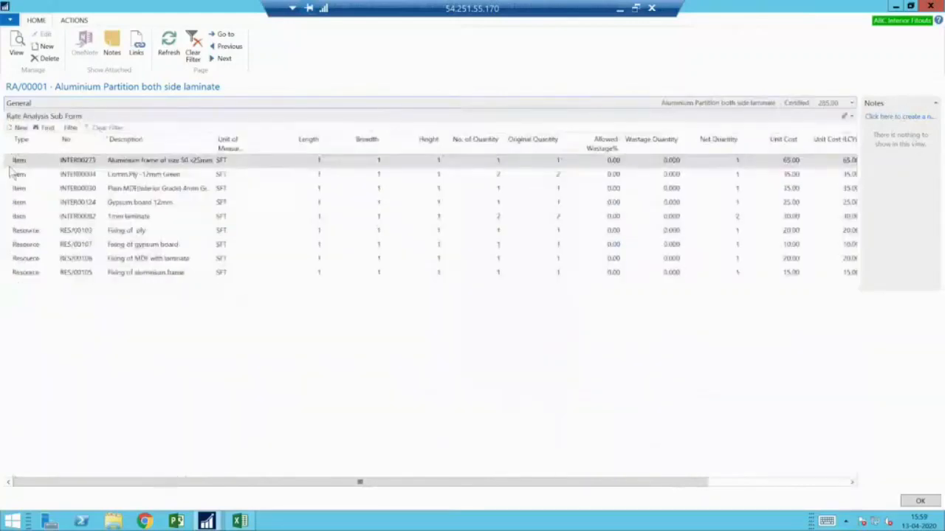
# - Select the item lines from the aluminium frame to the 1mm laminate and examine their quantities, wastage and unit costs
pyautogui.moveTo(11, 171); pyautogui.dragTo(7, 221)
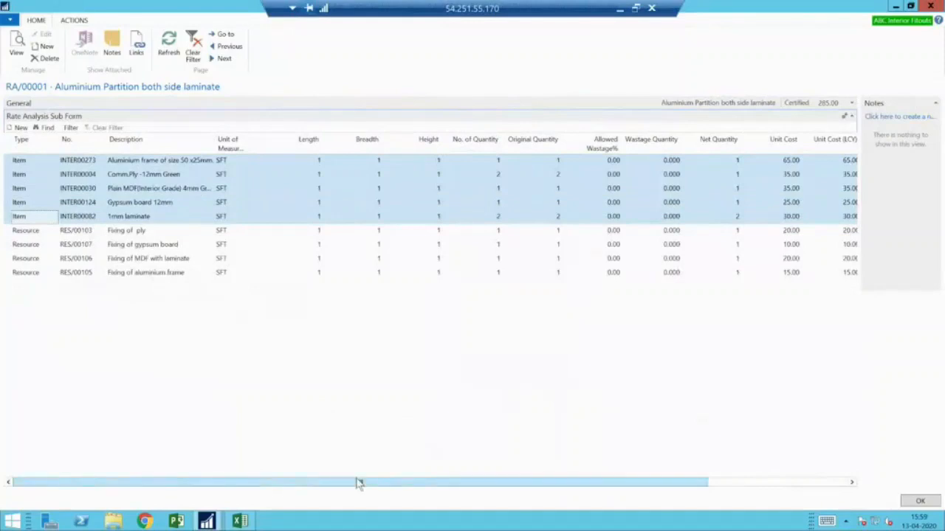
pyautogui.moveTo(358, 484); pyautogui.dragTo(517, 524)
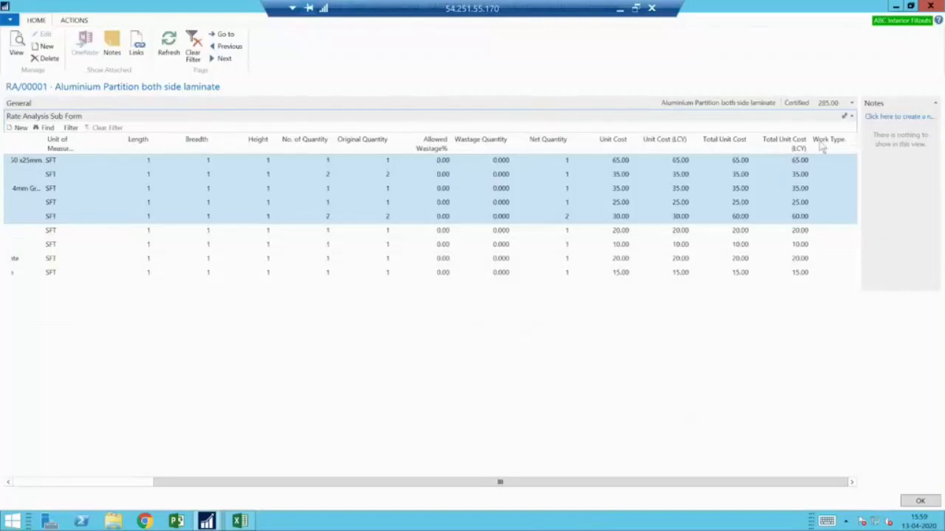
pyautogui.click(853, 103)
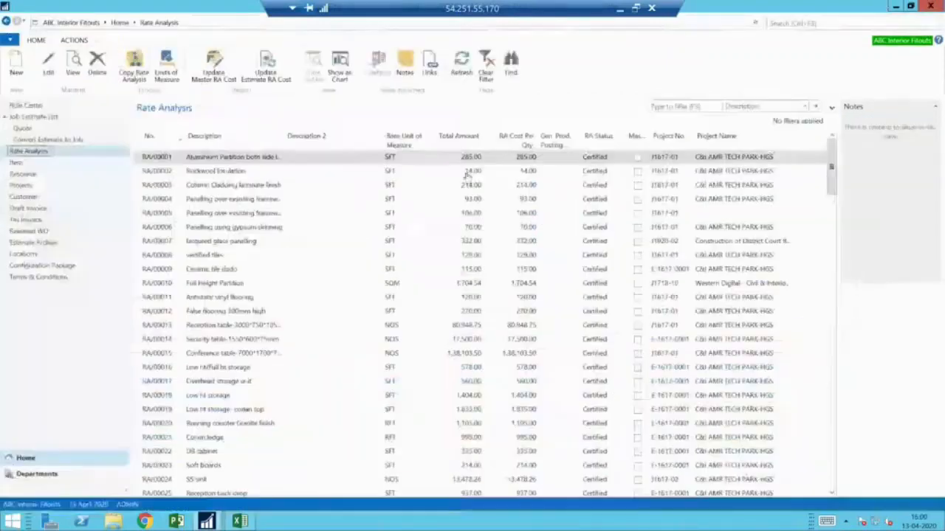
# - Go through the Rate Analysis list from the lacquered glass panelling entry up to the aluminium partition entry
pyautogui.click(291, 244)
pyautogui.press('Up')
pyautogui.press('Up')
pyautogui.press('Up')
pyautogui.press('Up')
pyautogui.press('Up')
pyautogui.press('Up')
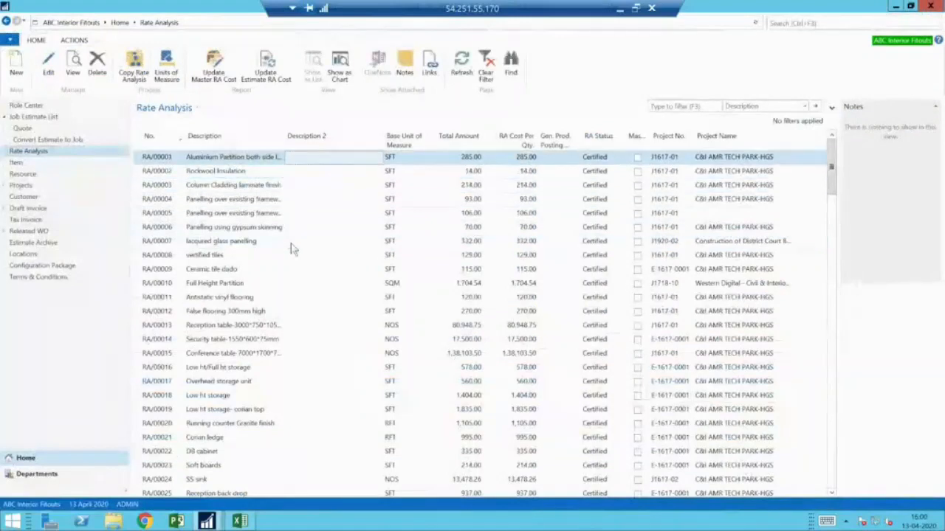
# - Go through the Rate Analysis list from the aluminium partition entry down to POP punning 12mm thk
pyautogui.press('Down')
pyautogui.press('Down')
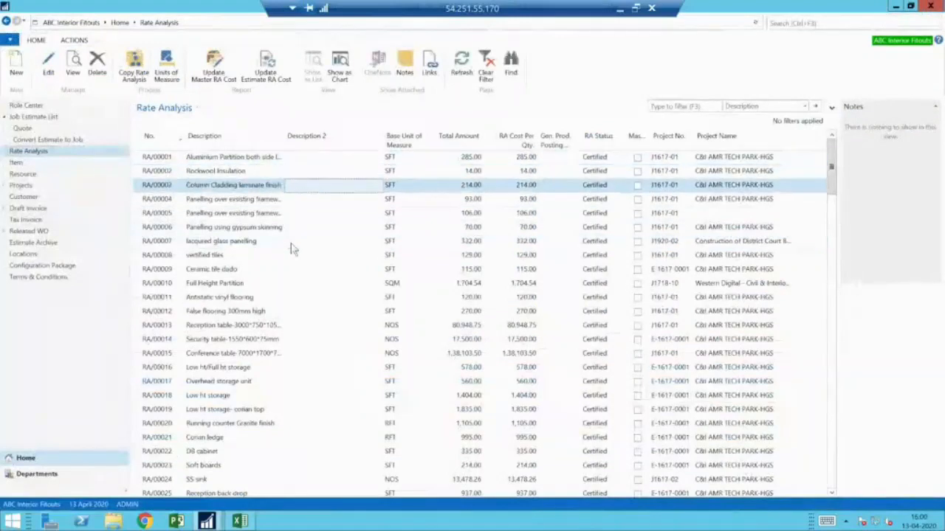
pyautogui.press('Down')
pyautogui.press('Down')
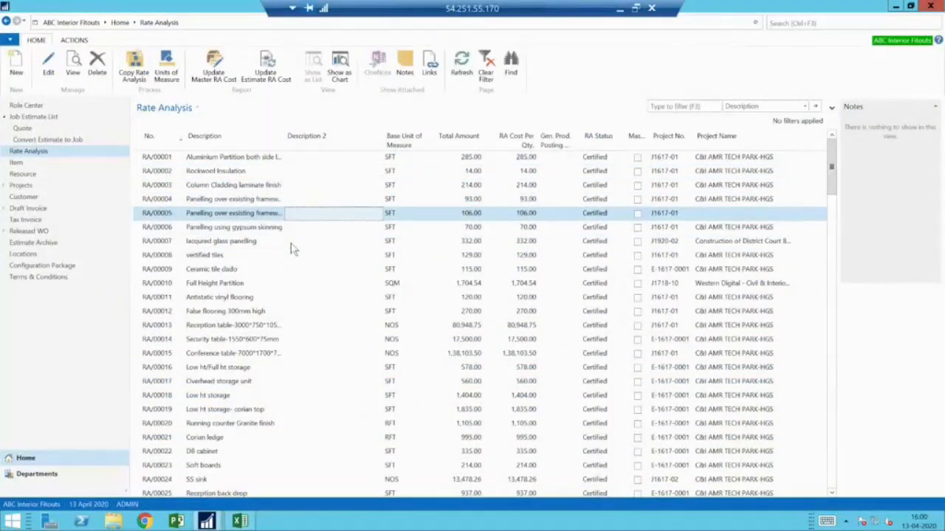
pyautogui.press('Down')
pyautogui.press('Down')
pyautogui.press('Down')
pyautogui.press('Down')
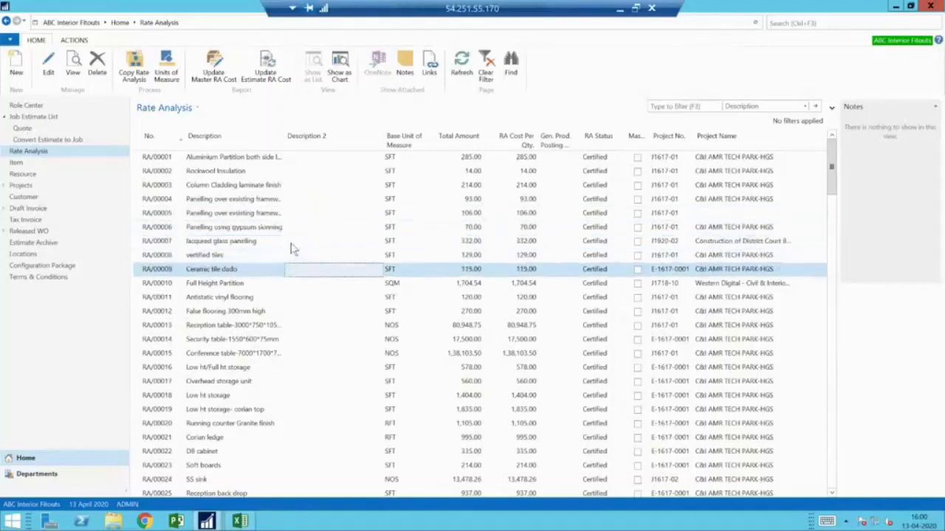
pyautogui.press('Down')
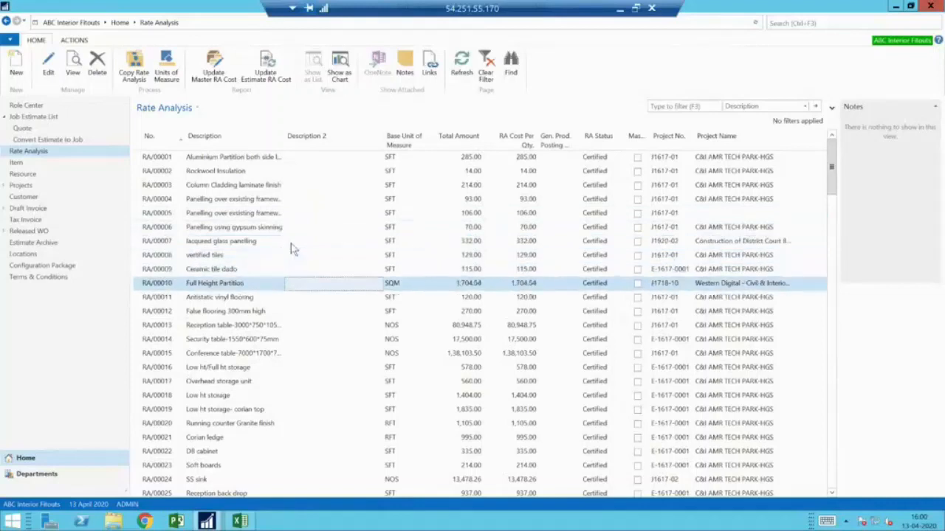
pyautogui.press('Down')
pyautogui.press('Down')
pyautogui.press('Down')
pyautogui.press('Down')
pyautogui.press('Down')
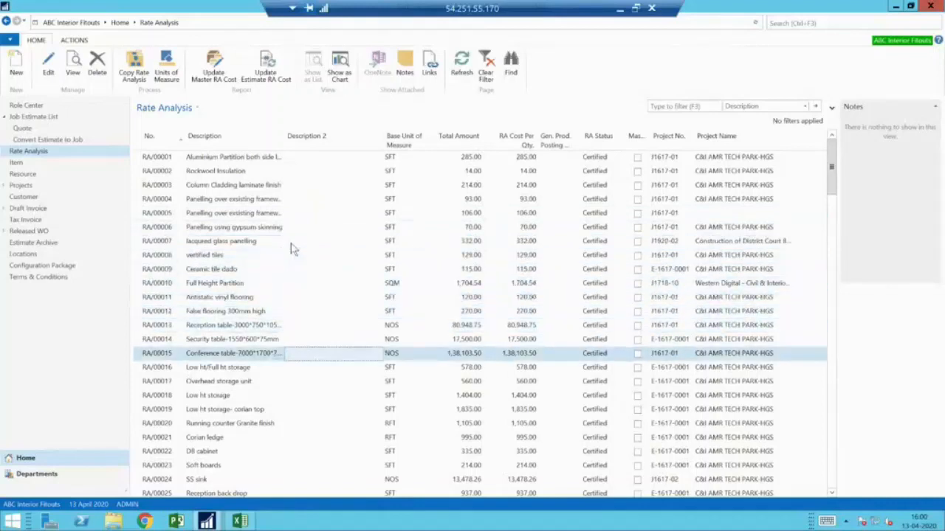
pyautogui.press('Down')
pyautogui.press('Down')
pyautogui.press('Down')
pyautogui.press('Down')
pyautogui.press('Down')
pyautogui.press('Down')
pyautogui.press('Down')
pyautogui.press('Down')
pyautogui.press('Down')
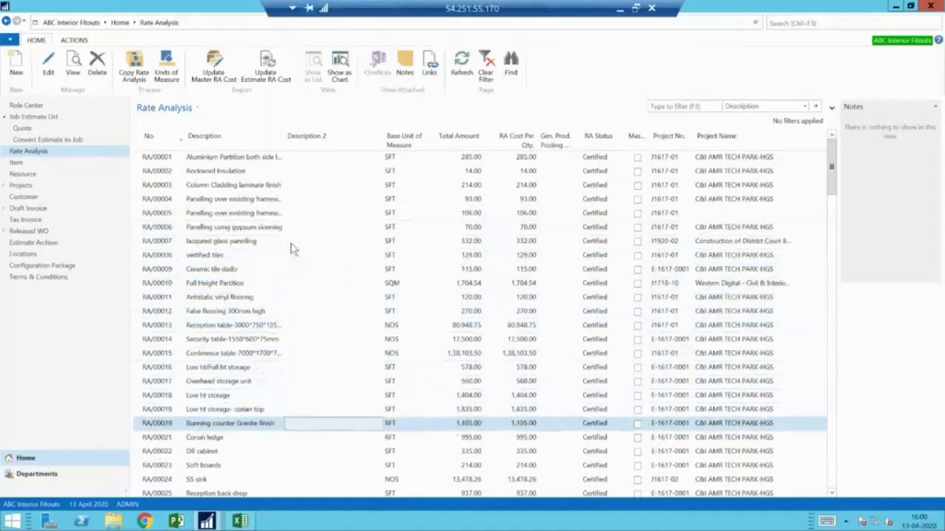
pyautogui.press('Down')
pyautogui.press('Down')
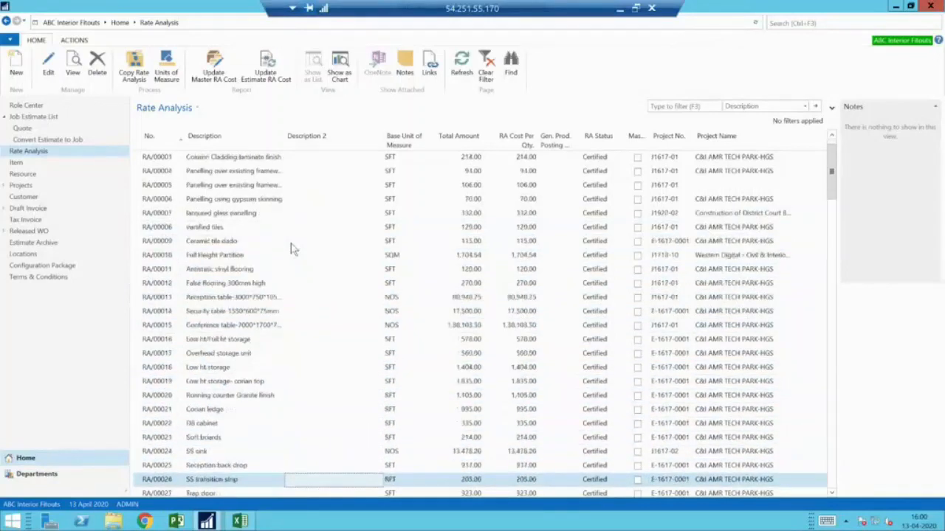
pyautogui.press('Down')
pyautogui.press('Down')
pyautogui.press('Down')
pyautogui.press('Down')
pyautogui.press('Down')
pyautogui.press('Down')
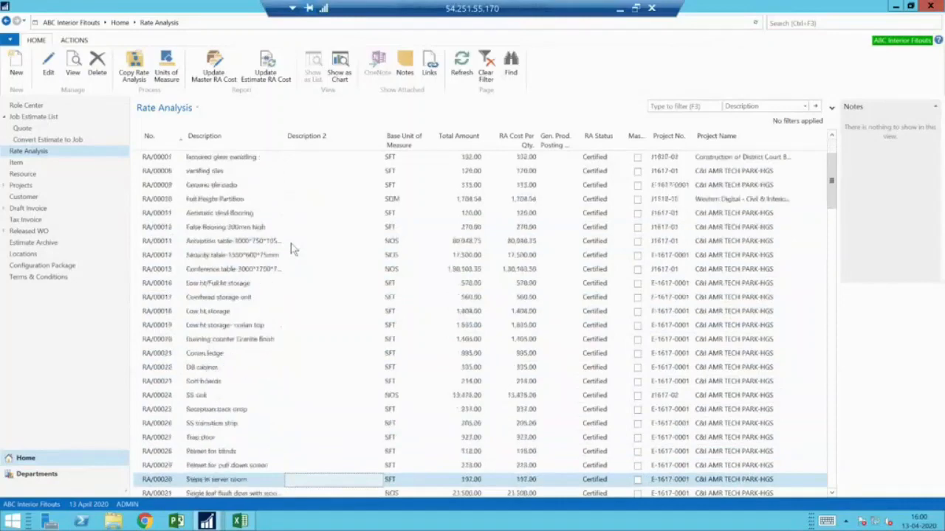
pyautogui.press('Down')
pyautogui.press('Down')
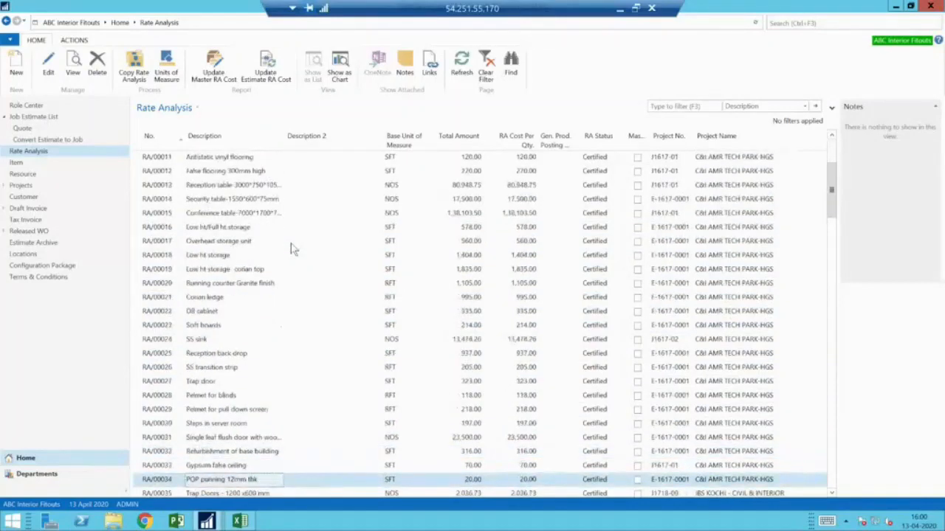
# - Open the POP punning 12mm thk rate analysis, examine its POP 1st Quality item and plaster application resource lines, and close it
pyautogui.press('Return')
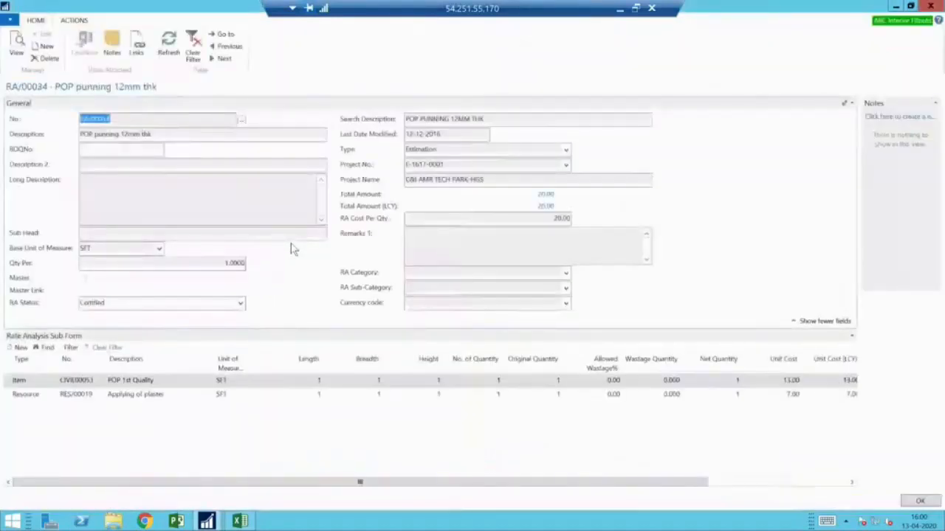
pyautogui.click(130, 384)
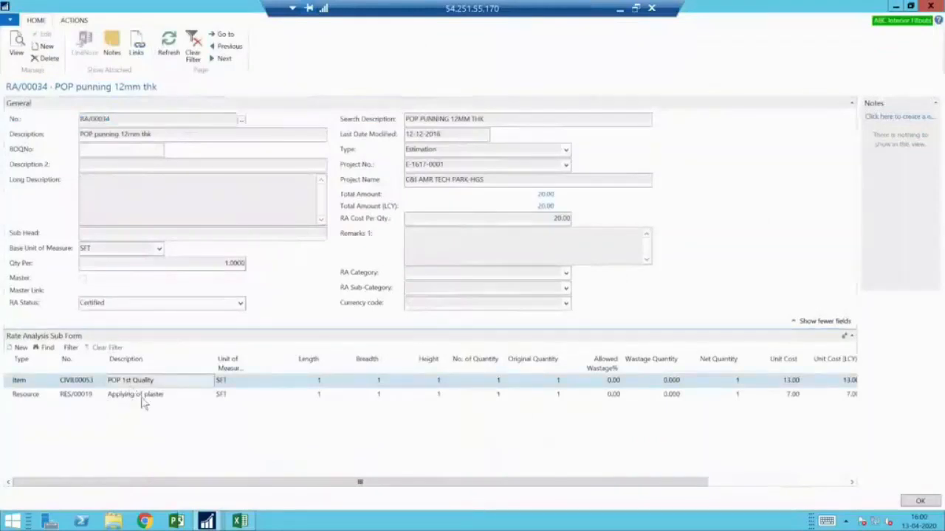
pyautogui.click(142, 398)
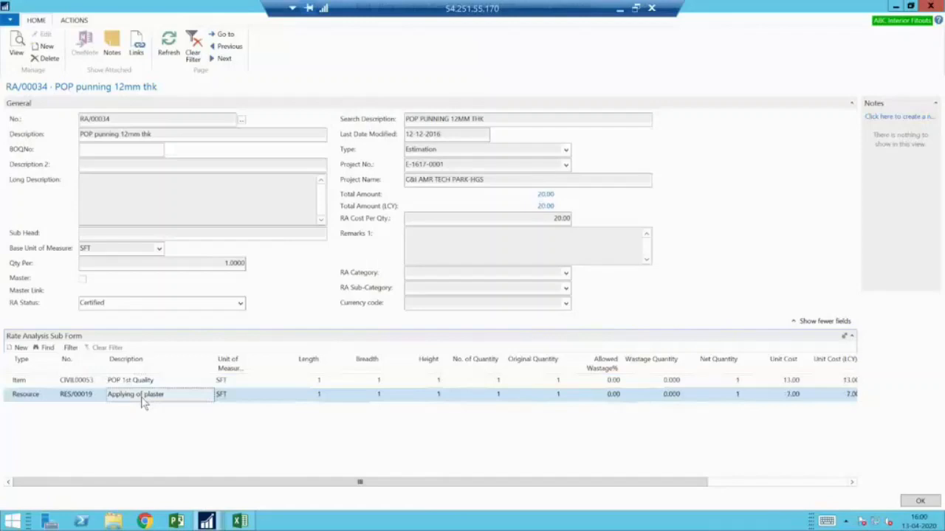
pyautogui.press('Escape')
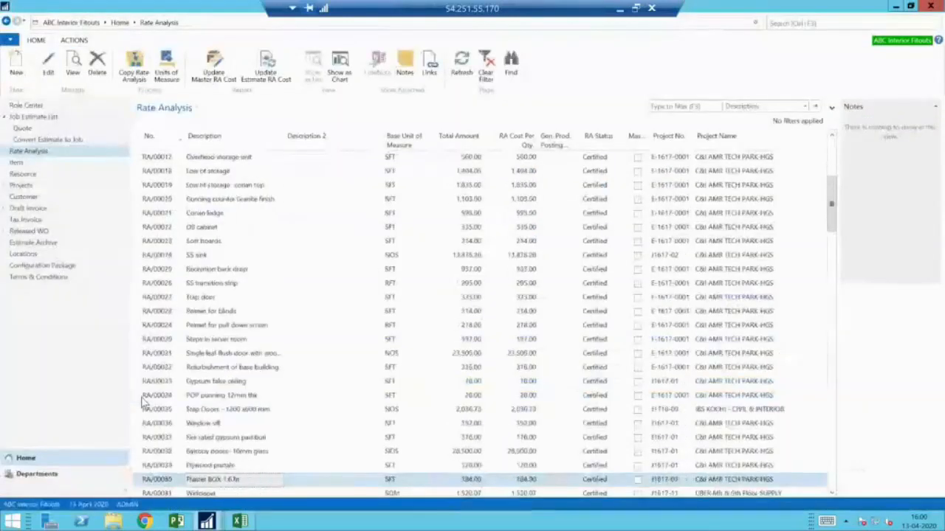
# - Open the Refurbishment of base building rate analysis, examine its RA Status, Type options and available actions, and close it
pyautogui.doubleClick(213, 269)
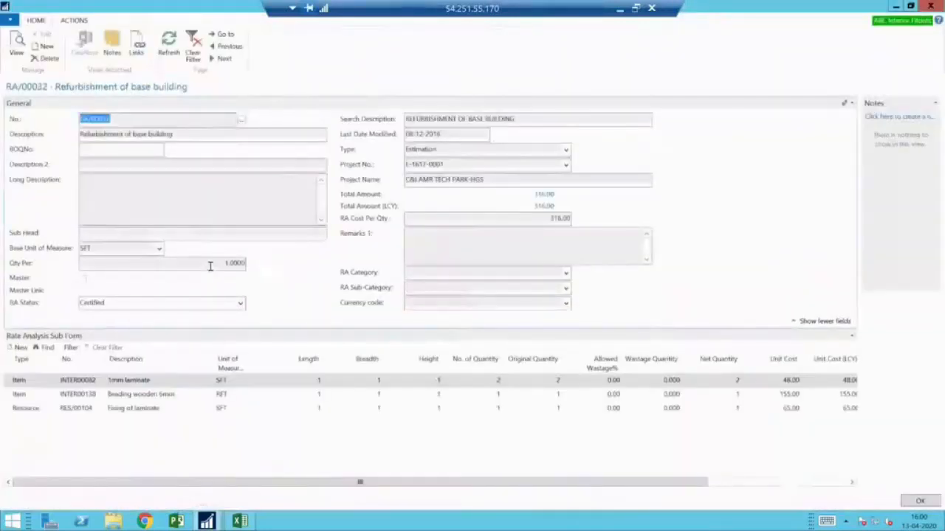
pyautogui.click(240, 304)
pyautogui.click(239, 304)
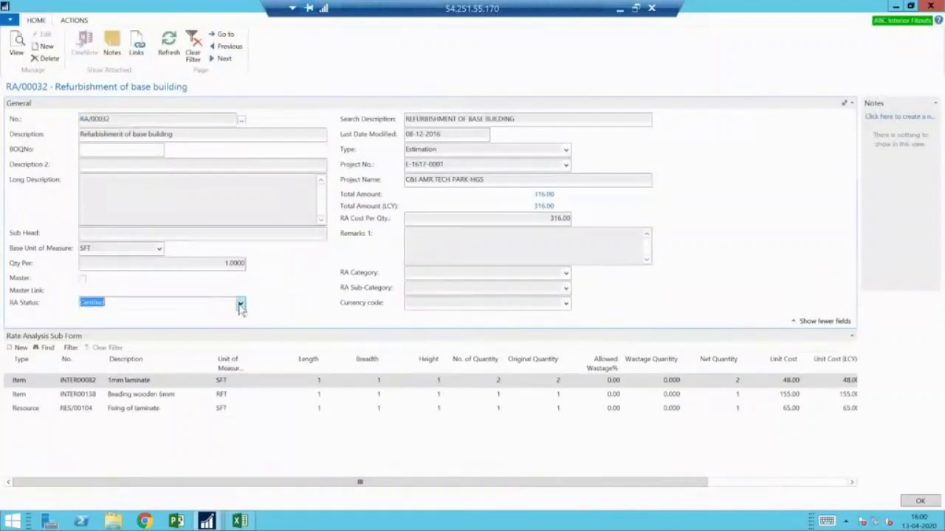
pyautogui.click(566, 150)
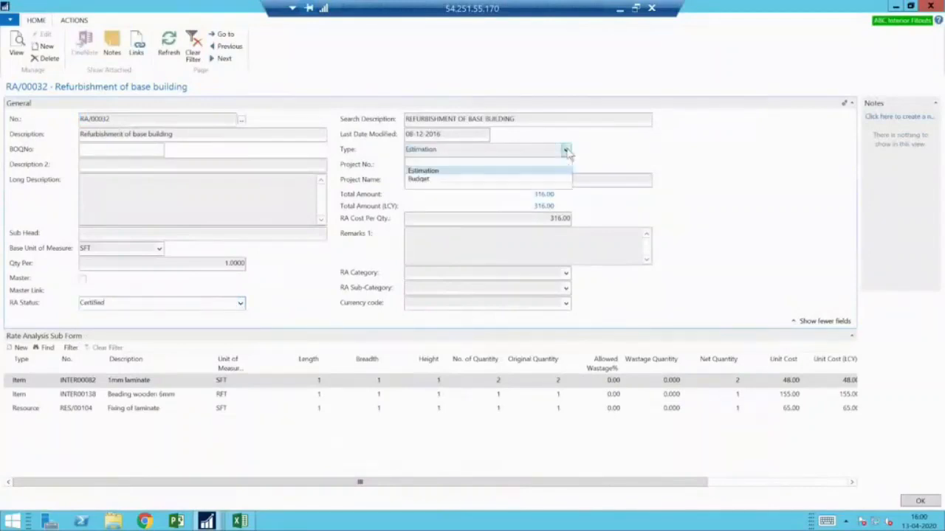
pyautogui.click(567, 150)
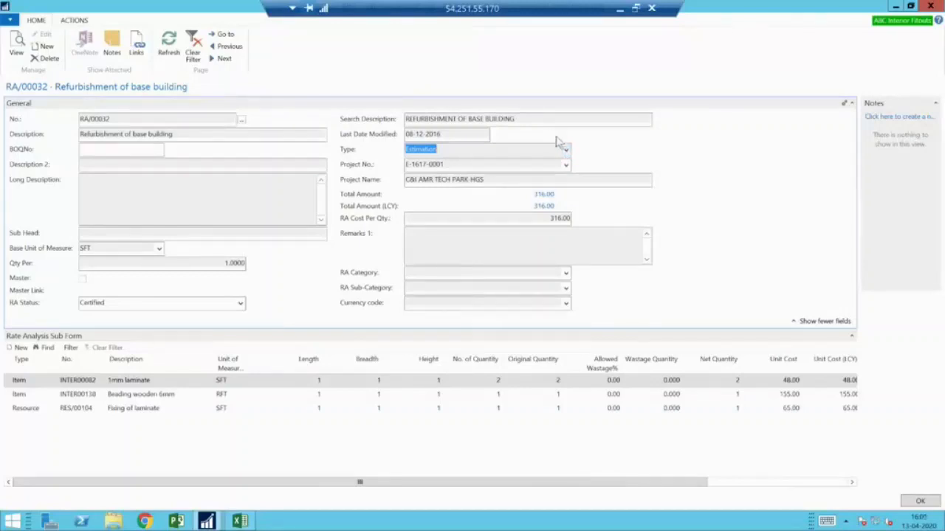
pyautogui.click(68, 18)
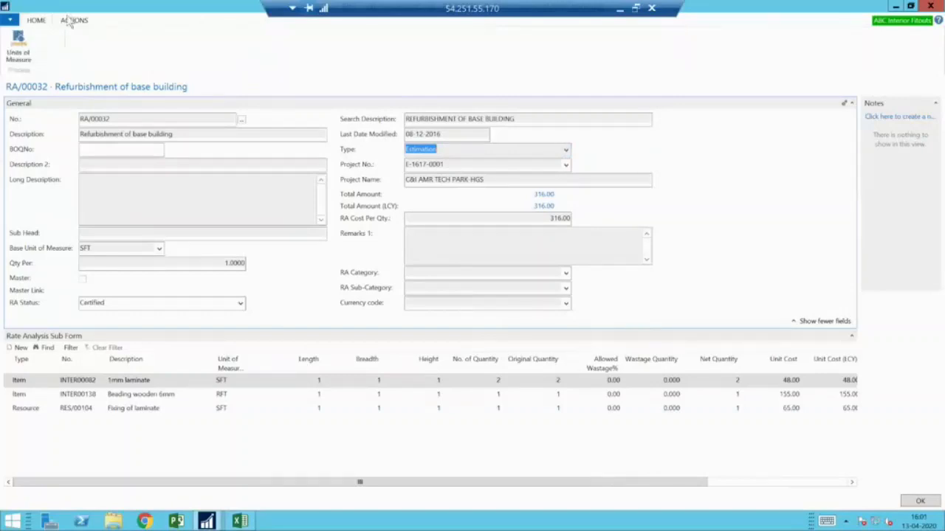
pyautogui.click(29, 21)
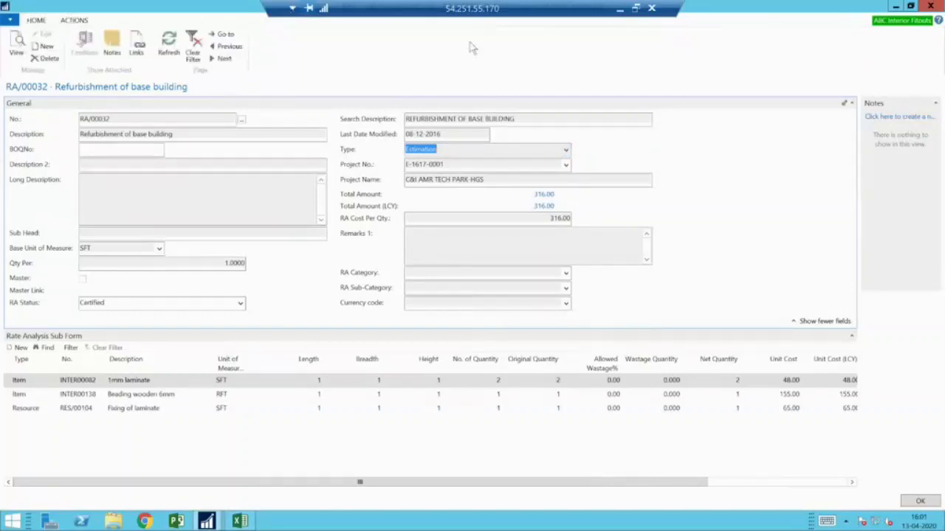
pyautogui.click(931, 6)
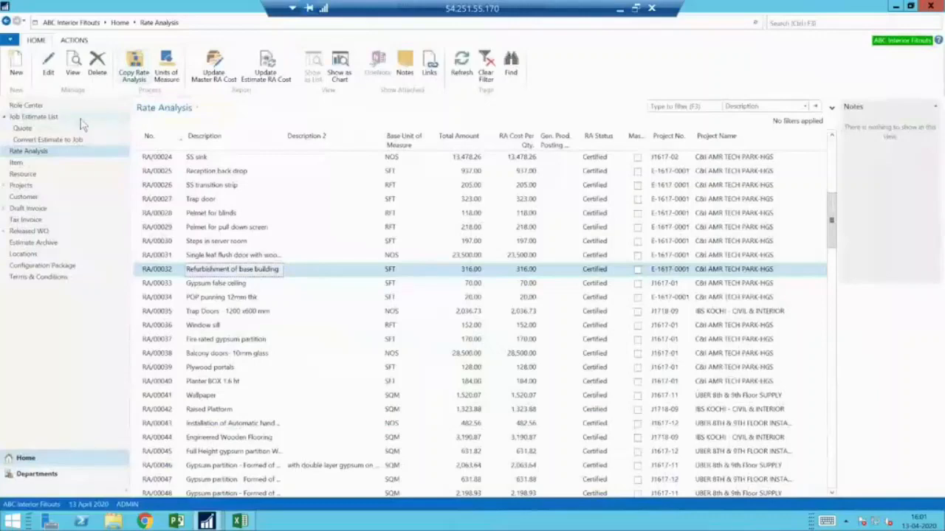
# - Open the BOQ lines of job estimate C&I AMR TECH PARK-HGS and check the RA numbers from the aluminium partition line downwards
pyautogui.click(37, 116)
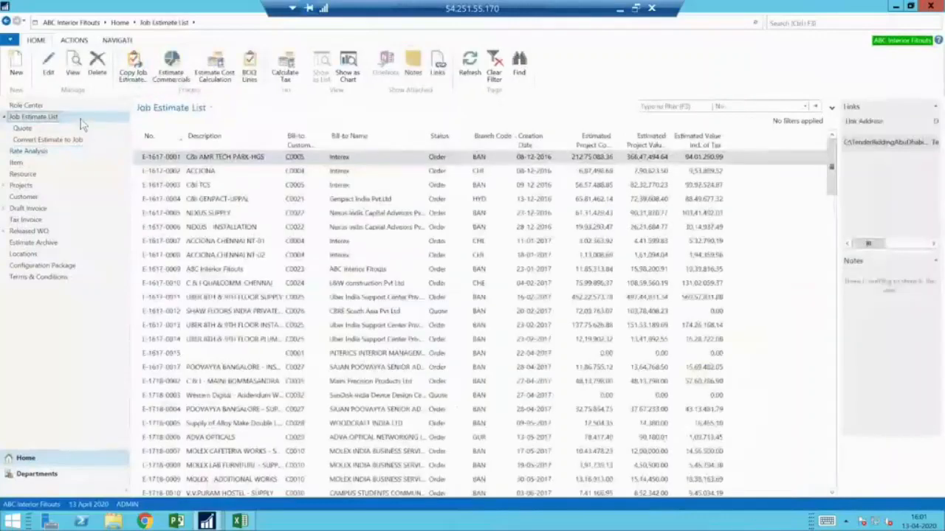
pyautogui.click(249, 65)
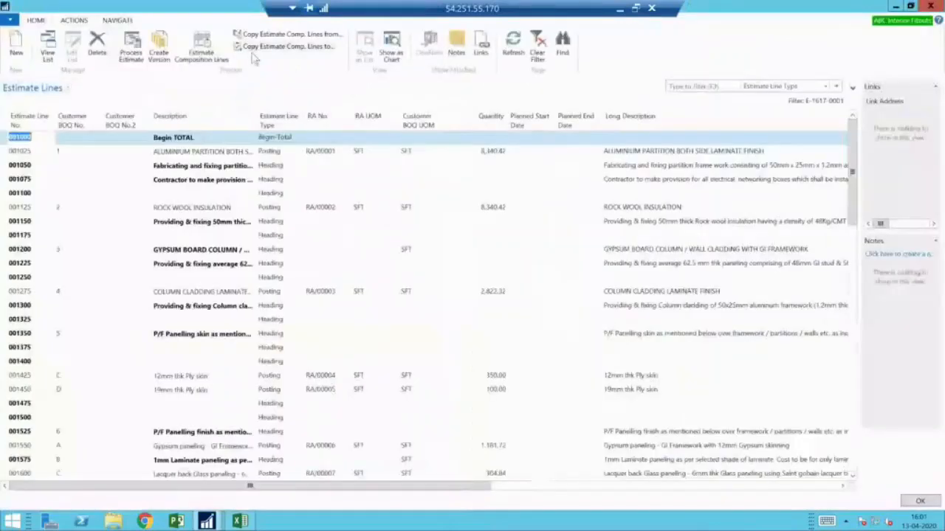
pyautogui.click(328, 151)
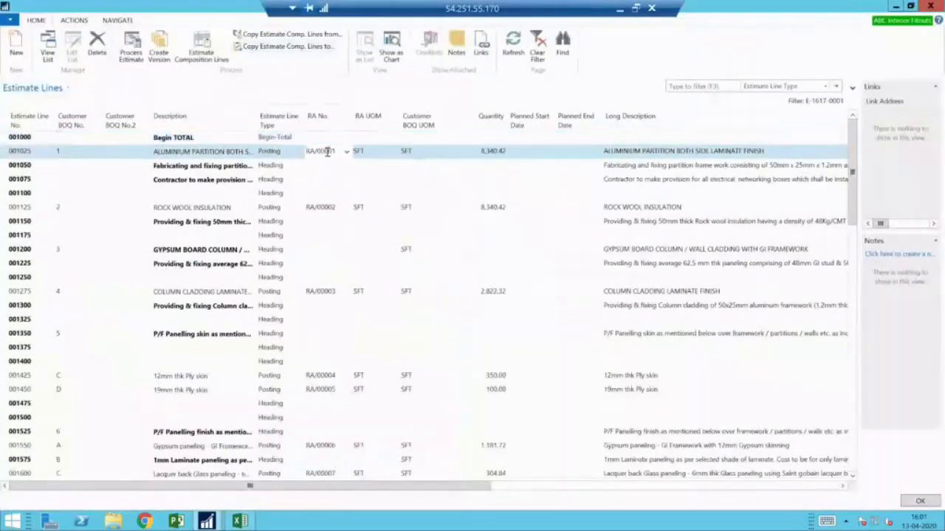
pyautogui.press('Down')
pyautogui.press('Down')
pyautogui.press('Down')
pyautogui.press('Down')
pyautogui.press('Down')
pyautogui.press('Down')
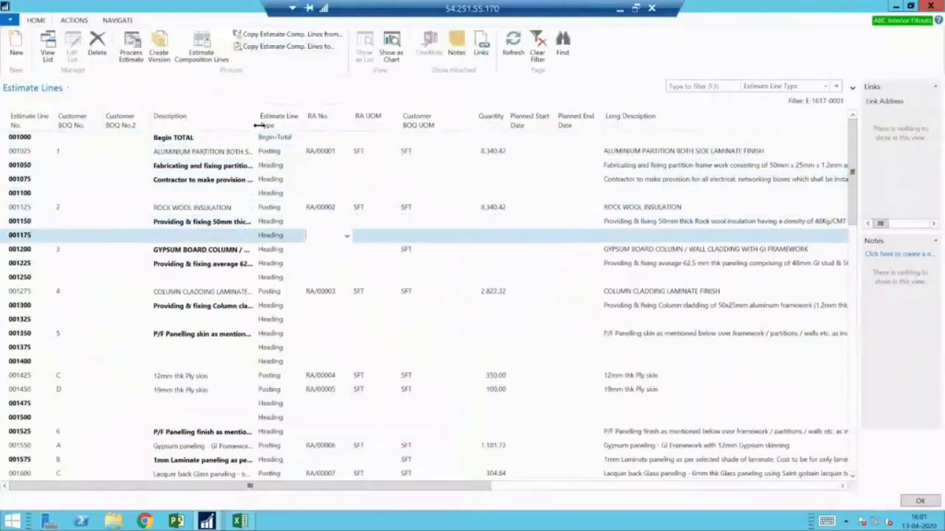
# - Widen the Description column of the estimate lines and examine the aluminium partition, rock wool and column cladding descriptions
pyautogui.moveTo(257, 126); pyautogui.dragTo(305, 126)
pyautogui.click(291, 151)
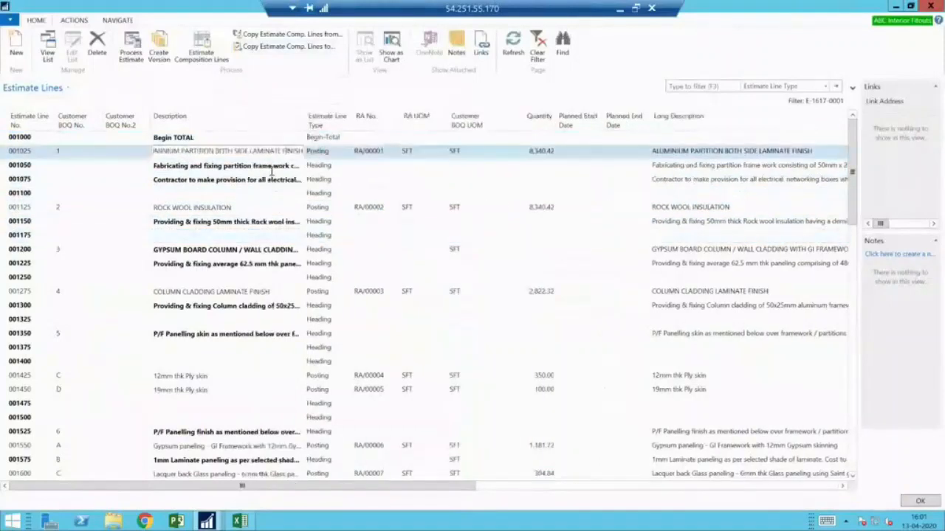
pyautogui.click(265, 209)
pyautogui.click(264, 292)
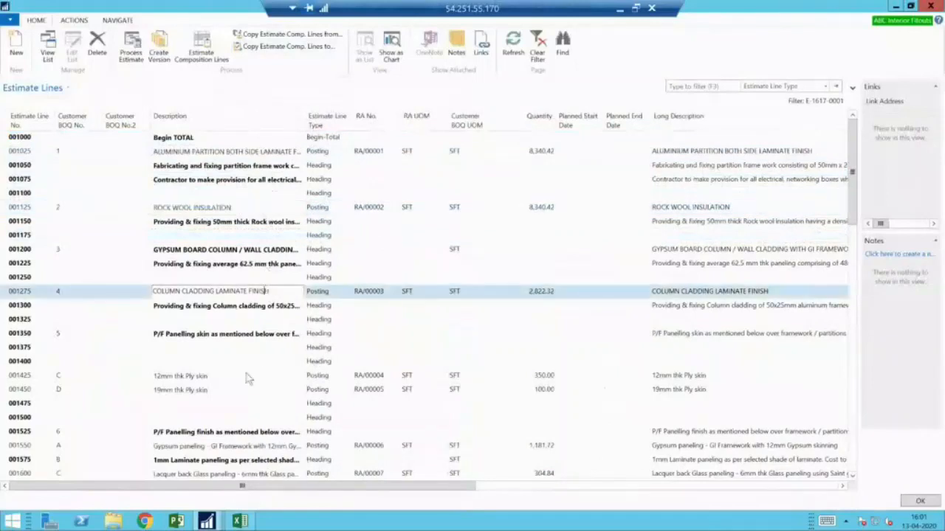
# - Filter the estimate lines by Estimate Line Type to show only Posting lines
pyautogui.click(34, 418)
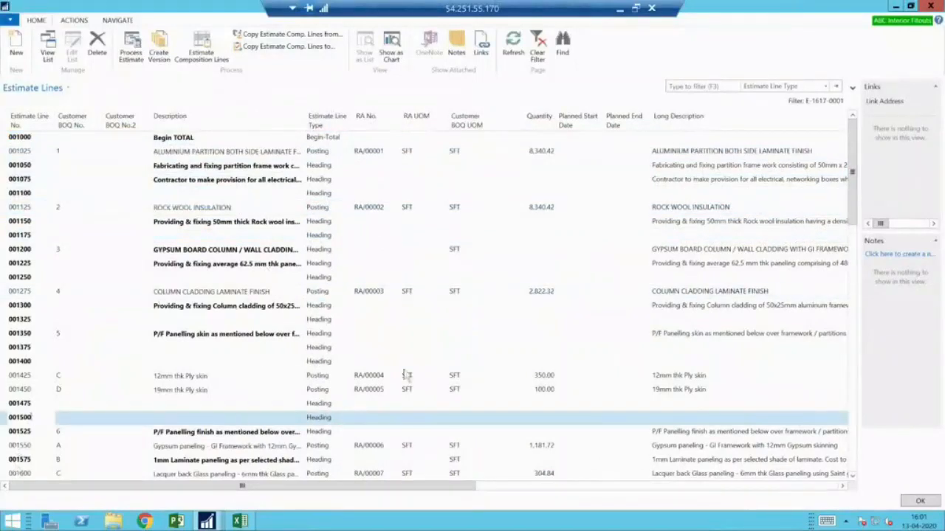
pyautogui.rightClick(327, 378)
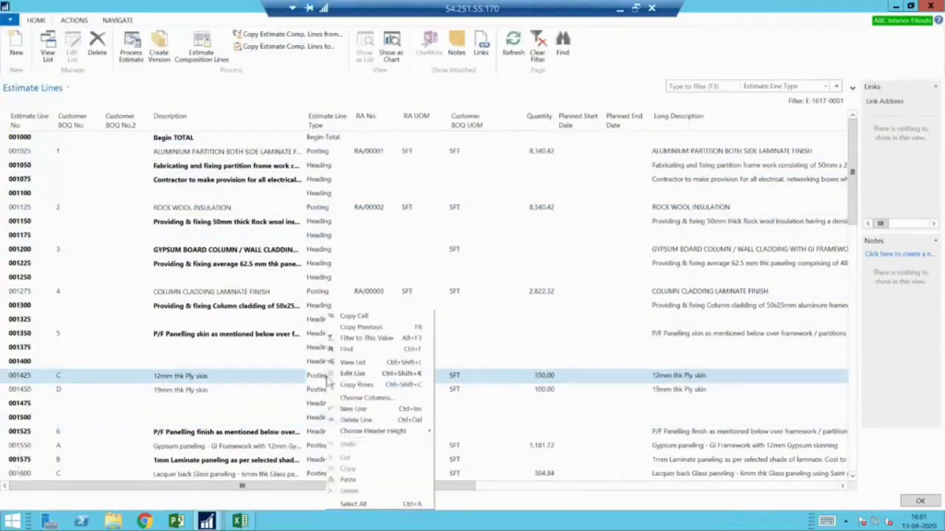
pyautogui.click(384, 339)
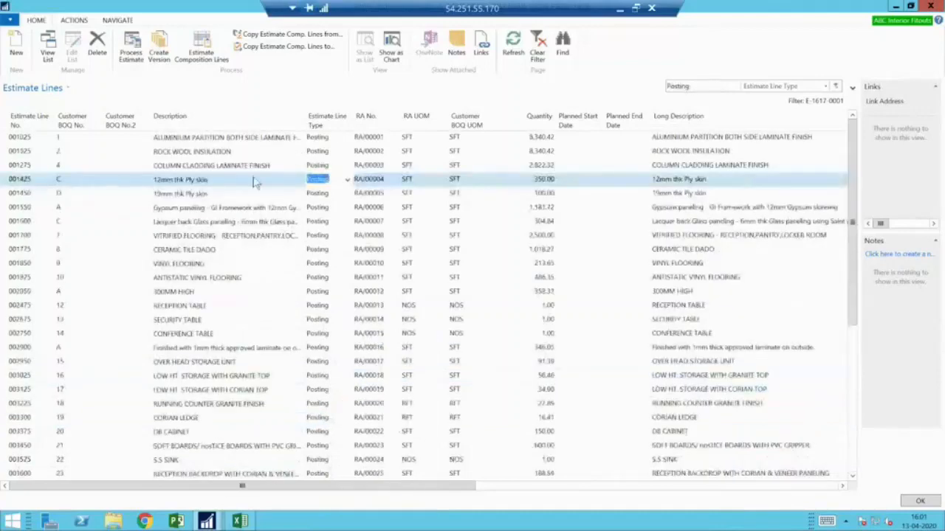
# - Go through the filtered Posting lines from the 12mm thk Ply skin to the planter box, and close the estimate lines
pyautogui.hotkey('shift', 'Tab')
pyautogui.press('Down')
pyautogui.press('Down')
pyautogui.press('Down')
pyautogui.press('Down')
pyautogui.press('Down')
pyautogui.press('Down')
pyautogui.press('Down')
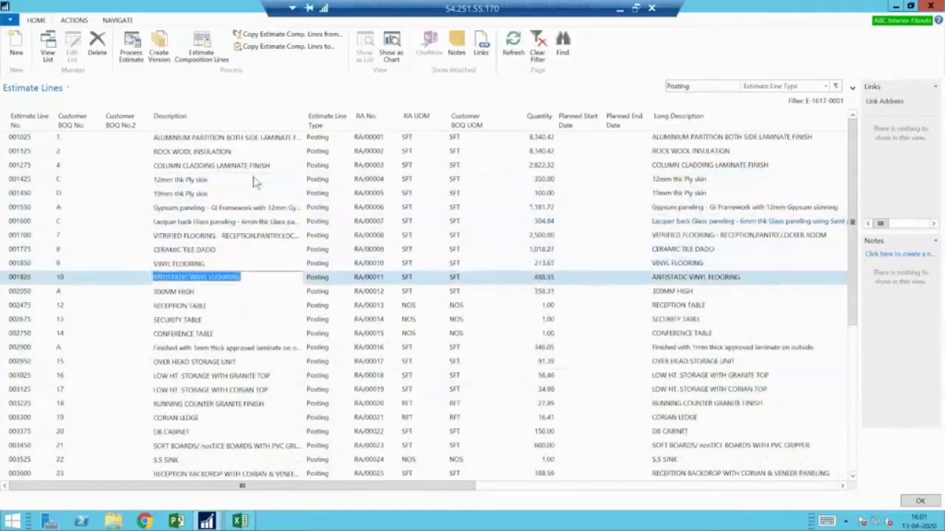
pyautogui.press('Down')
pyautogui.press('Down')
pyautogui.press('Down')
pyautogui.press('Down')
pyautogui.press('Down')
pyautogui.press('Down')
pyautogui.press('Down')
pyautogui.press('Down')
pyautogui.press('Down')
pyautogui.press('Down')
pyautogui.press('Down')
pyautogui.press('Down')
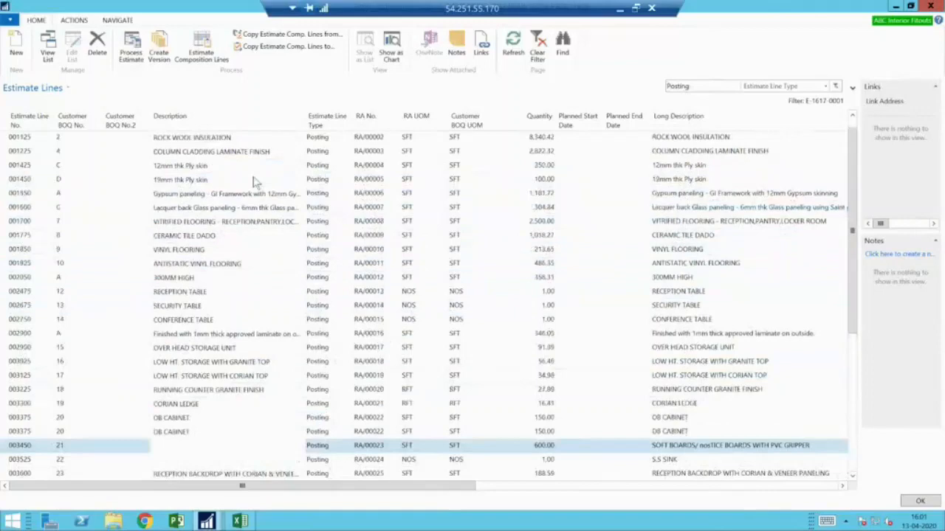
pyautogui.press('Down')
pyautogui.press('Down')
pyautogui.press('Down')
pyautogui.press('Down')
pyautogui.press('Down')
pyautogui.press('Down')
pyautogui.press('Down')
pyautogui.press('Down')
pyautogui.press('Down')
pyautogui.press('Down')
pyautogui.press('Down')
pyautogui.press('Down')
pyautogui.press('Down')
pyautogui.press('Down')
pyautogui.press('Down')
pyautogui.press('Down')
pyautogui.press('Down')
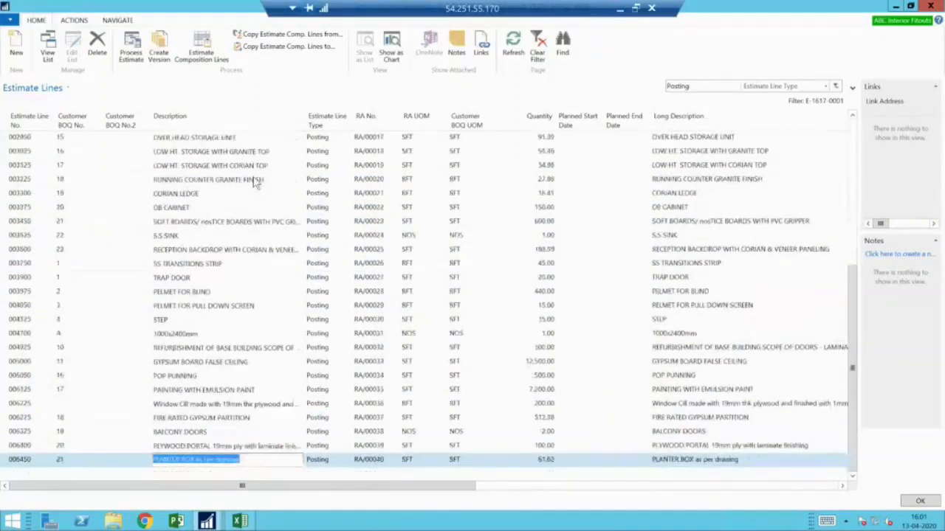
pyautogui.press('Escape')
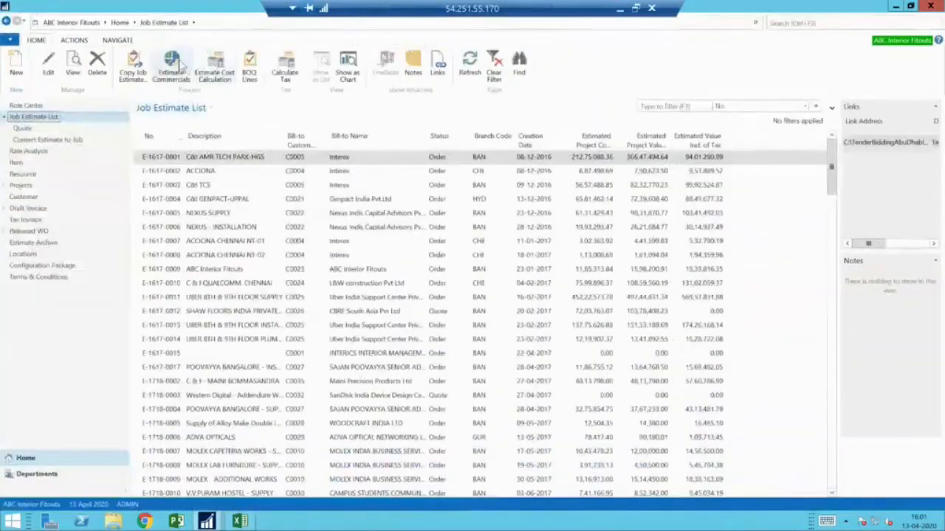
# - Open the Estimate Commercials of C&I AMR TECH PARK-HGS and maximize its window
pyautogui.click(180, 65)
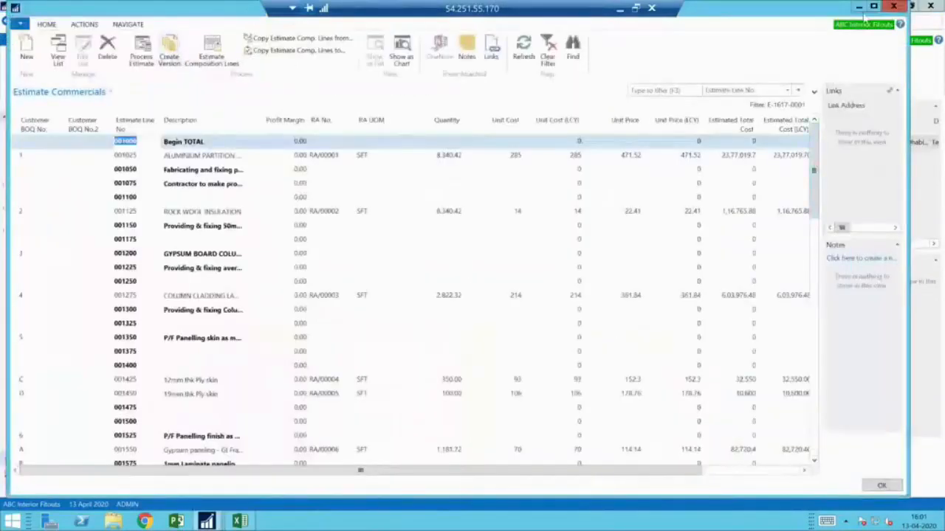
pyautogui.click(873, 6)
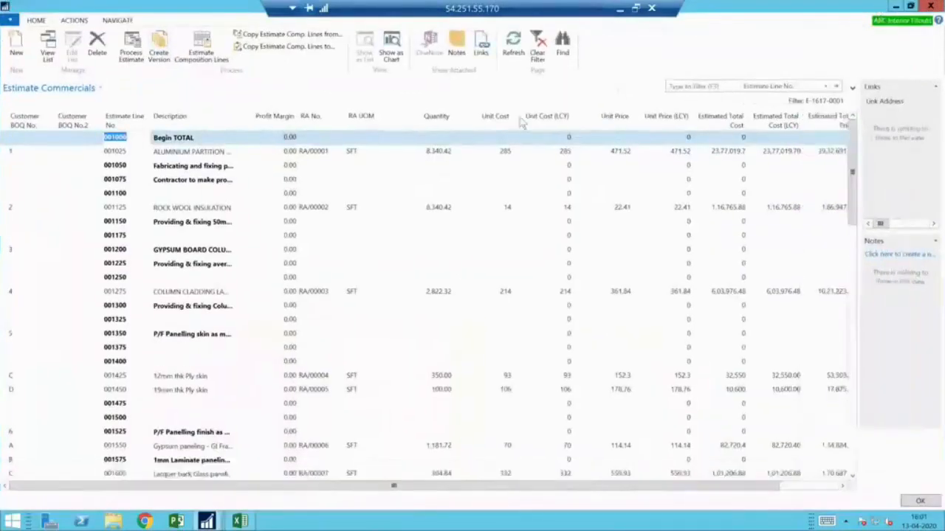
# - Open the Estimate Composition Lines of the aluminium partition line 001025 and maximize their window
pyautogui.click(503, 153)
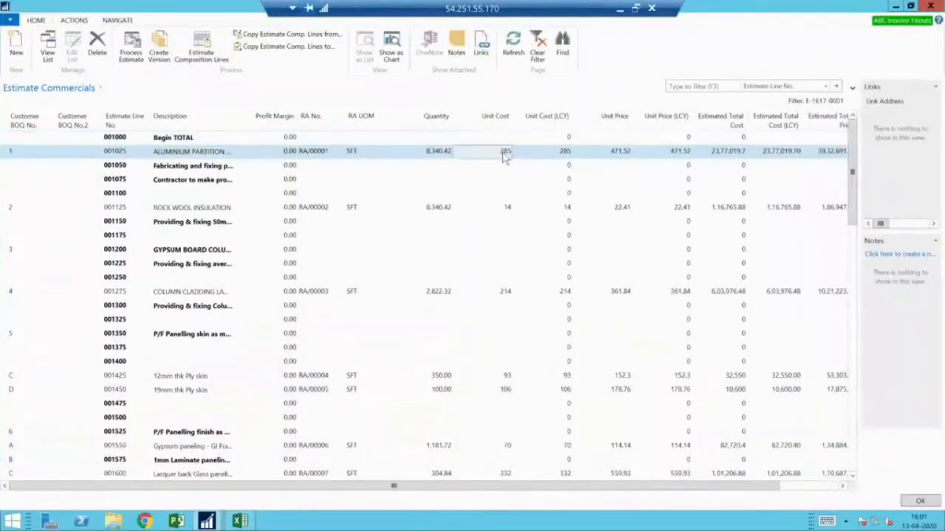
pyautogui.click(435, 151)
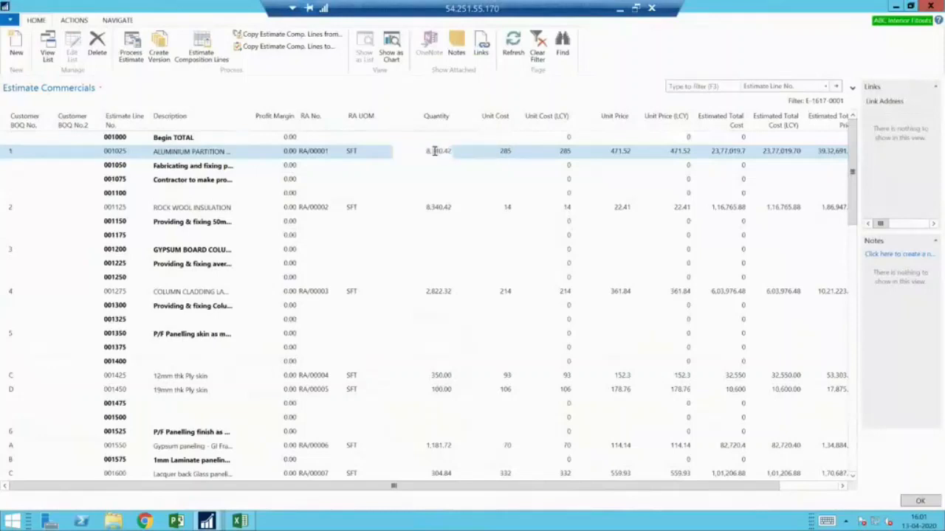
pyautogui.doubleClick(434, 151)
pyautogui.click(201, 55)
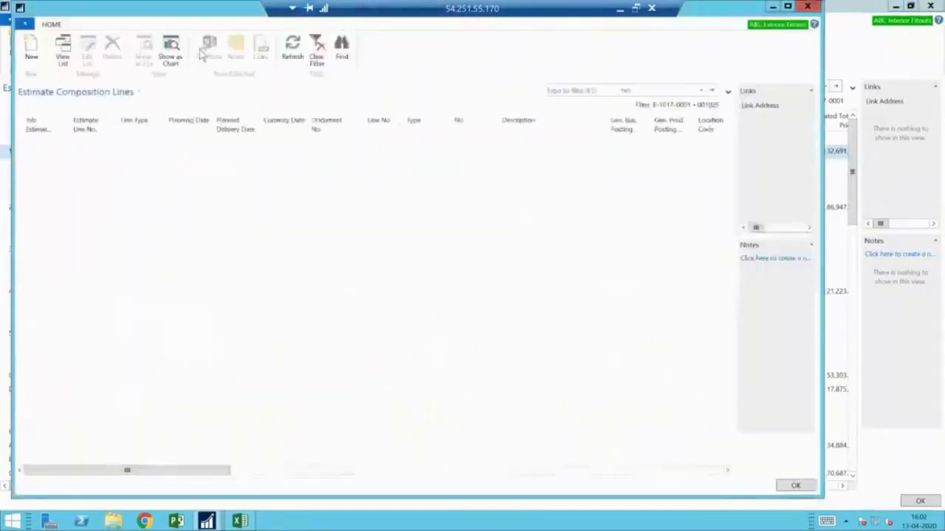
pyautogui.click(788, 7)
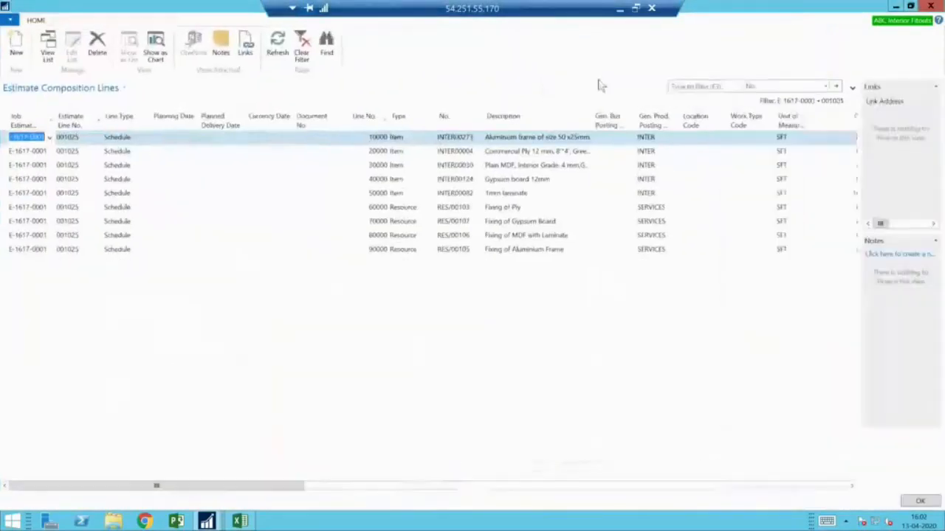
# - Examine the item and resource lines with their quantities and unit costs, and return to the Job Estimate List
pyautogui.moveTo(6, 149); pyautogui.dragTo(9, 210)
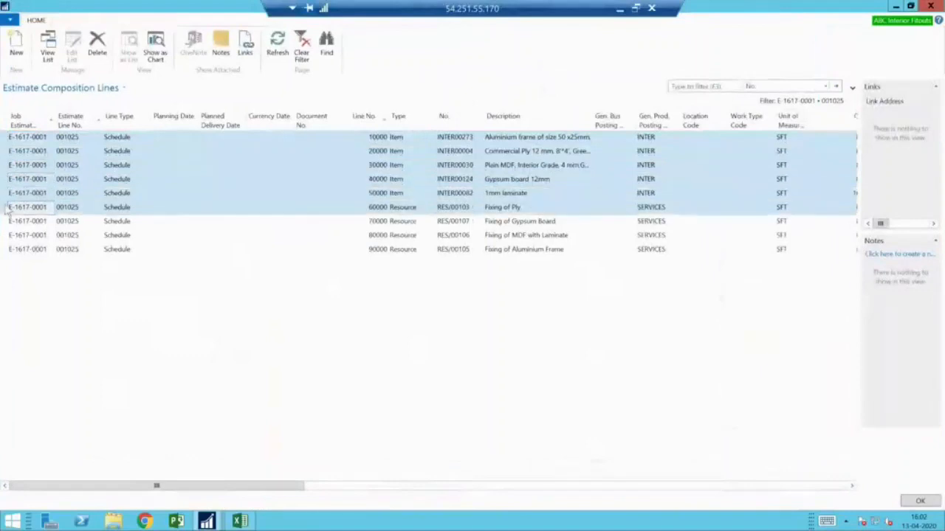
pyautogui.rightClick(299, 487)
pyautogui.press('Escape')
pyautogui.moveTo(297, 487); pyautogui.dragTo(425, 497)
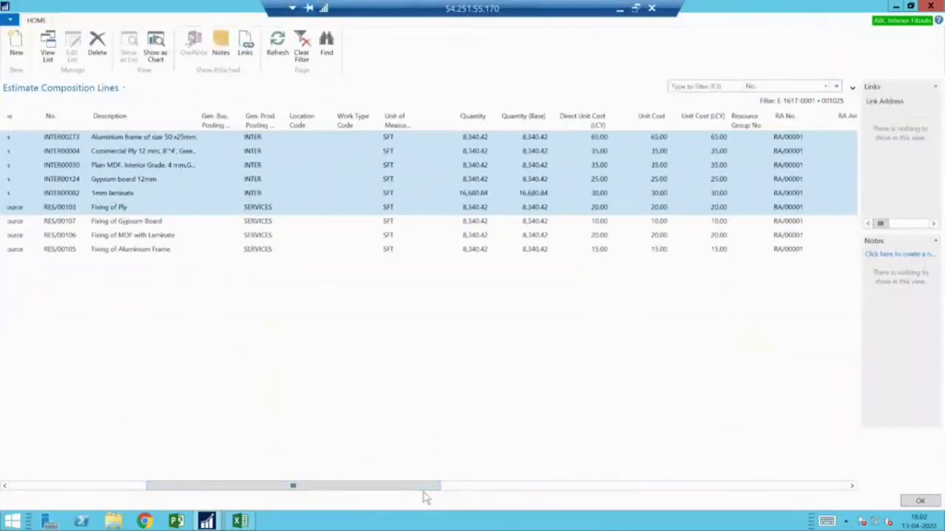
pyautogui.press('Escape')
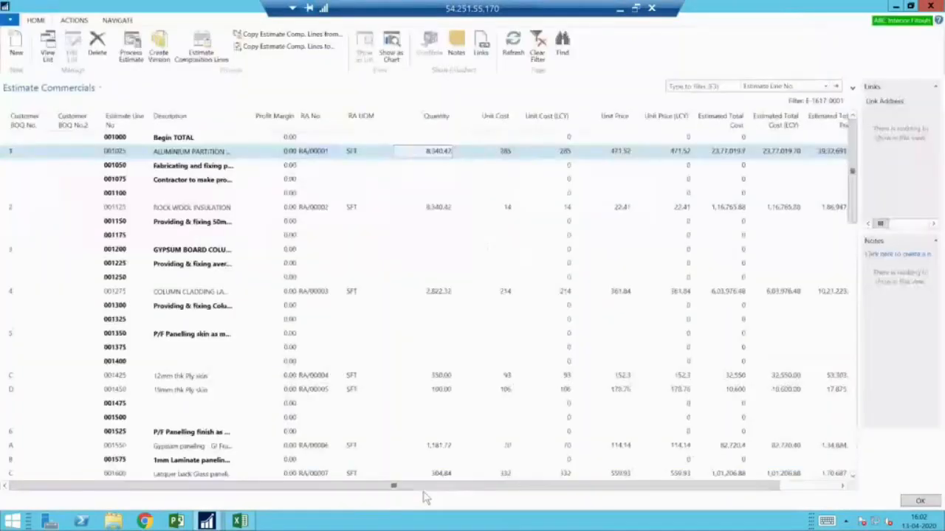
pyautogui.press('Escape')
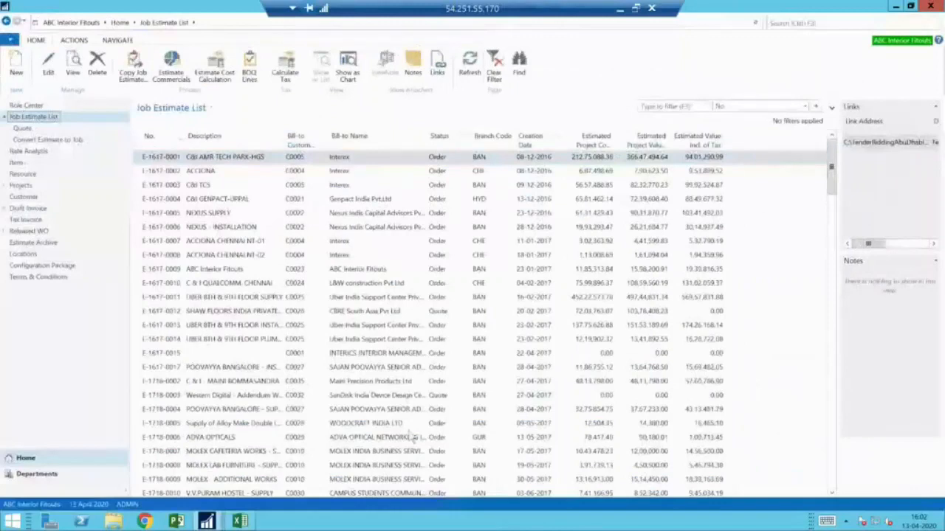
# - Open the Estimate Cost Calculation of C&I AMR TECH PARK-HGS and sort its charges by Percentage, and finally by Item
pyautogui.click(233, 62)
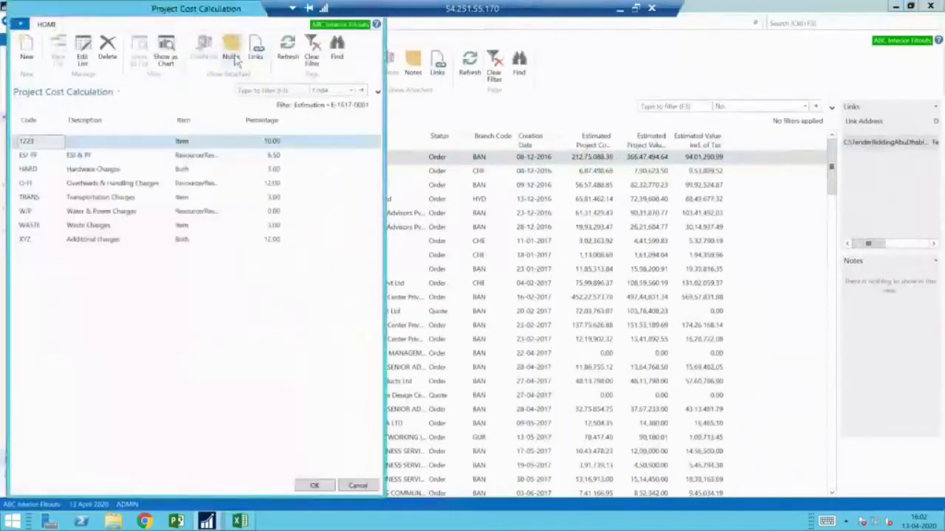
pyautogui.click(270, 125)
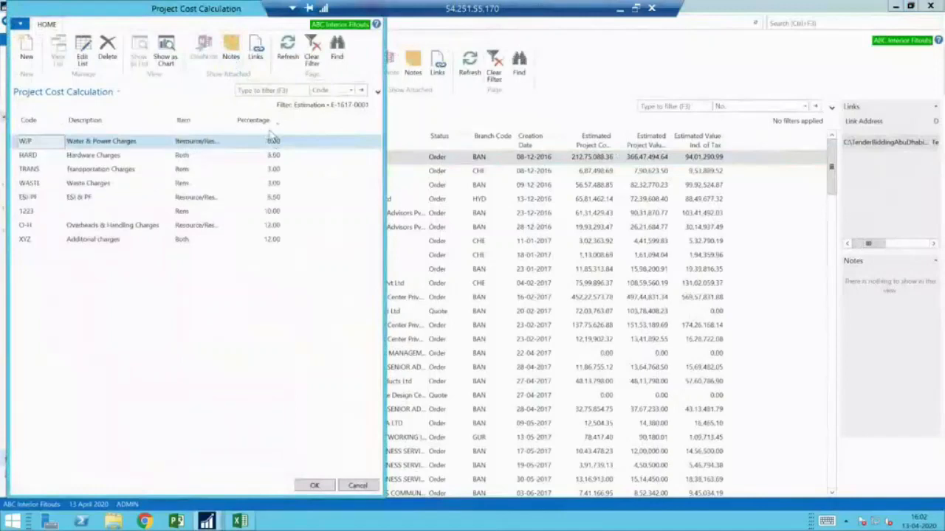
pyautogui.click(199, 128)
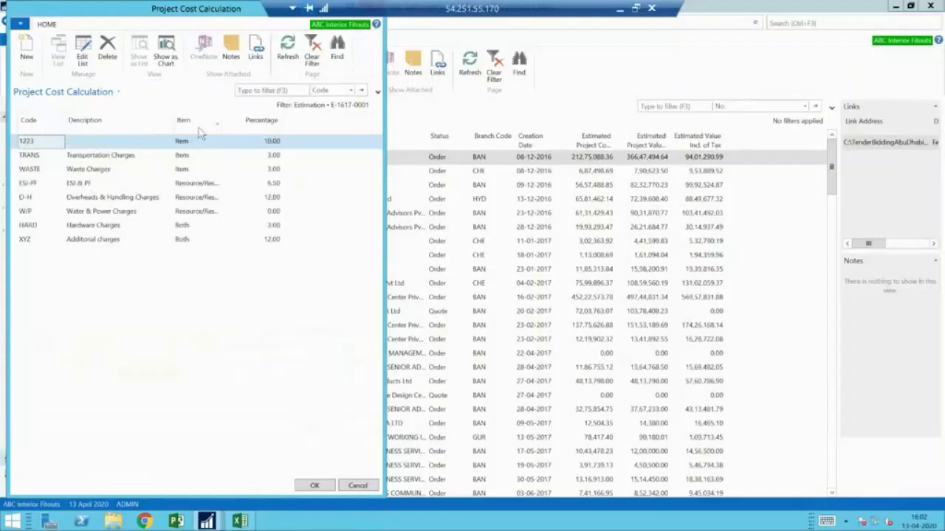
# - Examine the applicable type of the Transportation, Waste and ESI & PF charges and the first charge line, and close the cost calculation
pyautogui.click(196, 159)
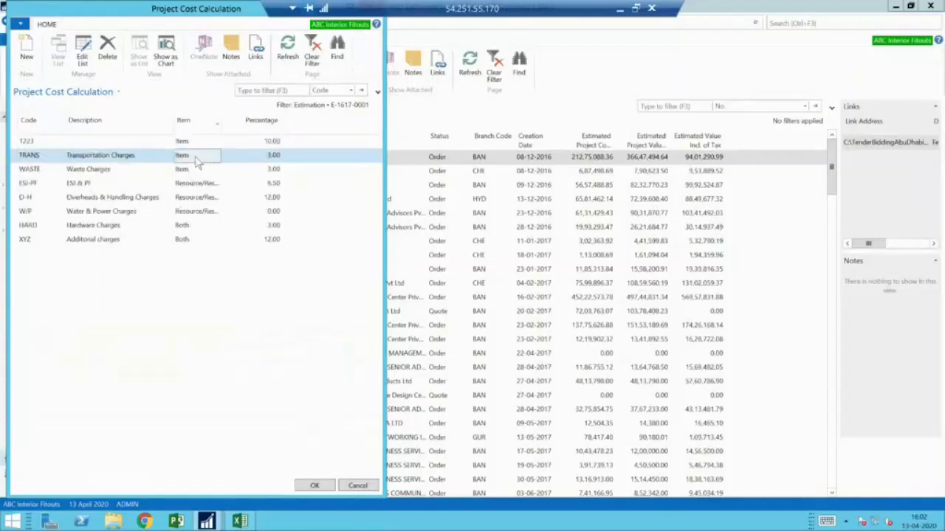
pyautogui.click(269, 156)
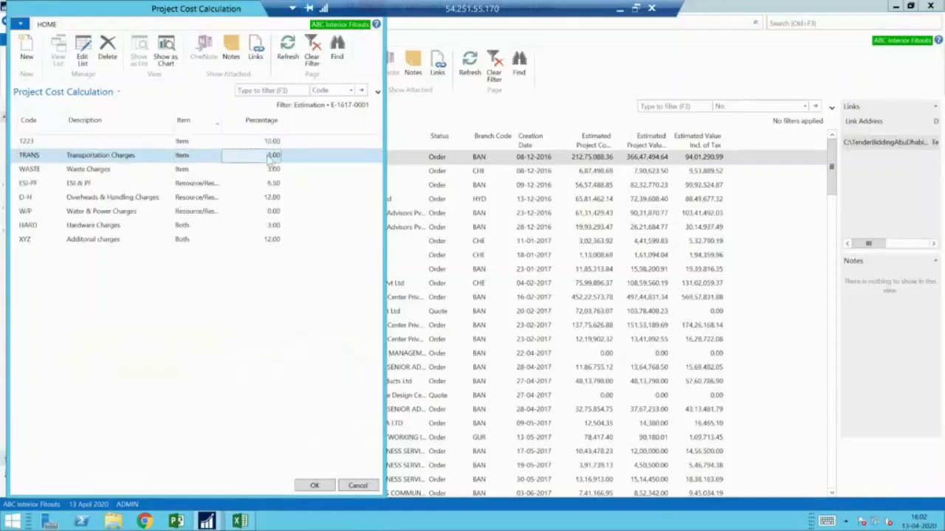
pyautogui.click(199, 172)
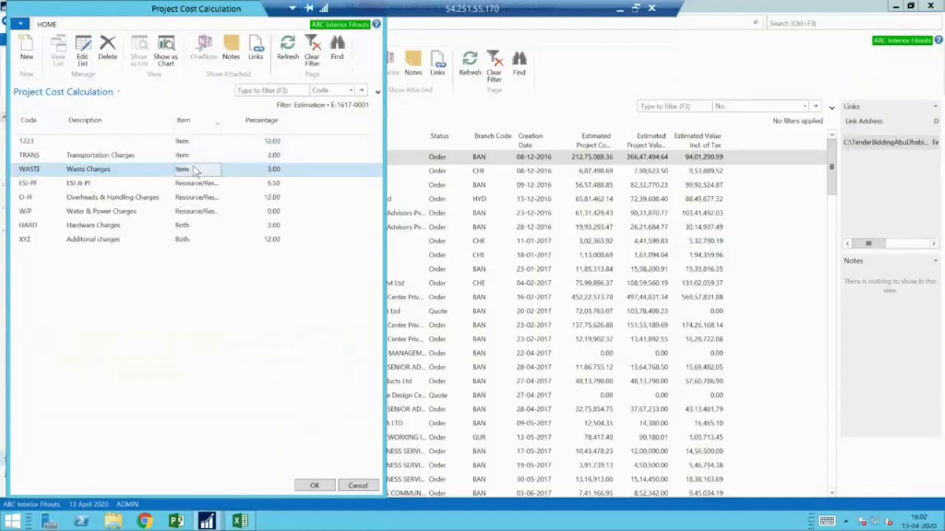
pyautogui.click(262, 173)
pyautogui.click(203, 186)
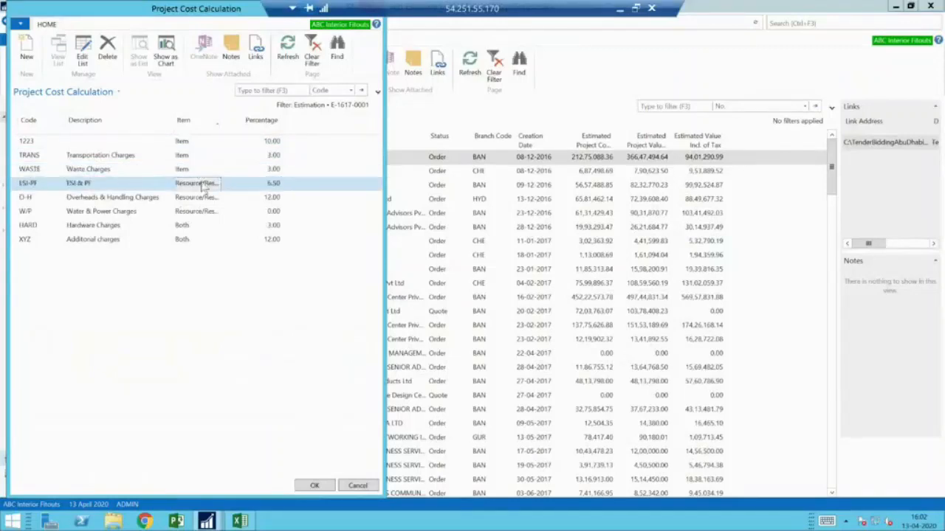
pyautogui.click(204, 186)
pyautogui.click(116, 144)
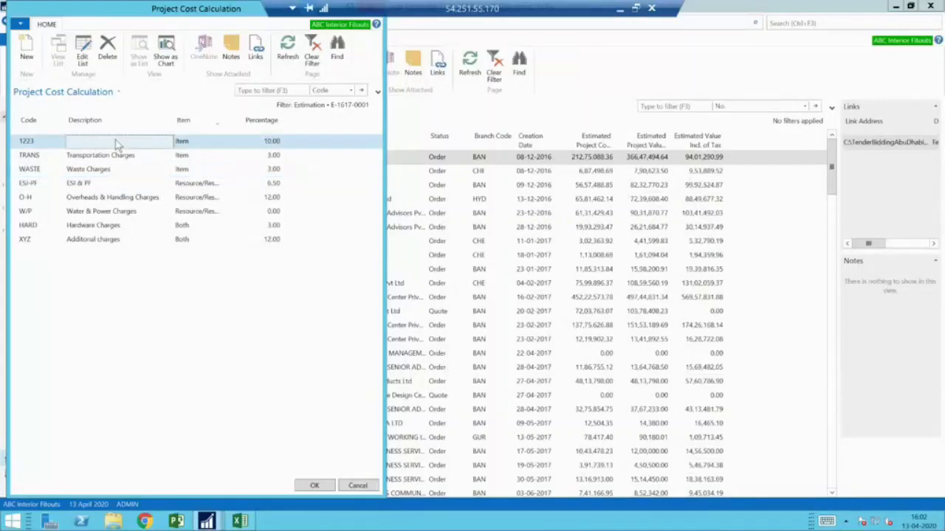
pyautogui.press('Escape')
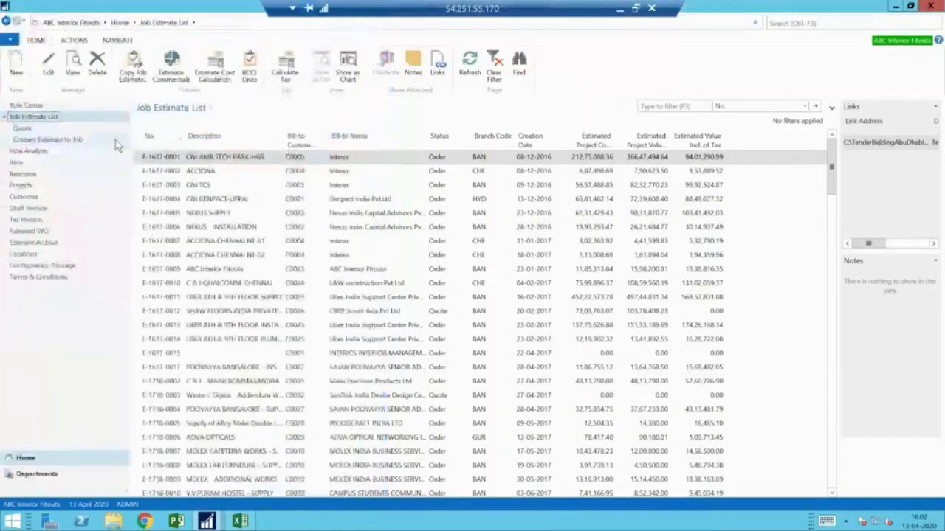
# - Open the C&I AMR TECH PARK-HGS estimate for editing and show its Project Margin % under Customer Billing, with General collapsed
pyautogui.click(52, 66)
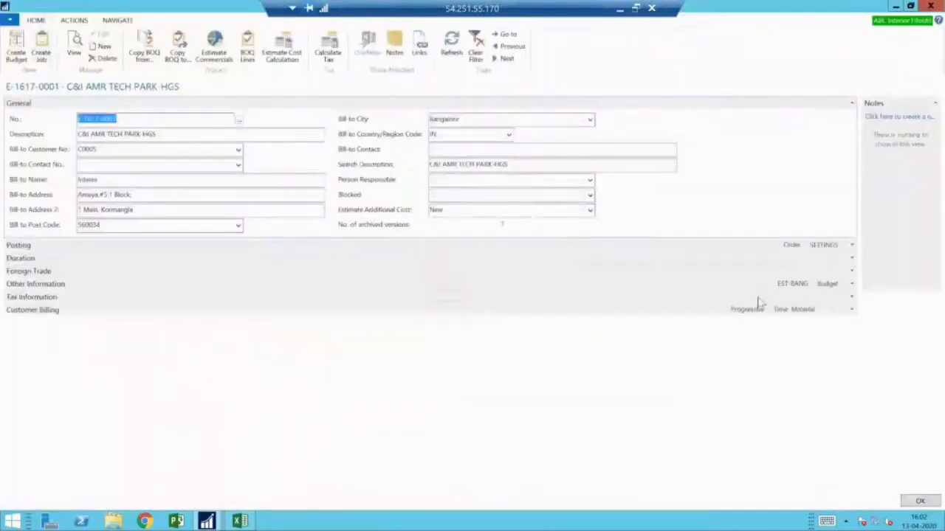
pyautogui.click(851, 310)
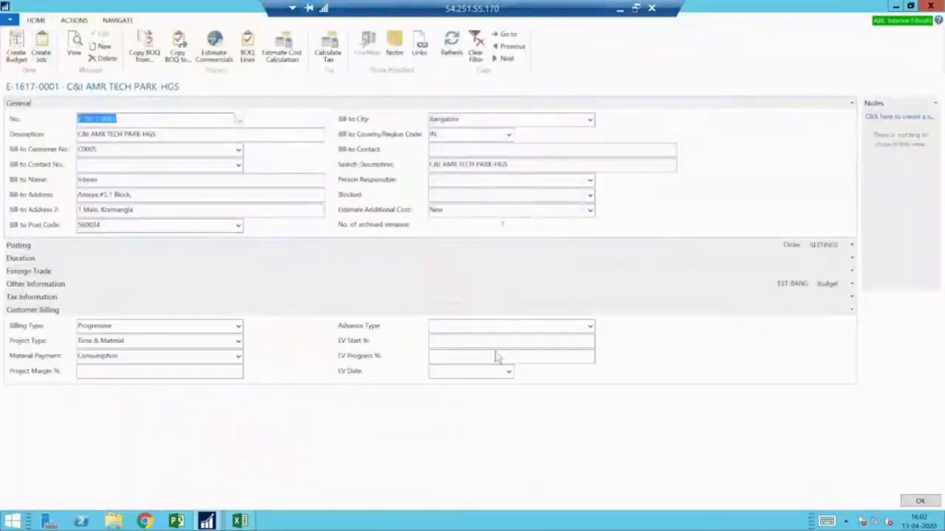
pyautogui.click(203, 371)
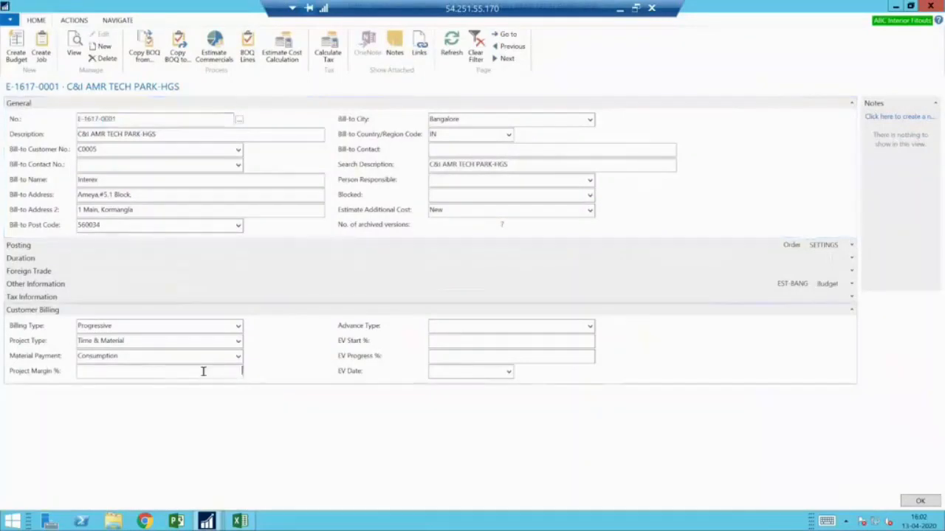
pyautogui.click(851, 104)
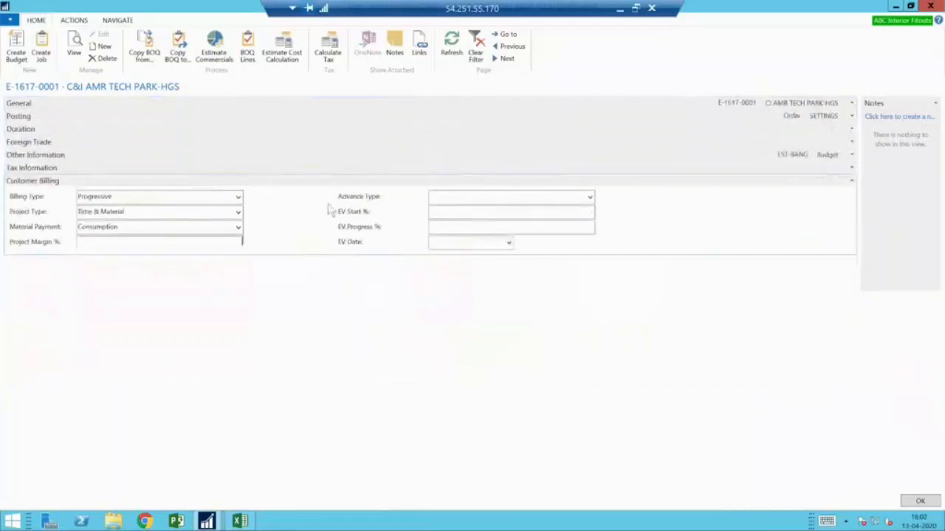
# - Open and close the estimate's BOQ lines, and open its Estimate Commercials to look across the unit cost columns
pyautogui.click(252, 56)
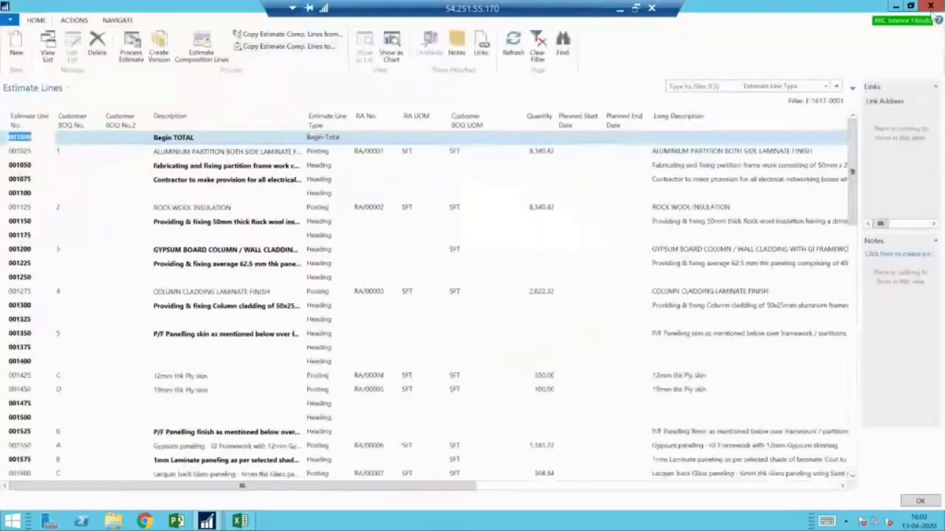
pyautogui.press('Escape')
pyautogui.click(214, 53)
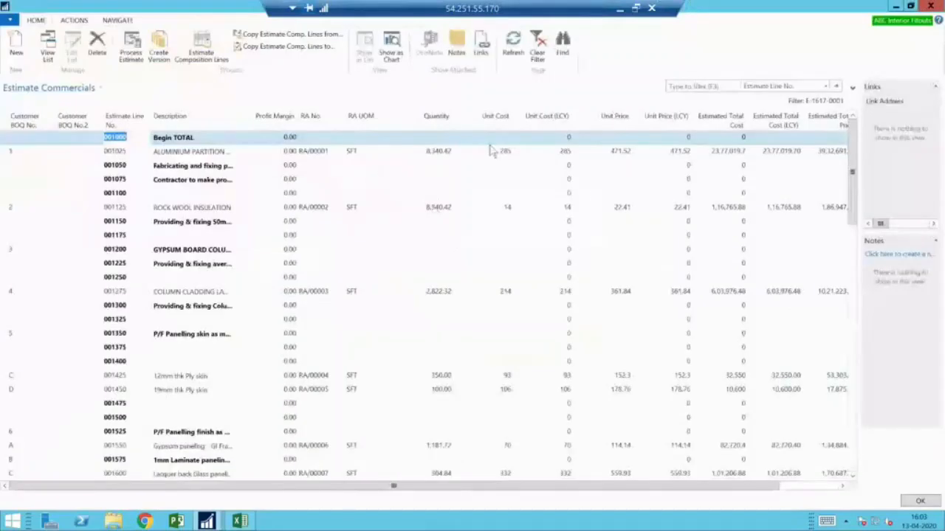
pyautogui.click(582, 183)
pyautogui.press('Tab')
pyautogui.hotkey('shift', 'Tab')
pyautogui.hotkey('shift', 'Tab')
pyautogui.hotkey('shift', 'Tab')
pyautogui.hotkey('shift', 'Tab')
pyautogui.hotkey('shift', 'Tab')
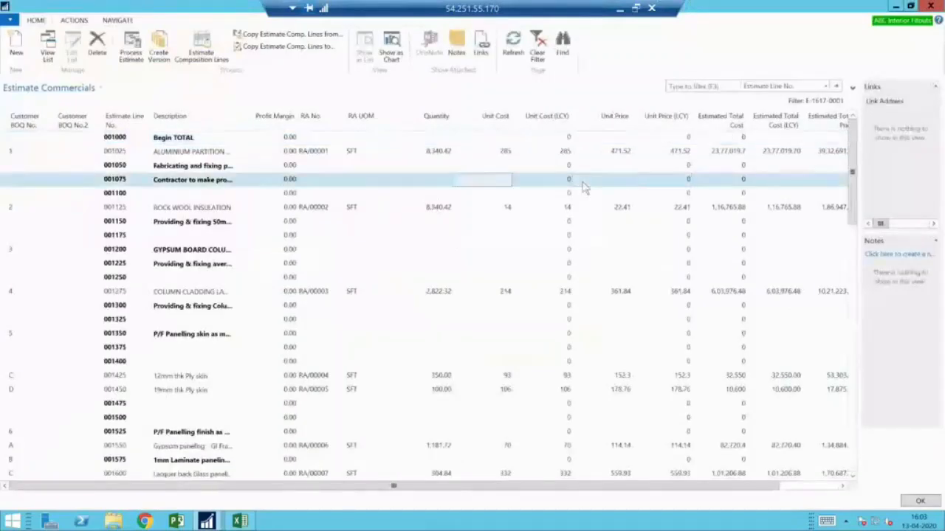
# - Go through the aluminium partition line from Profit Margin to Estimated Total Price (LCY), and back to Estimated Total Cost (LCY)
pyautogui.click(279, 151)
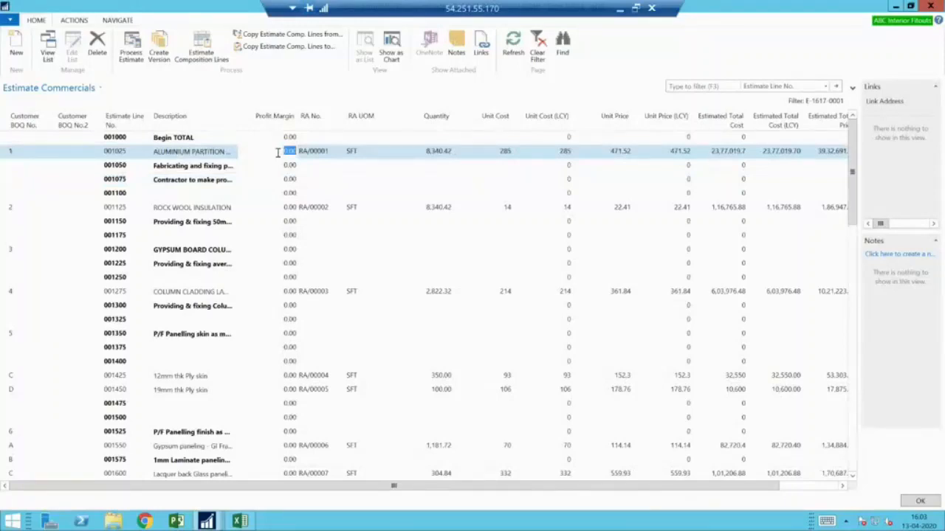
pyautogui.press('Tab')
pyautogui.press('Tab')
pyautogui.press('Tab')
pyautogui.press('Tab')
pyautogui.press('Tab')
pyautogui.press('Tab')
pyautogui.press('Tab')
pyautogui.press('Tab')
pyautogui.press('Tab')
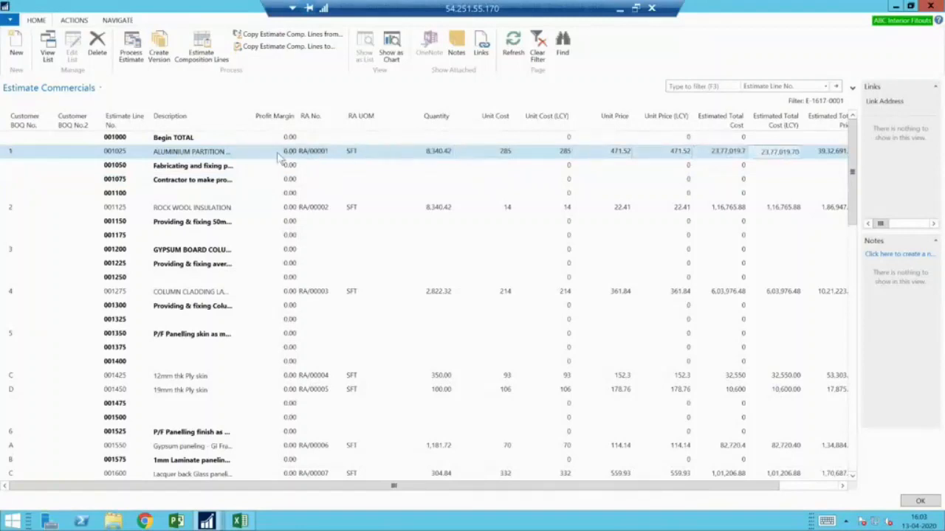
pyautogui.press('Tab')
pyautogui.press('Tab')
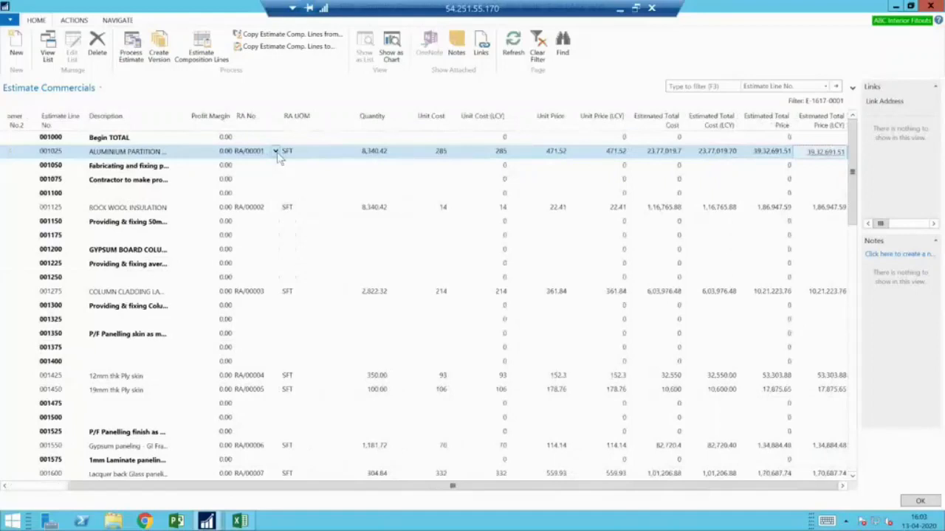
pyautogui.hotkey('shift', 'Tab')
pyautogui.hotkey('shift', 'Tab')
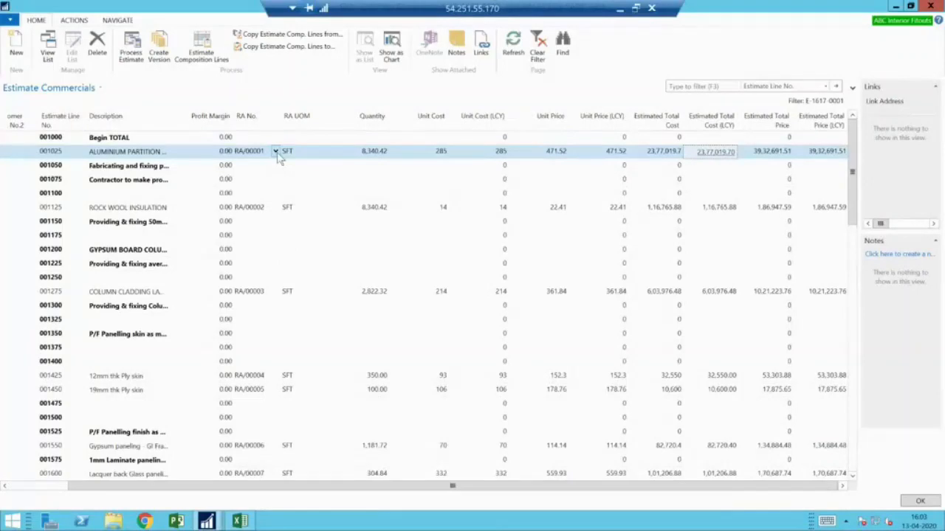
# - Look down the Estimated Total Cost (LCY) values to line 001225, and close the Estimate Commercials
pyautogui.press('Down')
pyautogui.press('Down')
pyautogui.press('Down')
pyautogui.press('Down')
pyautogui.press('Down')
pyautogui.press('Down')
pyautogui.press('Down')
pyautogui.press('Down')
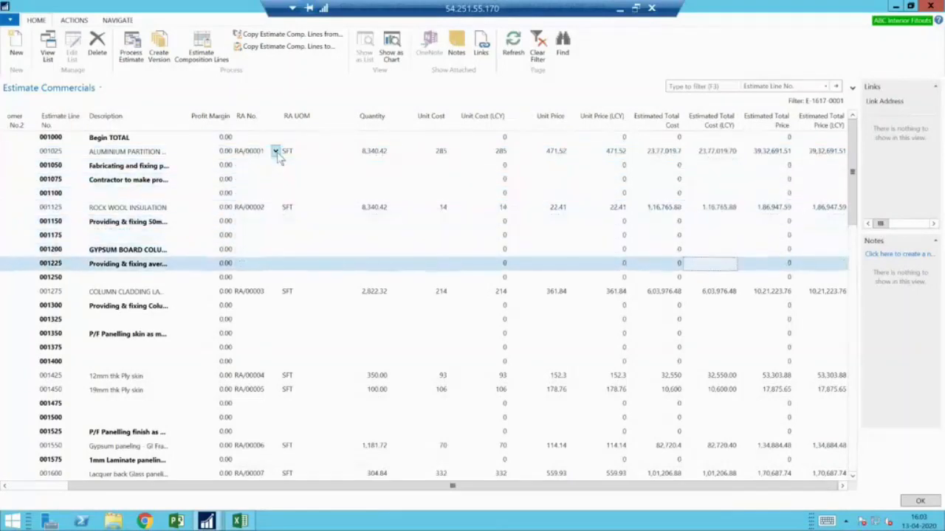
pyautogui.press('Escape')
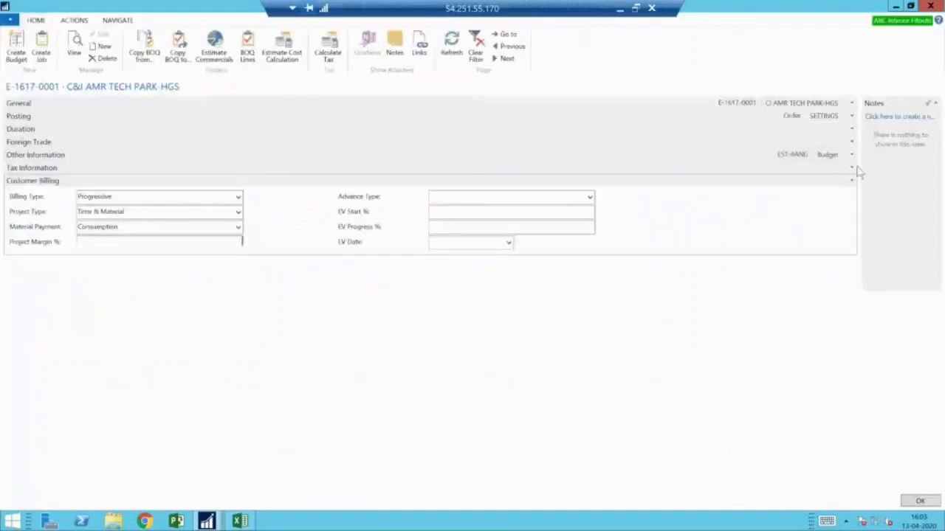
# - Collapse Customer Billing, examine the Tax Information and Other Information of the estimate, and bring up its copy and tax actions
pyautogui.click(852, 177)
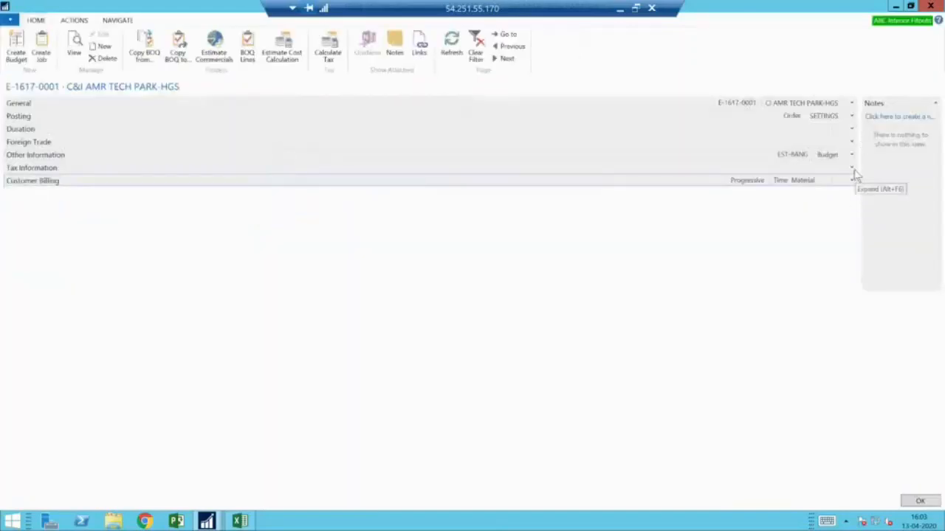
pyautogui.click(853, 169)
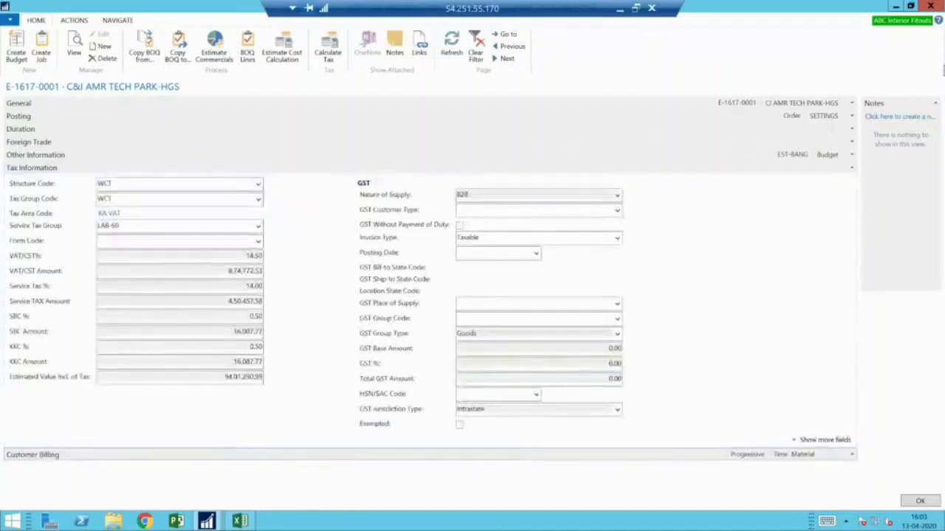
pyautogui.click(852, 157)
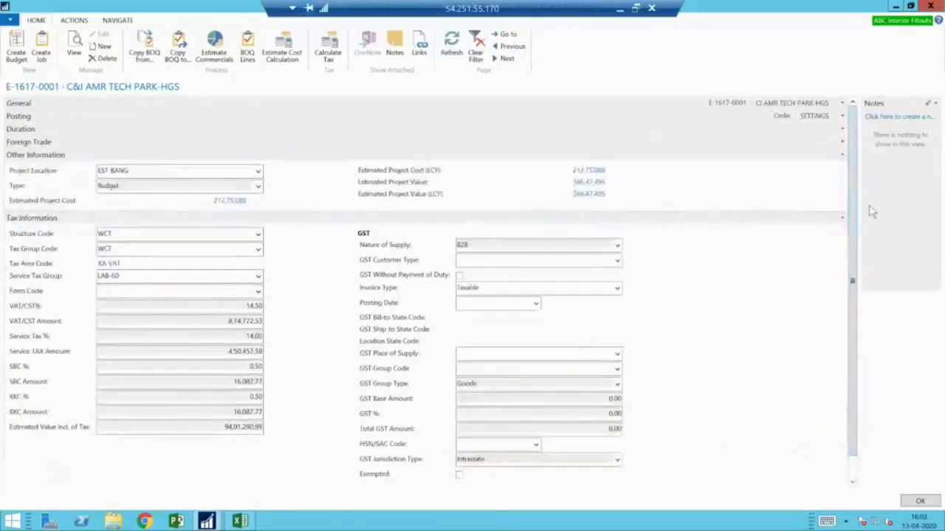
pyautogui.click(842, 218)
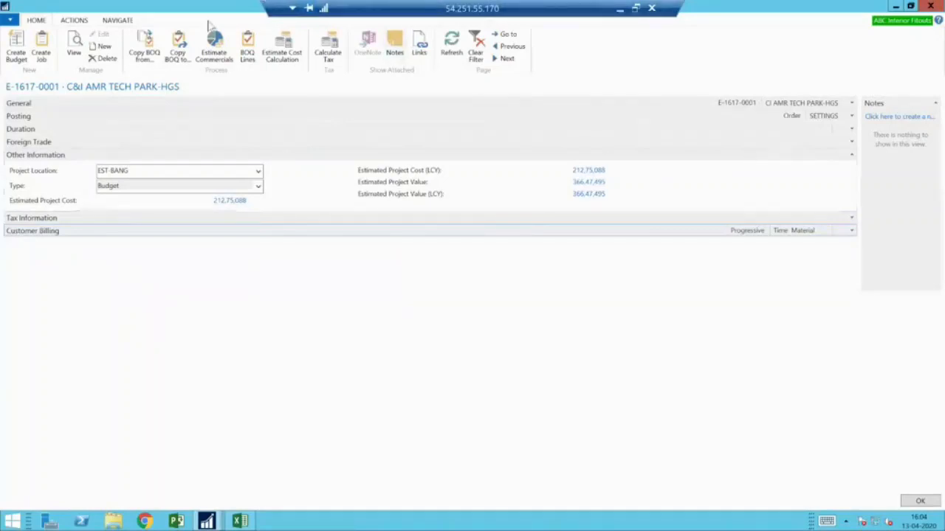
pyautogui.click(74, 20)
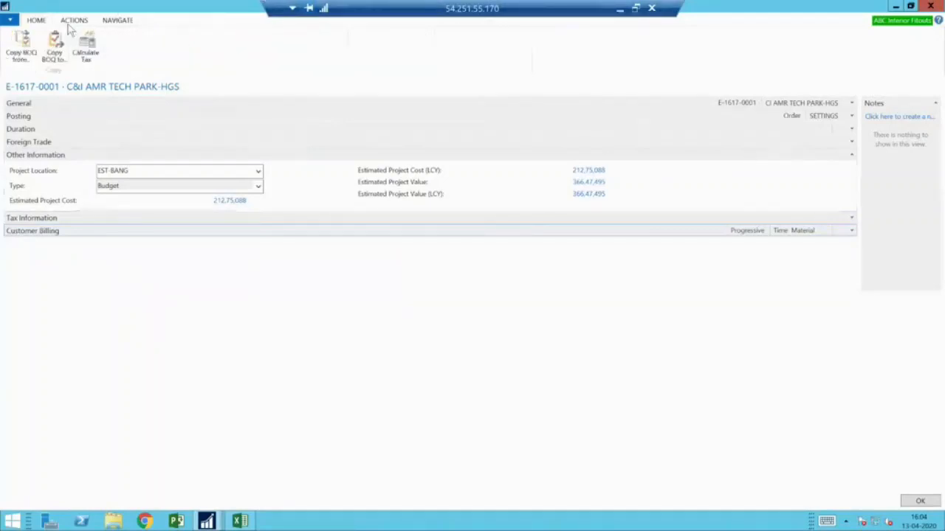
pyautogui.click(115, 22)
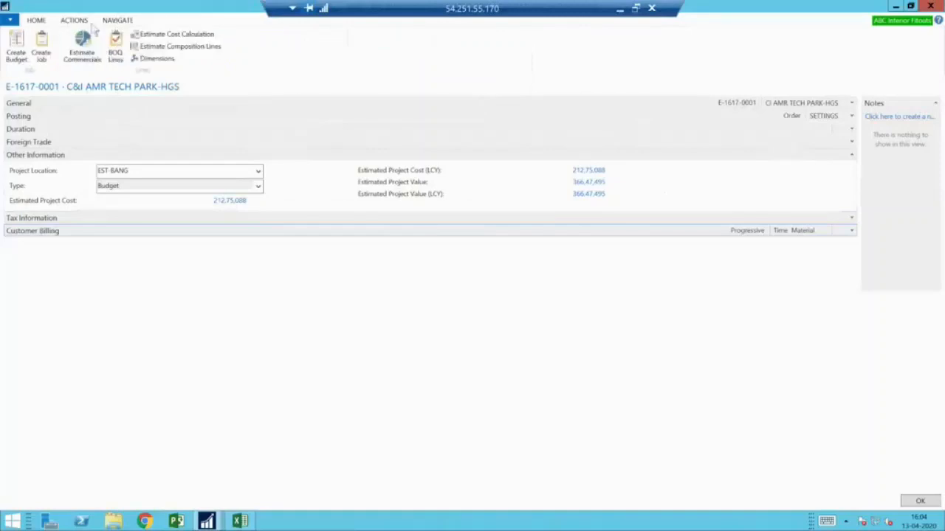
pyautogui.click(41, 22)
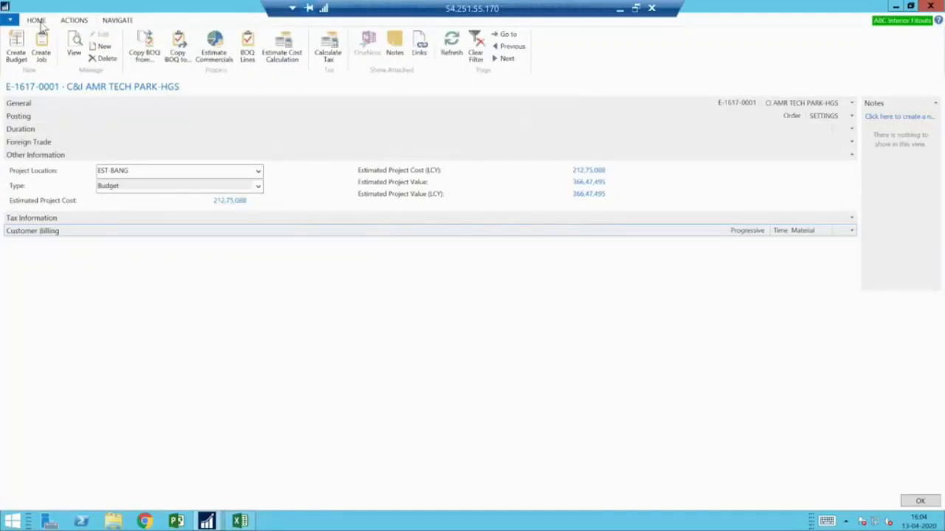
pyautogui.click(81, 23)
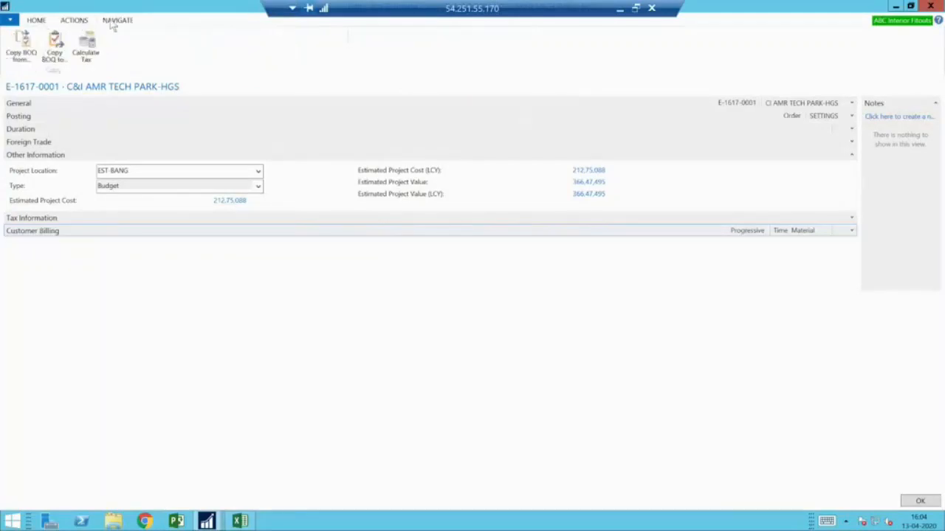
# - Open the estimate's BOQ lines and create an archive version of project E-1617-0001
pyautogui.click(115, 21)
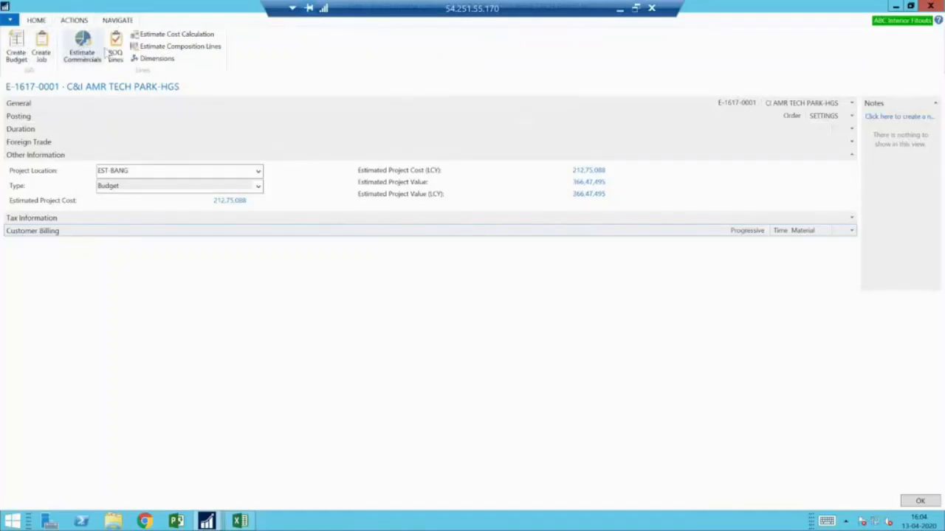
pyautogui.click(117, 53)
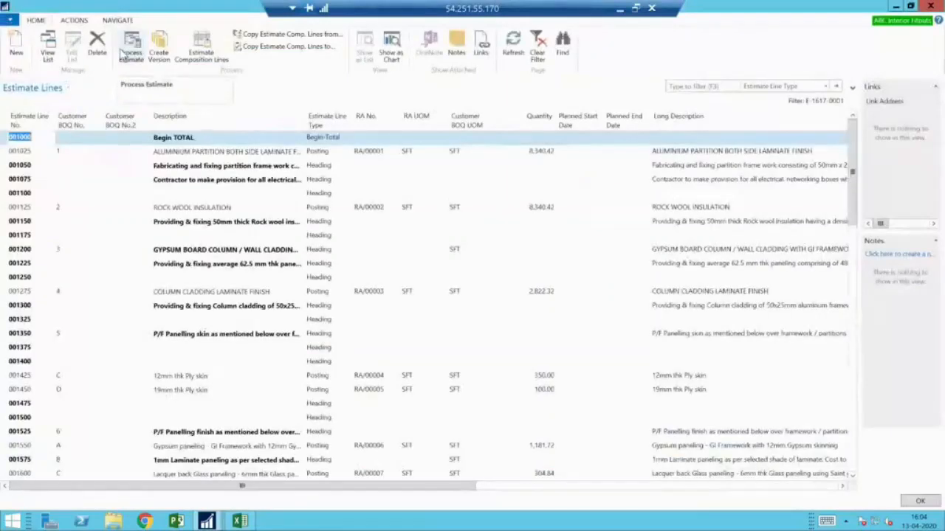
pyautogui.click(164, 59)
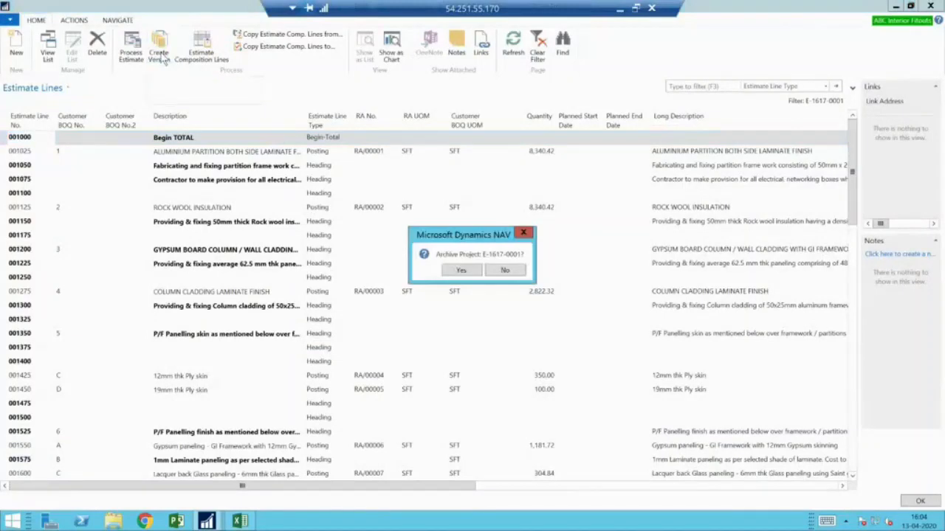
pyautogui.press('Return')
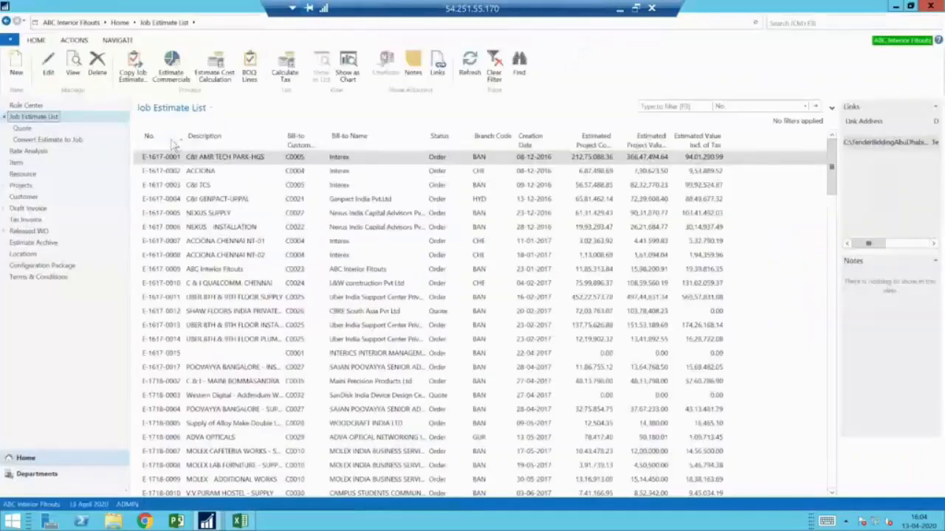
# - Copy the number of the C&I AMR TECH PARK-HGS estimate and open the Estimation Version Comparison Report from the Role Center
pyautogui.rightClick(152, 161)
pyautogui.click(56, 491)
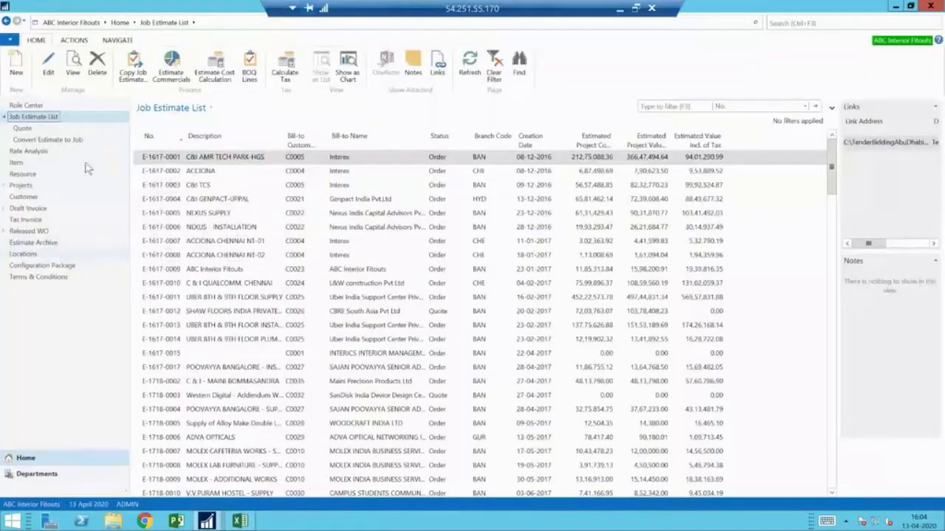
pyautogui.click(61, 108)
pyautogui.click(77, 43)
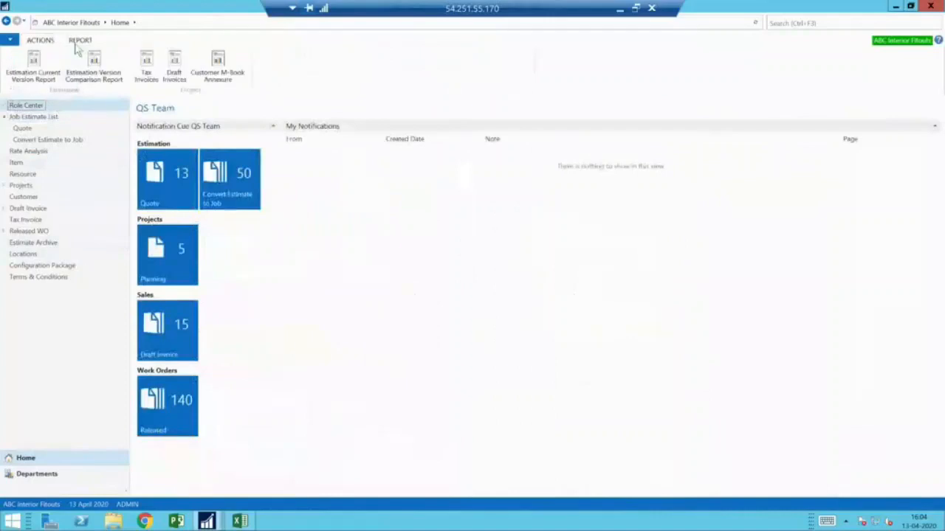
pyautogui.click(111, 66)
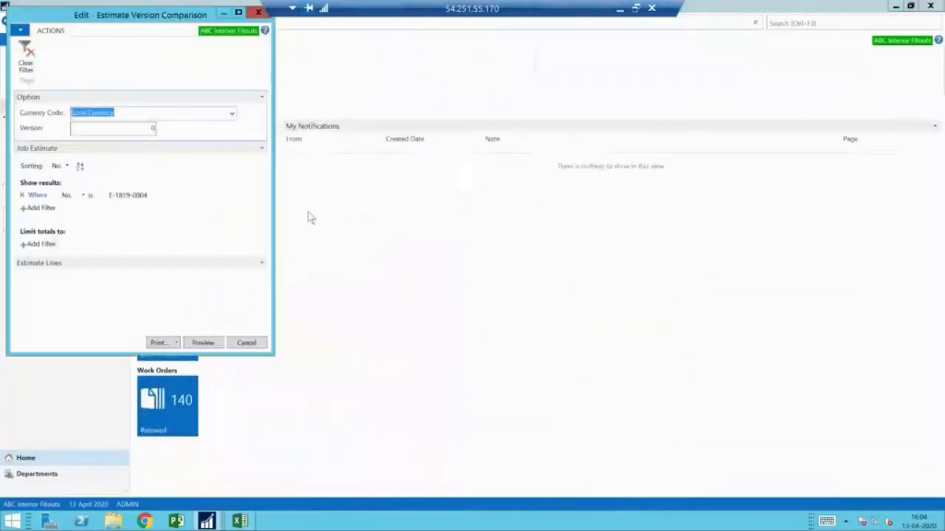
# - Set the comparison to Version 2, filter the job estimate to No. E-1617-0001, and preview the report
pyautogui.click(127, 131)
pyautogui.write('2')
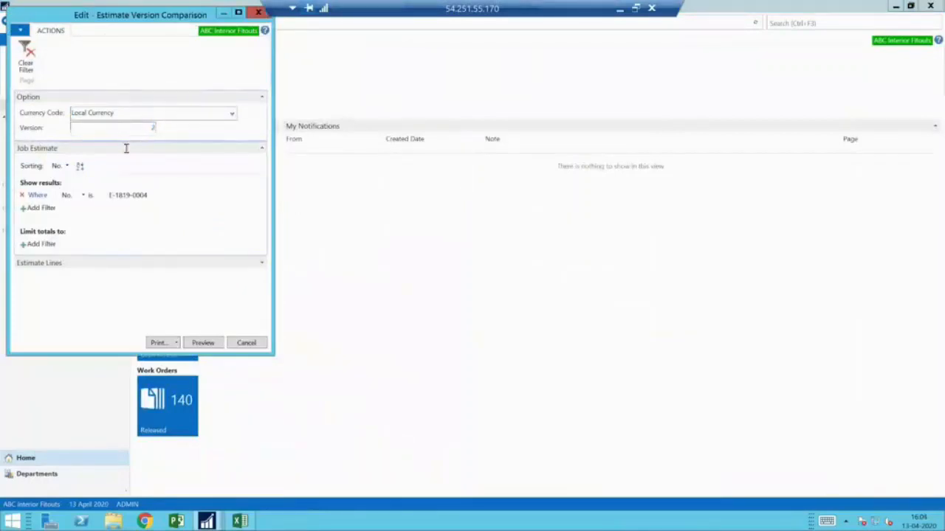
pyautogui.click(157, 197)
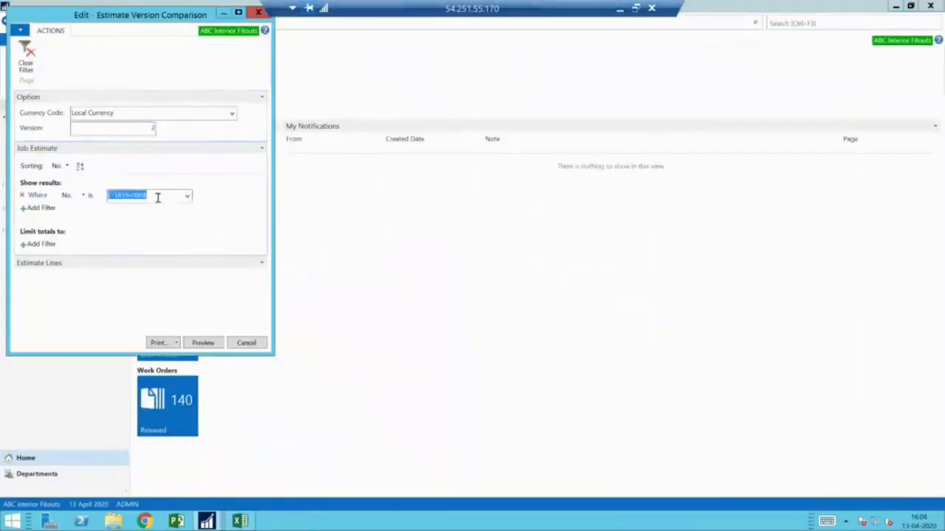
pyautogui.write('E-1617-0001')
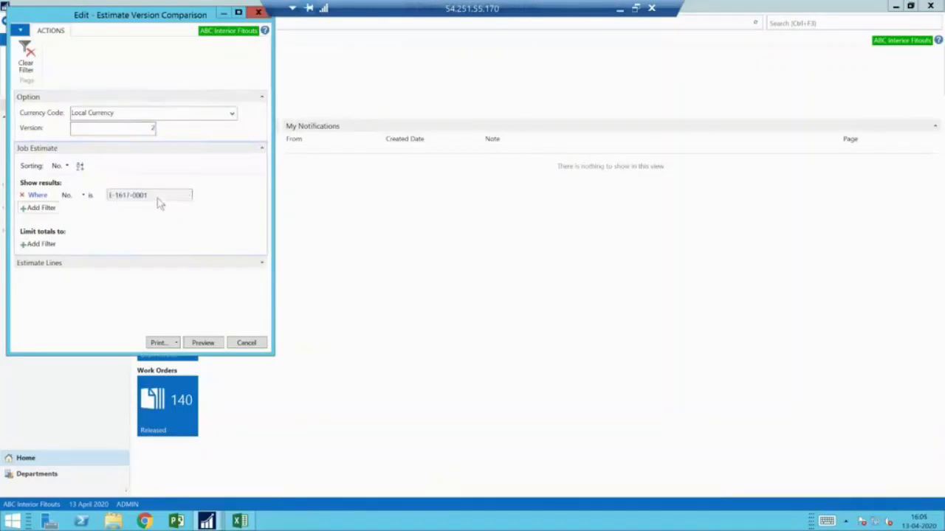
pyautogui.click(202, 343)
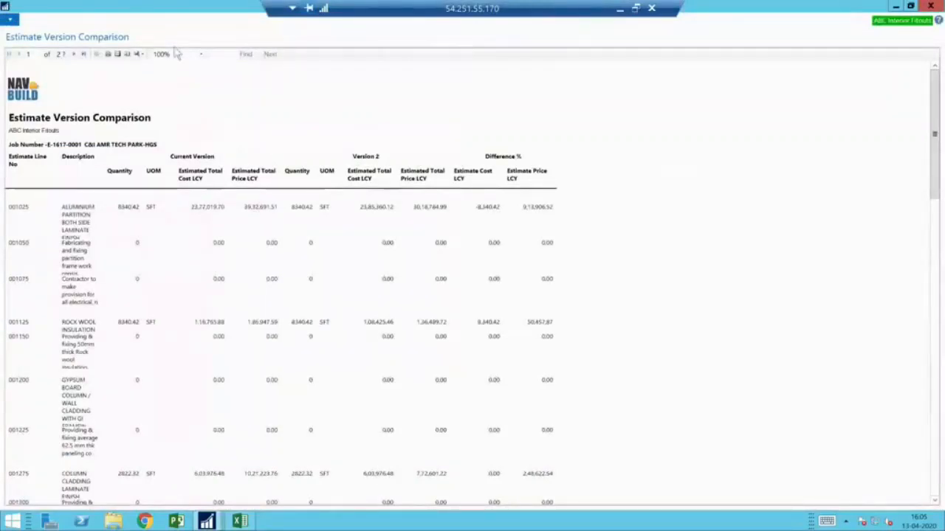
# - Examine the Estimate Version Comparison at 150% zoom, comparing current and Version 2 costs and prices, and close the preview
pyautogui.click(188, 54)
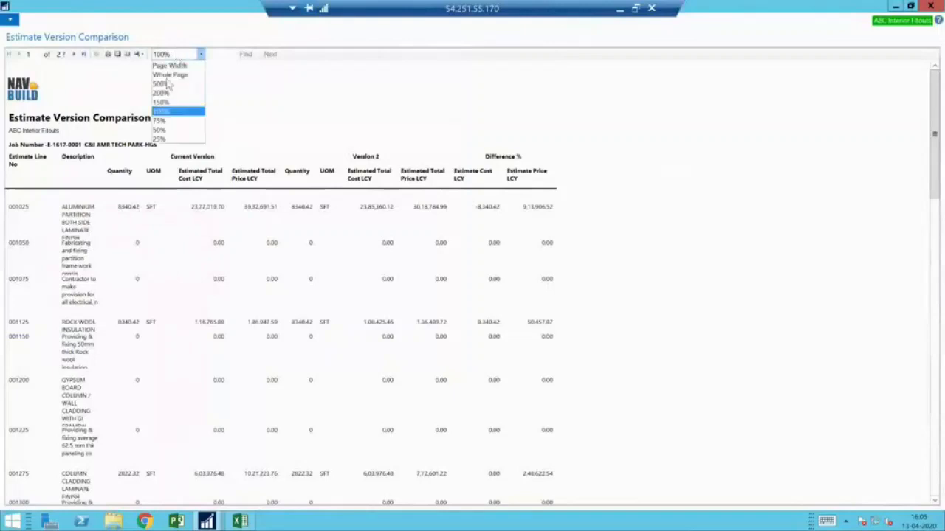
pyautogui.click(170, 102)
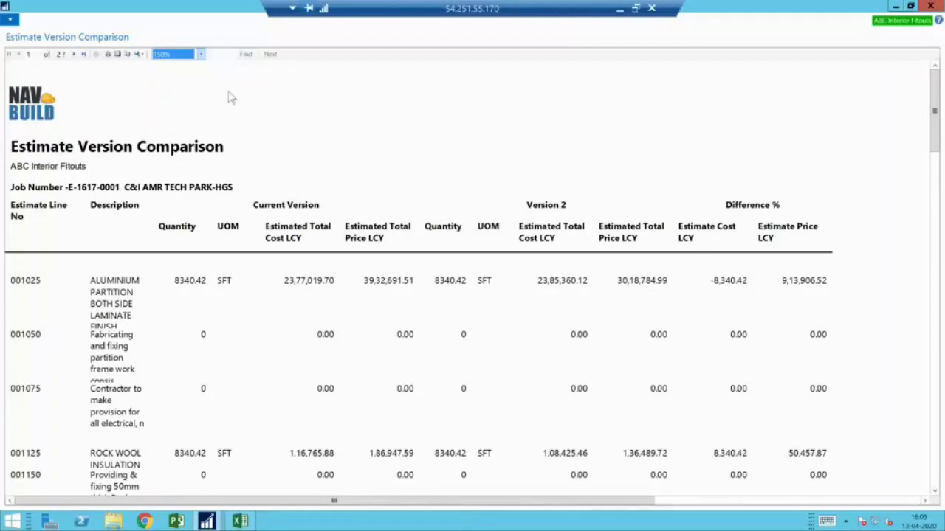
pyautogui.press('Escape')
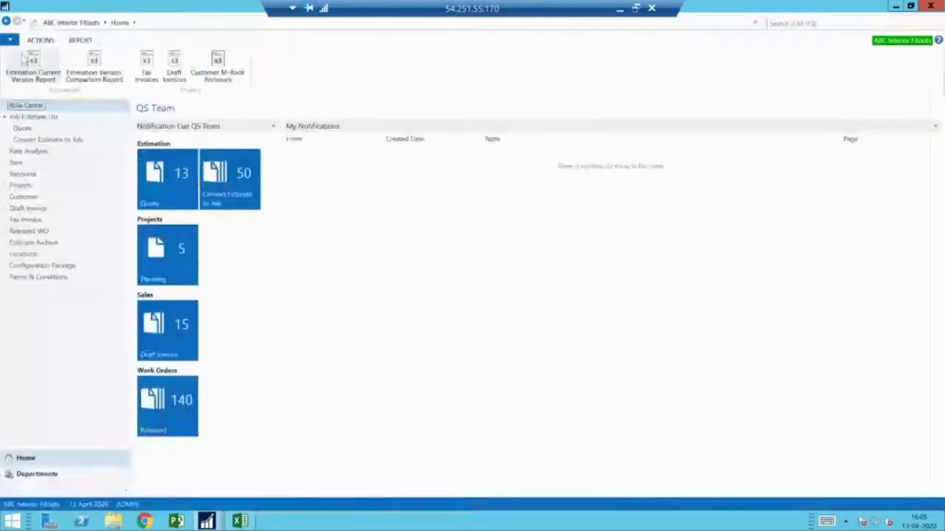
pyautogui.click(34, 63)
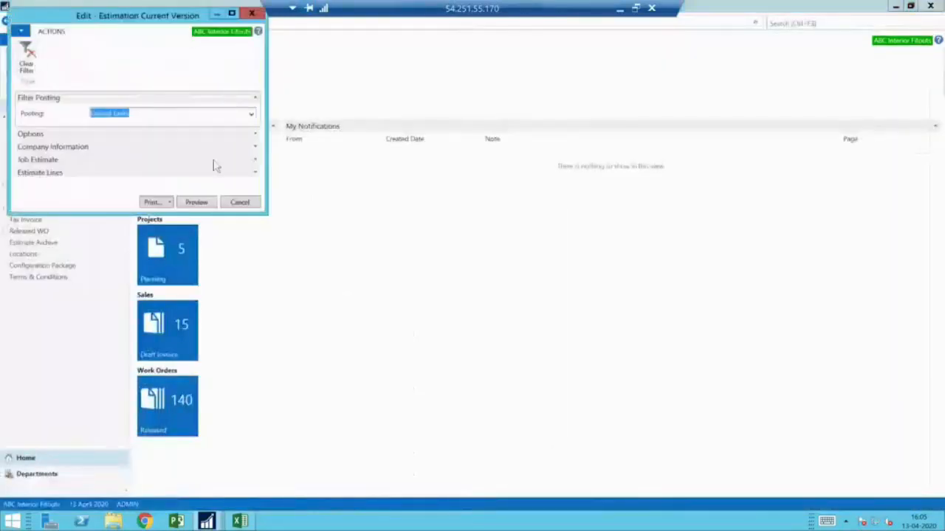
pyautogui.click(255, 135)
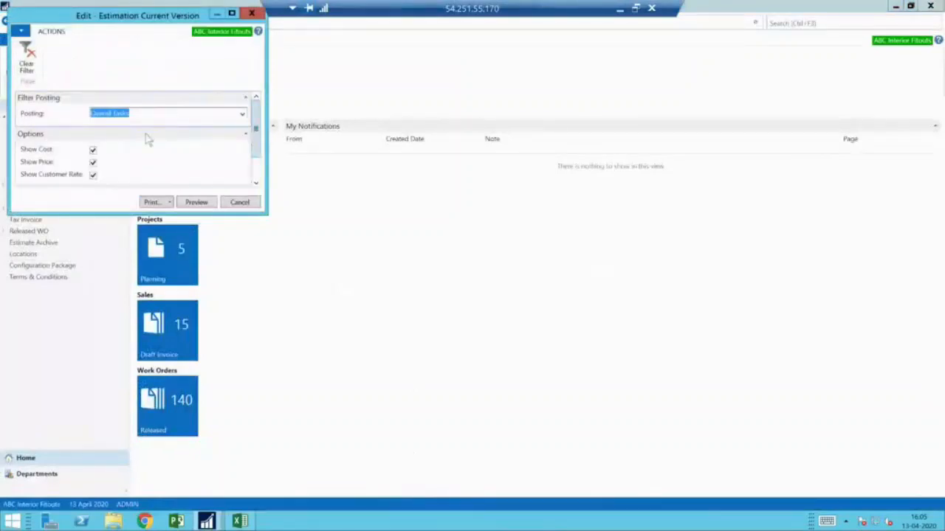
pyautogui.click(245, 133)
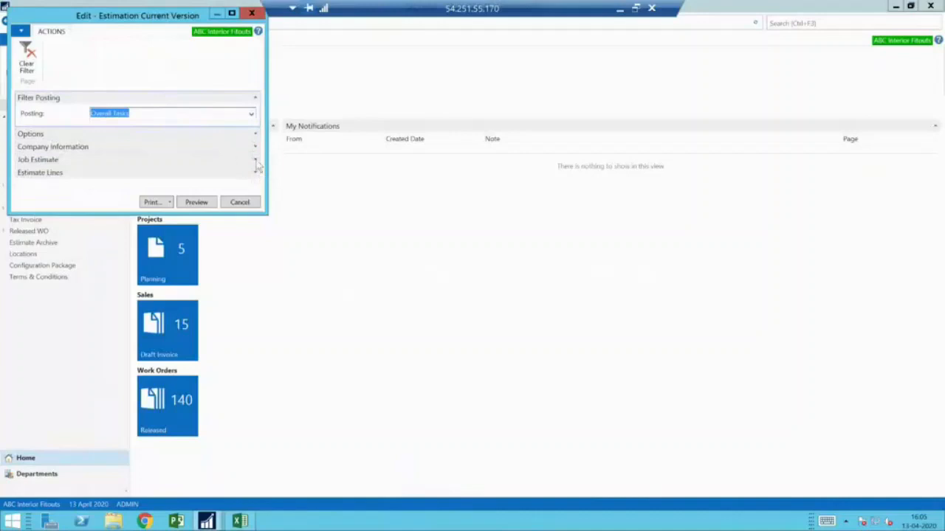
pyautogui.click(256, 161)
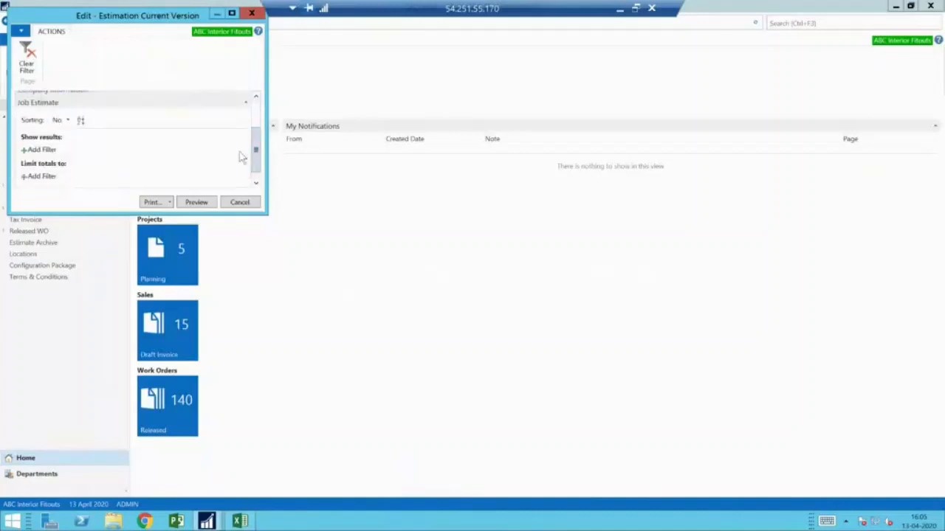
pyautogui.click(247, 102)
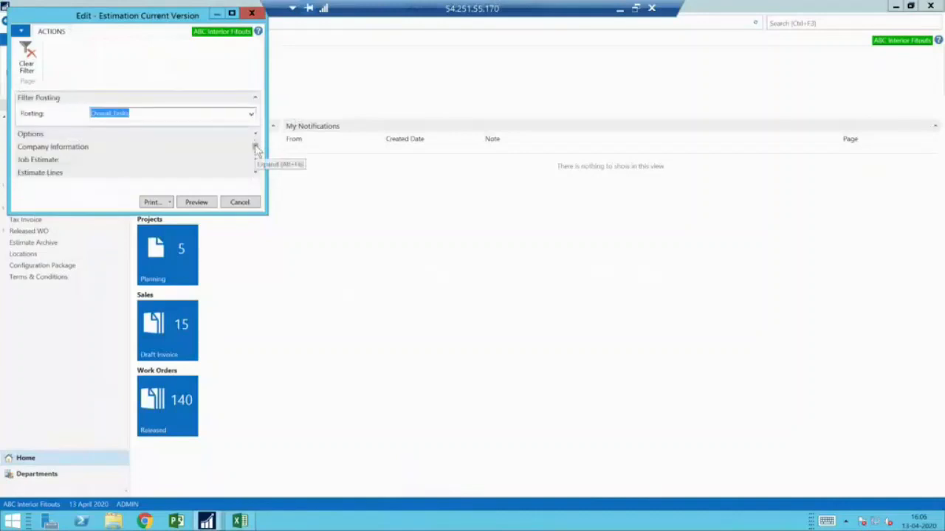
pyautogui.click(256, 145)
pyautogui.click(207, 206)
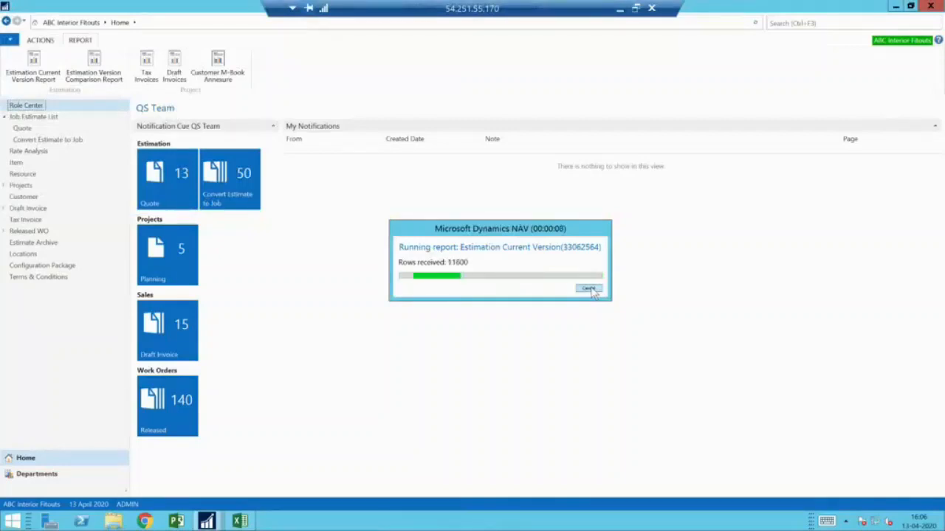
pyautogui.click(590, 289)
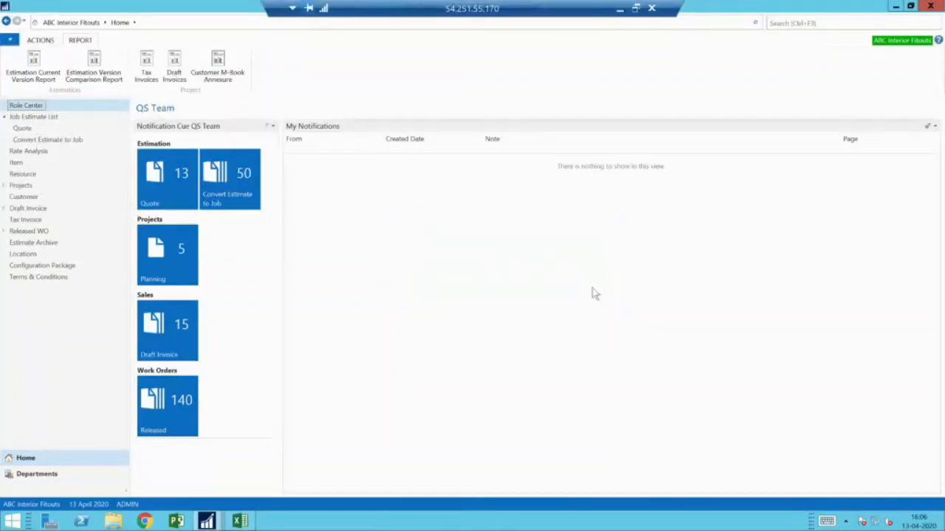
# - Open the Estimation Current Version Report request, enlarge its window, and expand the Options and Job Estimate sections
pyautogui.click(50, 80)
pyautogui.moveTo(269, 214); pyautogui.dragTo(400, 480)
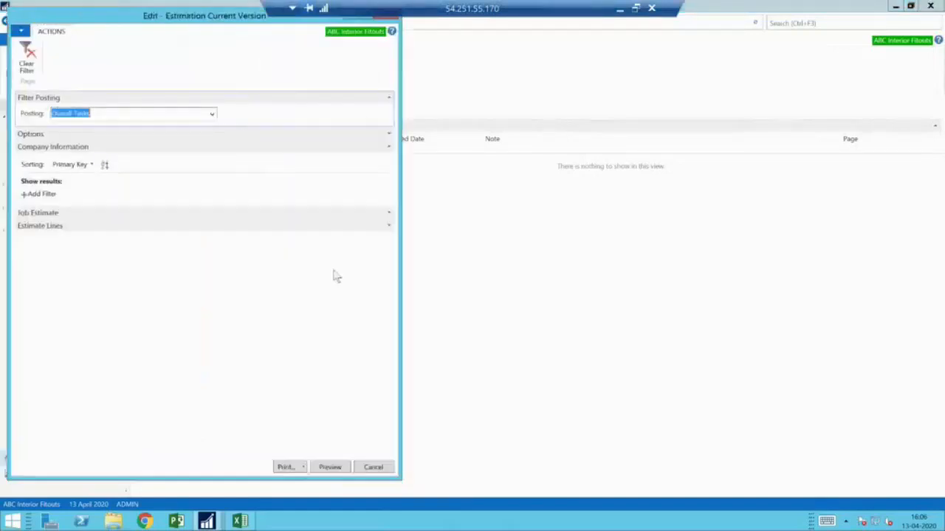
pyautogui.click(390, 134)
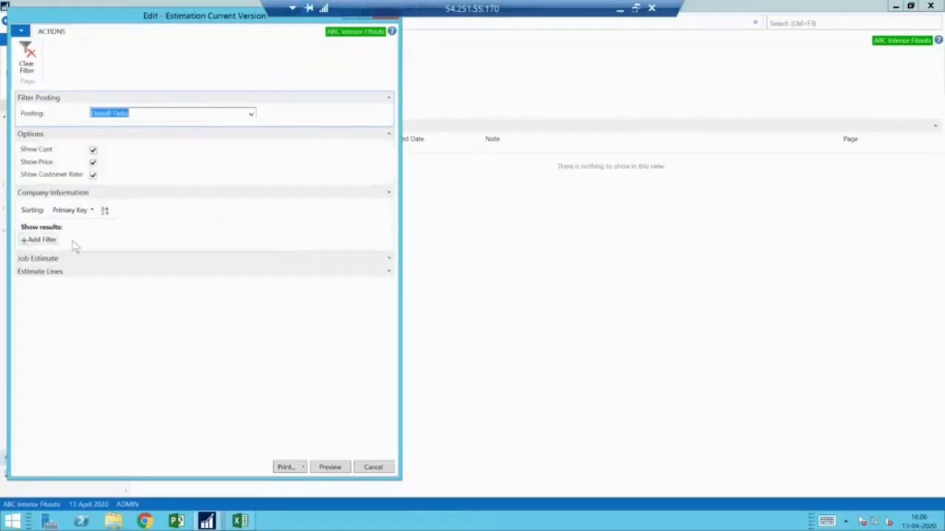
pyautogui.click(389, 259)
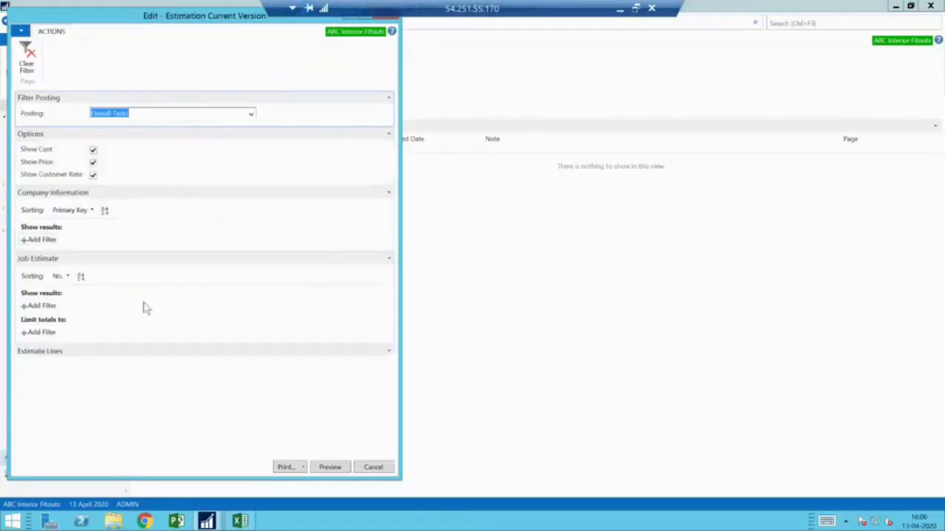
# - Add a Job Estimate filter for No. E-1617-0001 and preview the Estimation Current Version report
pyautogui.click(37, 306)
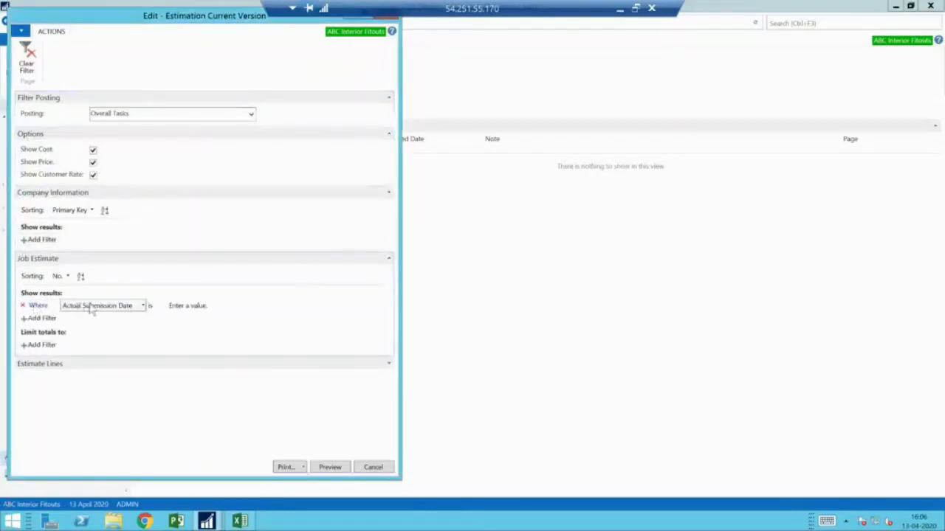
pyautogui.click(90, 307)
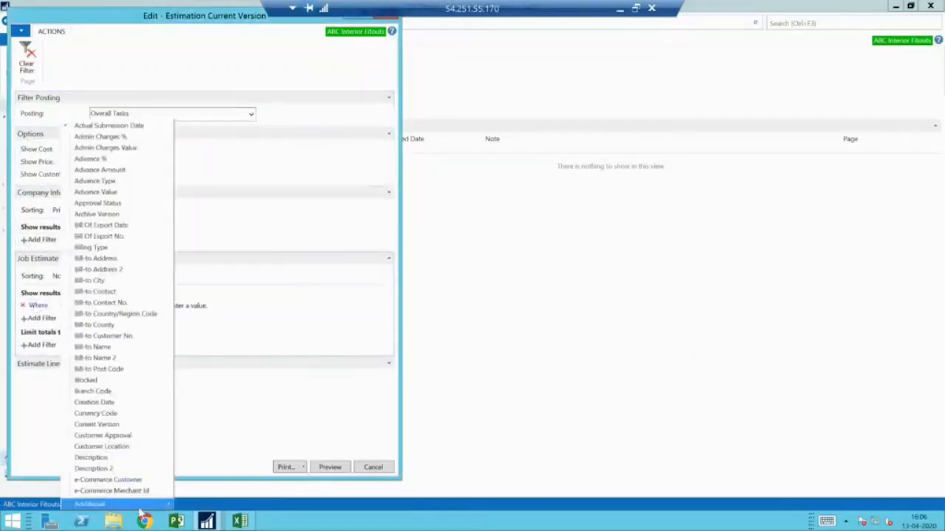
pyautogui.click(235, 440)
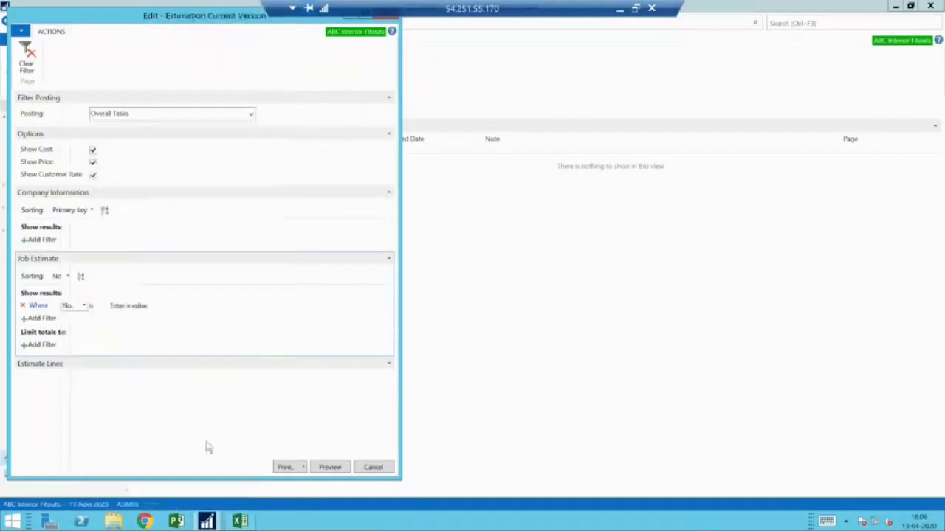
pyautogui.click(155, 305)
pyautogui.click(189, 309)
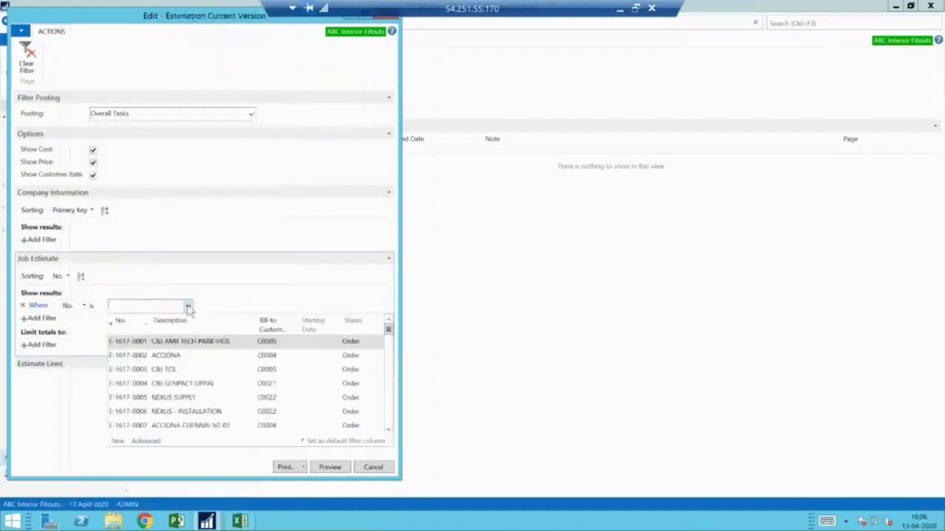
pyautogui.click(177, 343)
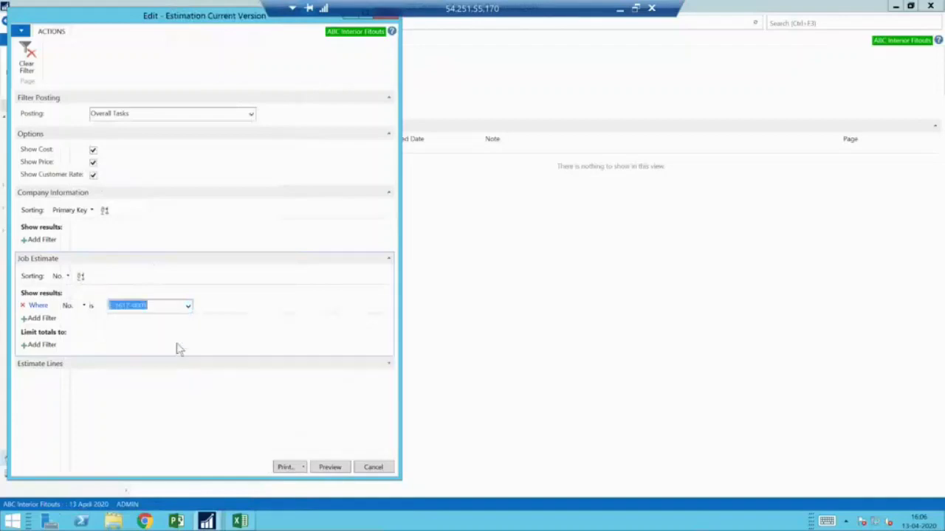
pyautogui.click(325, 467)
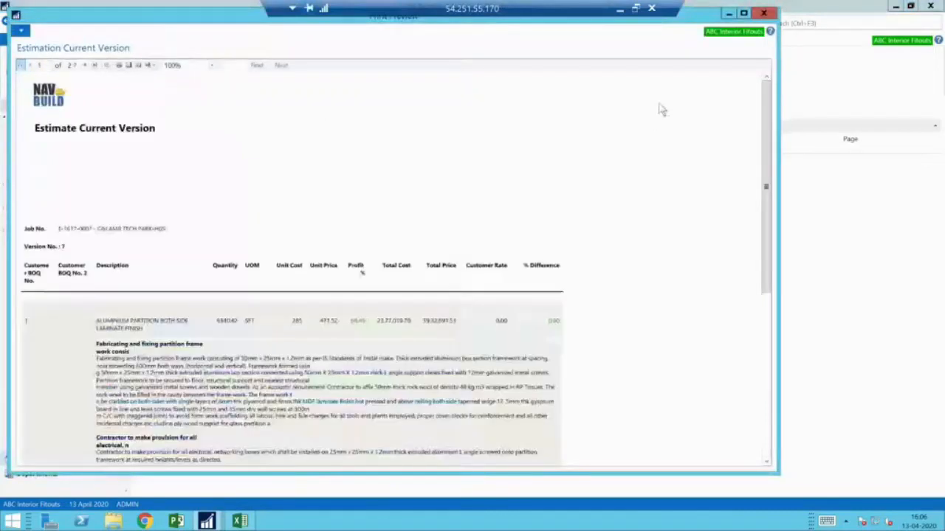
# - Enlarge the Estimate Current Version preview to full screen at 150% zoom, review its cost and price columns, and close it
pyautogui.click(743, 13)
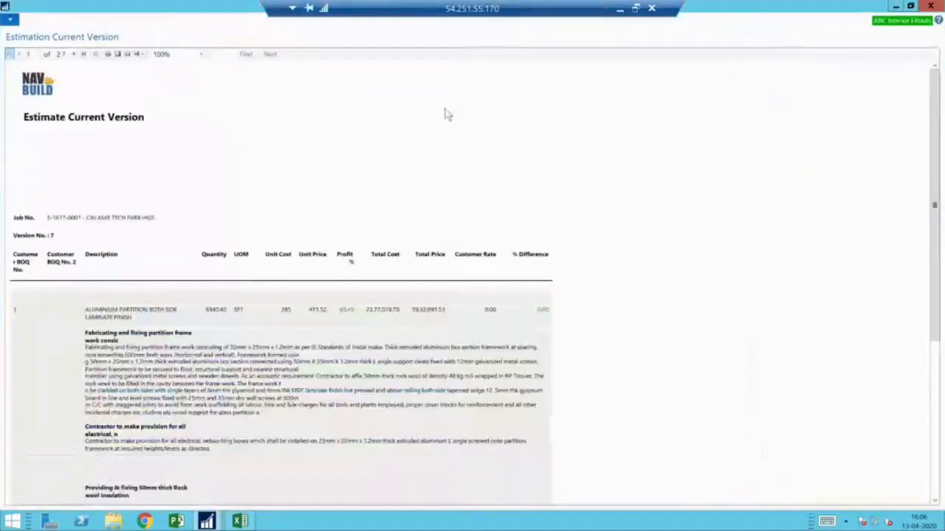
pyautogui.click(170, 58)
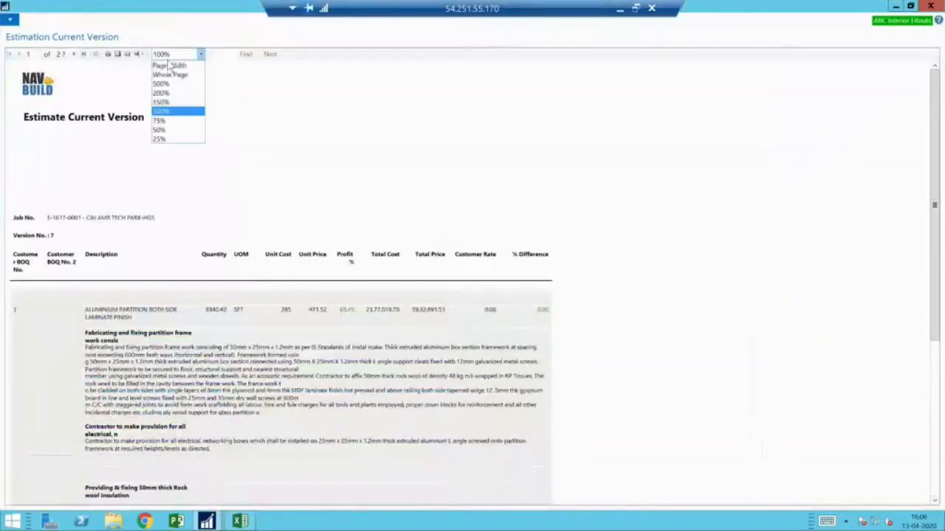
pyautogui.click(165, 103)
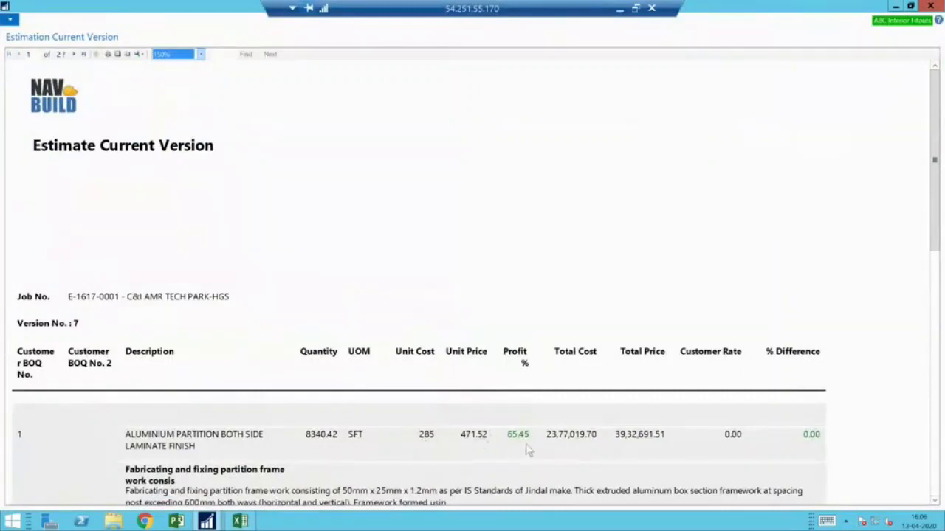
pyautogui.click(483, 235)
pyautogui.click(931, 6)
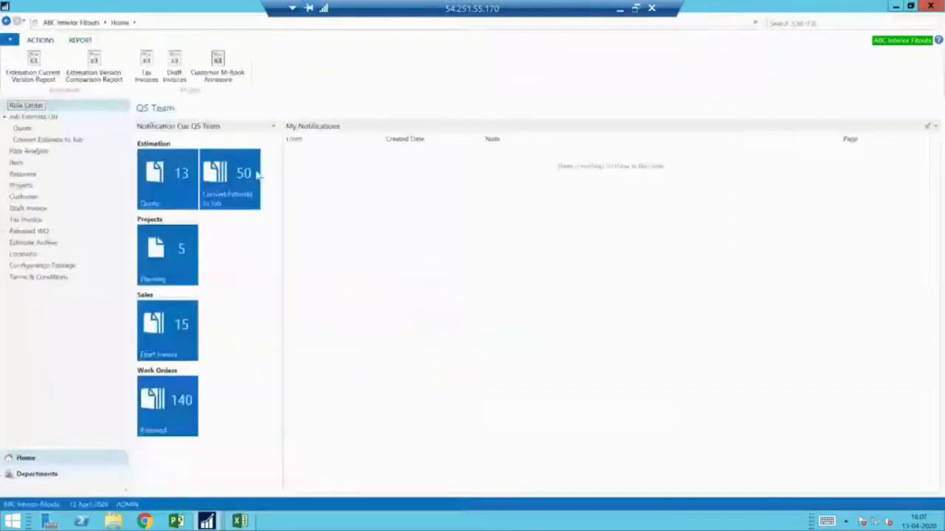
# - Preview the Estimation Current Version report for E-1617-0001 with Show Cost turned off, at 150% zoom
pyautogui.click(35, 79)
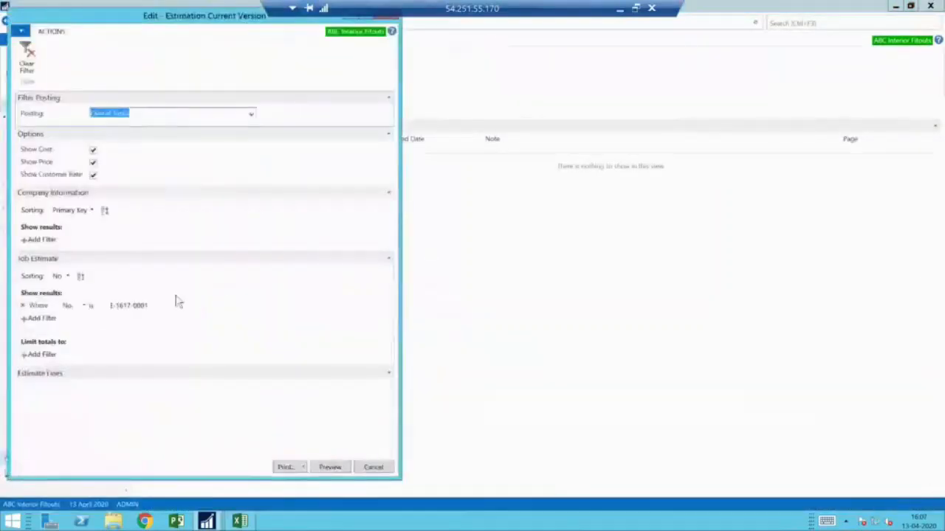
pyautogui.click(93, 150)
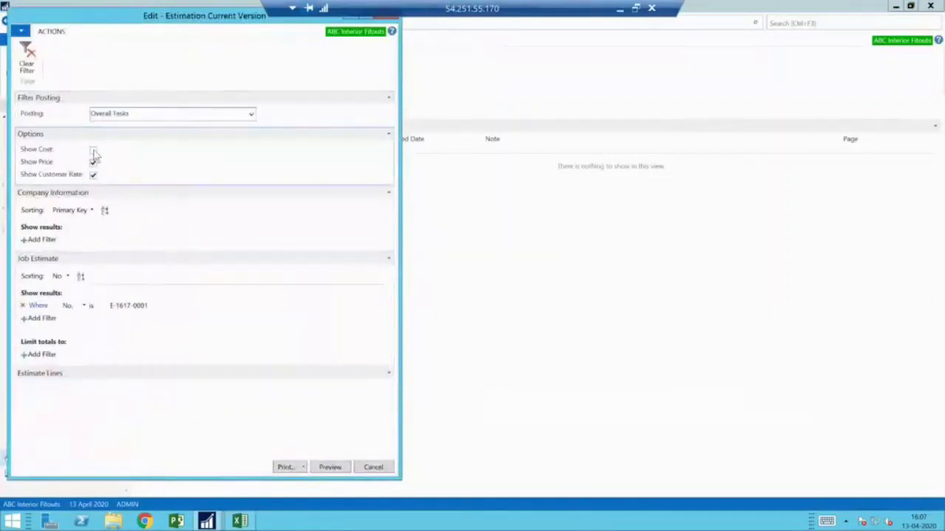
pyautogui.click(332, 468)
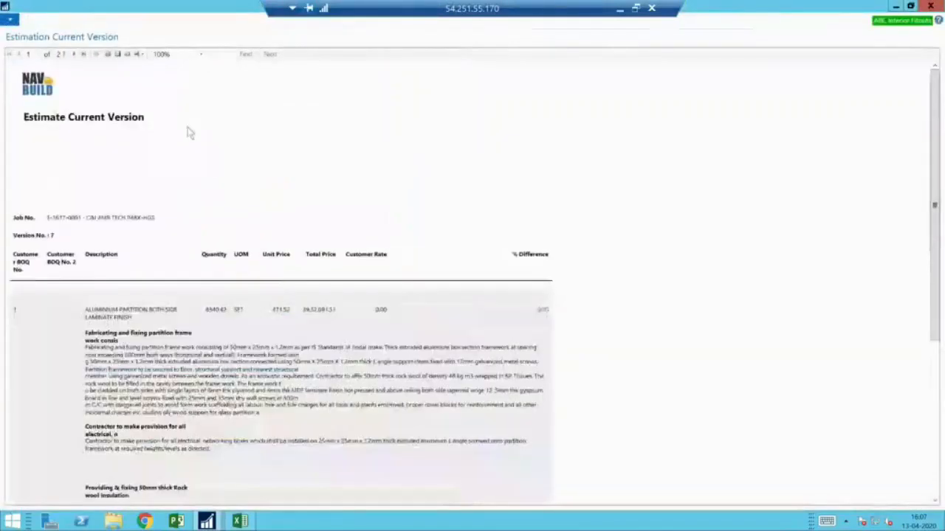
pyautogui.click(200, 54)
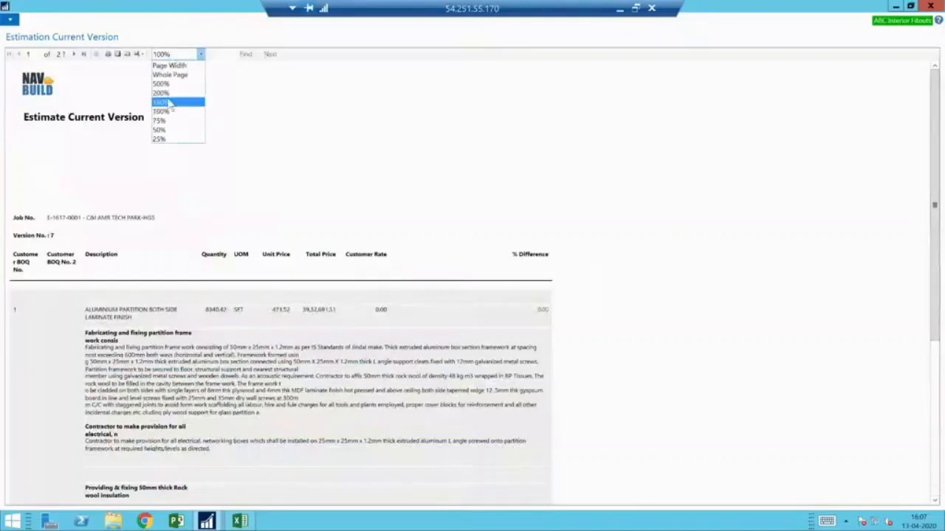
pyautogui.click(169, 103)
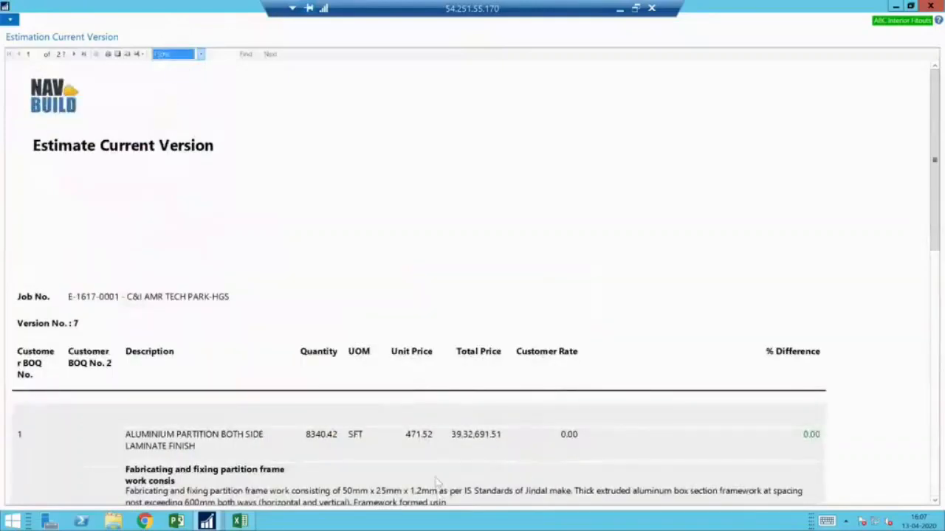
# - Review the BOQ items across the pages of the report without costs and close the preview
pyautogui.scroll(-10, 437, 481)
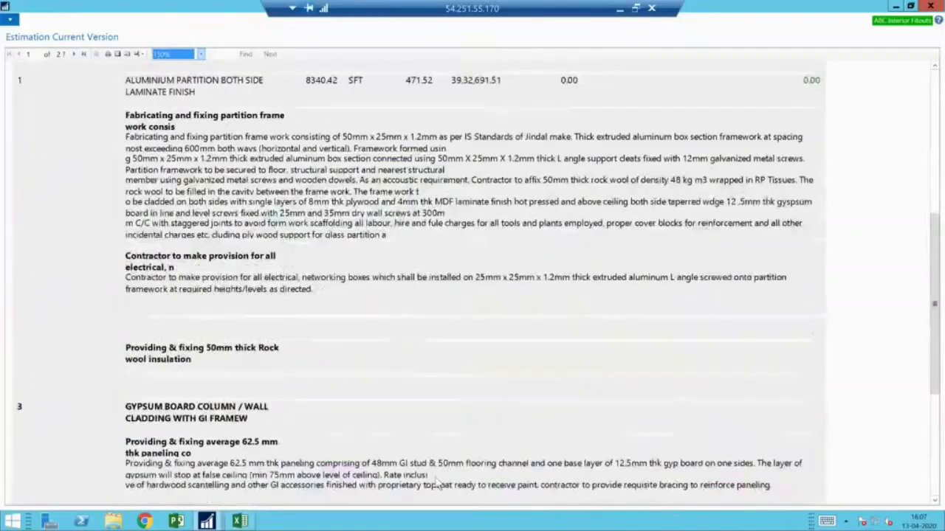
pyautogui.scroll(-15, 436, 483)
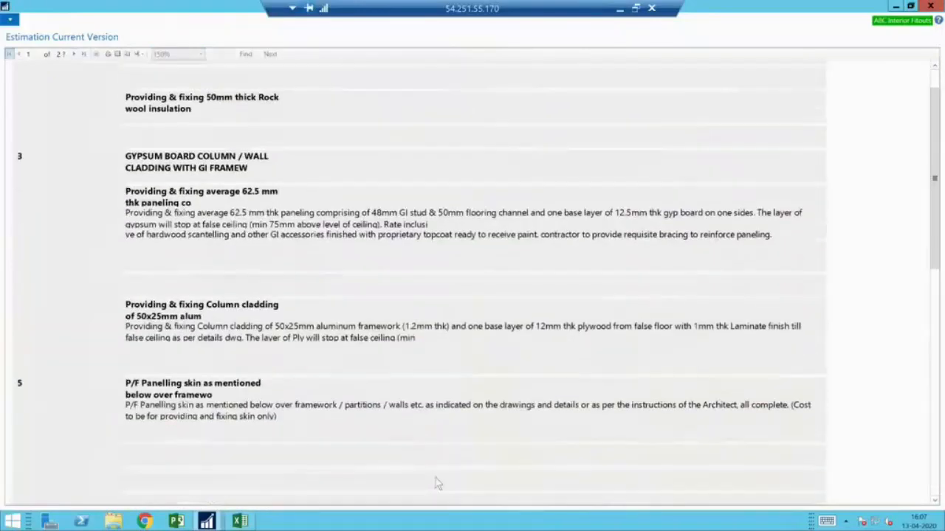
pyautogui.scroll(5, 437, 484)
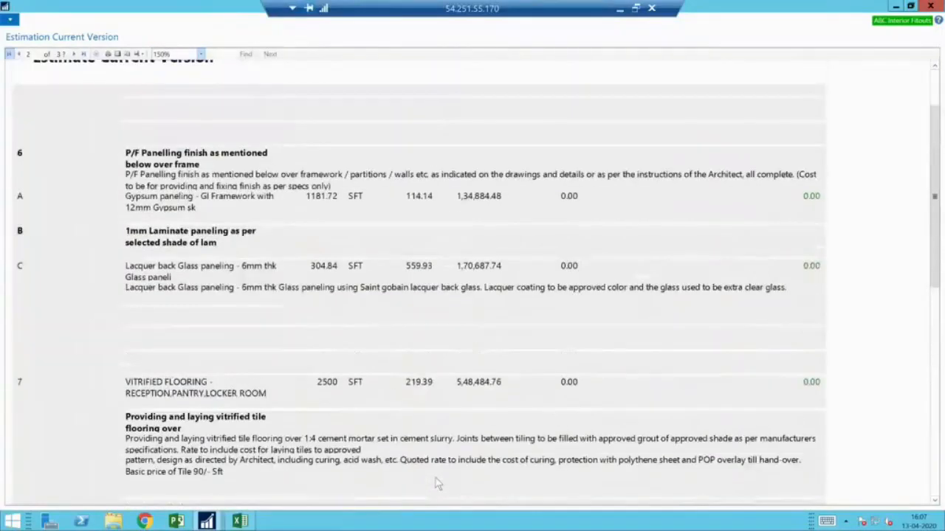
pyautogui.scroll(-15, 437, 484)
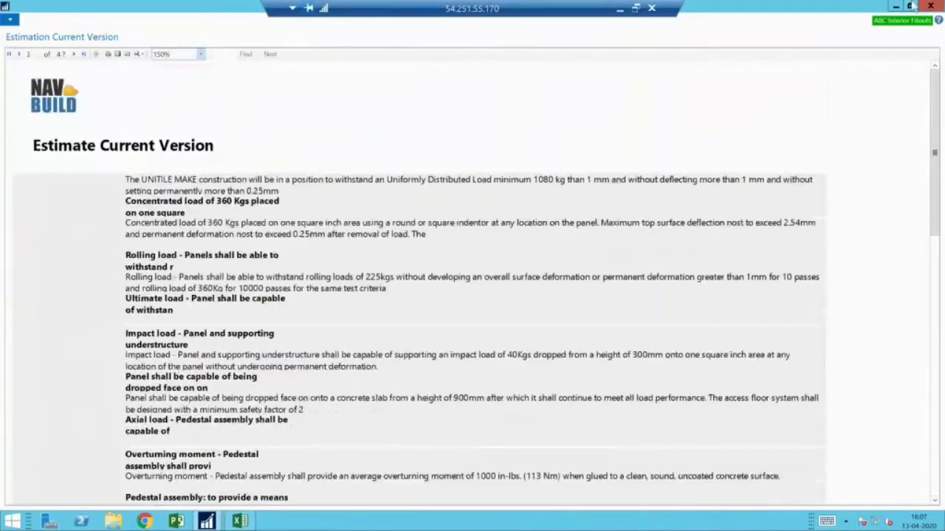
pyautogui.click(929, 6)
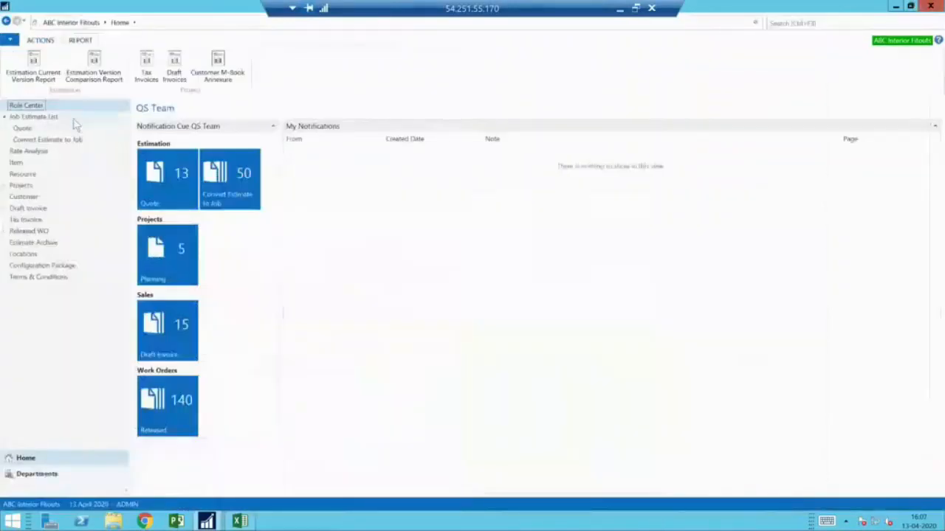
# - Open the estimate commercials of job estimate E-1617-0001 and copy all of its rows
pyautogui.click(74, 120)
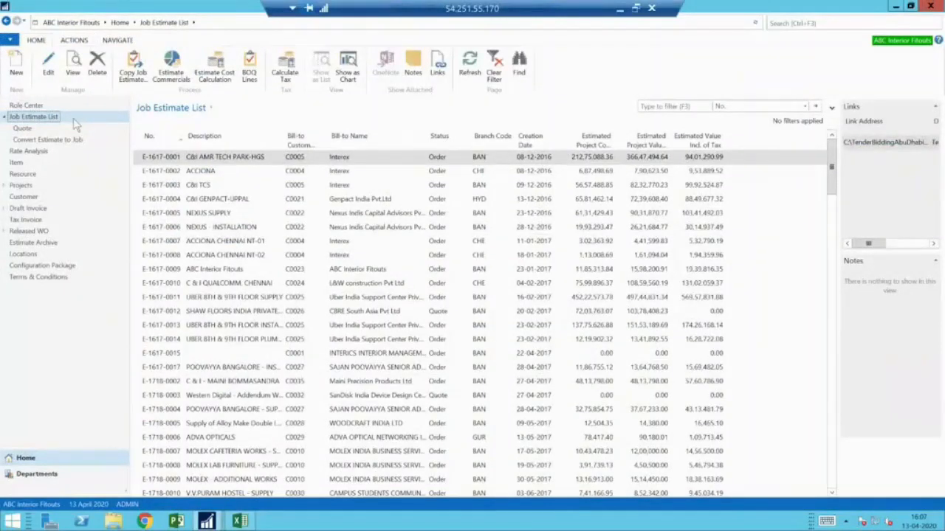
pyautogui.click(171, 72)
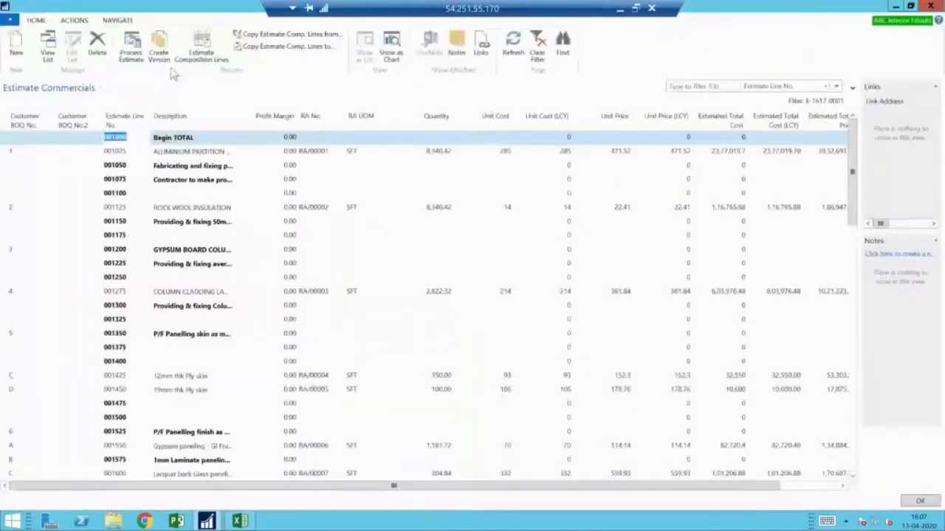
pyautogui.click(1, 126)
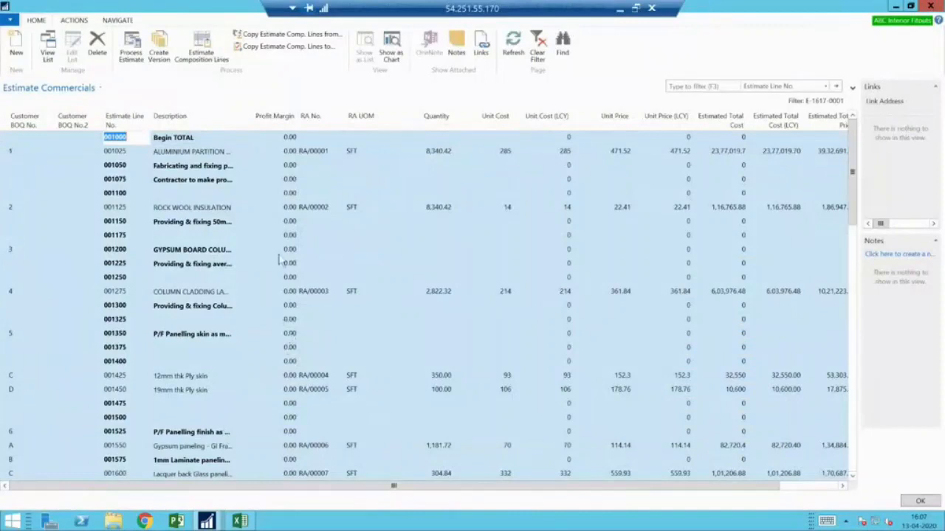
pyautogui.rightClick(5, 138)
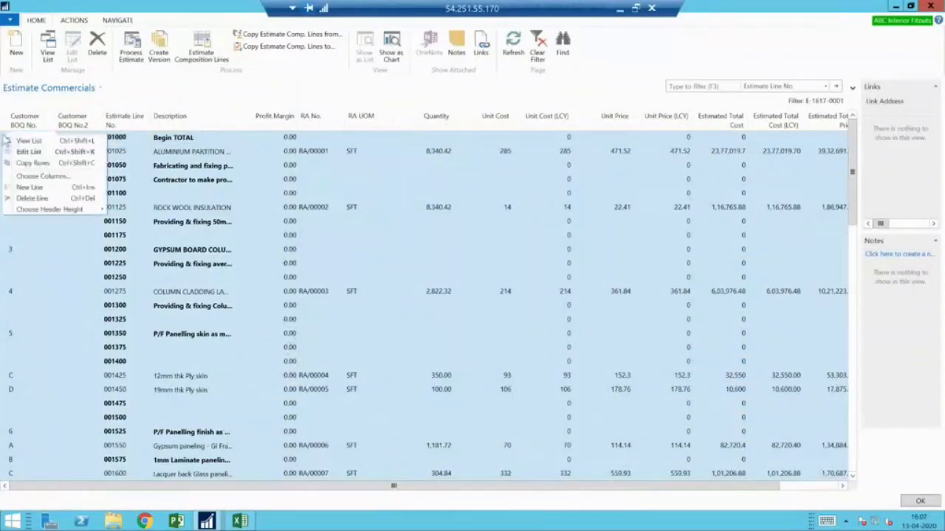
pyautogui.click(61, 164)
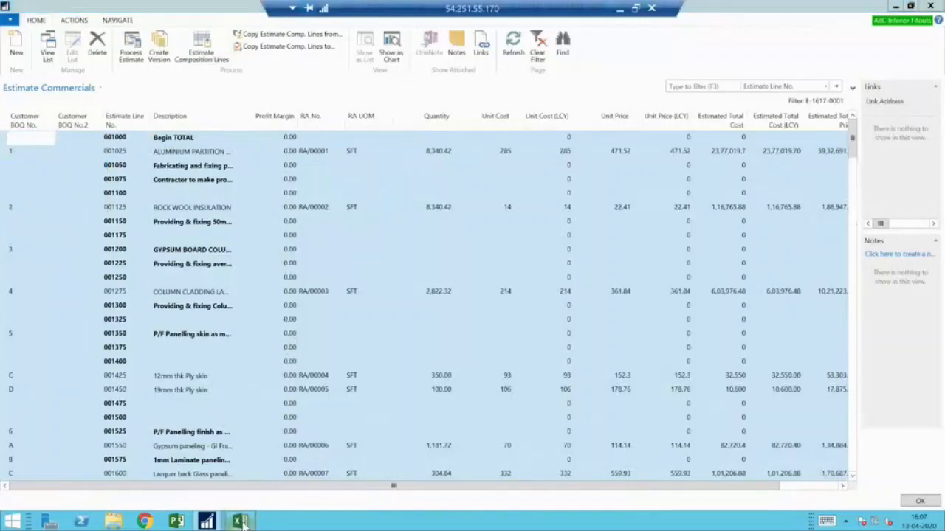
# - Switch to Excel, paste the copied estimate rows into Sheet2 and autofit all column widths
pyautogui.click(241, 521)
pyautogui.click(92, 492)
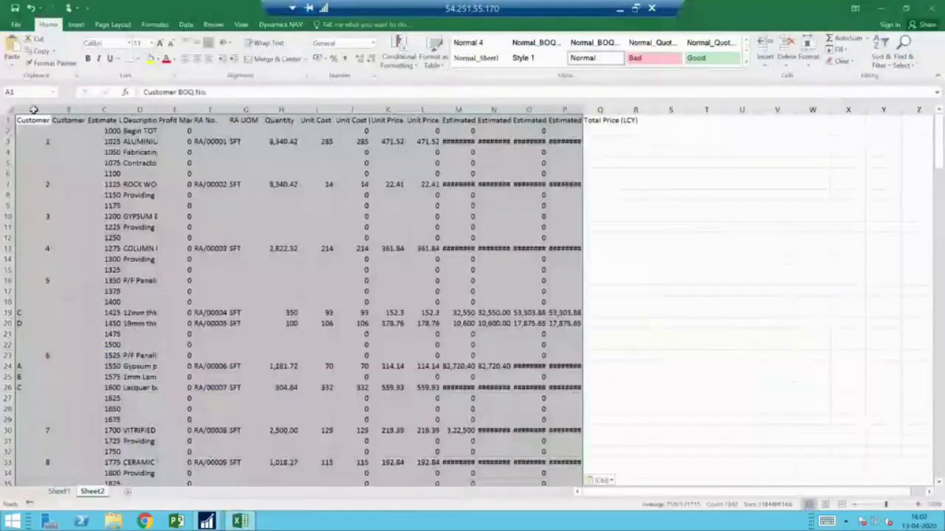
pyautogui.click(10, 111)
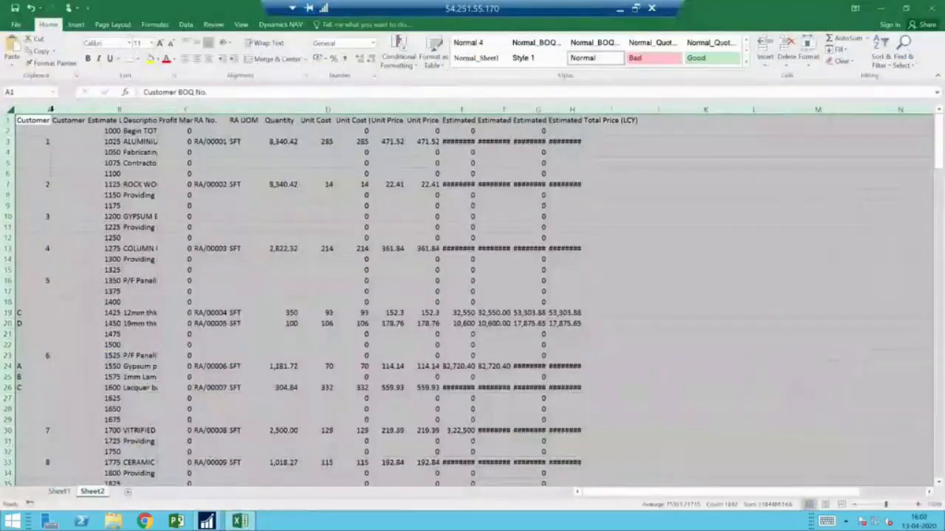
pyautogui.doubleClick(51, 109)
# - Examine the pasted estimate data across its columns, from the description to Estimated Total Price (LCY)
pyautogui.click(352, 196)
pyautogui.press('Right')
pyautogui.press('Right')
pyautogui.press('Right')
pyautogui.press('Right')
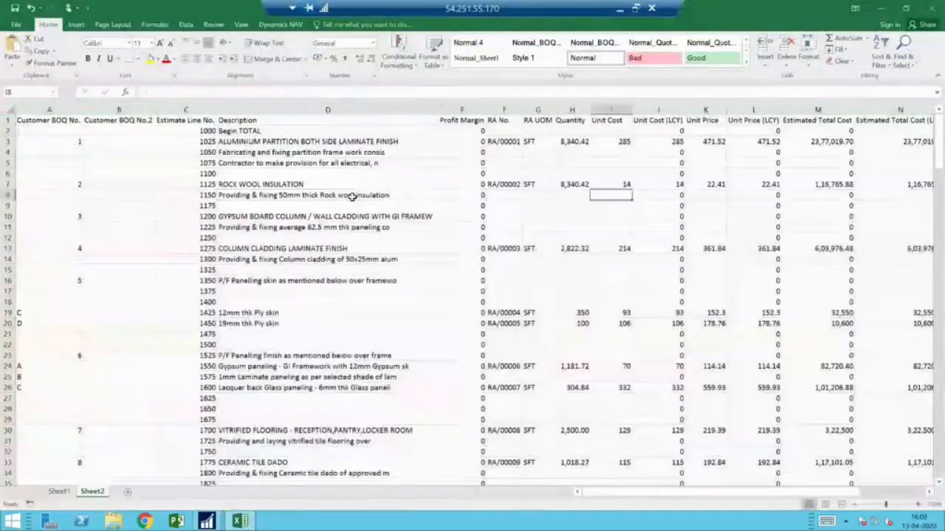
pyautogui.press('Right')
pyautogui.press('Right')
pyautogui.press('Right')
pyautogui.press('Right')
pyautogui.press('Right')
pyautogui.press('Right')
pyautogui.press('Right')
pyautogui.press('Right')
pyautogui.press('Right')
pyautogui.press('Right')
pyautogui.press('Right')
pyautogui.press('Right')
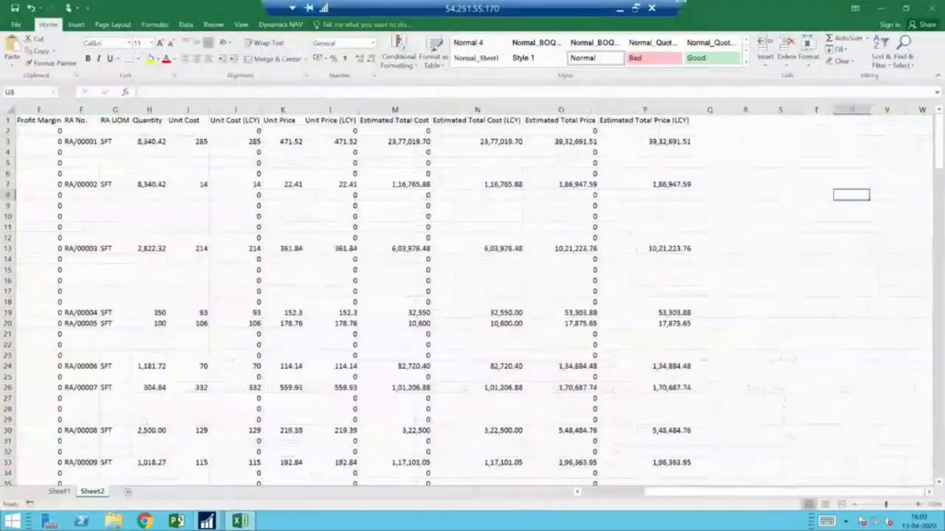
# - Close the Excel workbook without saving it and close the estimate commercials page
pyautogui.click(936, 7)
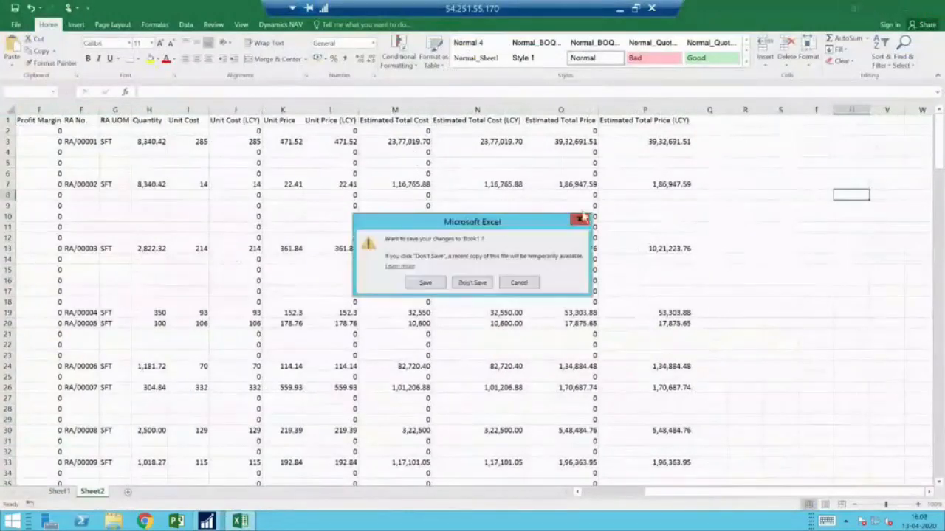
pyautogui.click(467, 285)
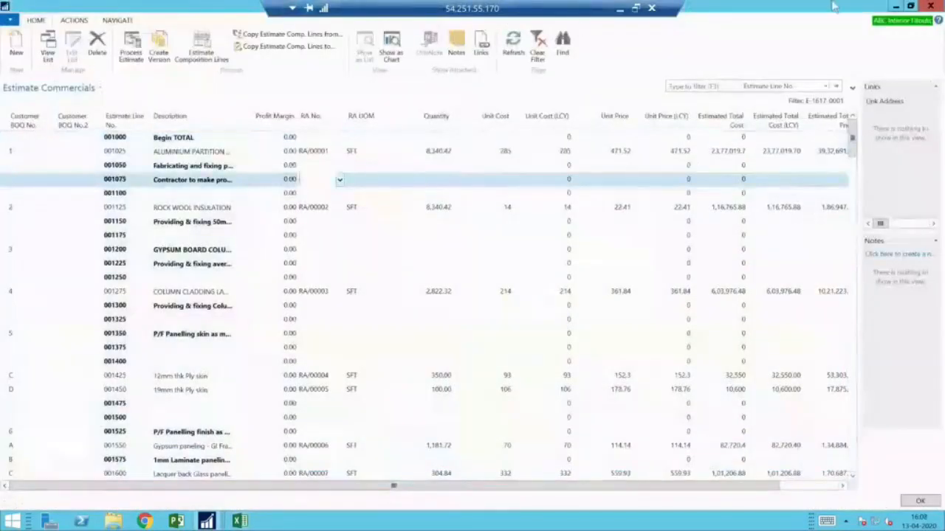
pyautogui.click(930, 6)
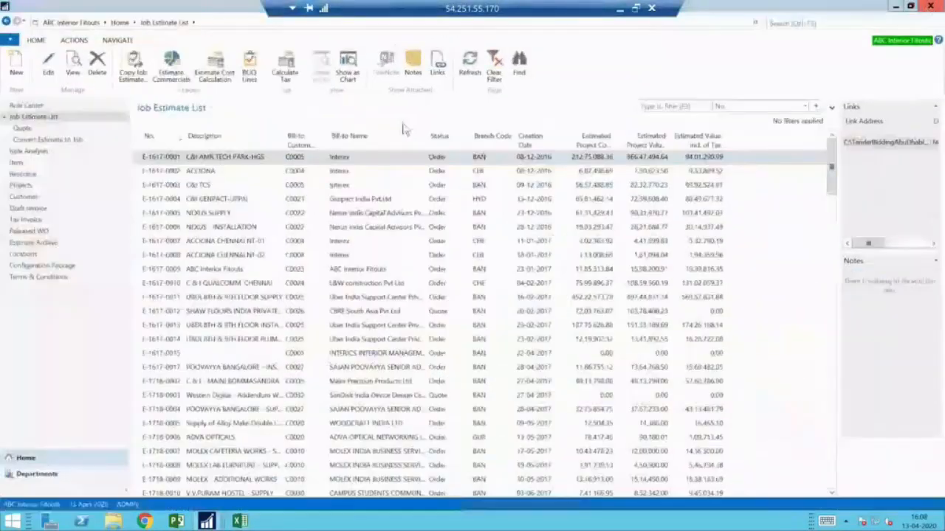
# - Open the card of job estimate E-1617-0001 and locate its Create Job function
pyautogui.click(53, 83)
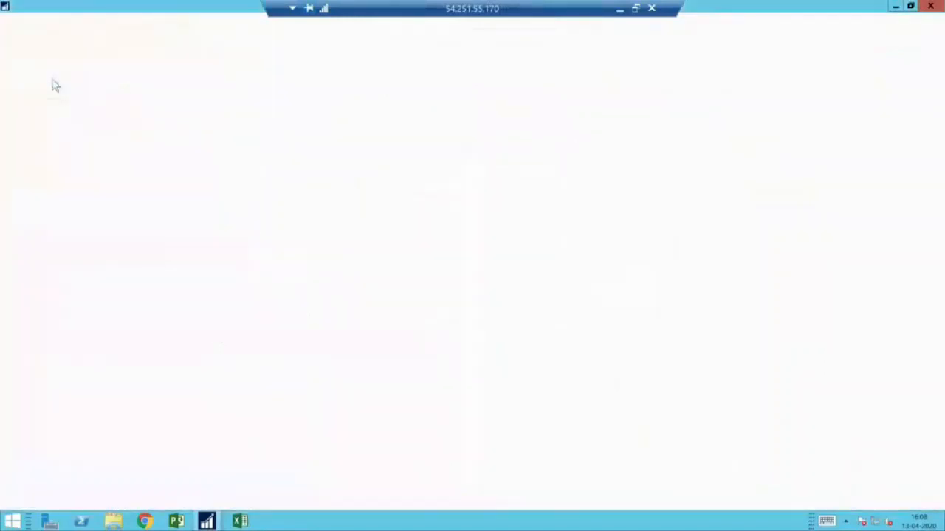
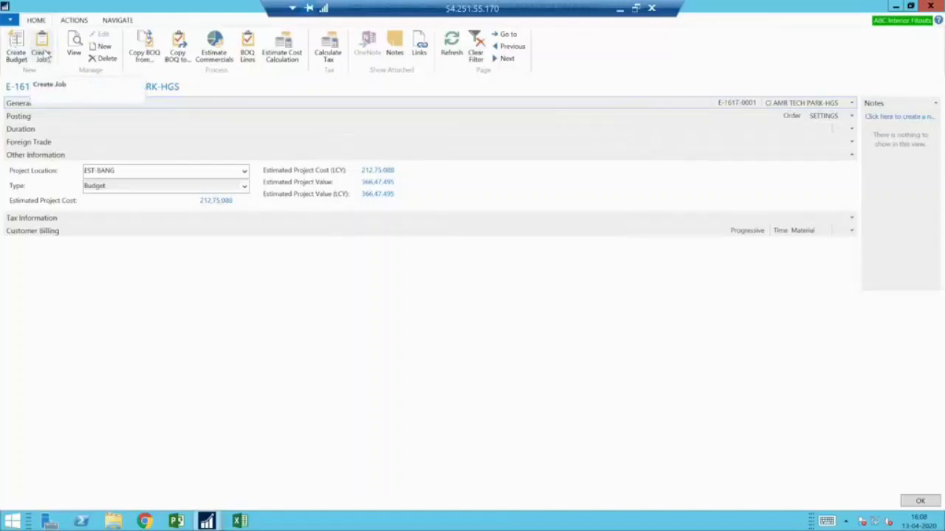
pyautogui.click(42, 53)
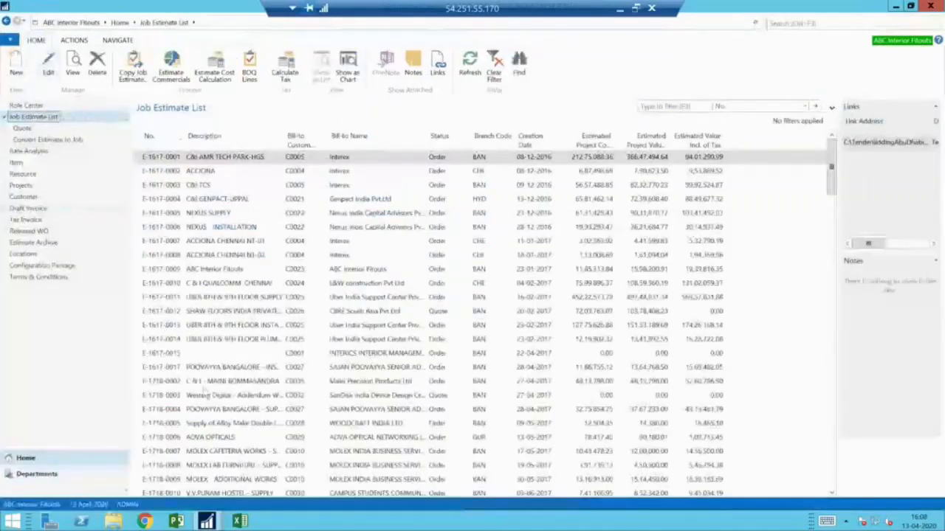
# - Switch to the Project Team window and open the BOQ lines of job J1617-01 from the job list
pyautogui.moveTo(211, 522)
pyautogui.click(185, 481)
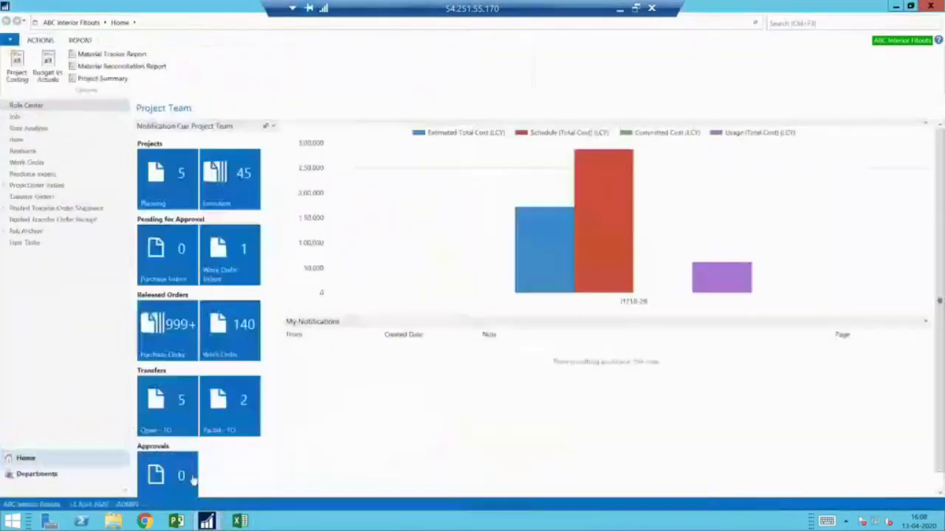
pyautogui.click(42, 116)
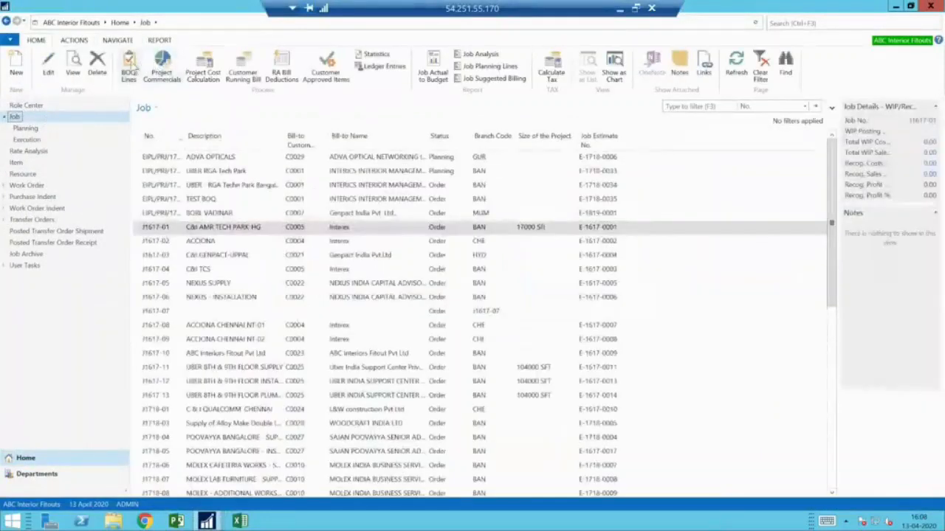
pyautogui.click(129, 68)
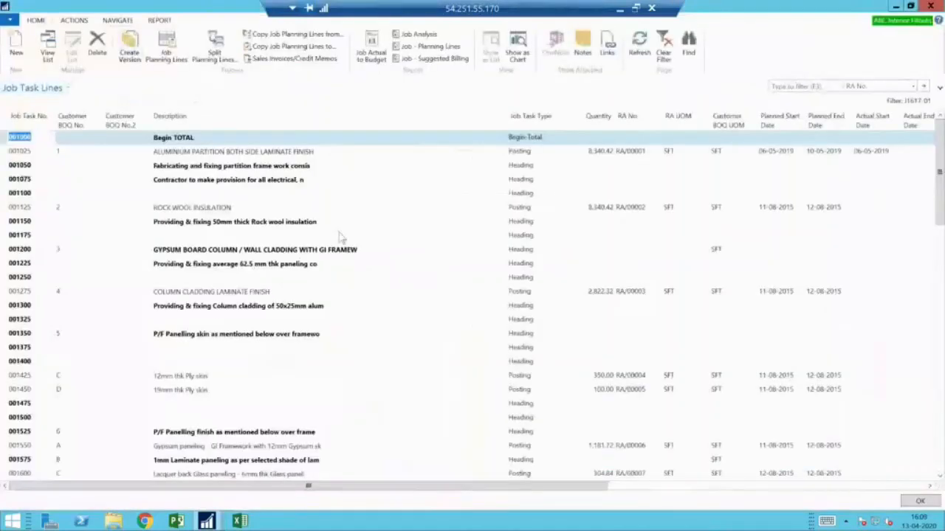
# - Examine the task lines of job J1617-01, from rock wool insulation down to the access flooring items
pyautogui.click(340, 235)
pyautogui.press('Tab')
pyautogui.press('Tab')
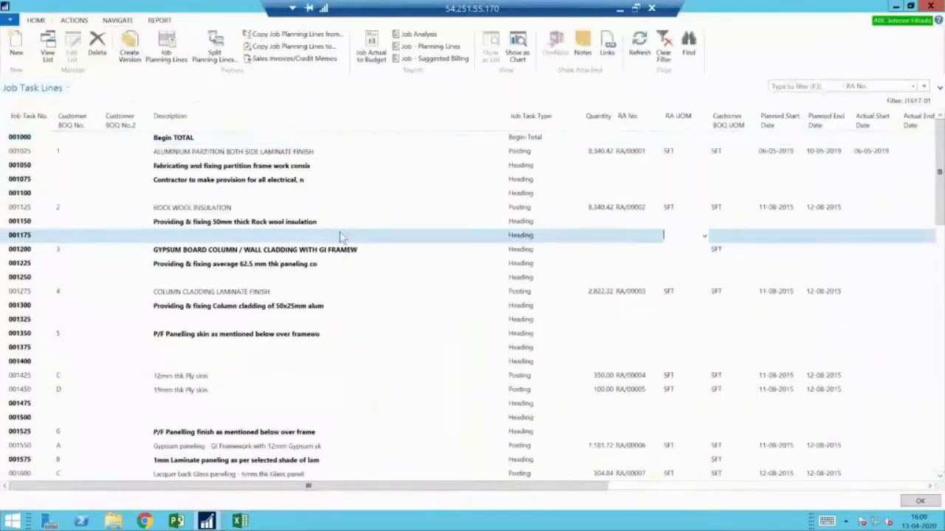
pyautogui.press('Down')
pyautogui.press('Down')
pyautogui.press('Down')
pyautogui.press('Down')
pyautogui.press('Down')
pyautogui.press('Down')
pyautogui.press('Down')
pyautogui.press('Down')
pyautogui.press('Down')
pyautogui.press('Down')
pyautogui.press('Down')
pyautogui.press('Down')
pyautogui.press('Down')
pyautogui.press('Down')
pyautogui.press('Down')
pyautogui.press('Down')
pyautogui.press('Down')
pyautogui.press('Down')
pyautogui.press('Down')
pyautogui.press('Down')
pyautogui.press('Down')
pyautogui.press('Down')
pyautogui.press('Down')
pyautogui.press('Down')
pyautogui.press('Down')
pyautogui.press('Down')
pyautogui.press('Down')
pyautogui.press('Down')
pyautogui.press('Down')
pyautogui.press('Down')
pyautogui.press('Down')
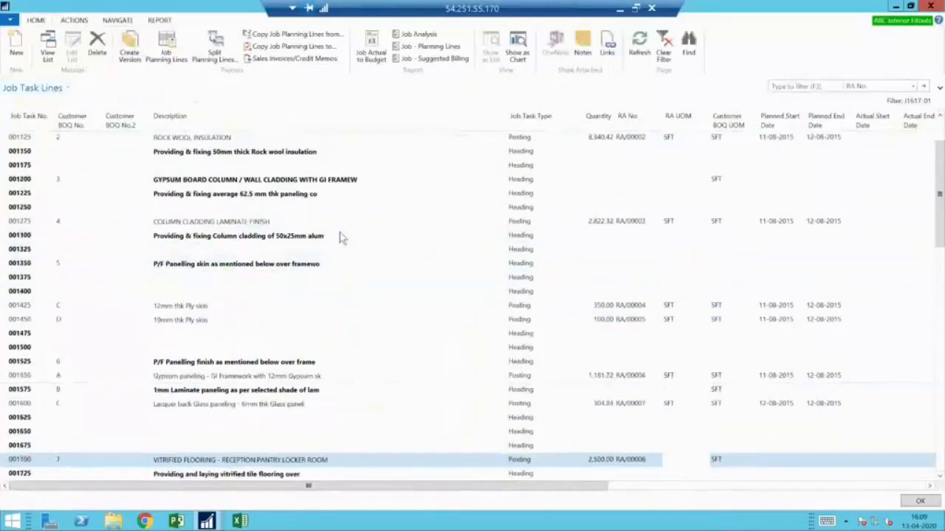
pyautogui.press('Down')
pyautogui.press('Down')
pyautogui.press('Down')
pyautogui.press('Down')
pyautogui.press('Down')
pyautogui.press('Down')
pyautogui.press('Down')
pyautogui.press('Down')
pyautogui.press('Down')
pyautogui.press('Down')
pyautogui.press('Down')
pyautogui.press('Down')
pyautogui.press('Down')
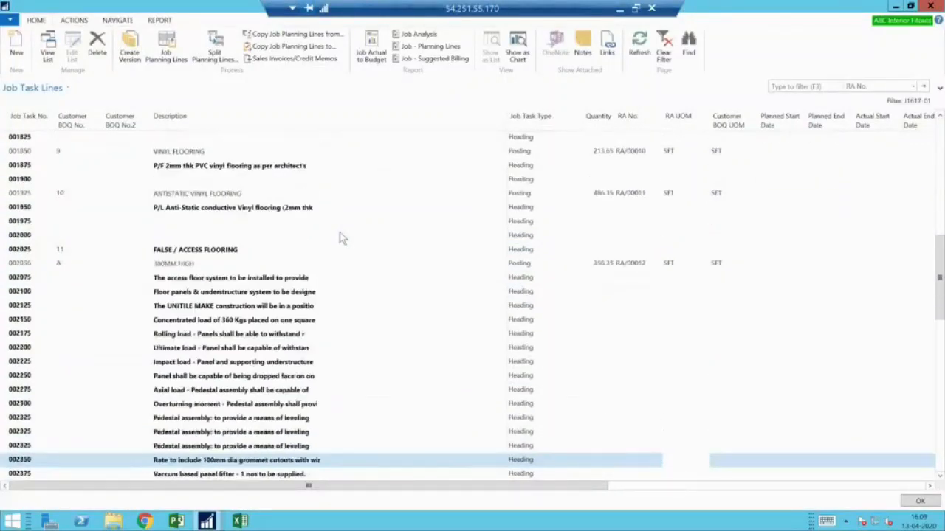
# - Return to the first task line of job J1617-01, check the aluminium partition line's quantity and RA number, and close the BOQ lines
pyautogui.press('Up')
pyautogui.press('Up')
pyautogui.press('Up')
pyautogui.press('Up')
pyautogui.press('Up')
pyautogui.press('Up')
pyautogui.press('Up')
pyautogui.press('Up')
pyautogui.press('Up')
pyautogui.press('Up')
pyautogui.press('Up')
pyautogui.press('Up')
pyautogui.press('Up')
pyautogui.press('Up')
pyautogui.press('Up')
pyautogui.press('Up')
pyautogui.press('Up')
pyautogui.press('Up')
pyautogui.press('Up')
pyautogui.press('Up')
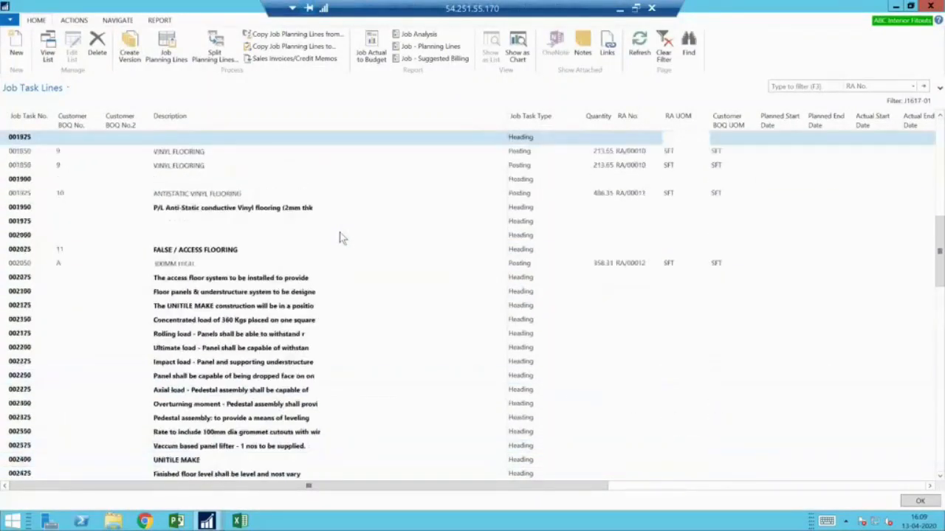
pyautogui.press('Up')
pyautogui.press('Up')
pyautogui.press('Up')
pyautogui.press('Up')
pyautogui.press('Up')
pyautogui.press('Up')
pyautogui.press('Up')
pyautogui.press('Up')
pyautogui.press('Up')
pyautogui.press('Up')
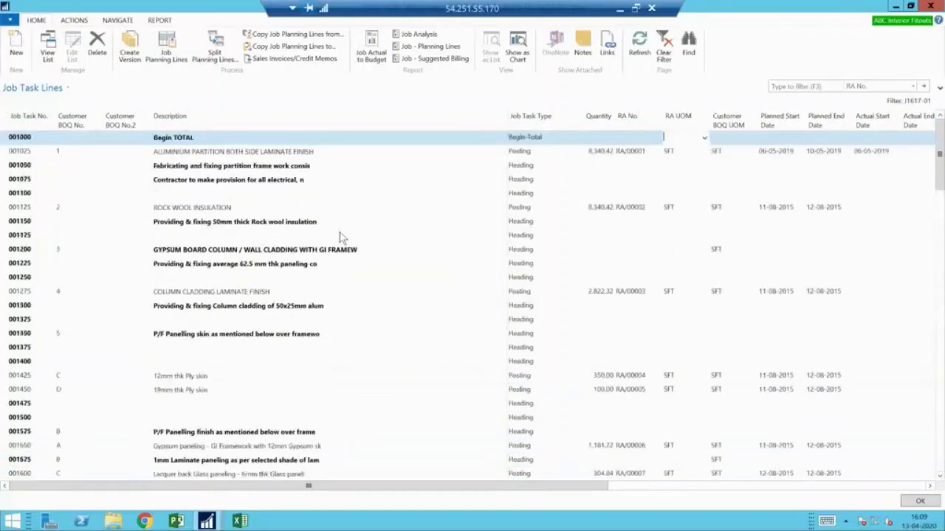
pyautogui.click(317, 151)
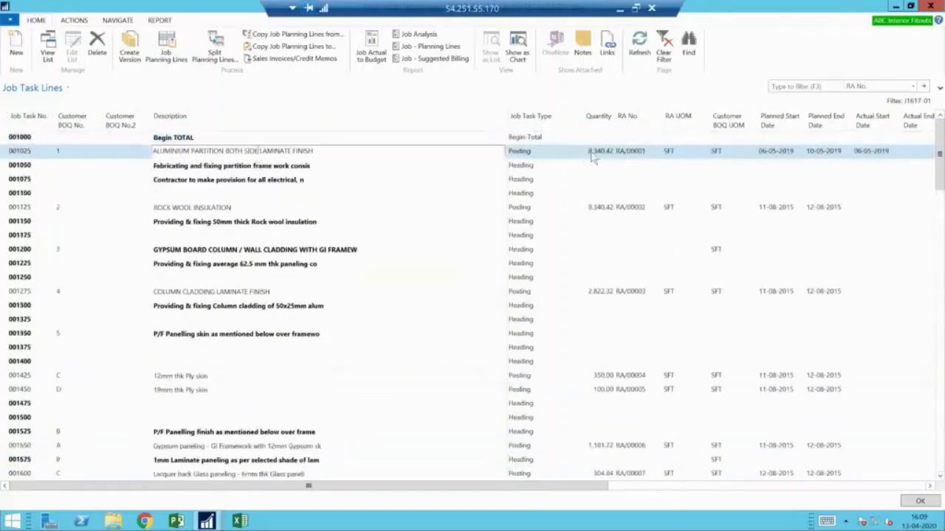
pyautogui.click(640, 150)
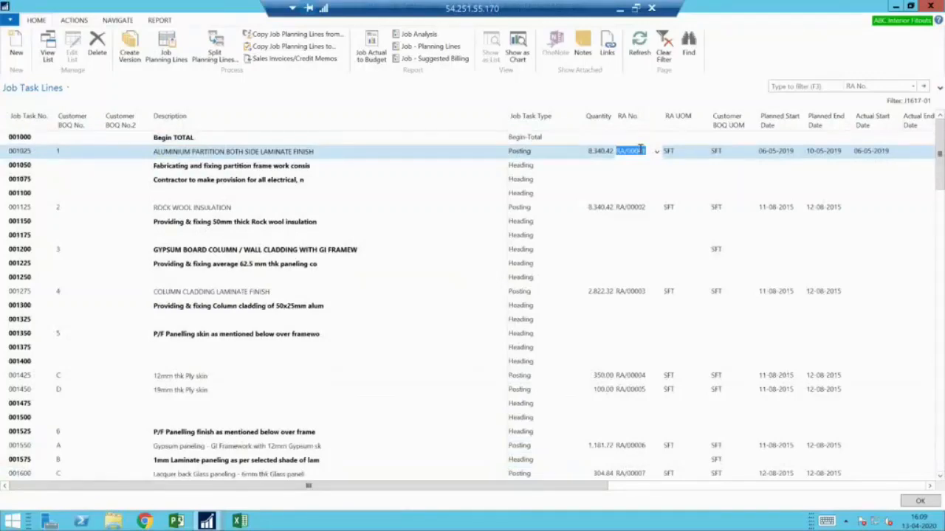
pyautogui.press('Escape')
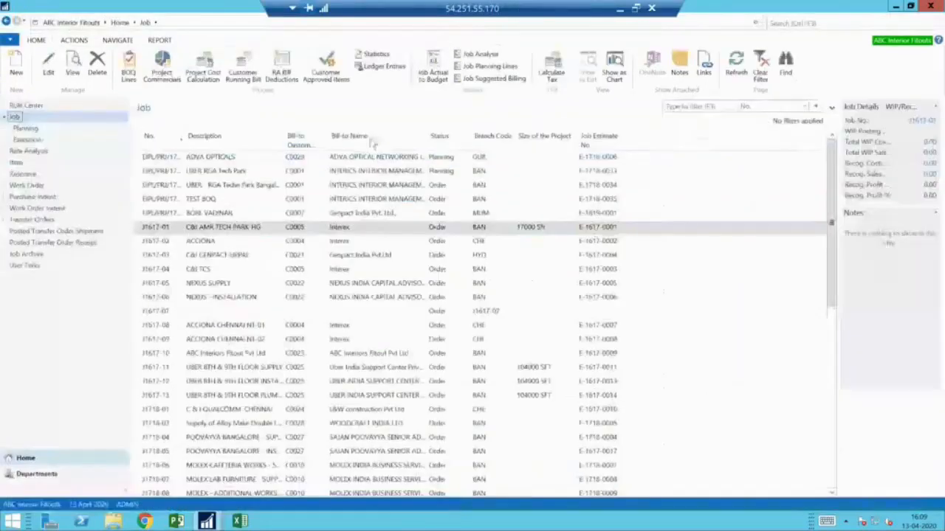
# - Open the project commercials of job J1617-01 and review the aluminium partition line's values from RA number through contract total price
pyautogui.click(166, 67)
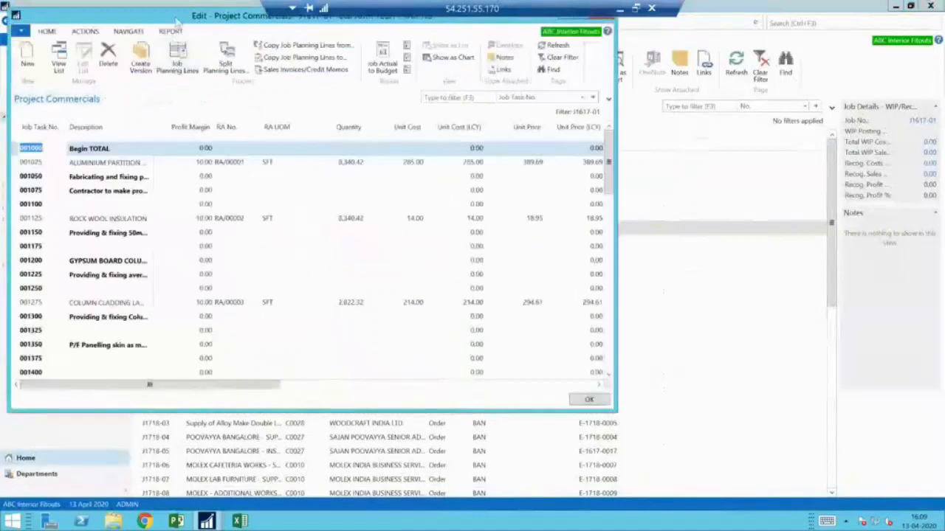
pyautogui.doubleClick(177, 16)
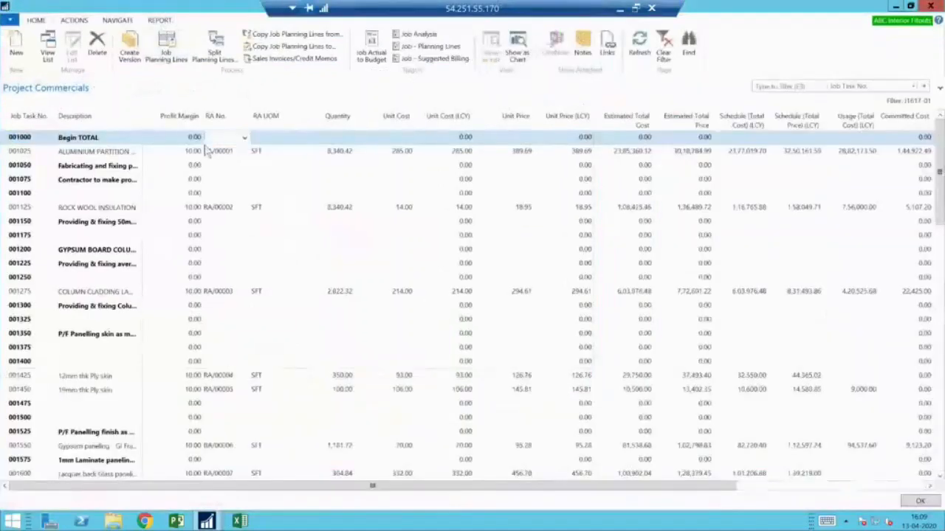
pyautogui.click(208, 151)
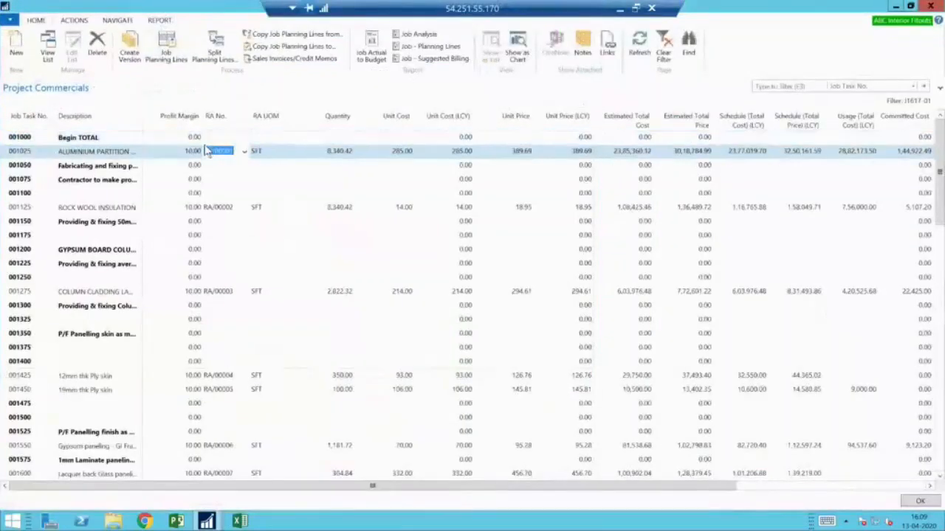
pyautogui.press('Tab')
pyautogui.press('Tab')
pyautogui.press('Tab')
pyautogui.press('Tab')
pyautogui.press('Tab')
pyautogui.press('Tab')
pyautogui.press('Tab')
pyautogui.press('Tab')
pyautogui.press('Tab')
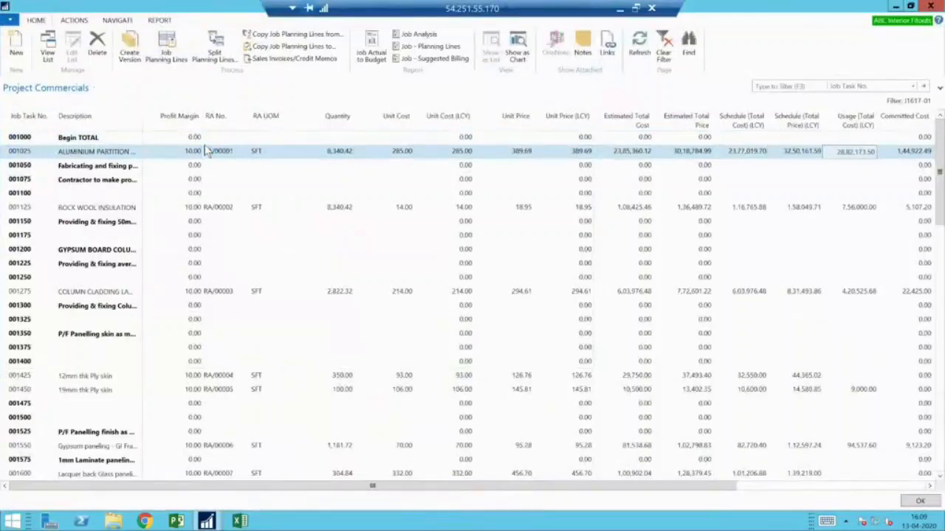
pyautogui.press('Tab')
pyautogui.press('Tab')
pyautogui.press('Tab')
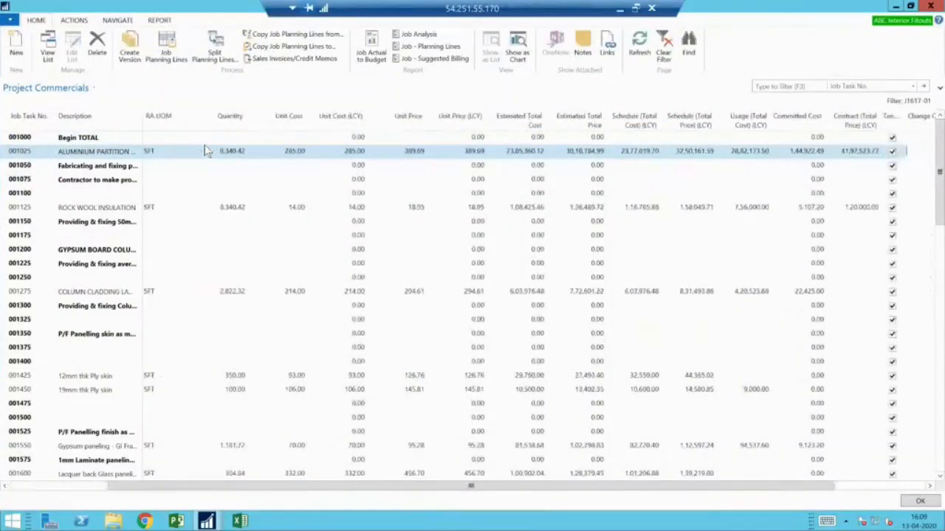
pyautogui.hotkey('shift', 'Tab')
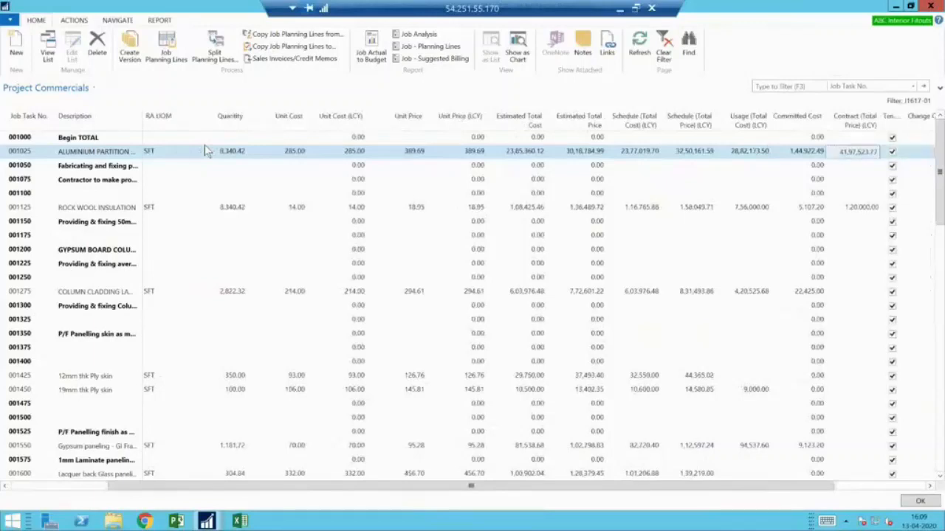
pyautogui.press('Home')
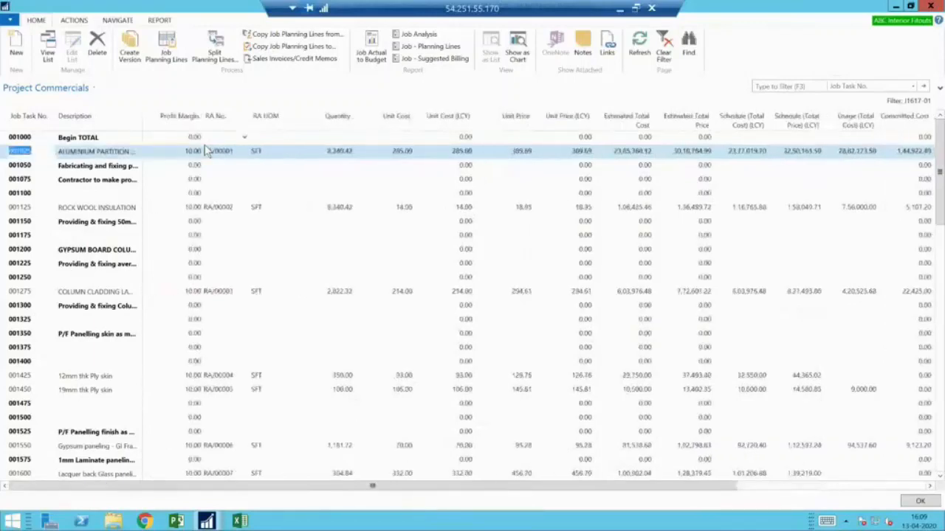
# - Bring up the Create Version archive prompt for project J1617-01, leave the commercials, and check the archived versions field on the job card
pyautogui.click(128, 53)
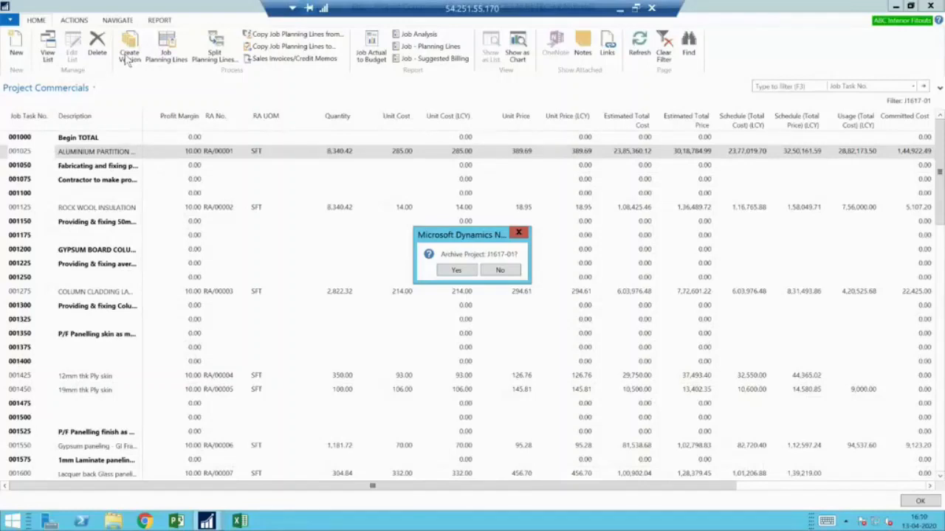
pyautogui.press('Return')
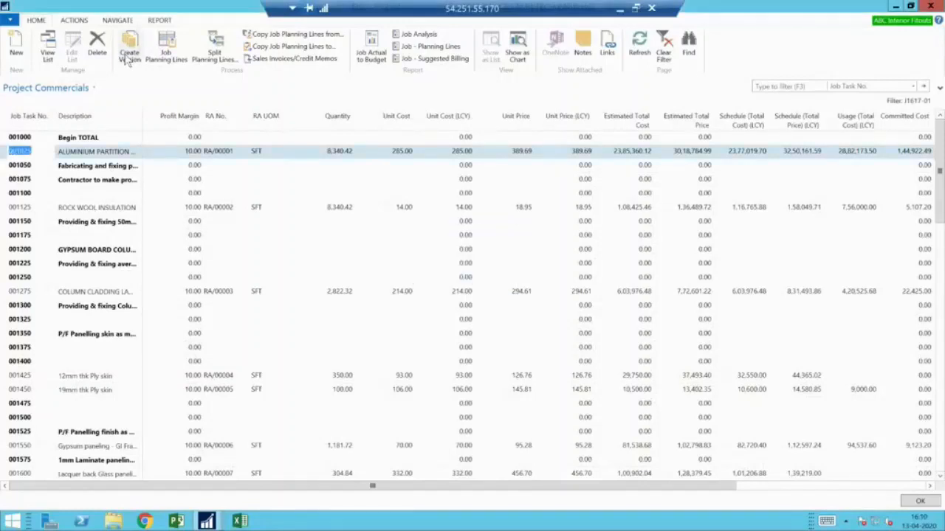
pyautogui.press('Escape')
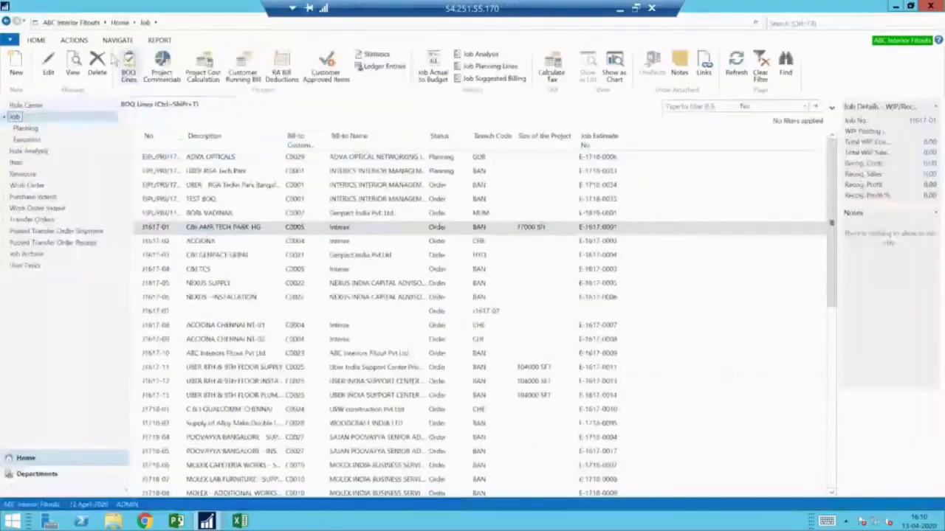
pyautogui.click(53, 71)
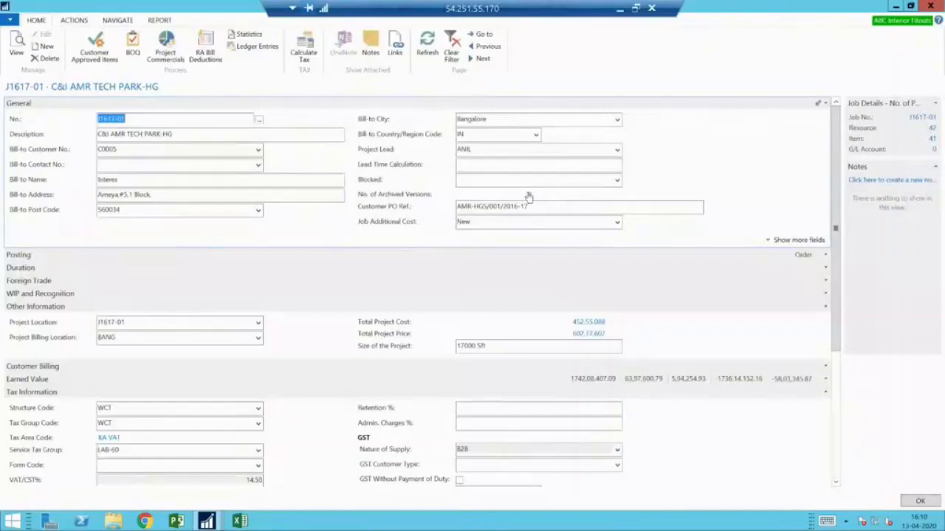
pyautogui.click(528, 196)
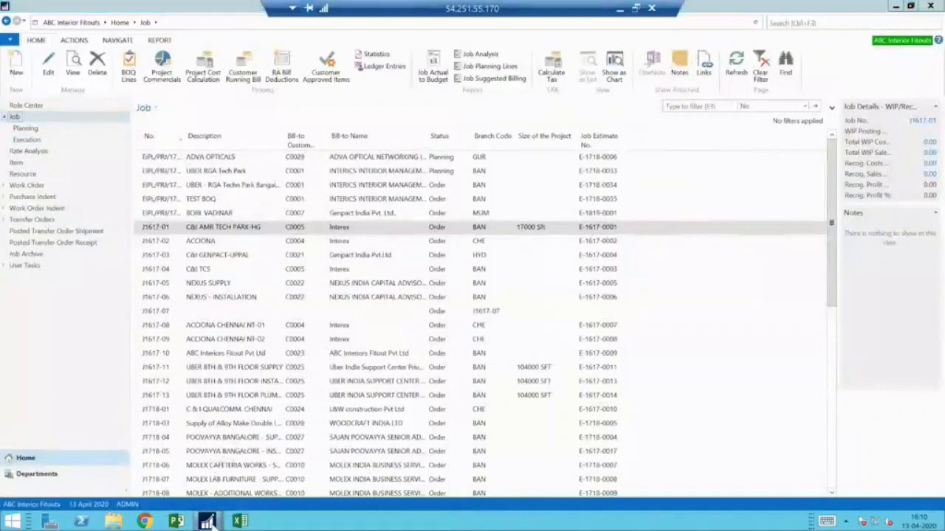
# - Switch to the Purchase Team window and open the location list
pyautogui.moveTo(208, 522)
pyautogui.click(426, 459)
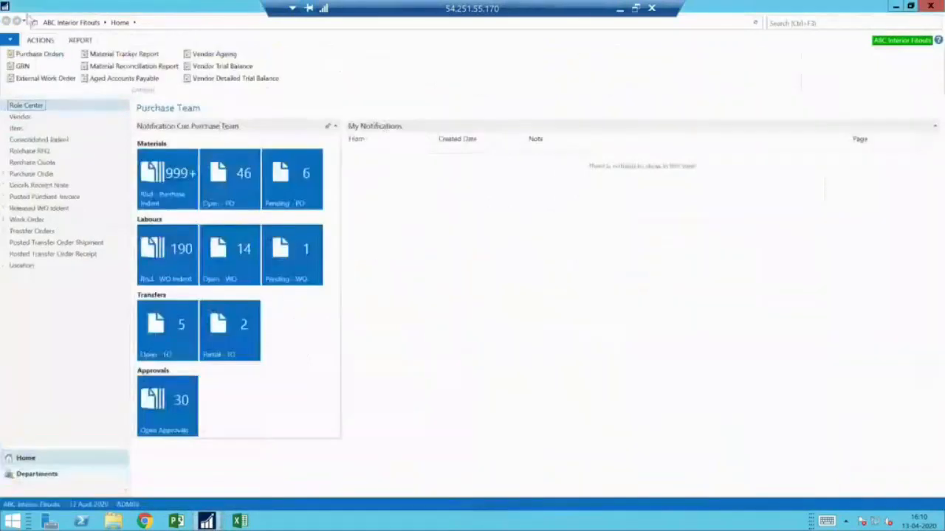
pyautogui.click(40, 40)
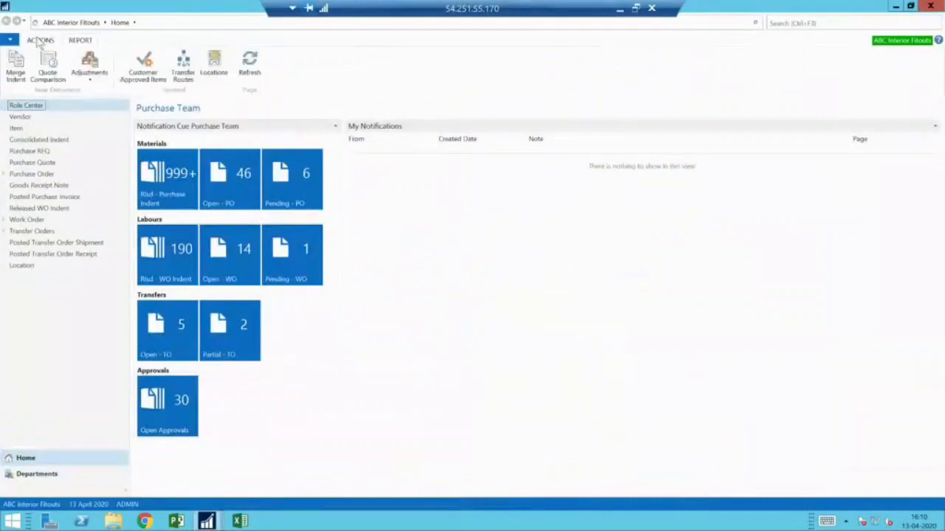
pyautogui.click(214, 65)
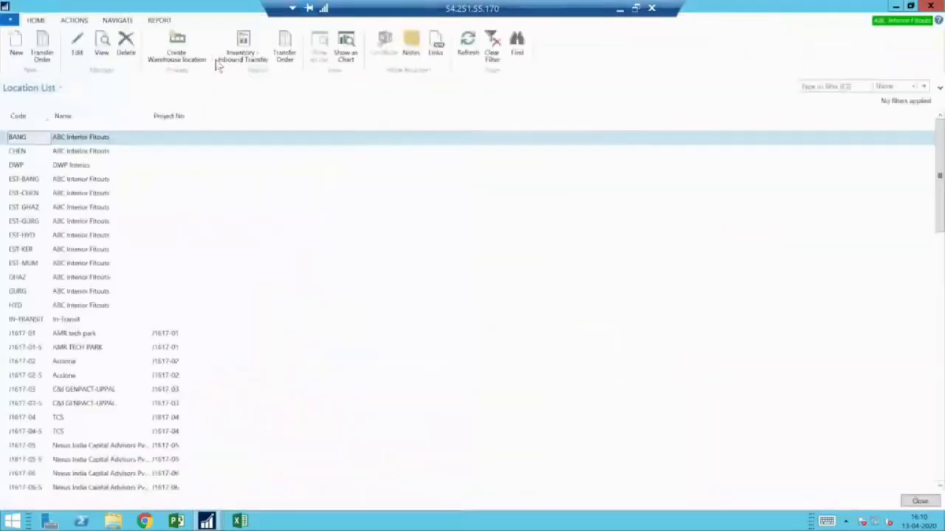
# - Browse the branch, estimate and project locations down to J1617-01 AMR tech park, and close the location list
pyautogui.click(120, 264)
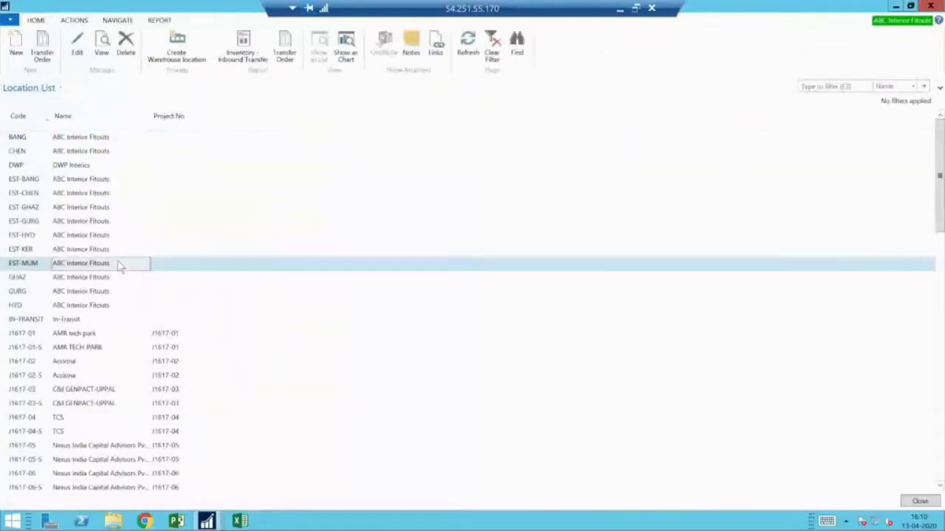
pyautogui.scroll(-5, 120, 267)
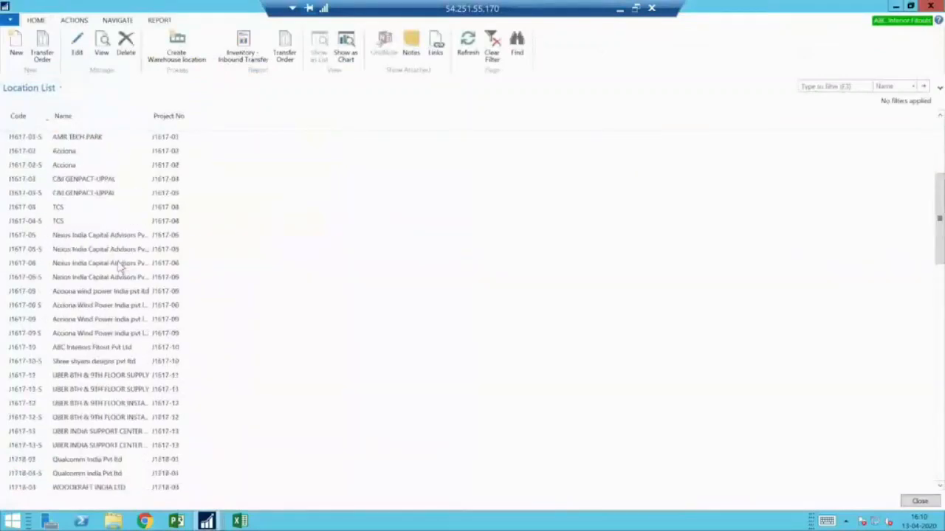
pyautogui.scroll(4, 120, 270)
pyautogui.click(31, 292)
pyautogui.scroll(-3, 31, 293)
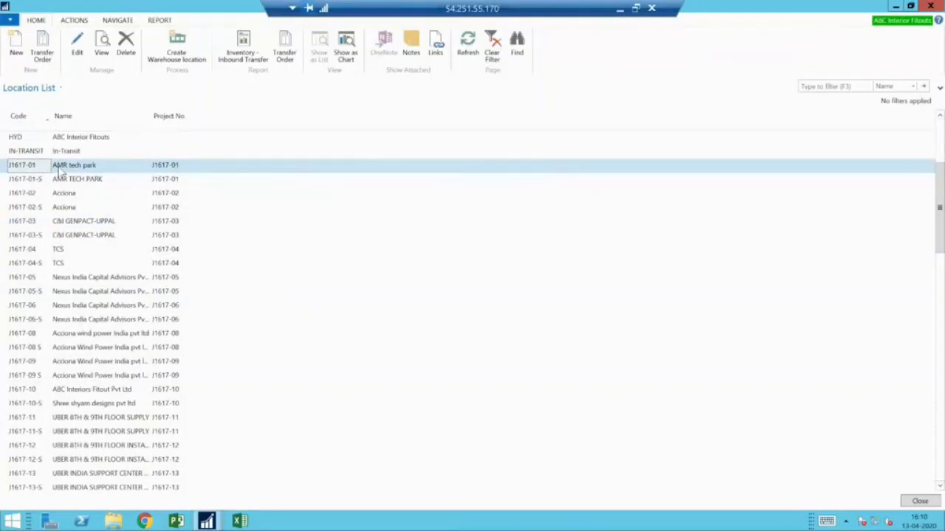
pyautogui.press('Escape')
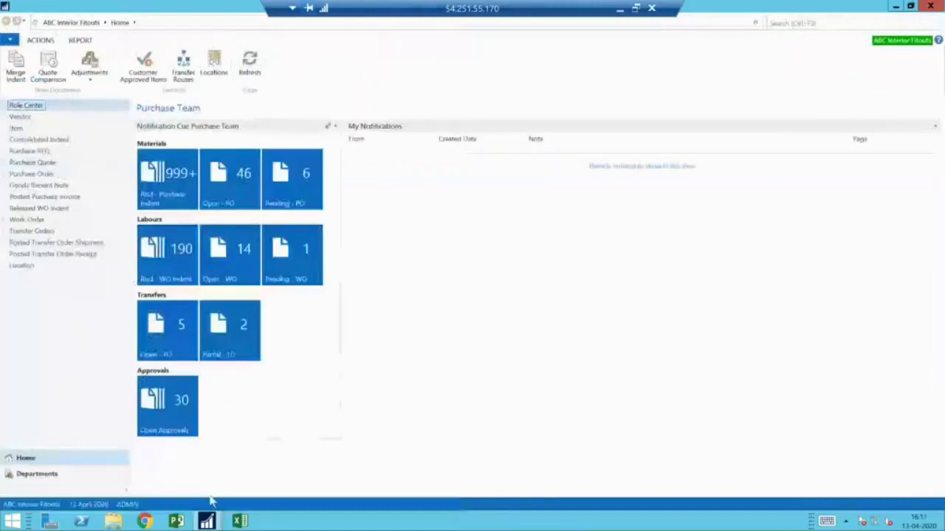
# - Switch to the Job window, look at the first records of the Rate Analysis list, and return to the job list
pyautogui.moveTo(201, 511)
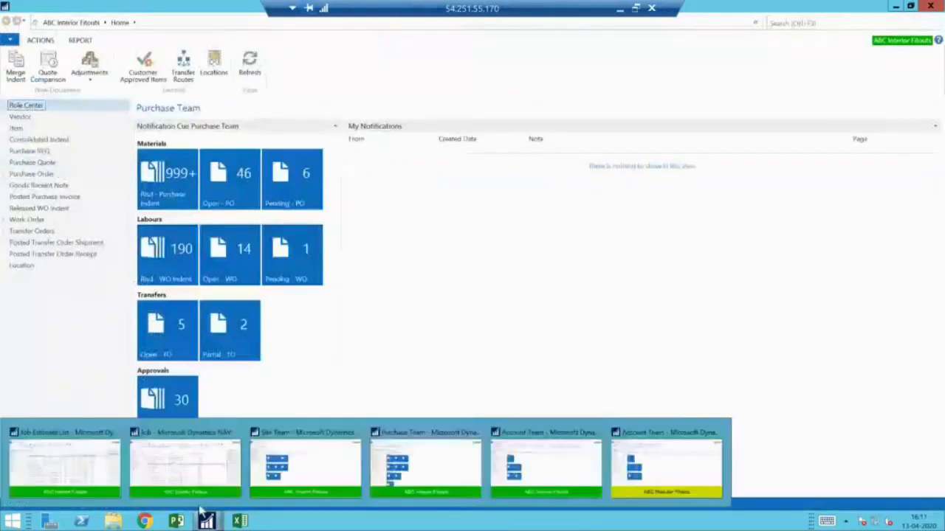
pyautogui.click(175, 461)
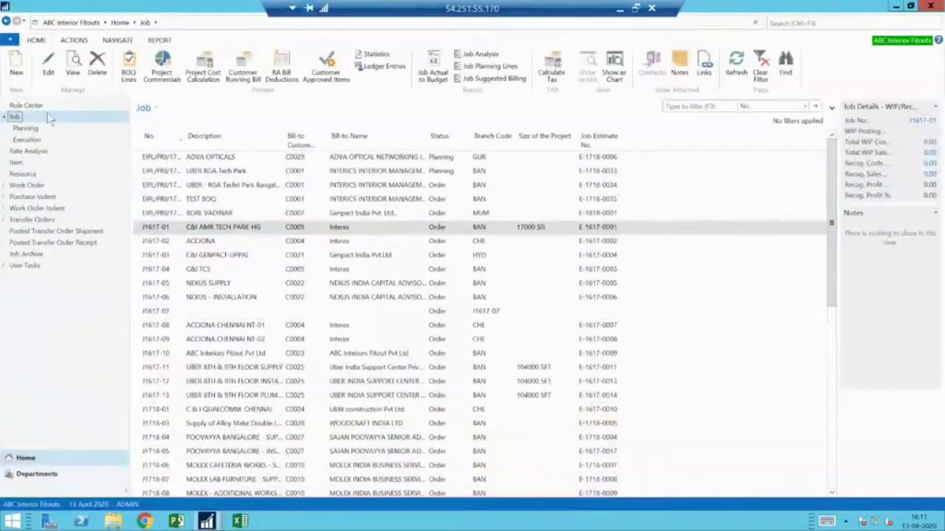
pyautogui.click(27, 151)
pyautogui.click(196, 171)
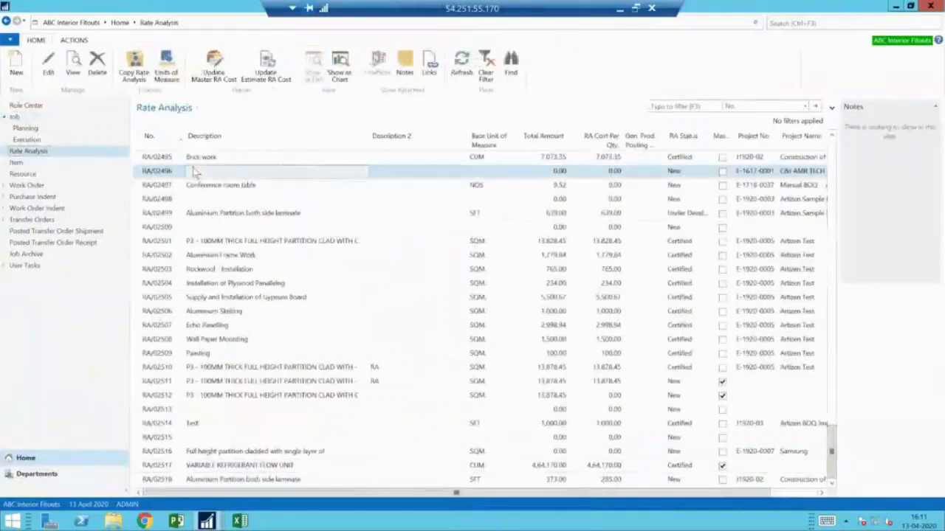
pyautogui.hotkey('ctrl', 'Home')
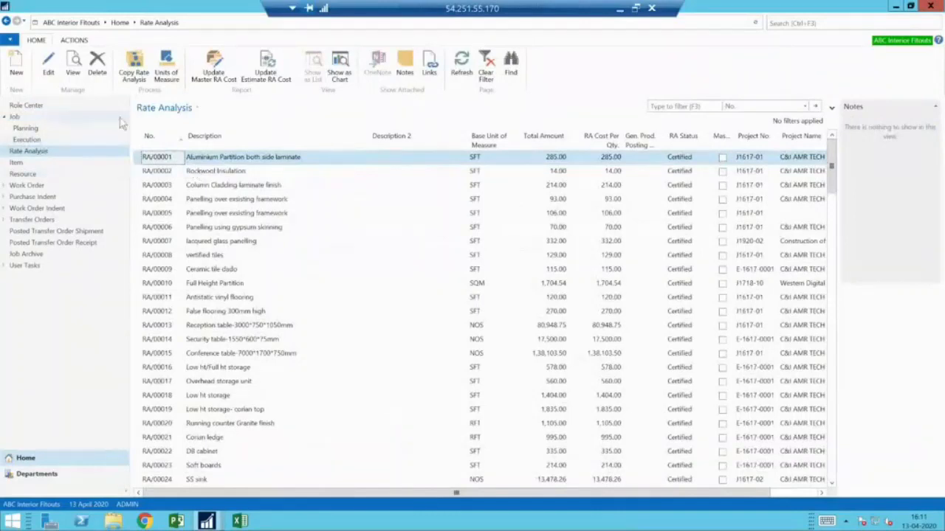
pyautogui.click(31, 118)
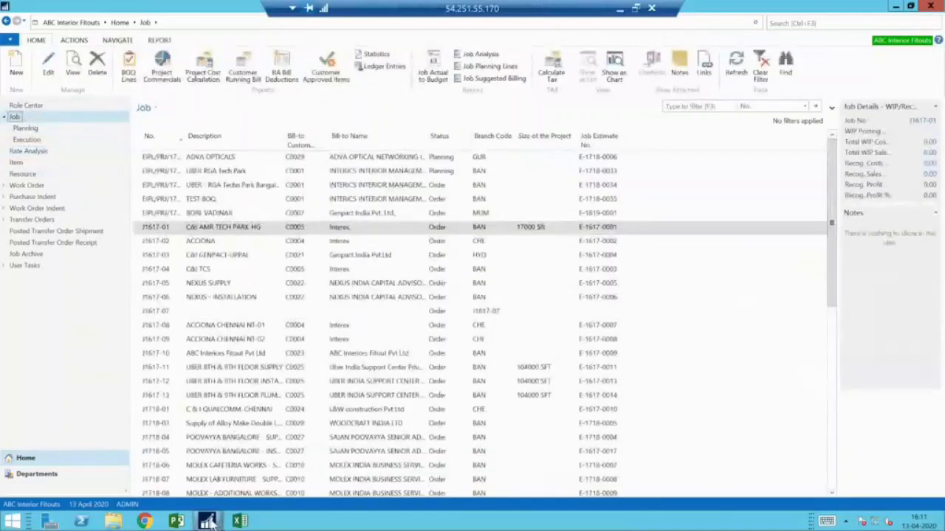
# - Switch to the Site Team window and open the first purchase indent of job J1617-01 for editing from the purchase indent list
pyautogui.moveTo(209, 523)
pyautogui.click(313, 472)
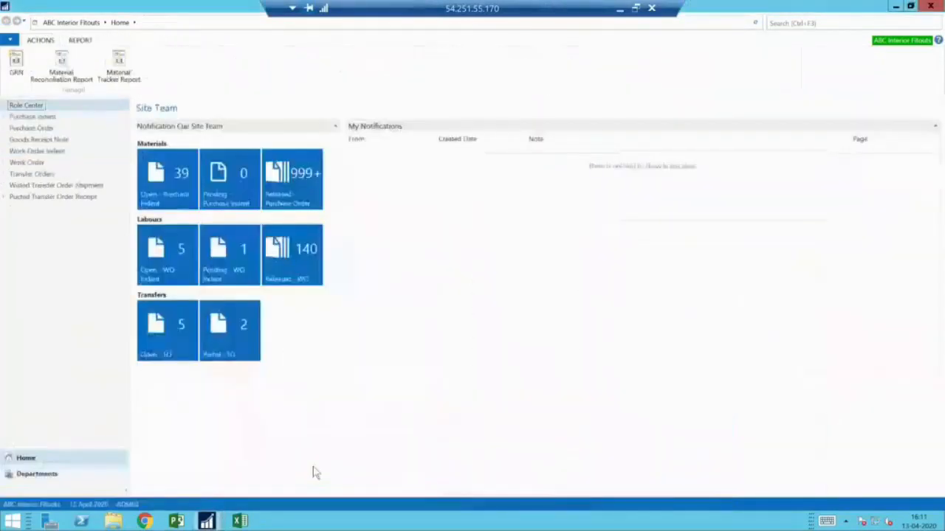
pyautogui.click(68, 121)
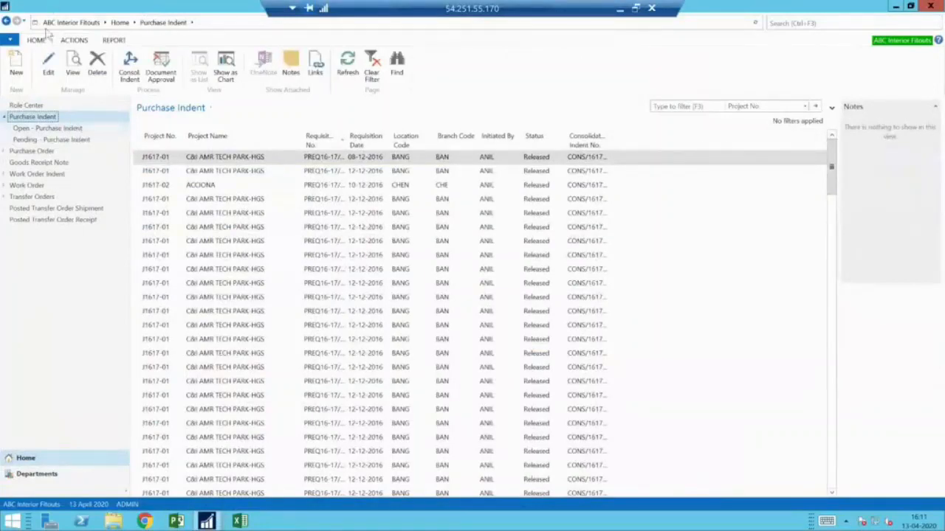
pyautogui.click(49, 70)
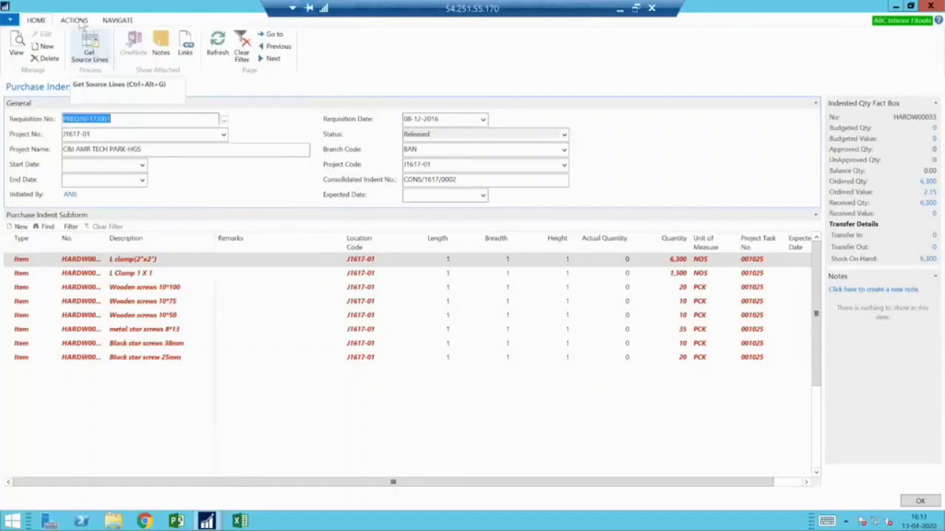
# - Review the purchase indent's submit, reopen, authorization and print functions, and close its card
pyautogui.click(73, 20)
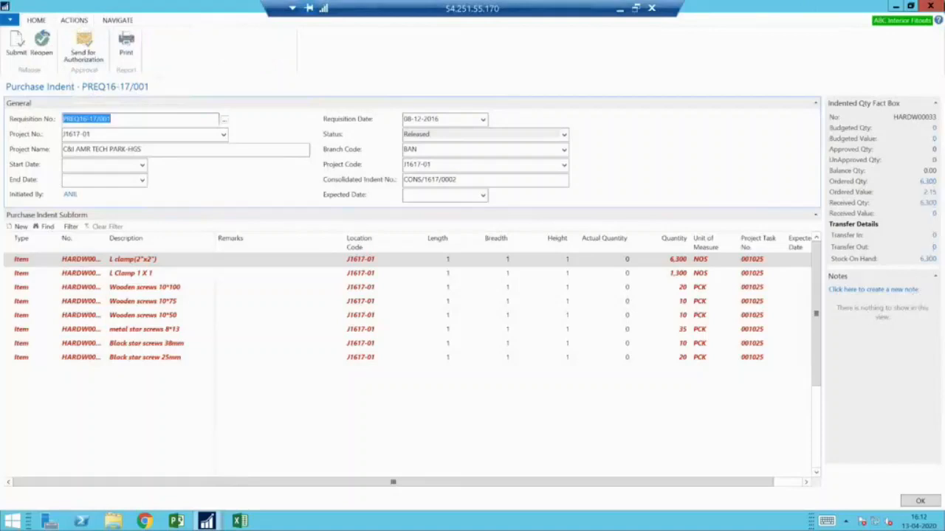
pyautogui.click(930, 6)
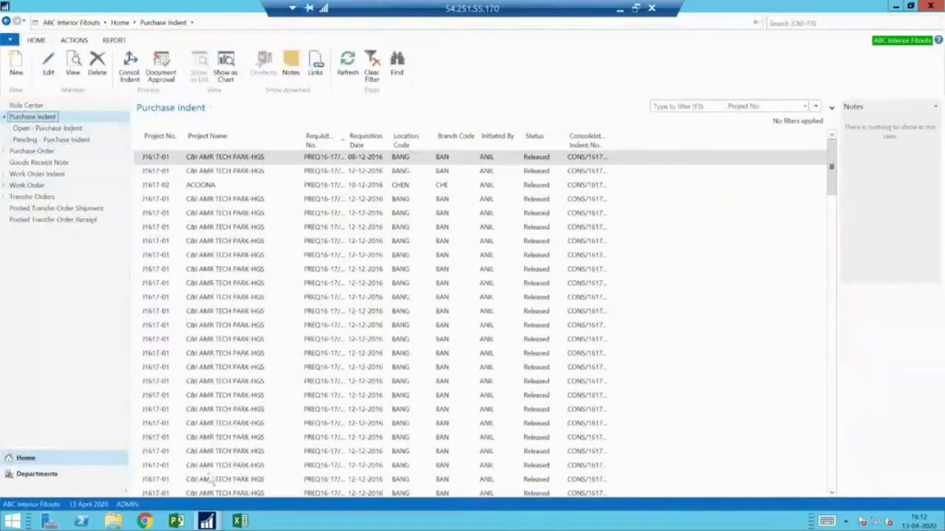
pyautogui.moveTo(207, 522)
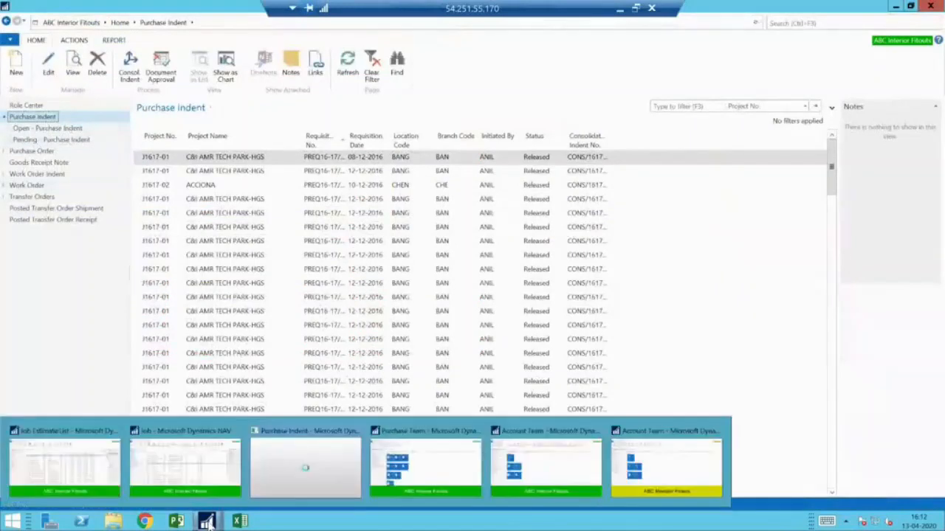
# - Switch to the Purchase Team window and select consolidated indent CONS/1718/0026 of project J1718-04 for the quote comparison
pyautogui.click(408, 455)
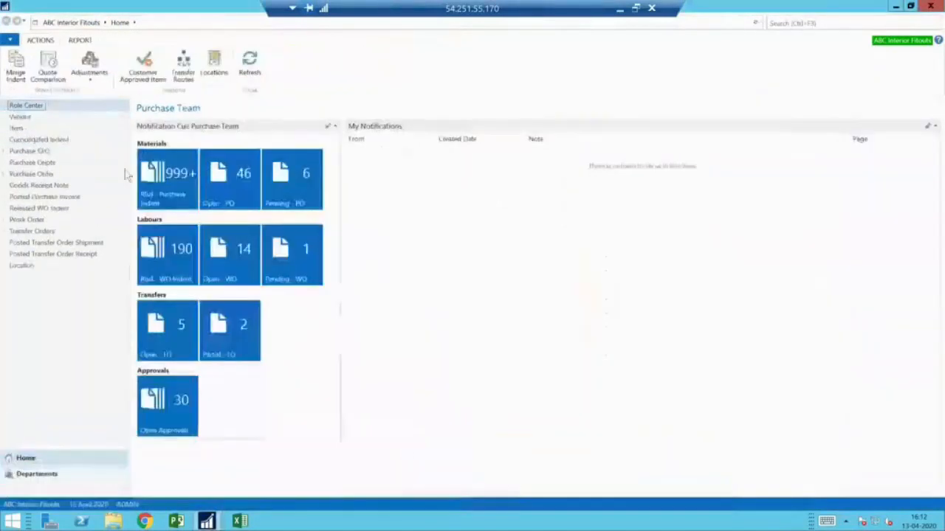
pyautogui.click(48, 70)
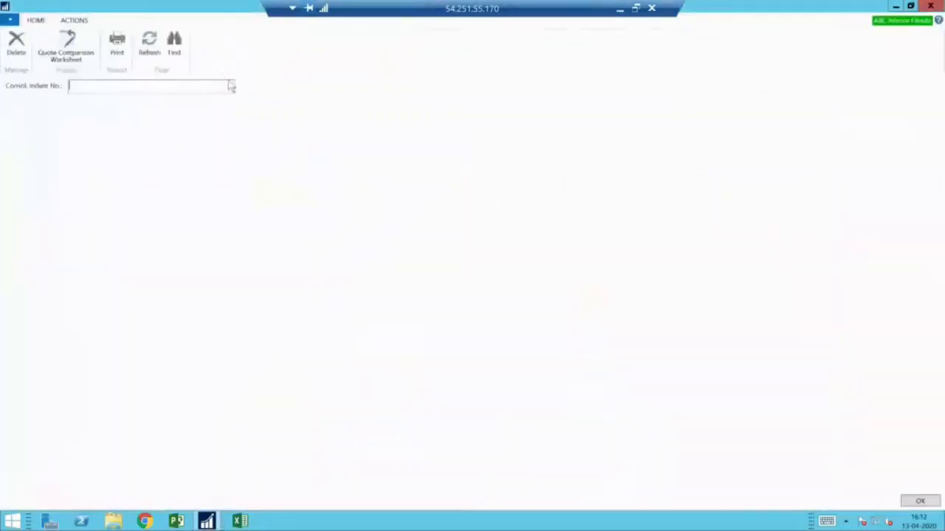
pyautogui.click(230, 86)
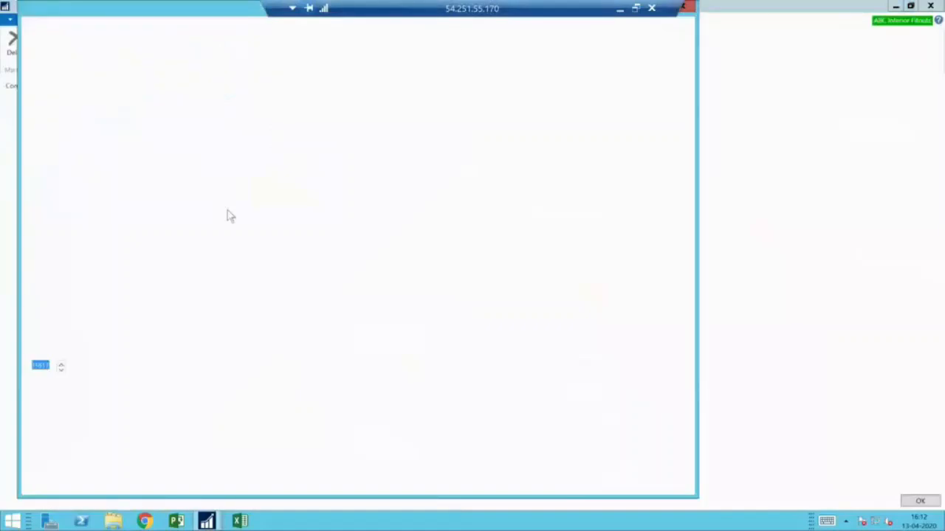
pyautogui.click(433, 210)
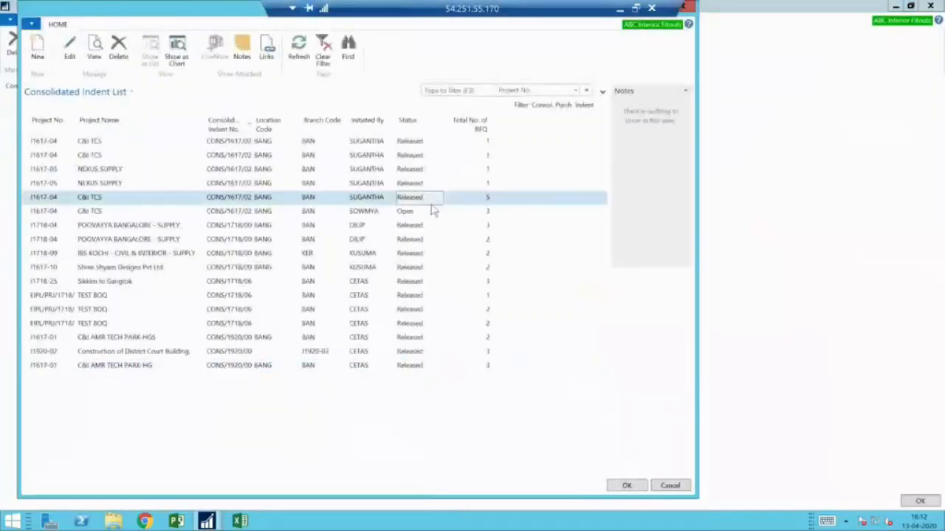
pyautogui.click(417, 238)
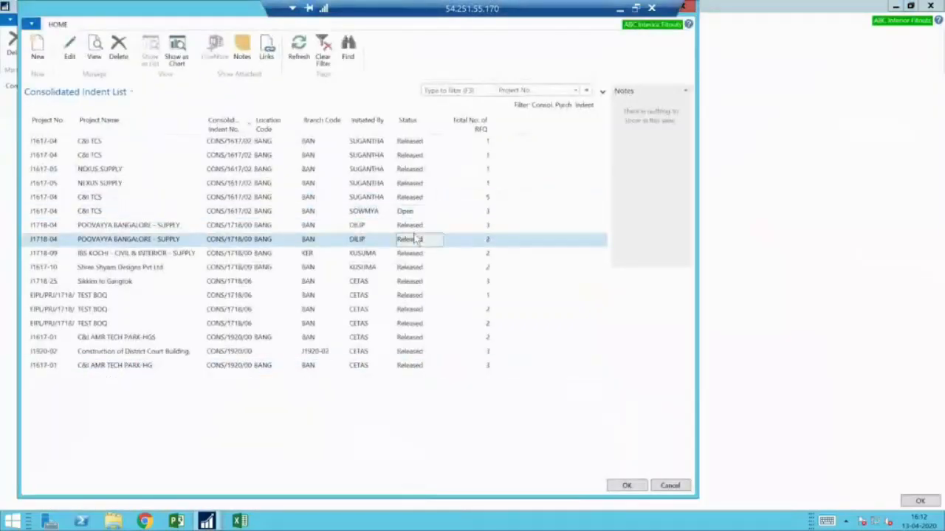
pyautogui.doubleClick(417, 239)
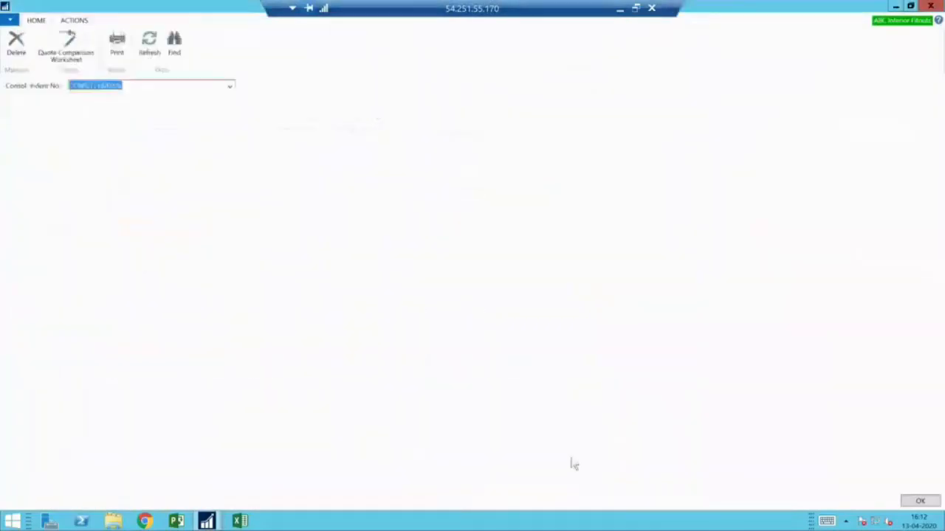
# - Preview the vendor quote comparison report for the selected indent at 150% zoom, examine both vendors' quotes, and close the report and comparison page
pyautogui.click(116, 46)
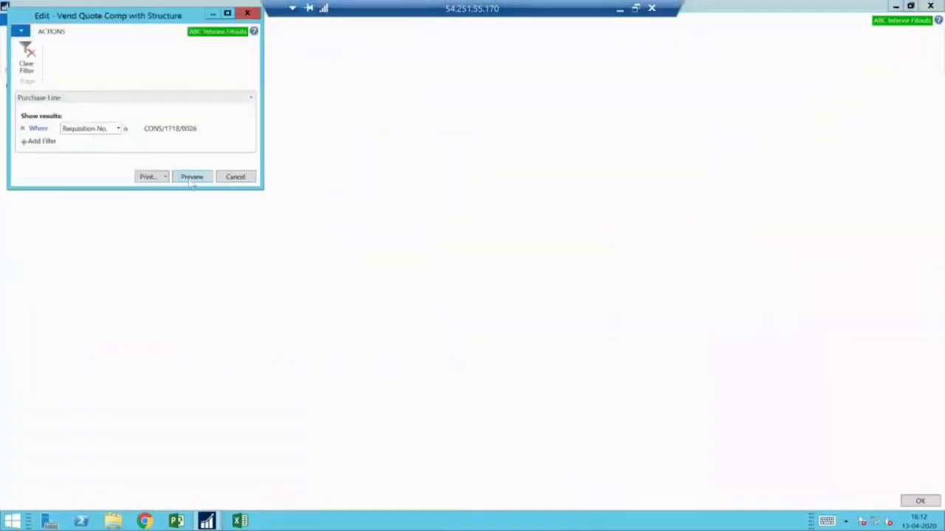
pyautogui.click(190, 177)
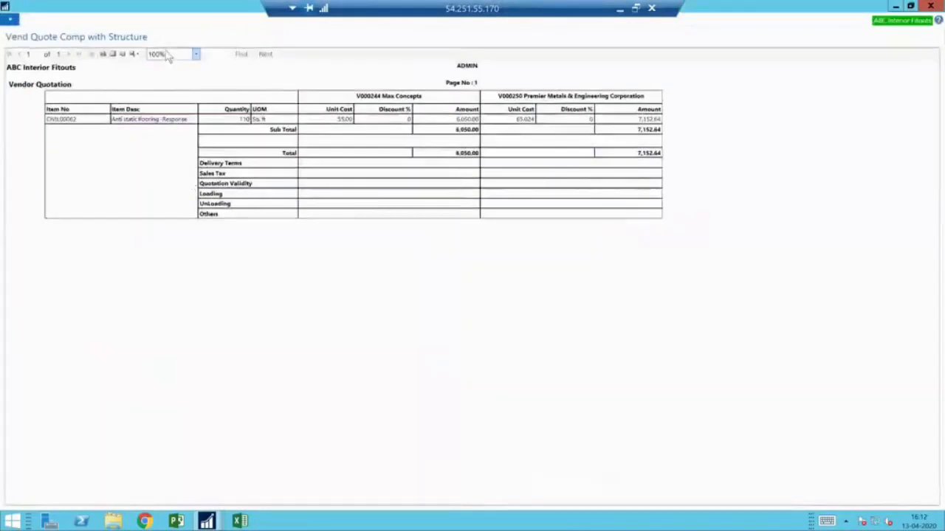
pyautogui.click(195, 54)
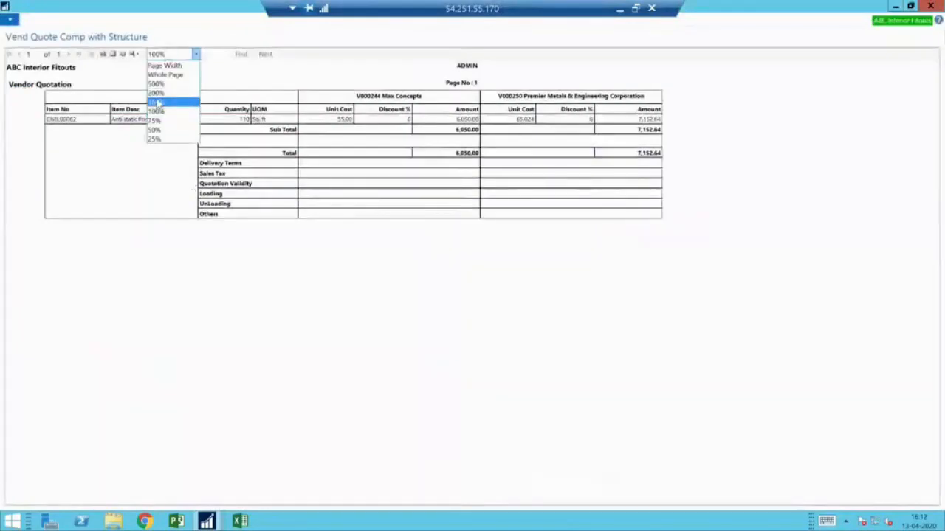
pyautogui.click(157, 103)
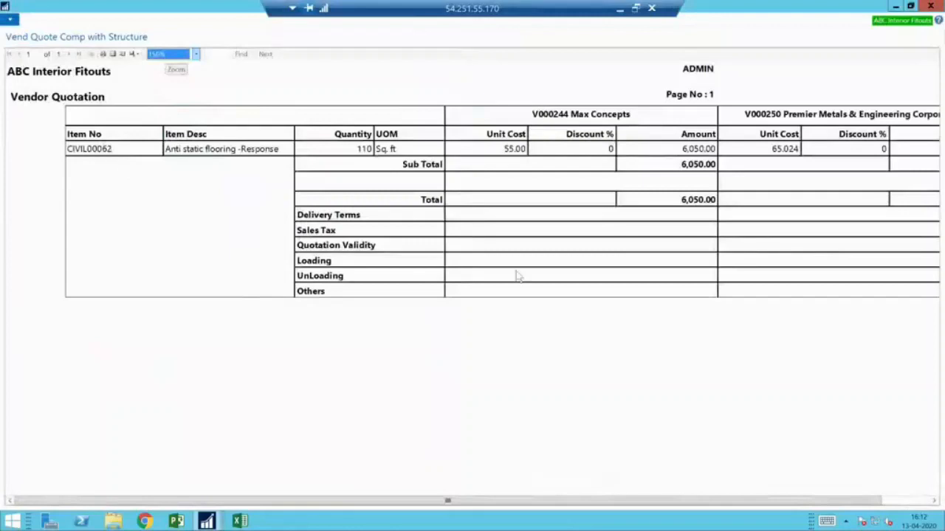
pyautogui.click(707, 404)
pyautogui.press('Right')
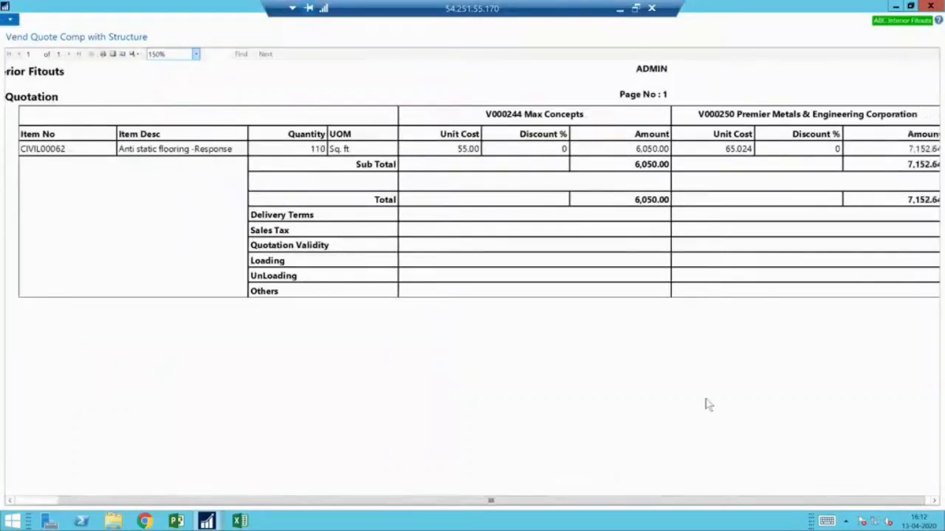
pyautogui.press('Right')
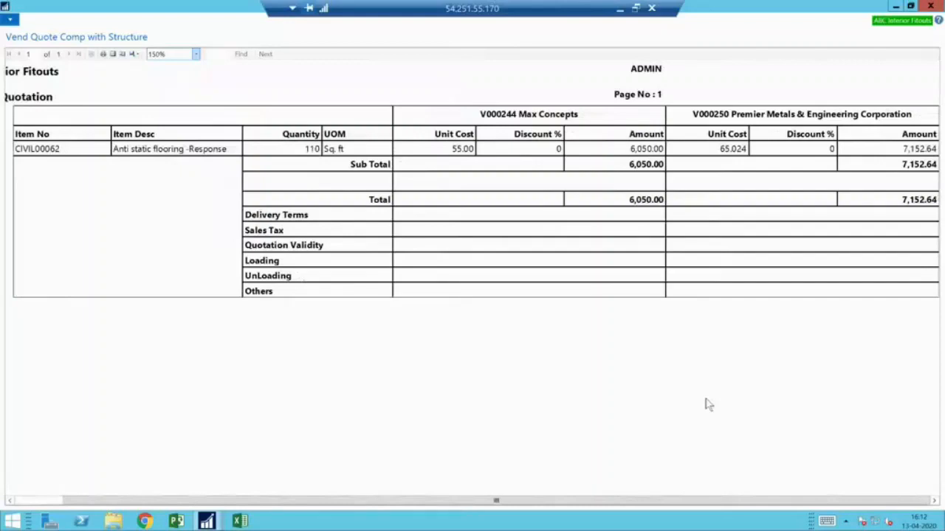
pyautogui.press('Escape')
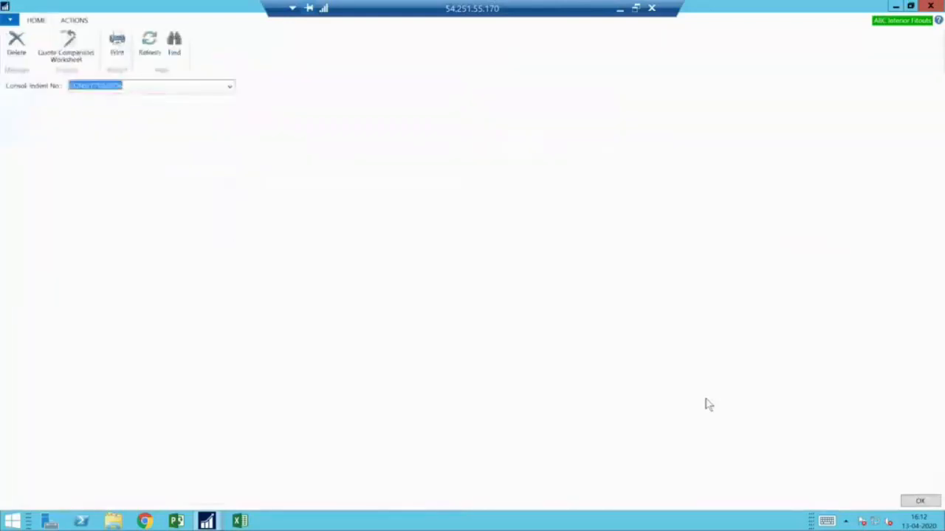
pyautogui.press('Escape')
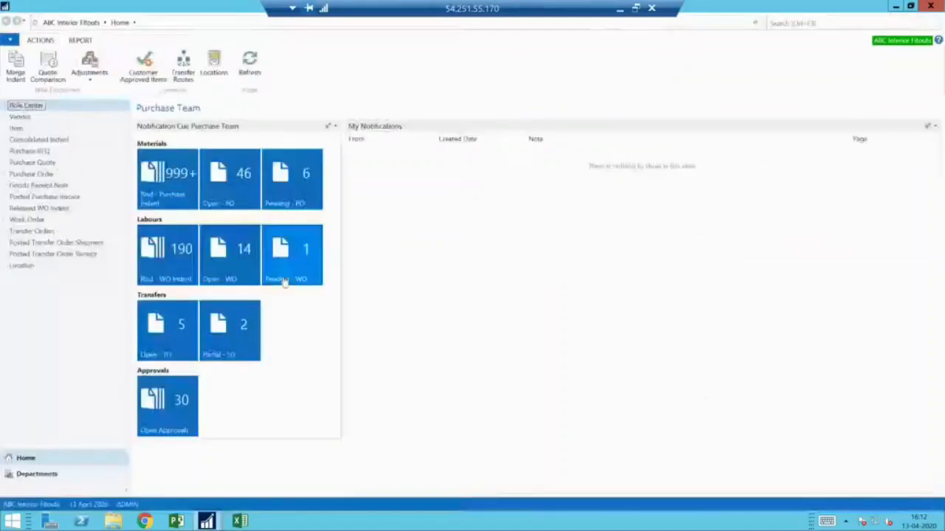
# - Preview the GST print of the Pratham Marketing purchase order for J1617-01 from the purchase order list
pyautogui.click(41, 177)
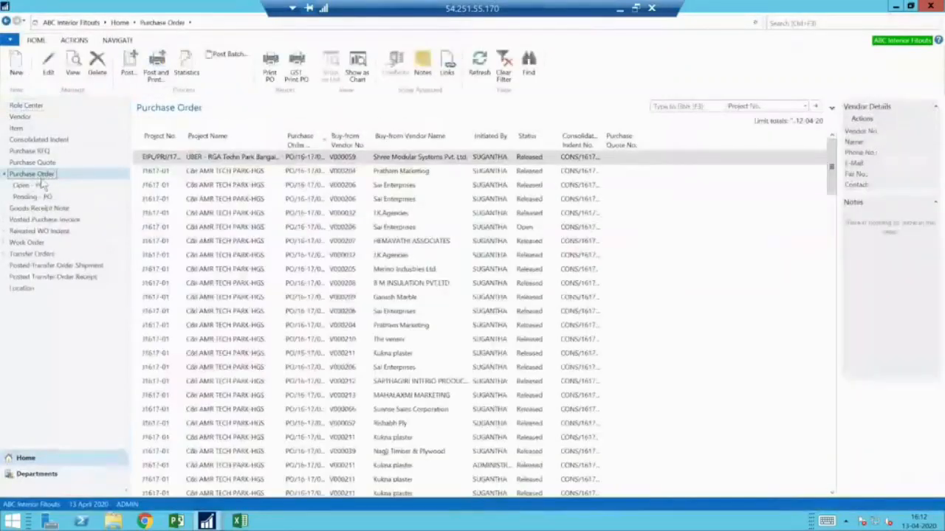
pyautogui.click(214, 174)
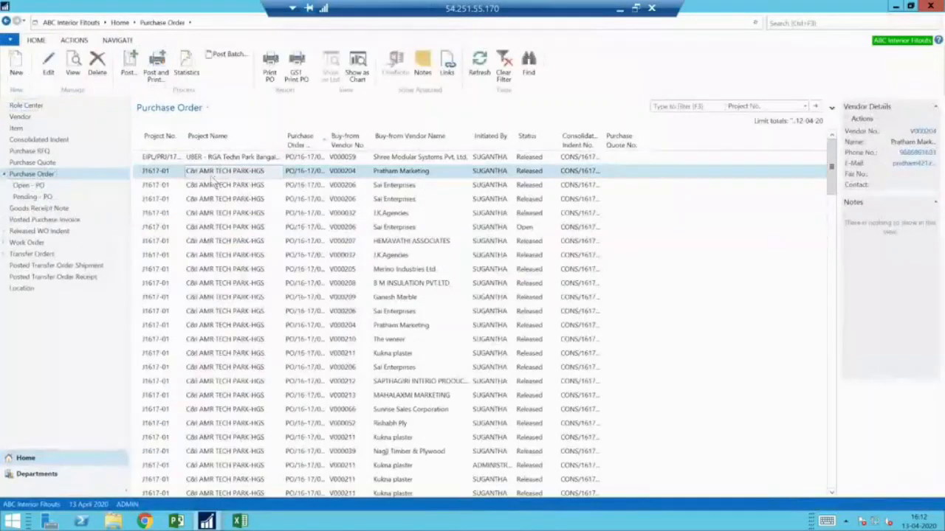
pyautogui.click(270, 66)
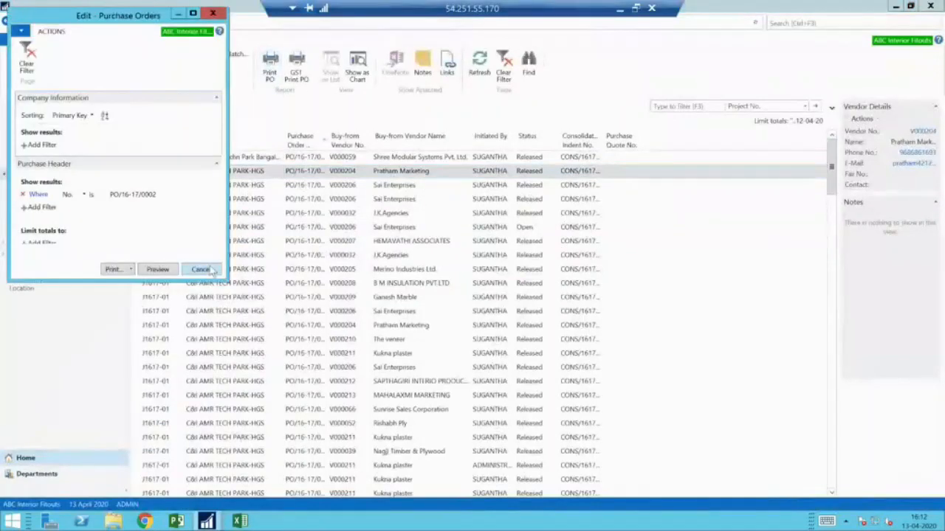
pyautogui.click(200, 269)
pyautogui.click(296, 67)
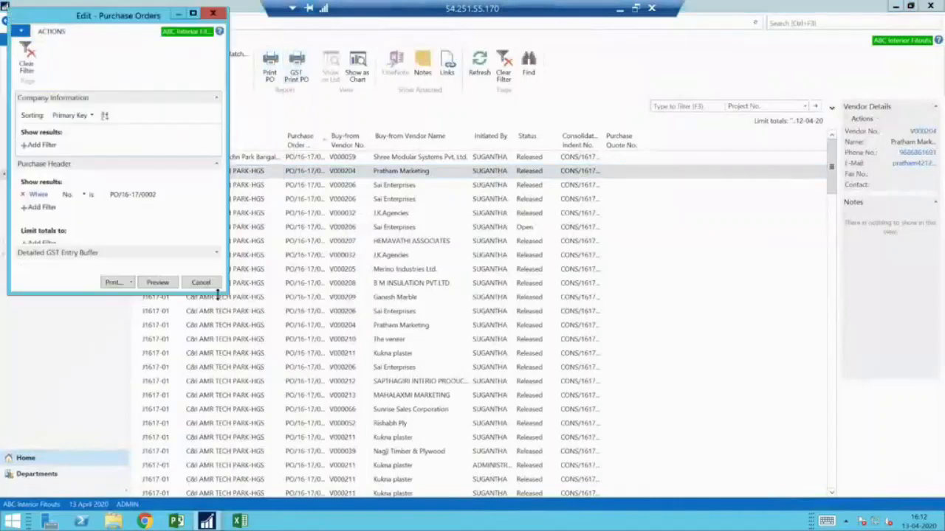
pyautogui.click(157, 283)
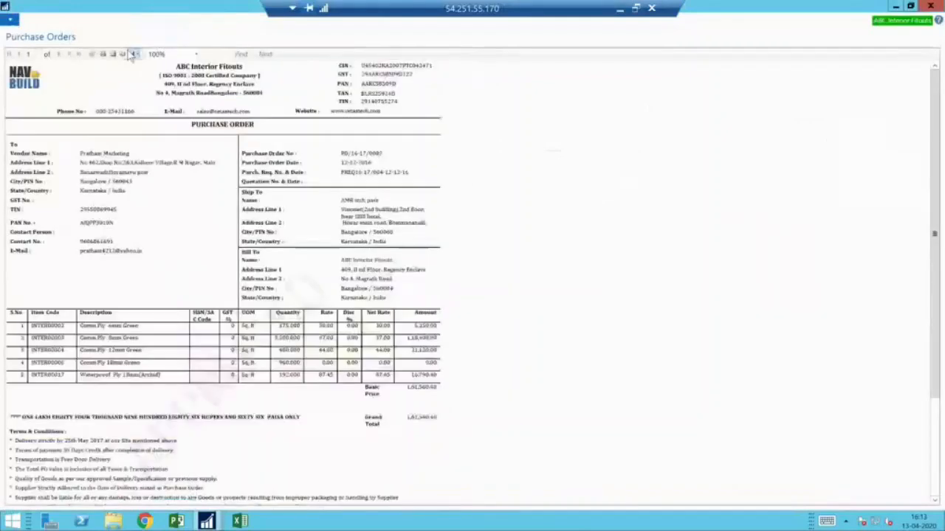
# - Show the purchase order in print layout at 150% zoom, review its item lines, terms and signature section, and close the preview
pyautogui.click(112, 54)
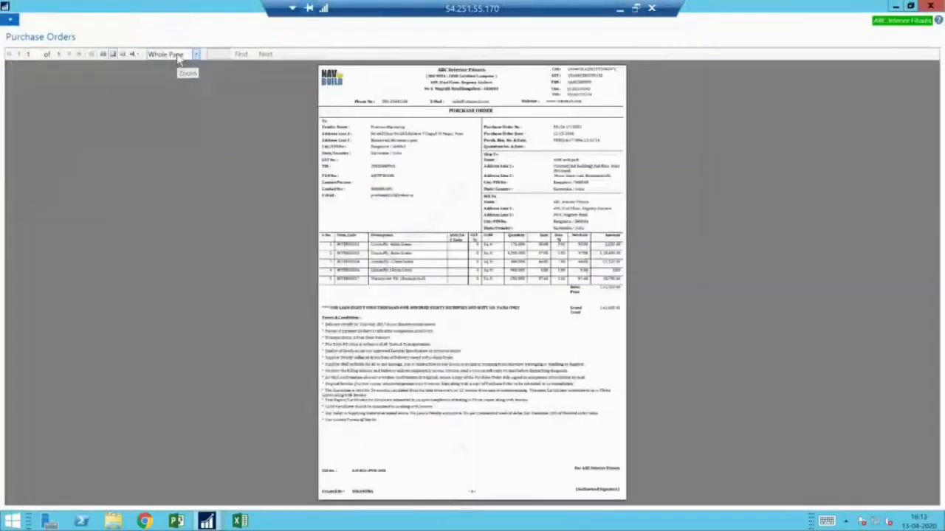
pyautogui.click(178, 57)
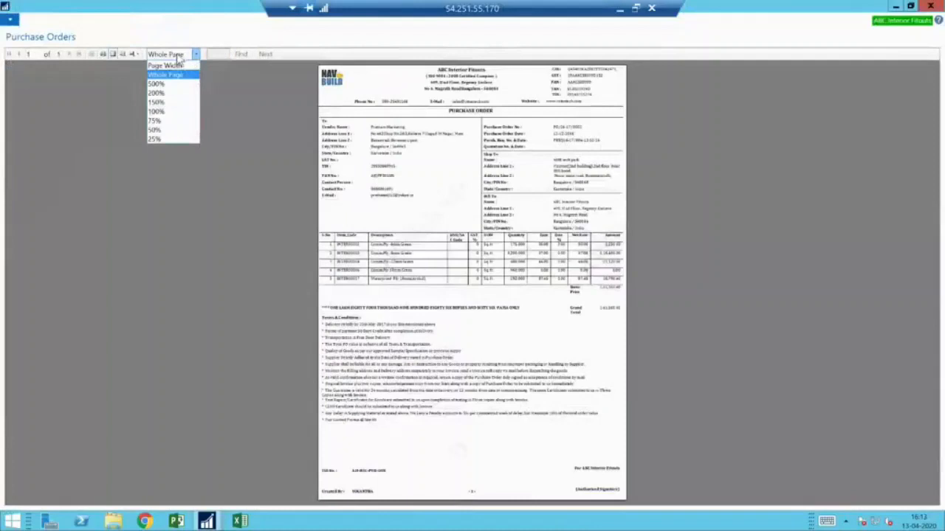
pyautogui.click(173, 103)
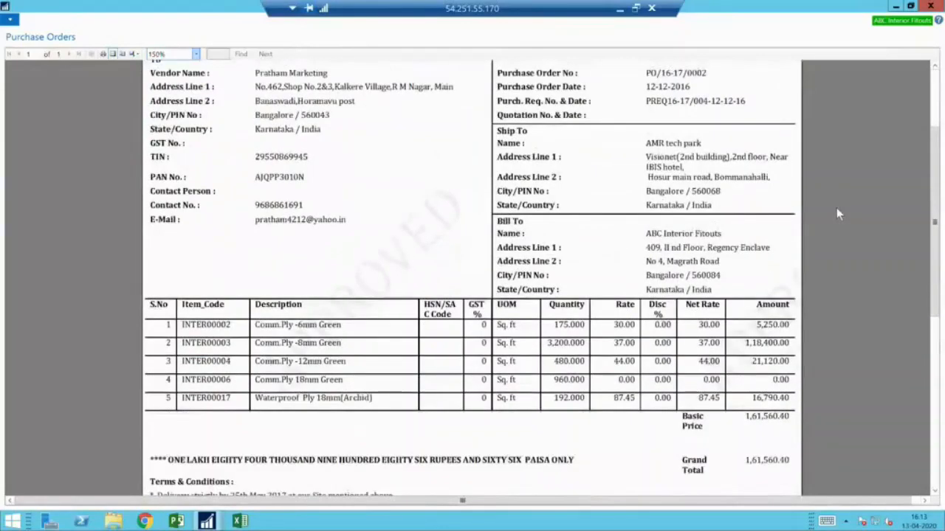
pyautogui.scroll(-3, 836, 207)
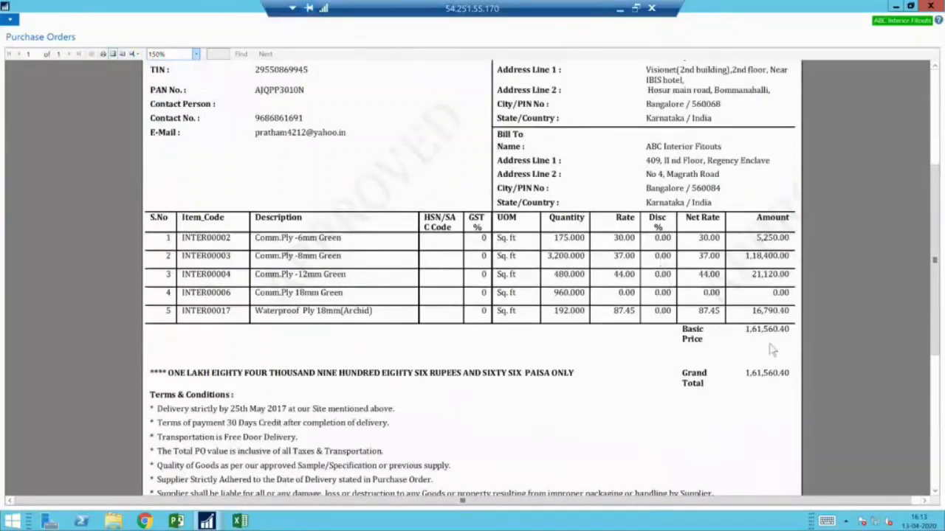
pyautogui.scroll(-7, 772, 351)
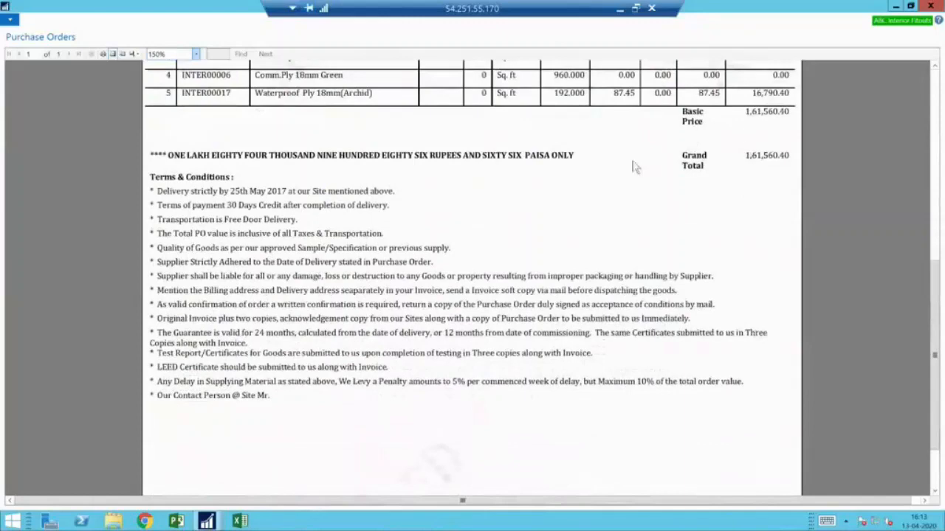
pyautogui.scroll(-3, 743, 233)
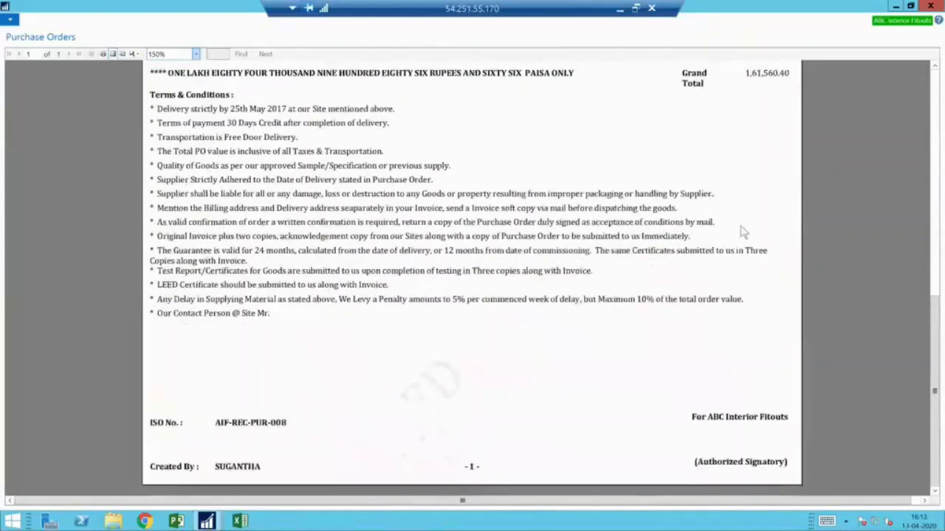
pyautogui.scroll(15, 743, 233)
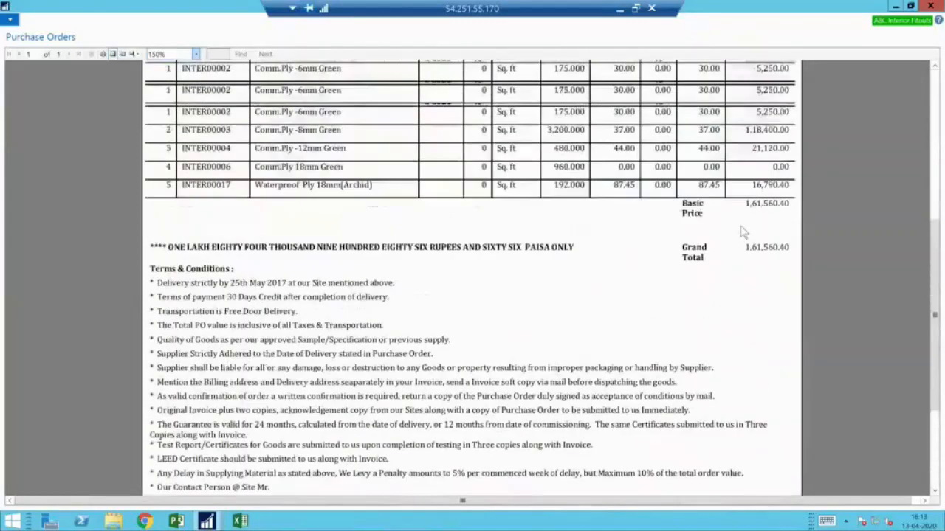
pyautogui.click(931, 6)
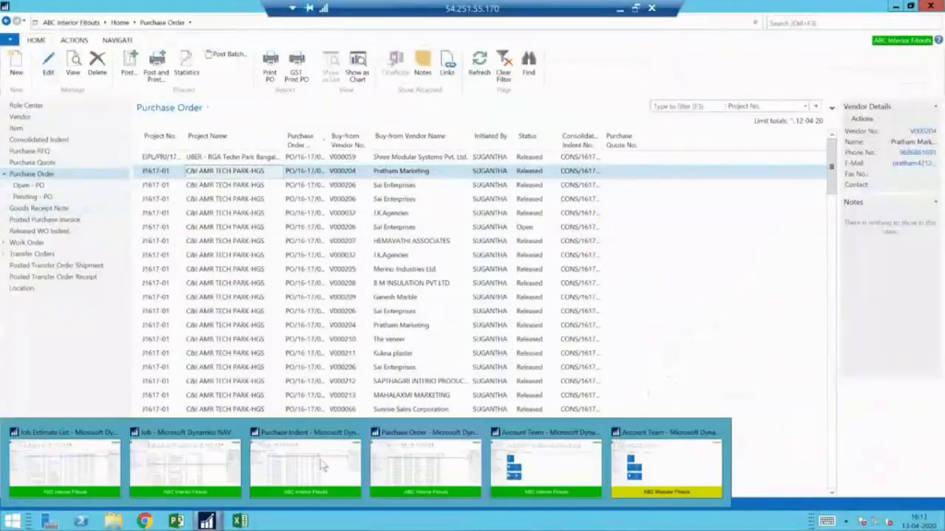
# - Open the goods receipt note list, widen its number column to fit, and preview the printout of the SRINIVASA ENTERPRISES receipt
pyautogui.click(38, 208)
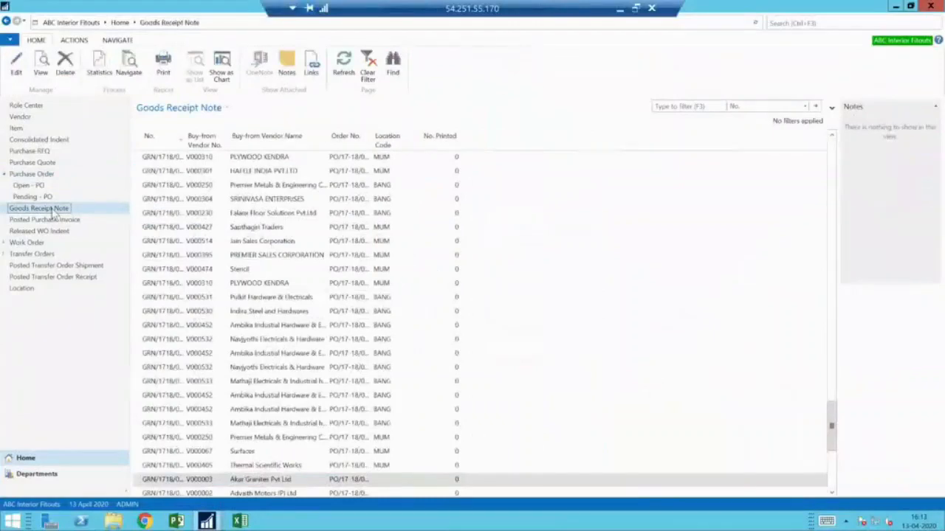
pyautogui.doubleClick(185, 143)
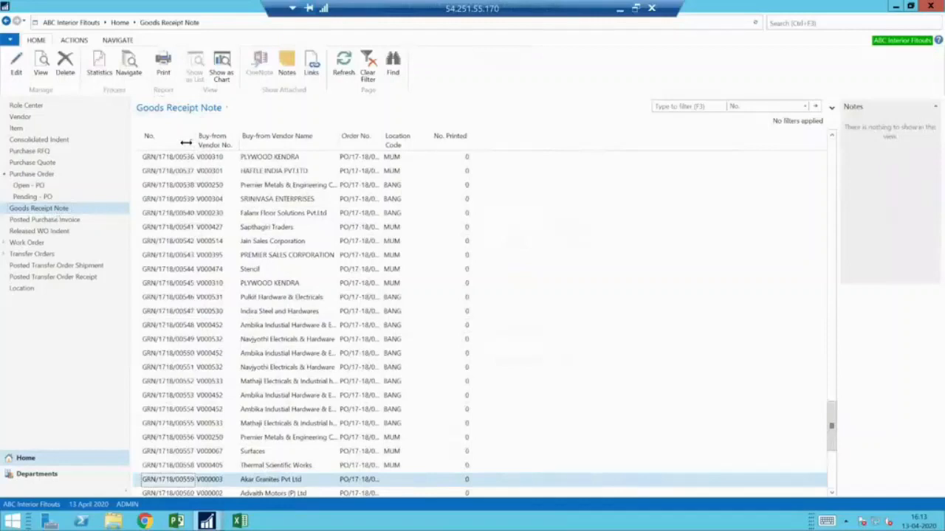
pyautogui.click(180, 205)
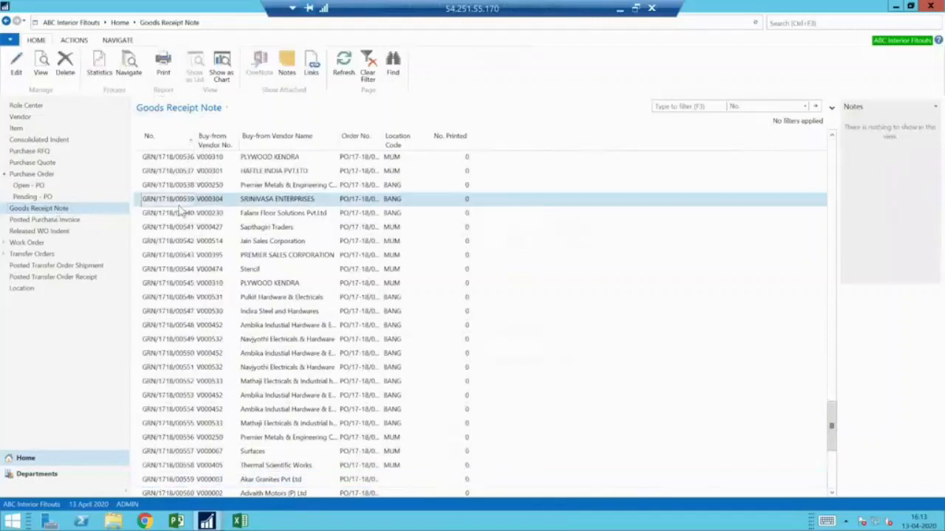
pyautogui.click(163, 68)
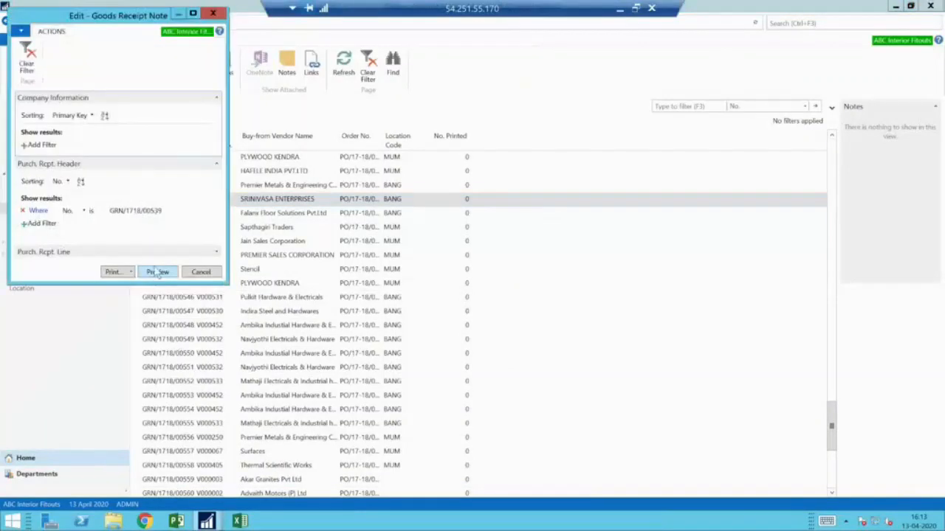
pyautogui.click(158, 273)
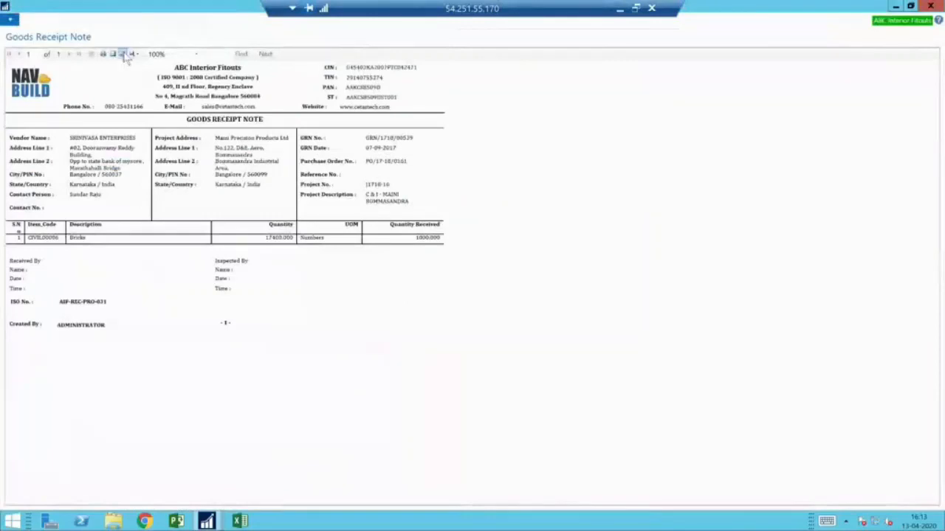
# - Show the goods receipt note in print layout at 150% zoom, examine its vendor, project and received quantity details, and close the preview
pyautogui.click(115, 56)
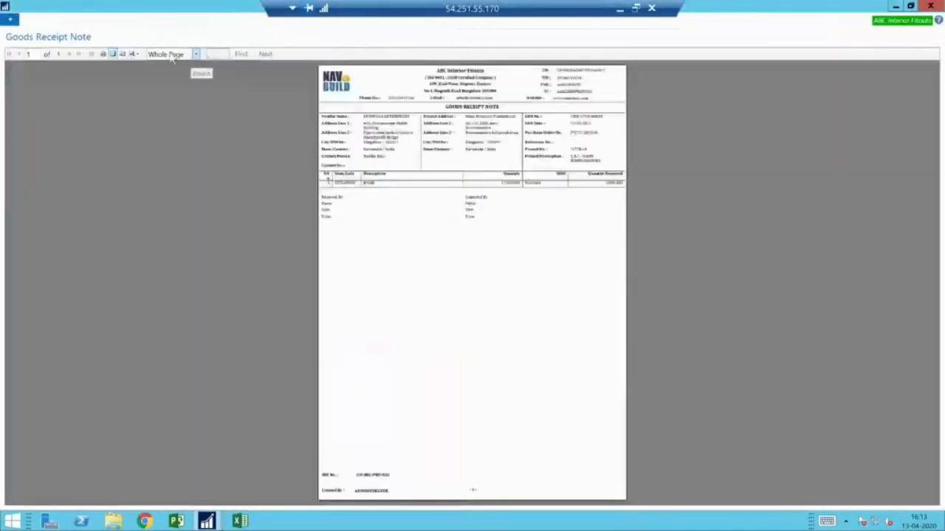
pyautogui.click(196, 54)
pyautogui.click(163, 104)
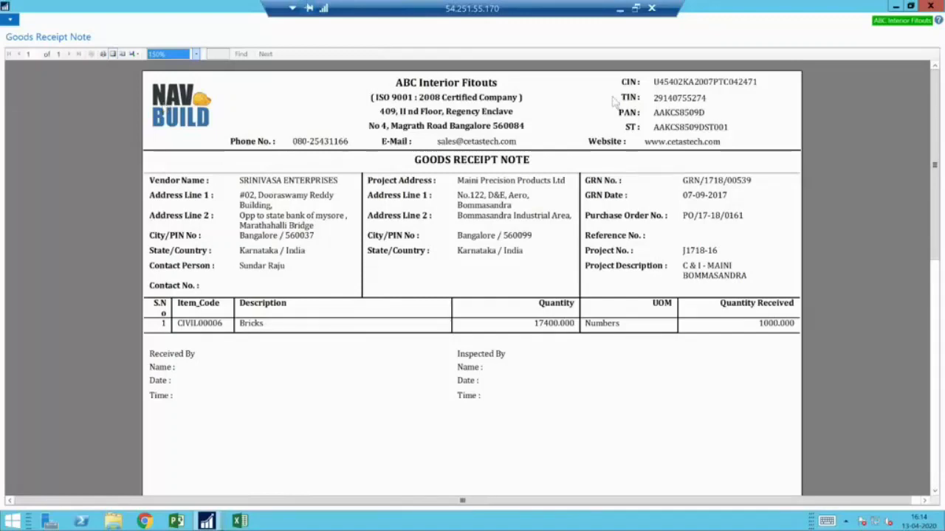
pyautogui.click(928, 6)
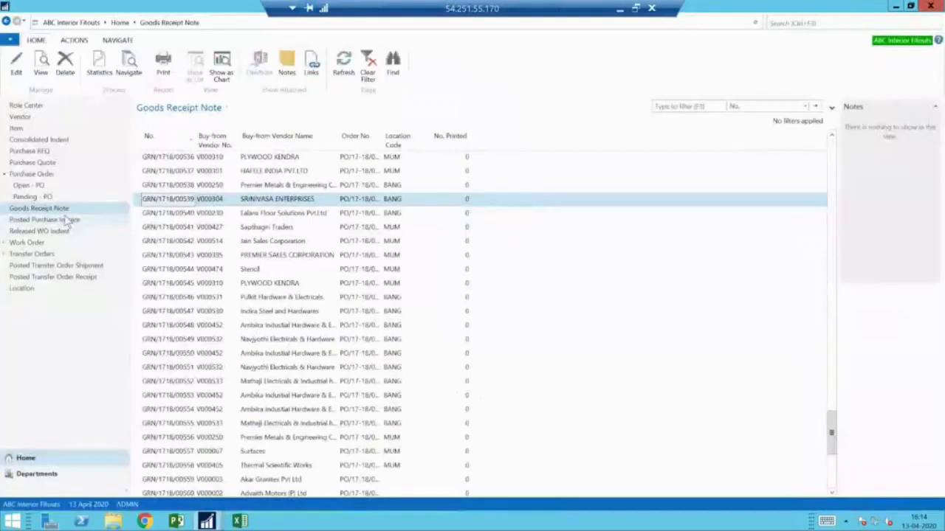
# - Open the work order indent list in the Purchase Indent window, examine the card of the first J1617-01 indent, and close it
pyautogui.click(5, 176)
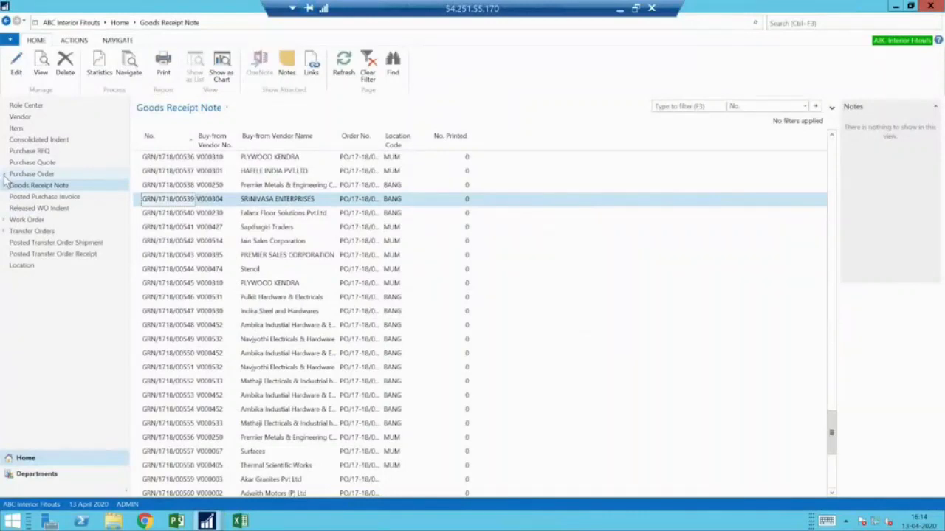
pyautogui.moveTo(206, 522)
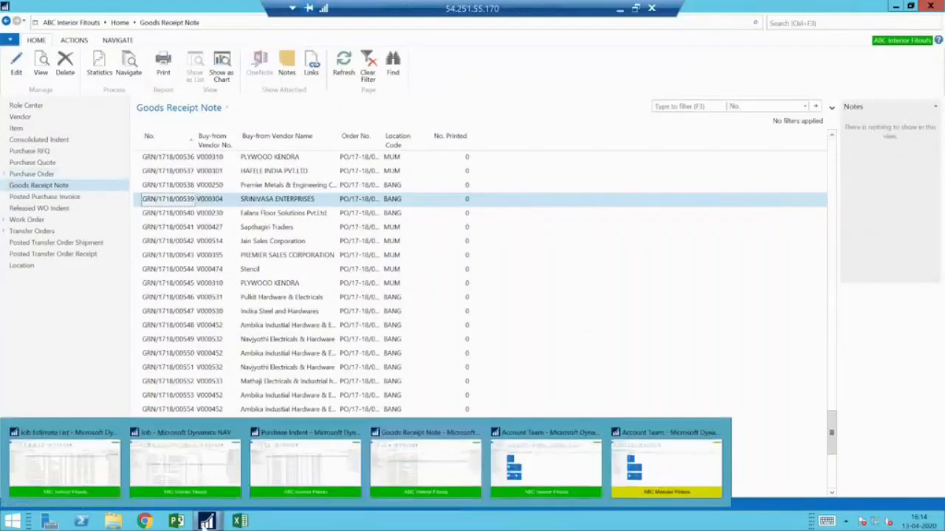
pyautogui.click(309, 466)
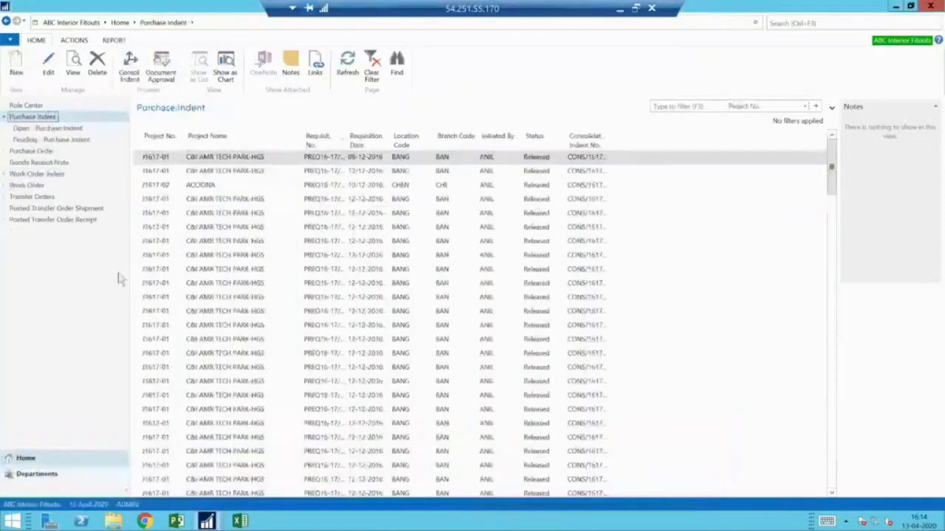
pyautogui.click(37, 173)
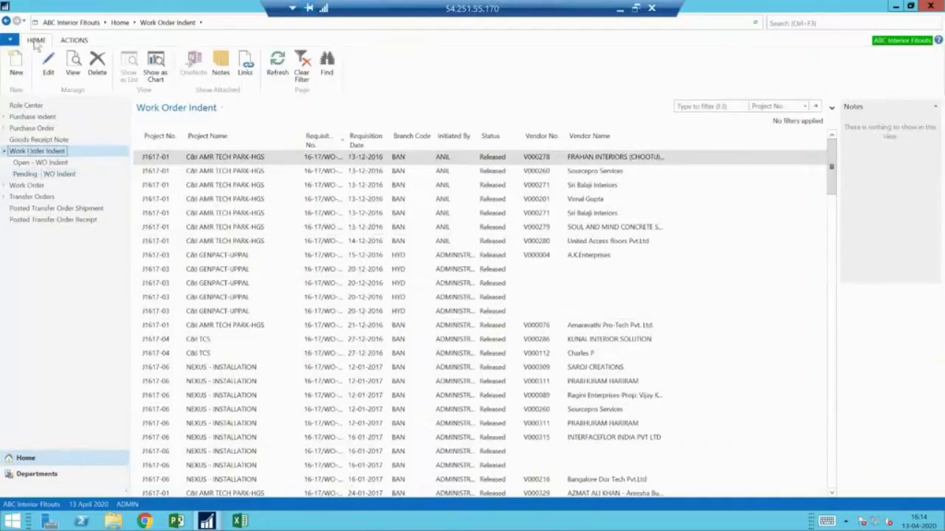
pyautogui.click(48, 65)
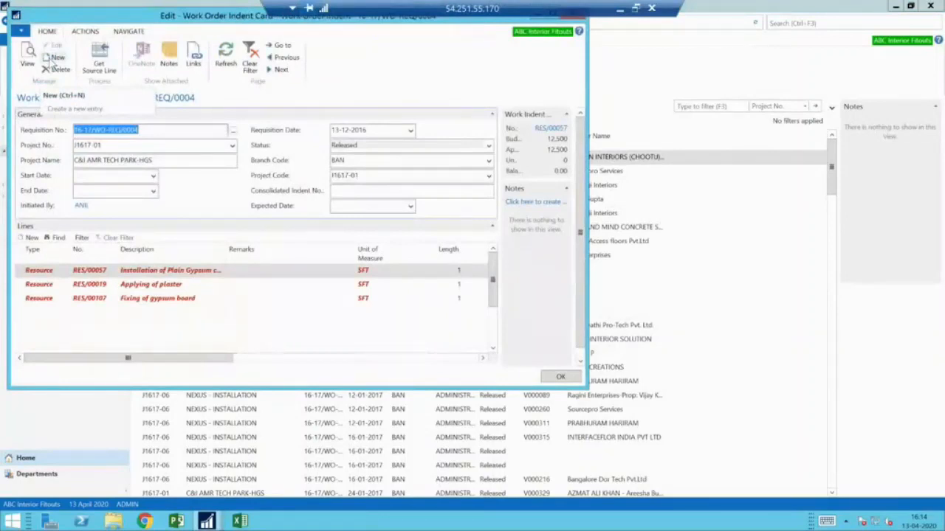
pyautogui.click(560, 379)
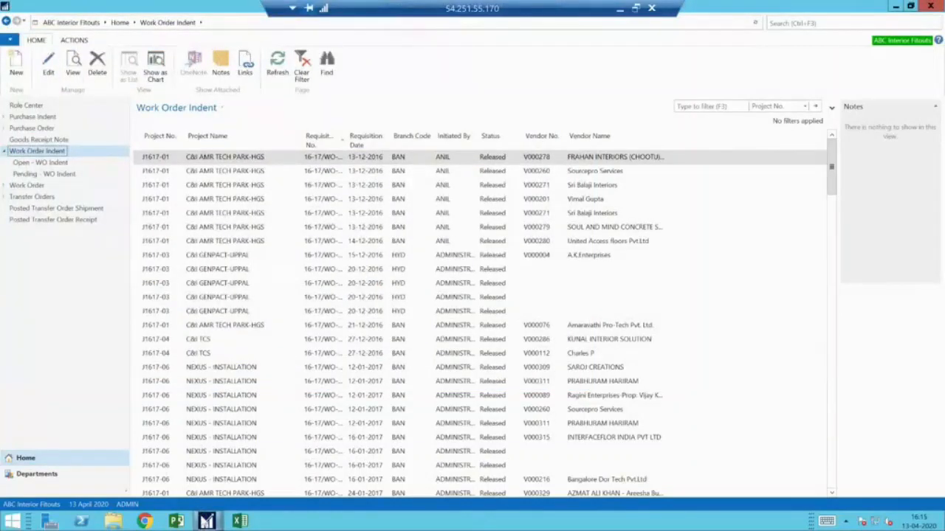
# - Open the work order list and preview the printout of work order 16-17/E-WO/0001
pyautogui.moveTo(206, 521)
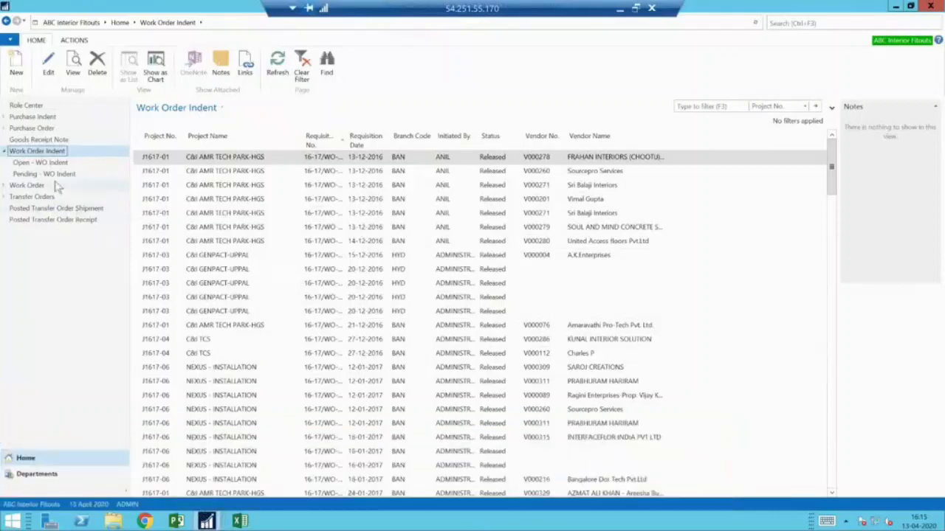
pyautogui.click(58, 186)
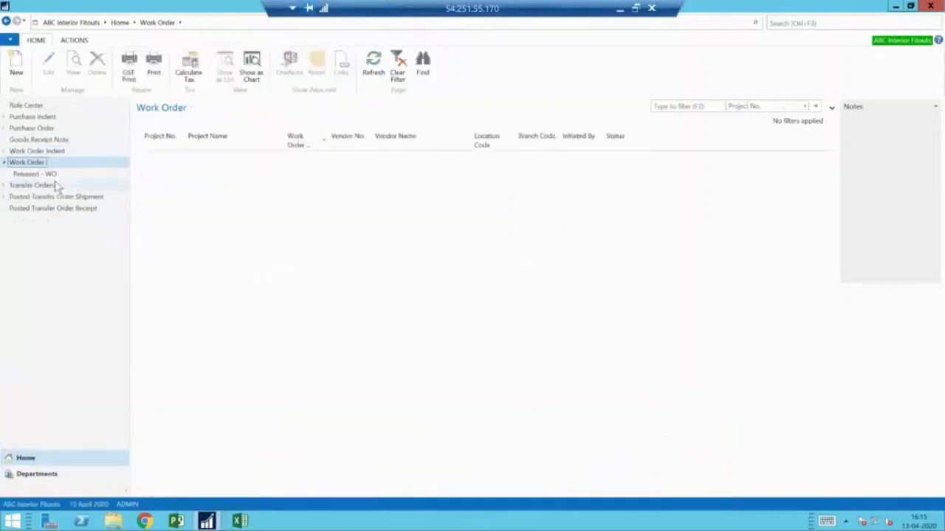
pyautogui.click(152, 71)
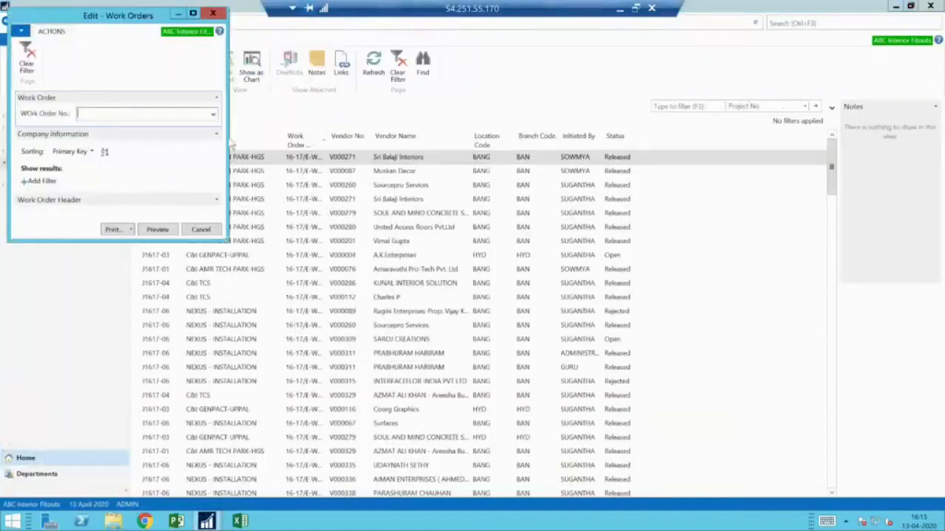
pyautogui.click(213, 113)
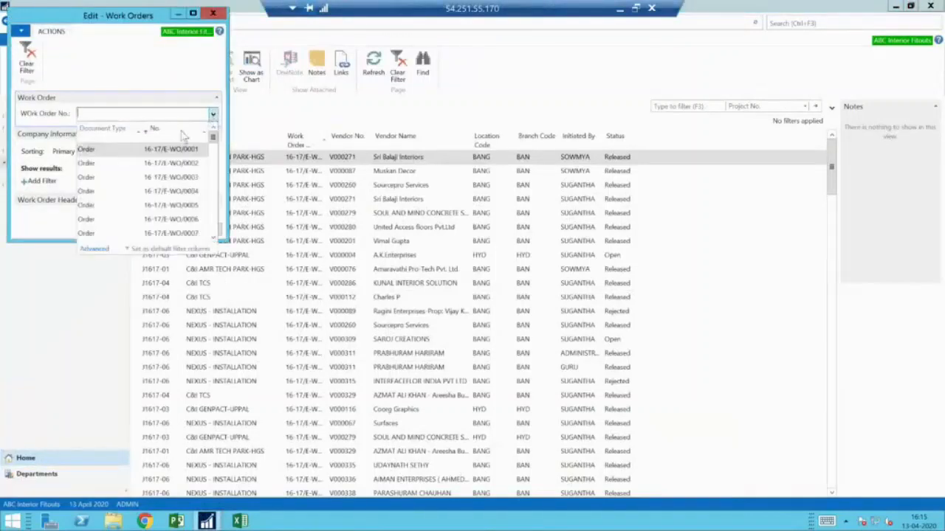
pyautogui.click(176, 150)
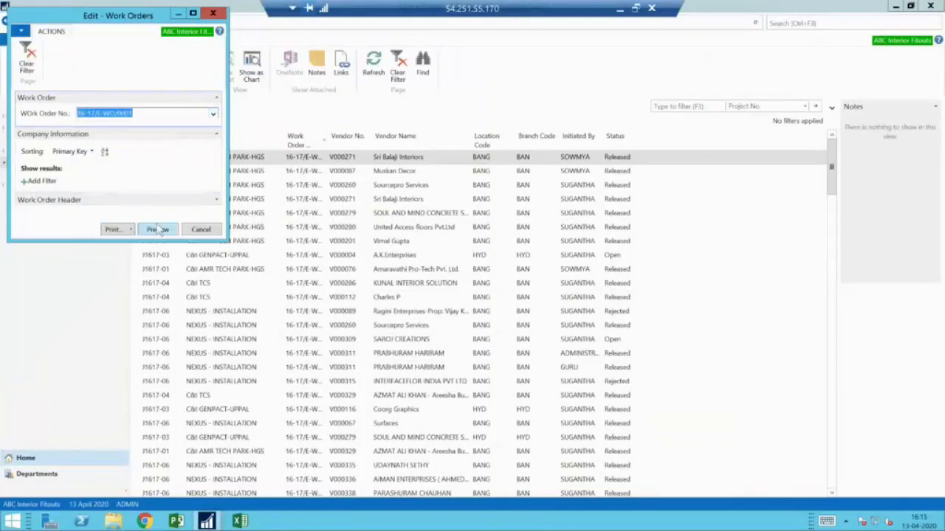
pyautogui.click(157, 229)
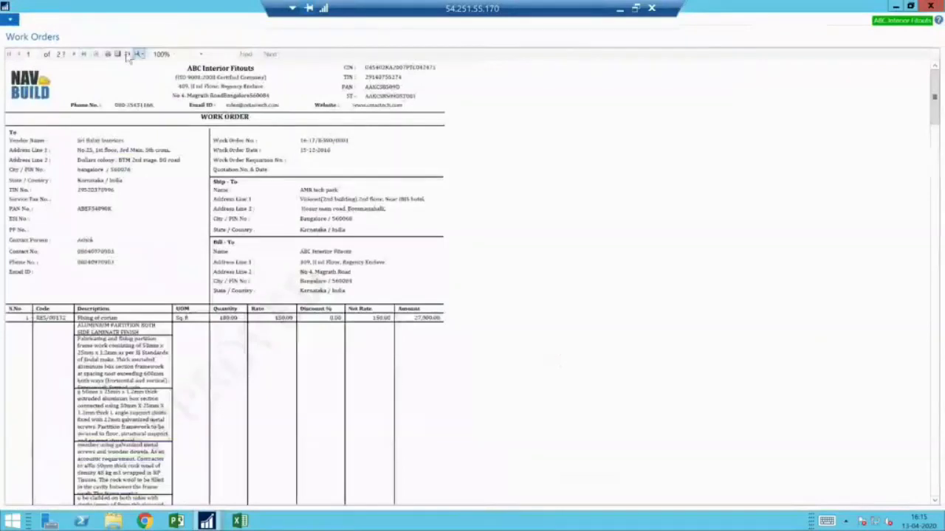
# - Show the work order in print layout at 100% zoom, review its vendor details and item description, and close the preview
pyautogui.click(124, 53)
pyautogui.press('Escape')
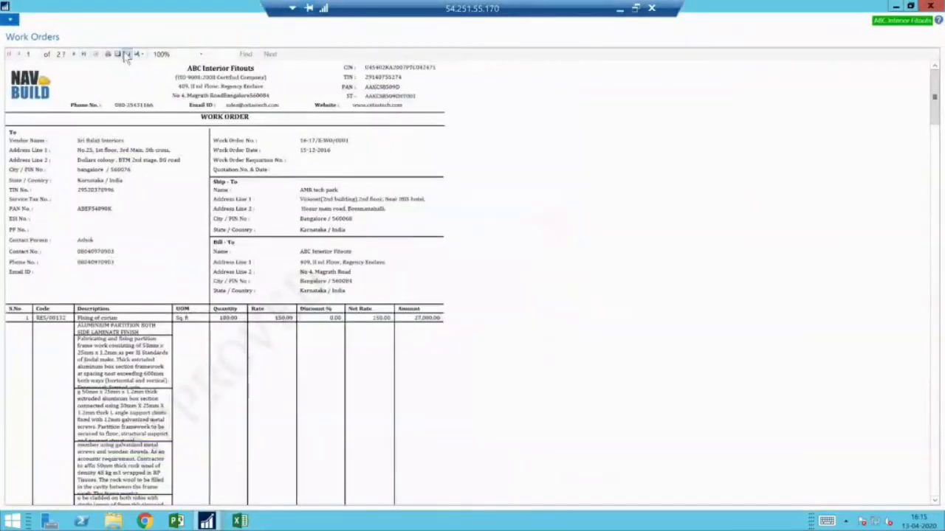
pyautogui.click(118, 55)
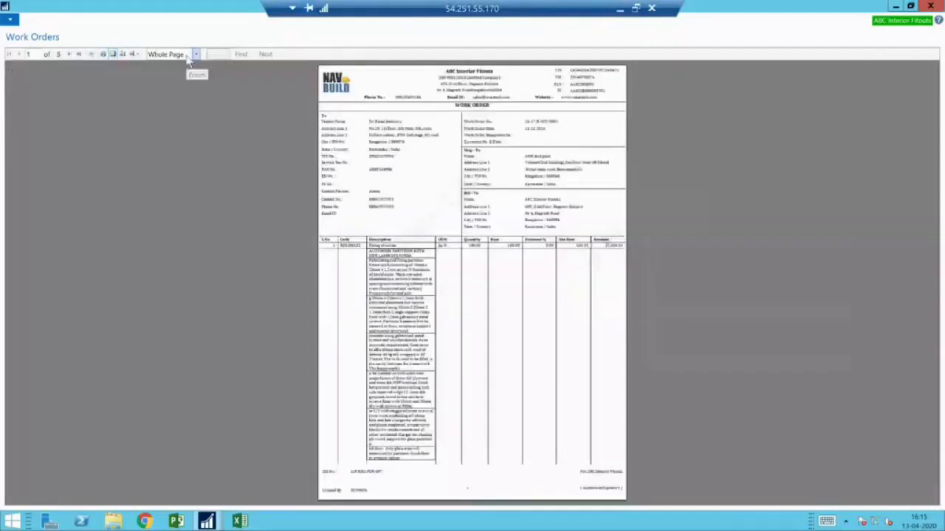
pyautogui.click(195, 55)
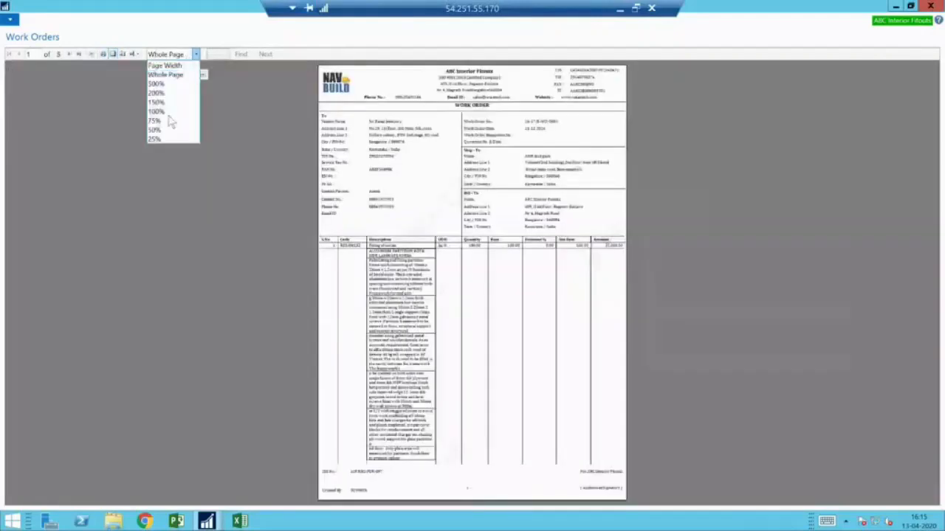
pyautogui.click(170, 114)
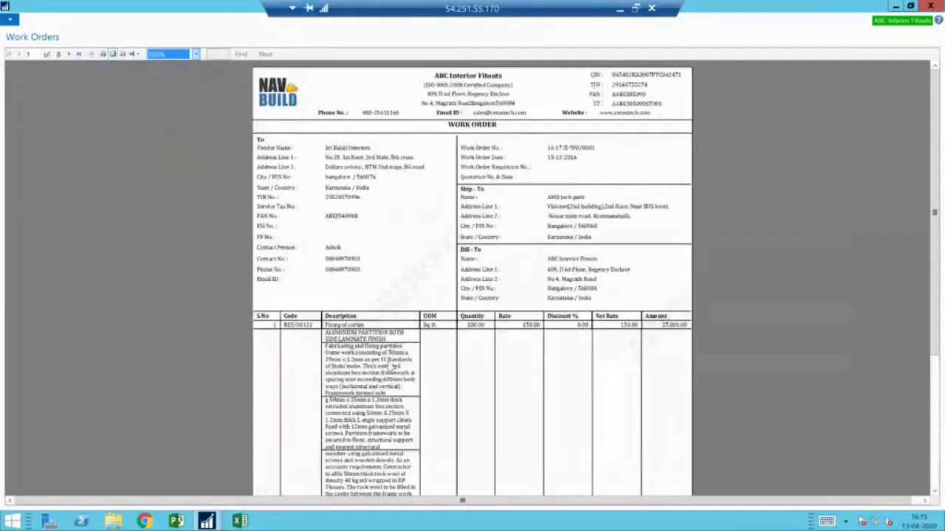
pyautogui.scroll(-3, 390, 367)
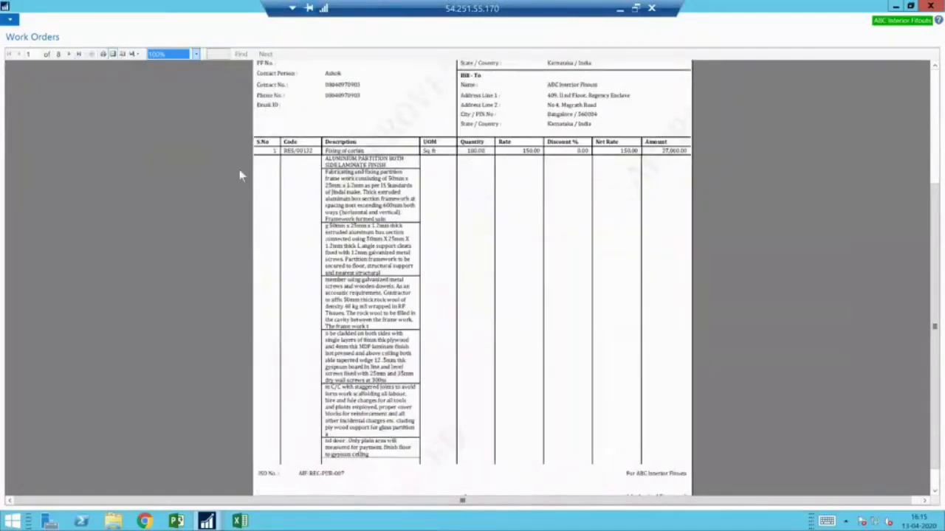
pyautogui.click(939, 6)
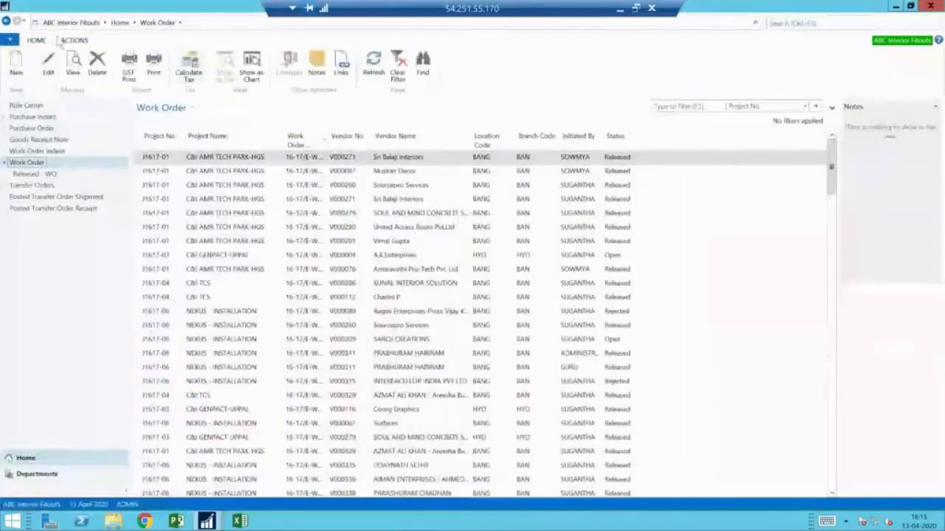
# - Open the card of the first work order for Sri Balaji Interiors, check its M-Book worksheet, and close the worksheet
pyautogui.click(42, 69)
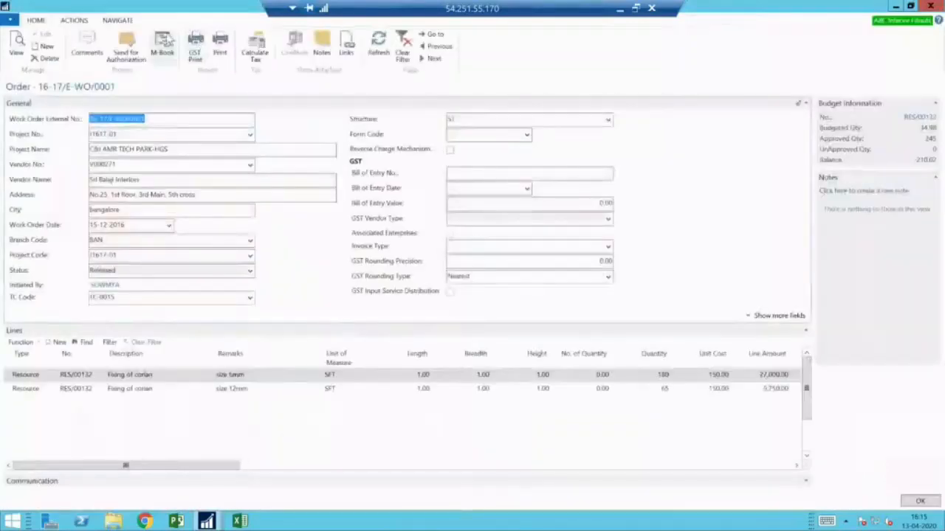
pyautogui.click(164, 44)
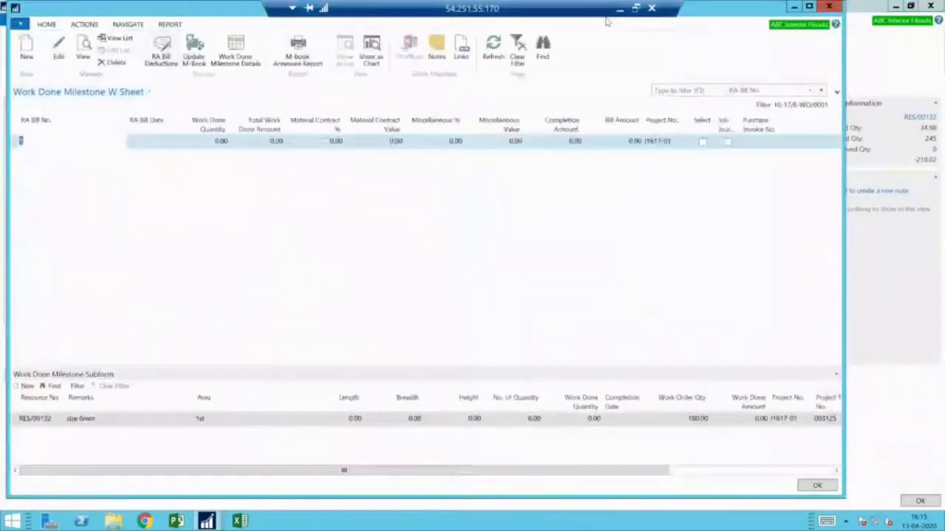
pyautogui.click(829, 7)
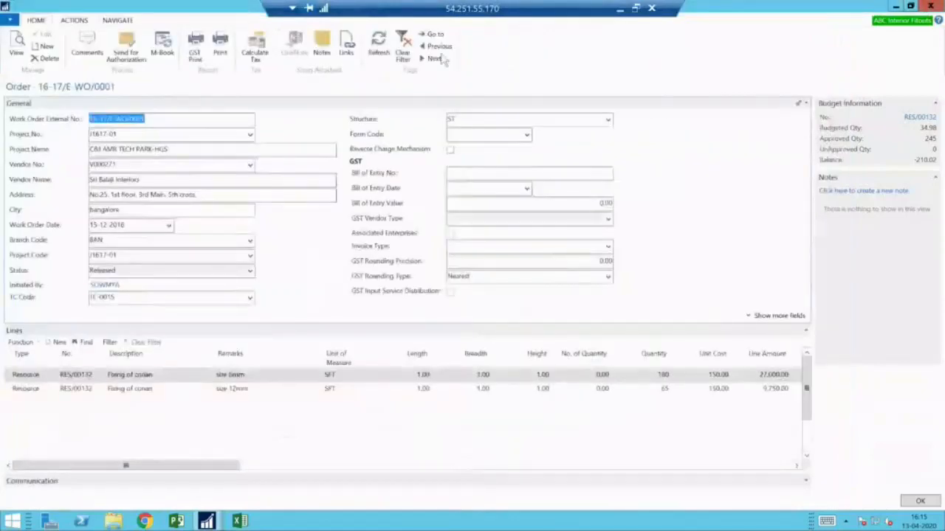
# - Move to the following work order, 16-17/E-WO/0002, and show its M-Book worksheet in a maximized window
pyautogui.click(433, 58)
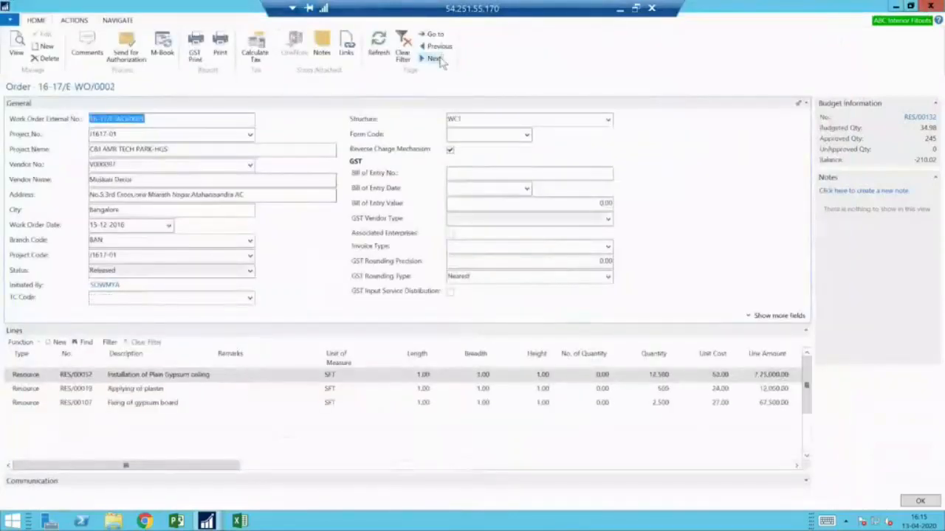
pyautogui.click(164, 48)
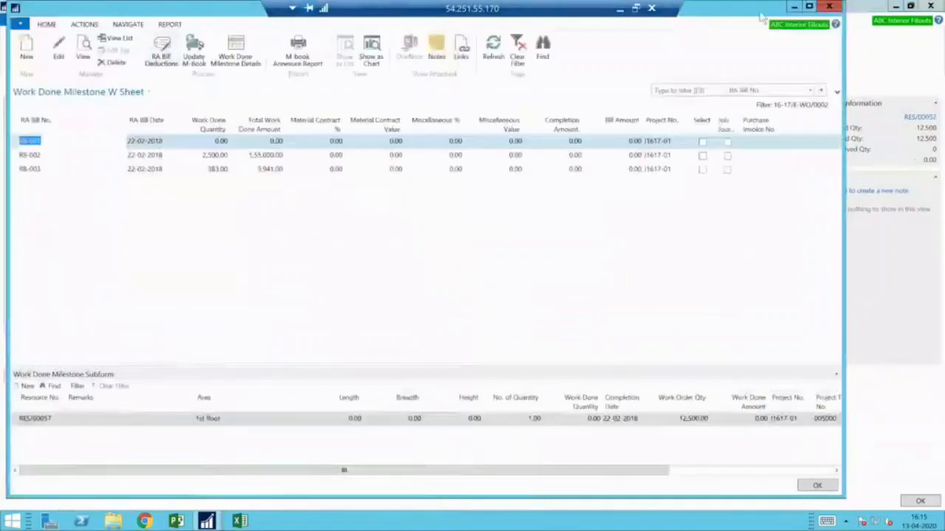
pyautogui.click(809, 7)
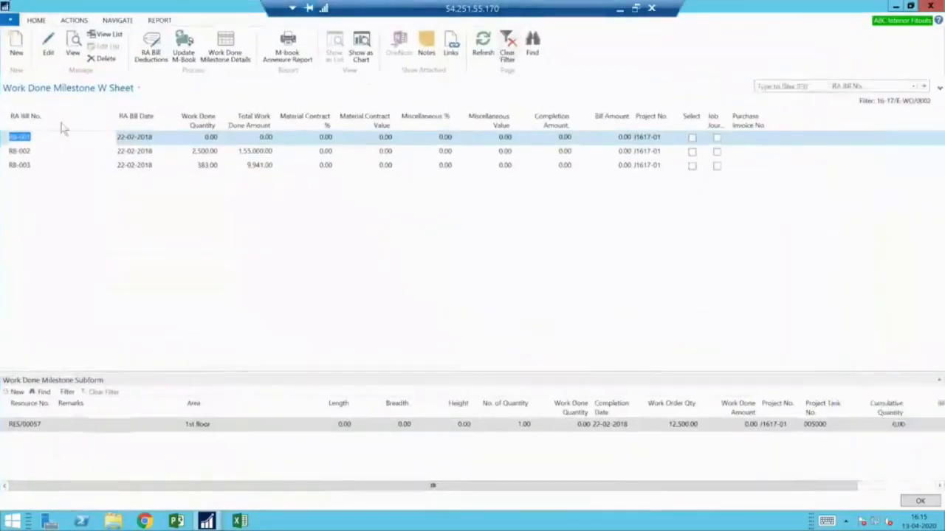
# - Preview the M-book annexure report for RA bill RB-002 and close the preview
pyautogui.click(34, 151)
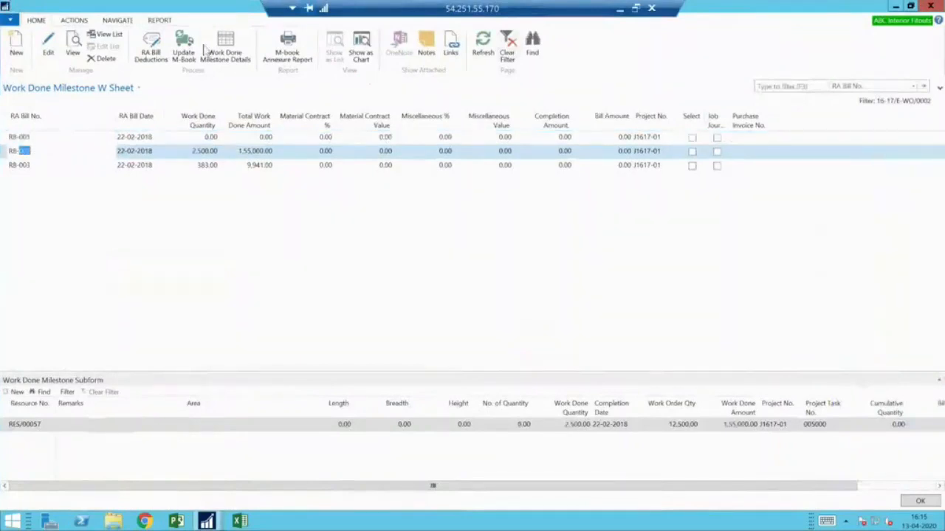
pyautogui.click(286, 64)
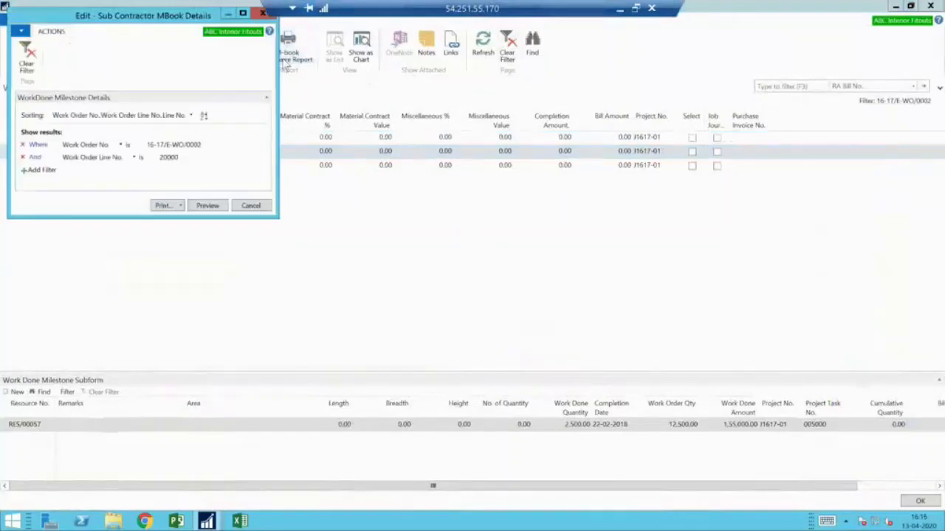
pyautogui.click(210, 206)
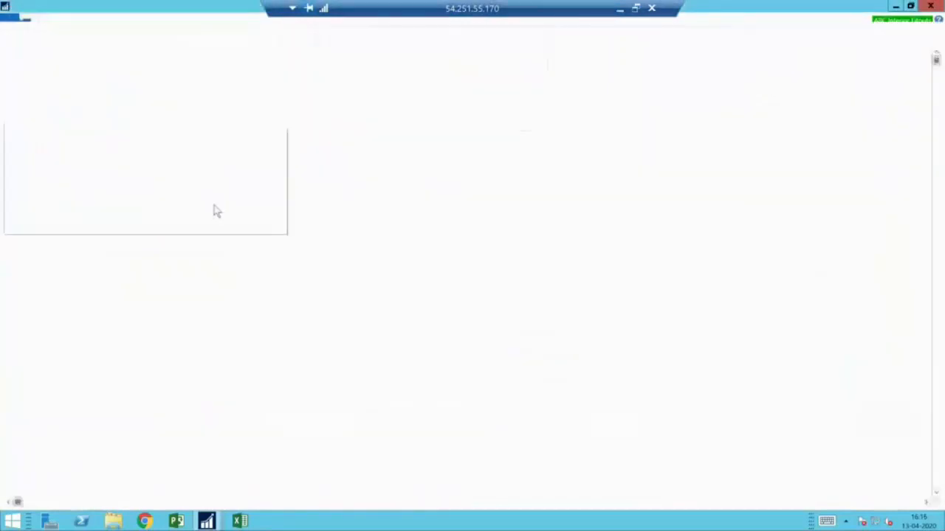
pyautogui.click(930, 6)
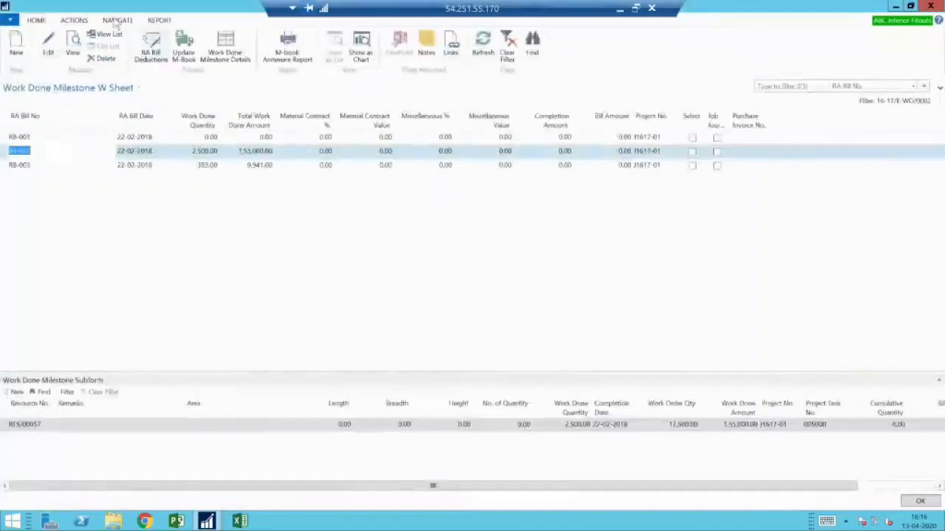
# - Preview the subcontractor's bill for RB-002 at 150% zoom, review its work done, deductions and net amount, and close the preview
pyautogui.click(118, 22)
pyautogui.click(158, 22)
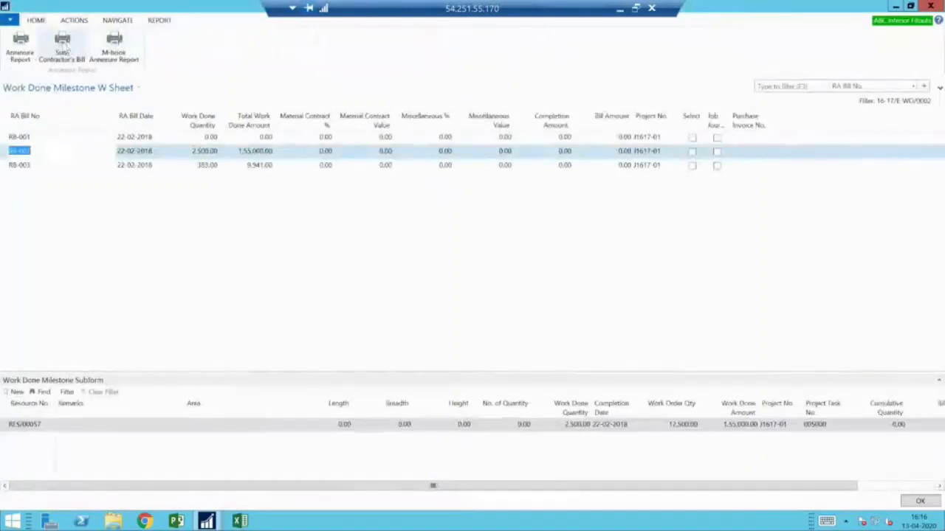
pyautogui.click(62, 44)
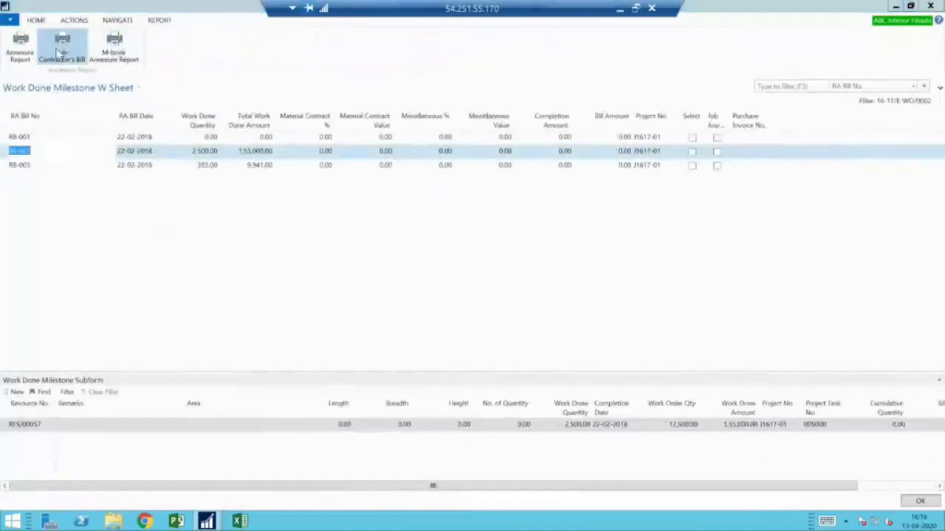
pyautogui.click(215, 191)
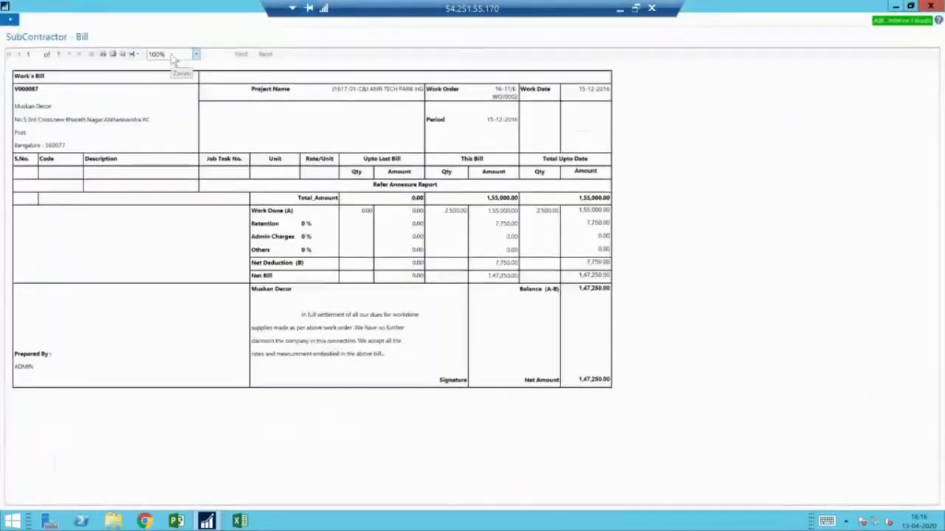
pyautogui.click(195, 54)
pyautogui.click(164, 102)
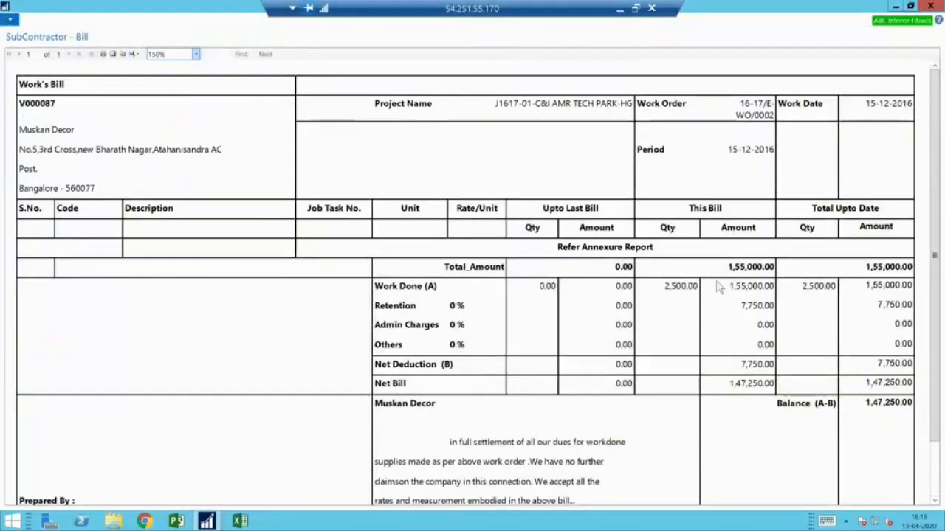
pyautogui.scroll(-2, 717, 286)
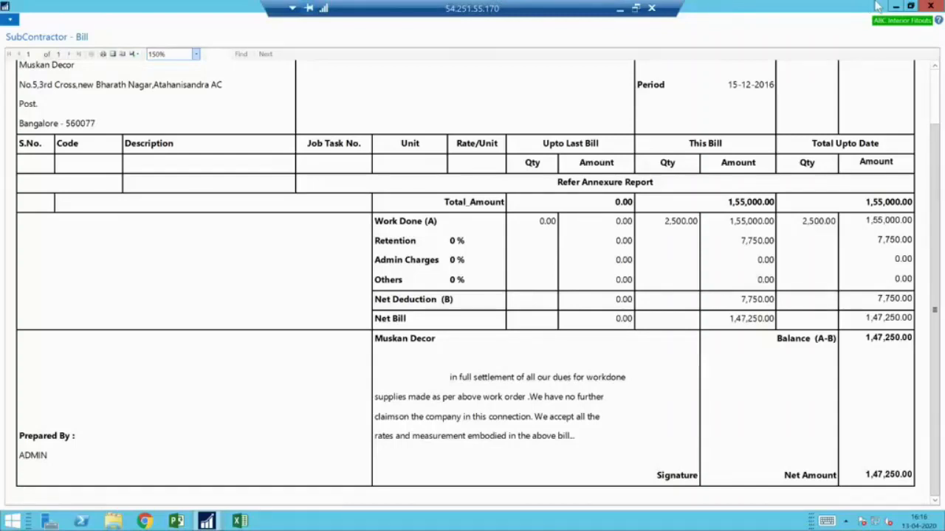
pyautogui.click(931, 5)
# - Select RA bill RB-003 in the M-Book worksheet, review its processing and billing actions, and close the worksheet and work order card
pyautogui.click(116, 164)
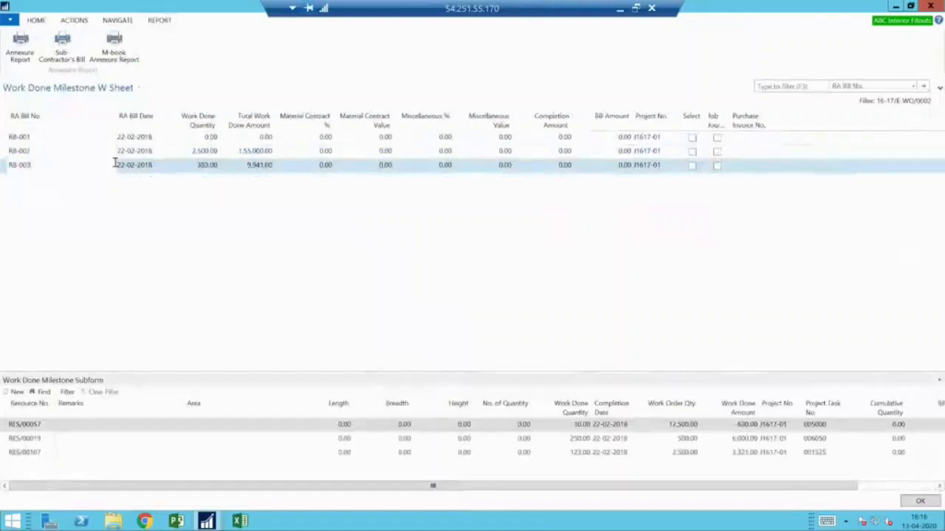
pyautogui.click(35, 20)
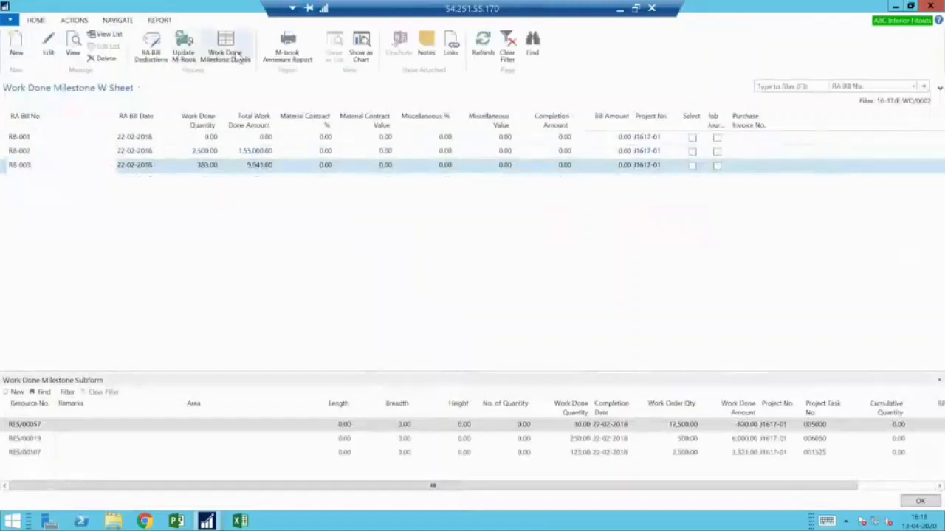
pyautogui.click(75, 20)
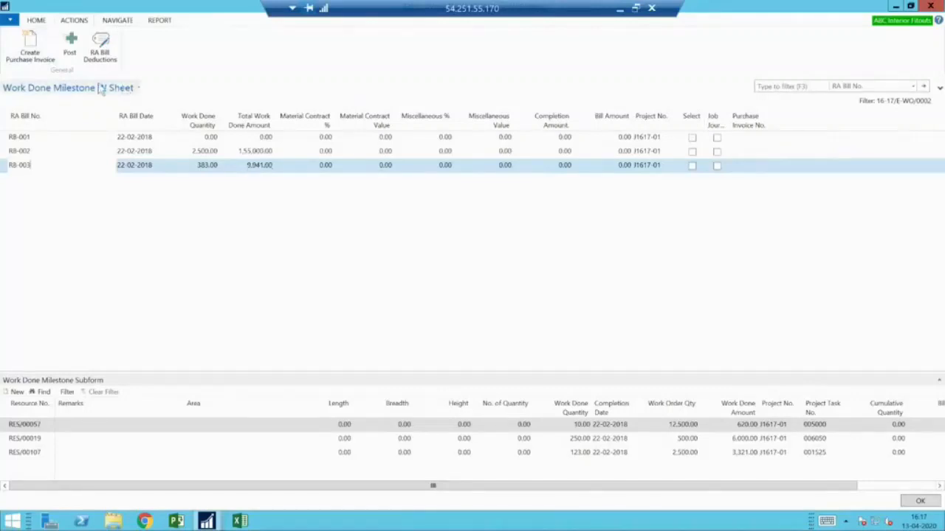
pyautogui.click(22, 58)
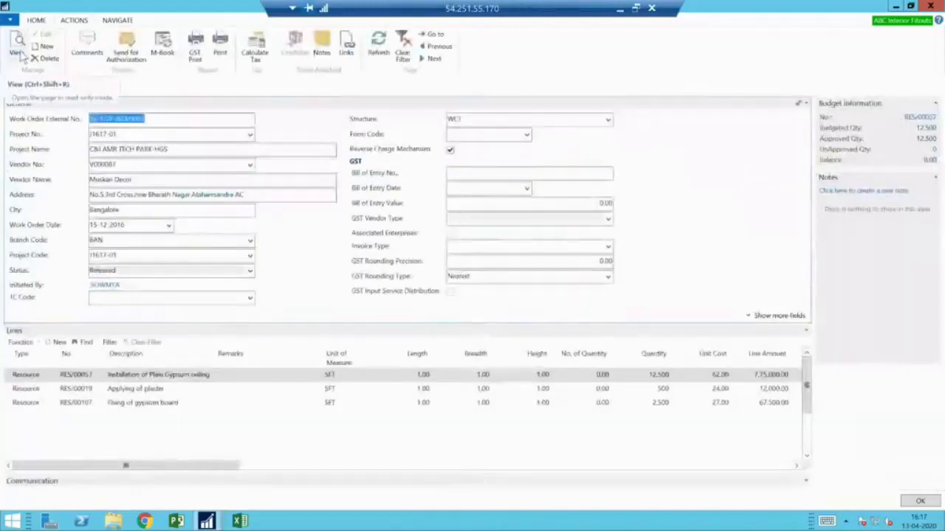
pyautogui.press('Escape')
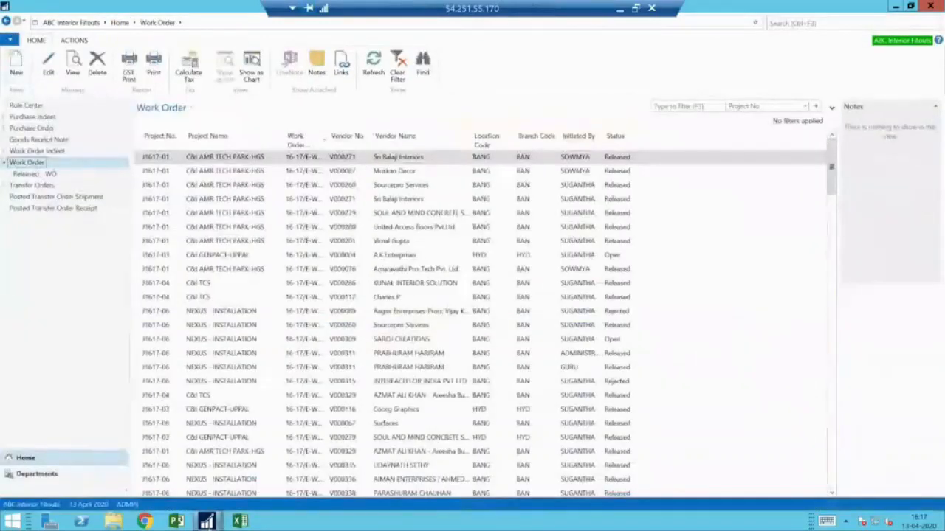
# - Switch to the Job Estimate List window, look at the customer list, and show the projects list
pyautogui.moveTo(206, 522)
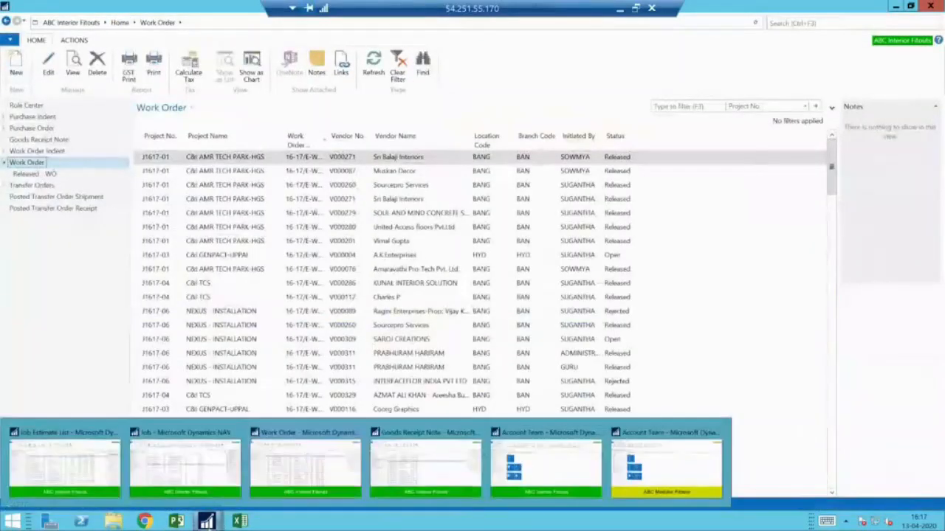
pyautogui.click(63, 468)
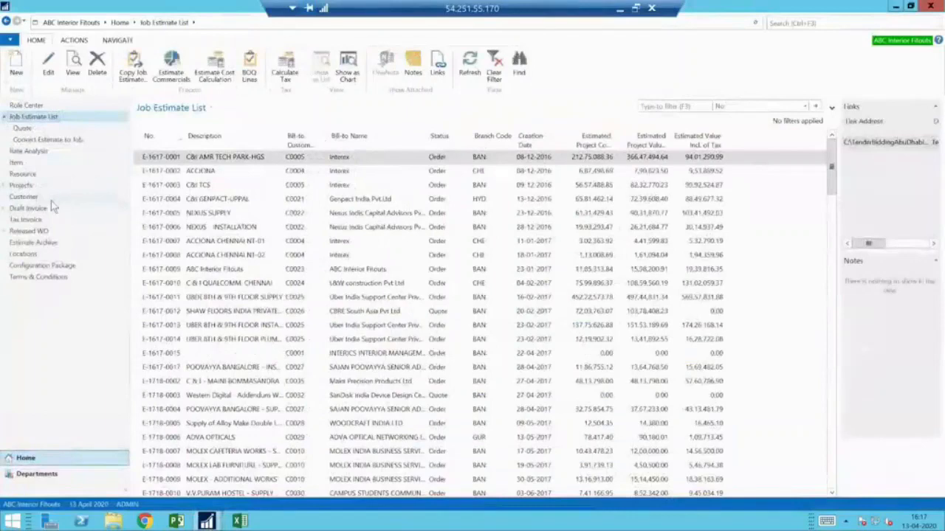
pyautogui.click(51, 200)
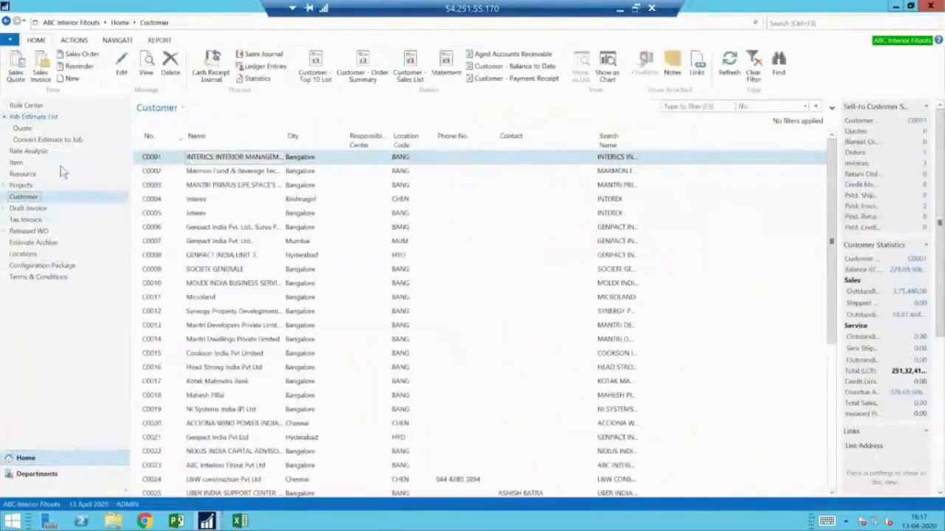
pyautogui.click(87, 118)
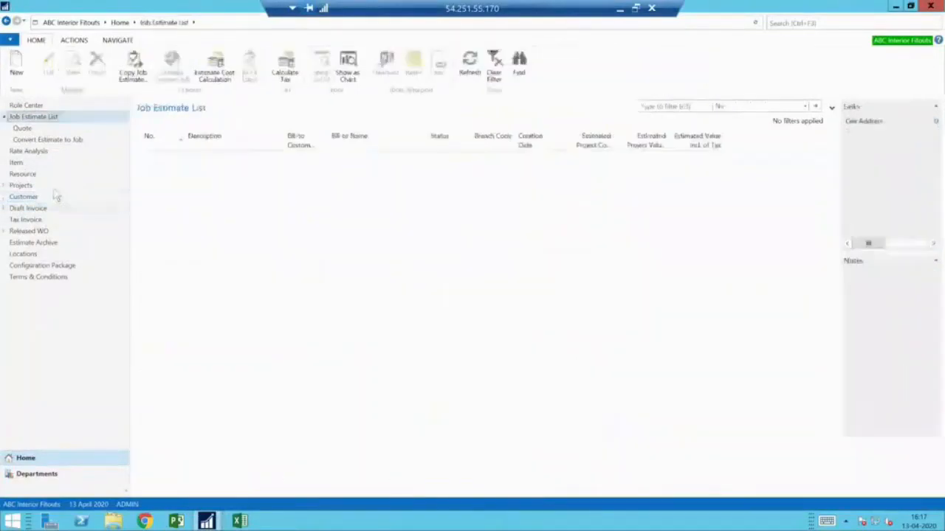
pyautogui.click(53, 187)
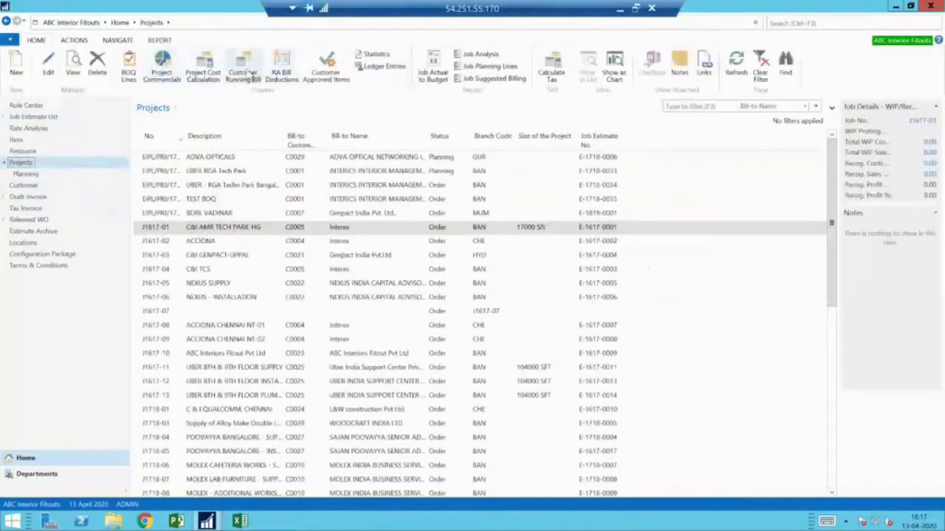
# - Open the customer running bills of project J1617-01, preview the billing annexure for line 10000, and close both
pyautogui.click(250, 75)
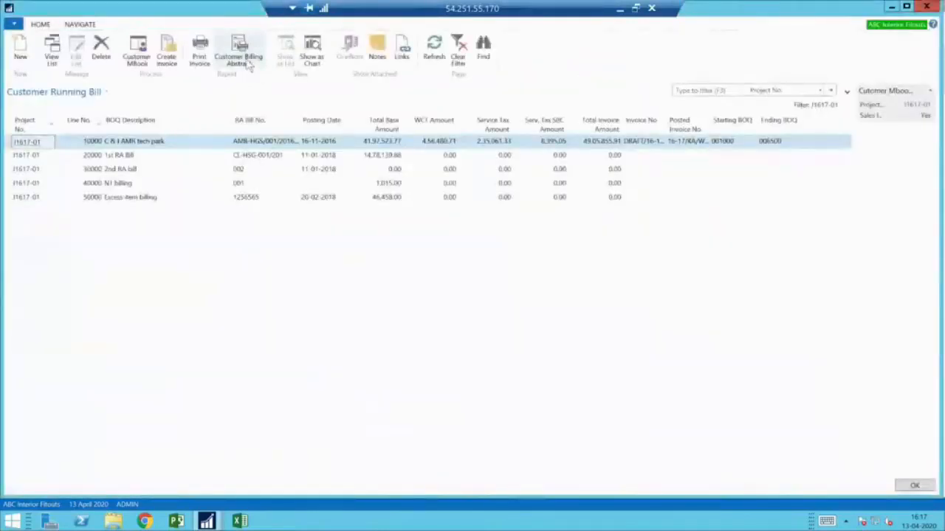
pyautogui.click(249, 65)
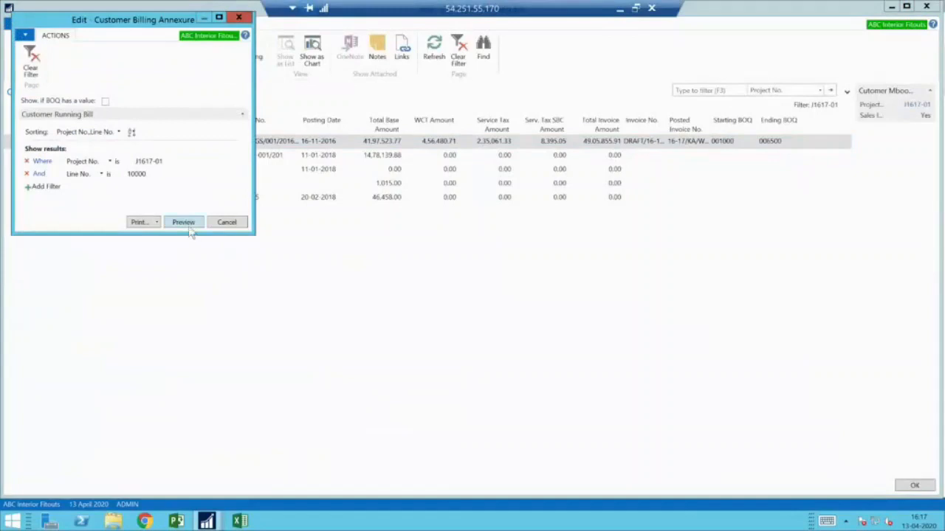
pyautogui.click(186, 224)
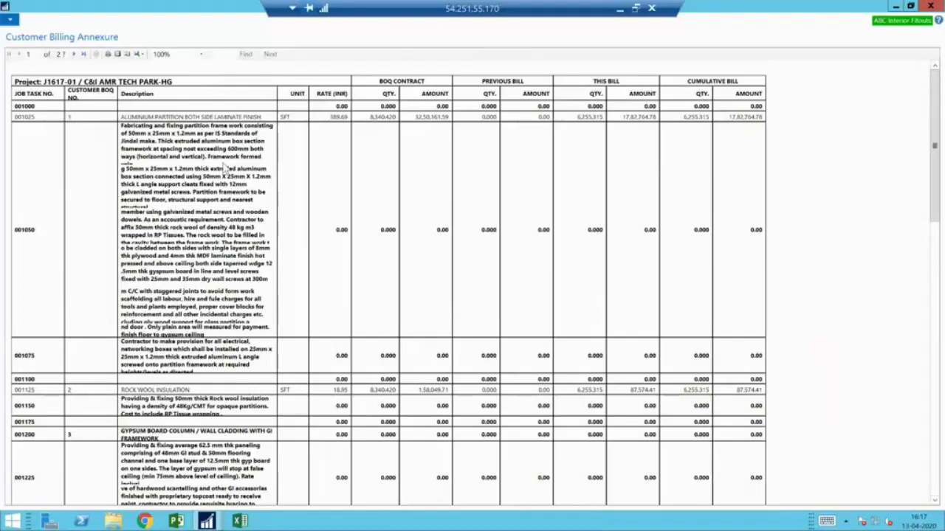
pyautogui.press('Escape')
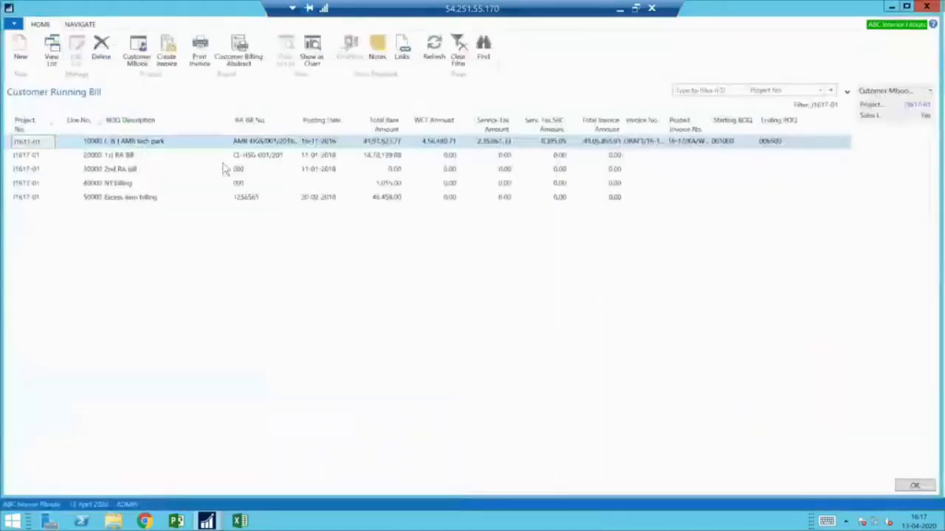
pyautogui.press('Escape')
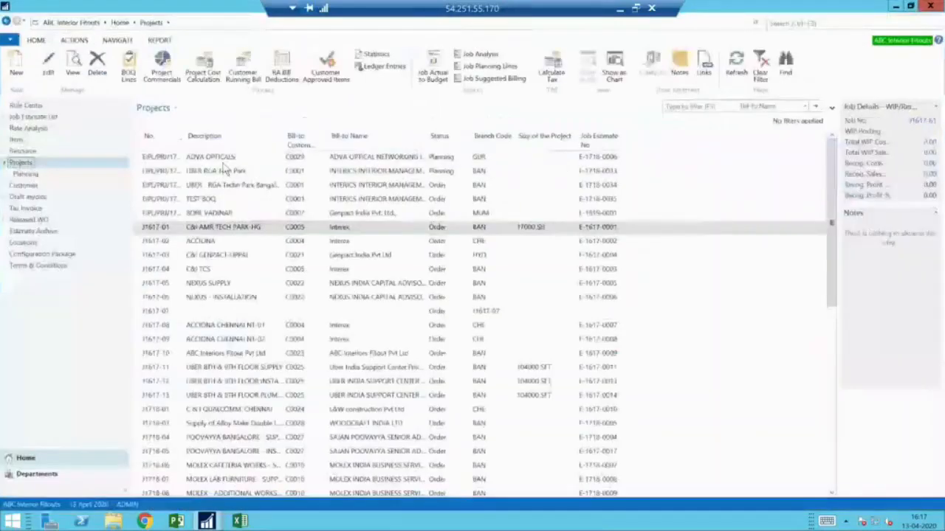
# - Show the draft invoice list, and return to the tax invoice list
pyautogui.click(37, 211)
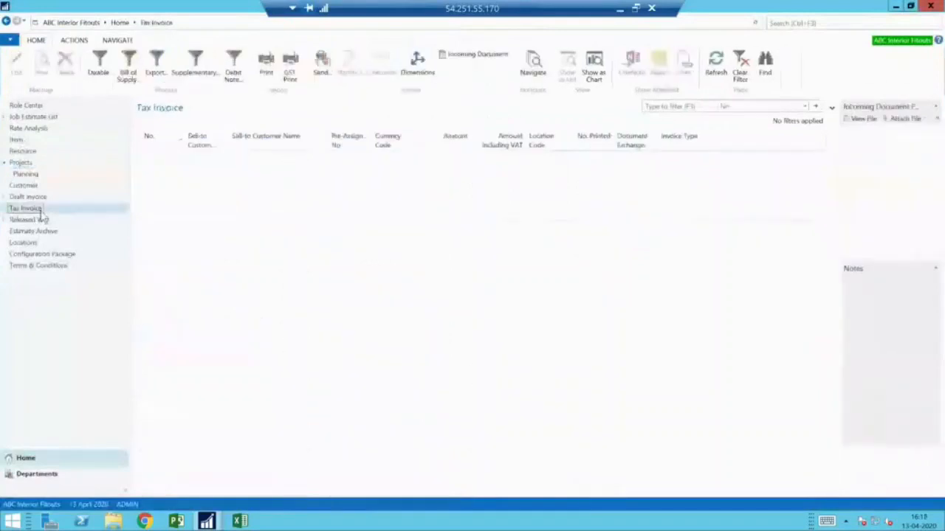
pyautogui.click(34, 197)
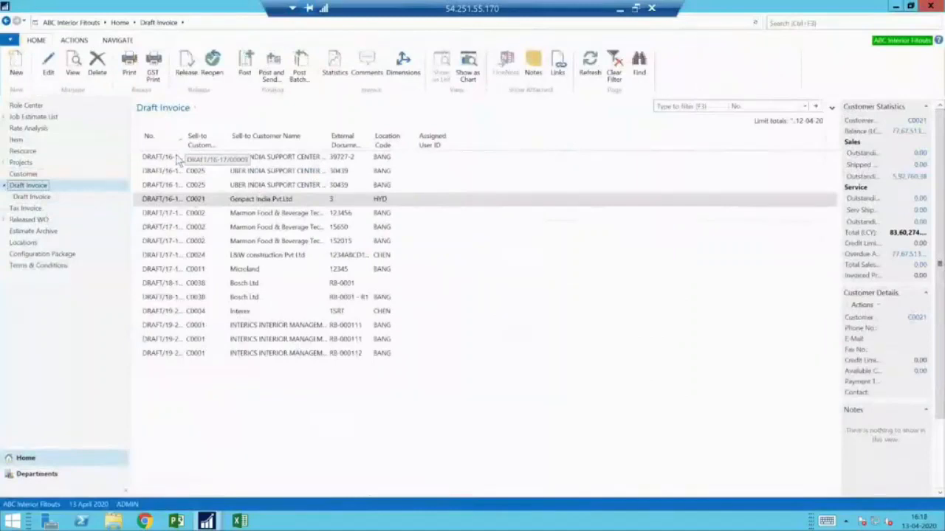
pyautogui.click(33, 209)
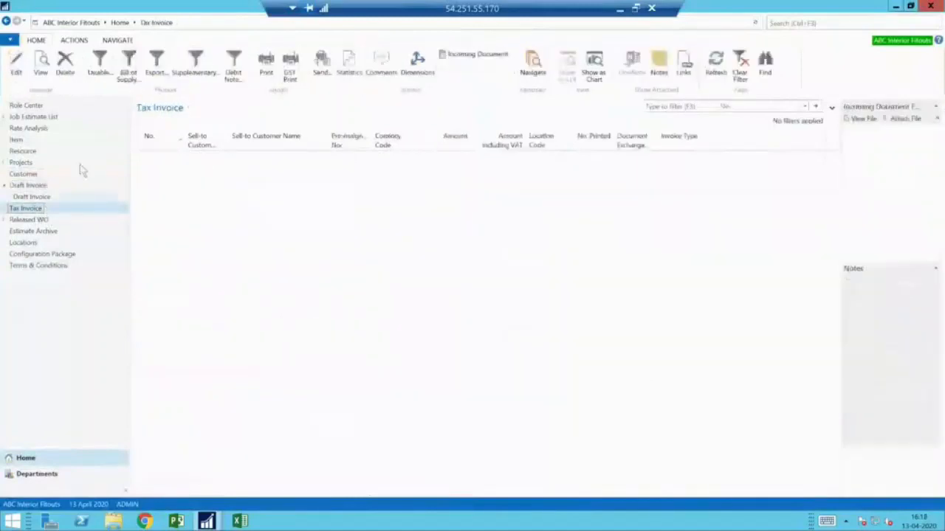
# - Preview the GST tax invoice report for 16-17/KA/WCT/0002 at 200% zoom, review its addresses and totals, and close the preview
pyautogui.click(290, 76)
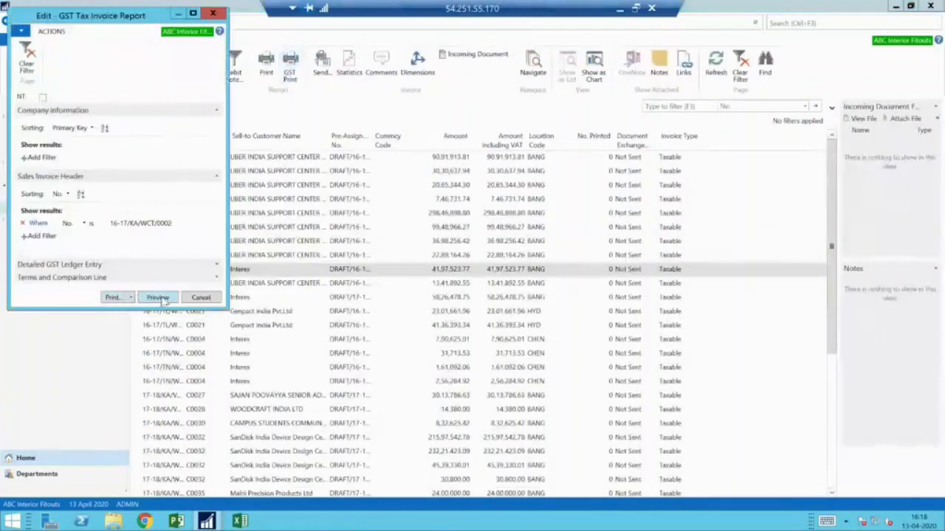
pyautogui.click(159, 299)
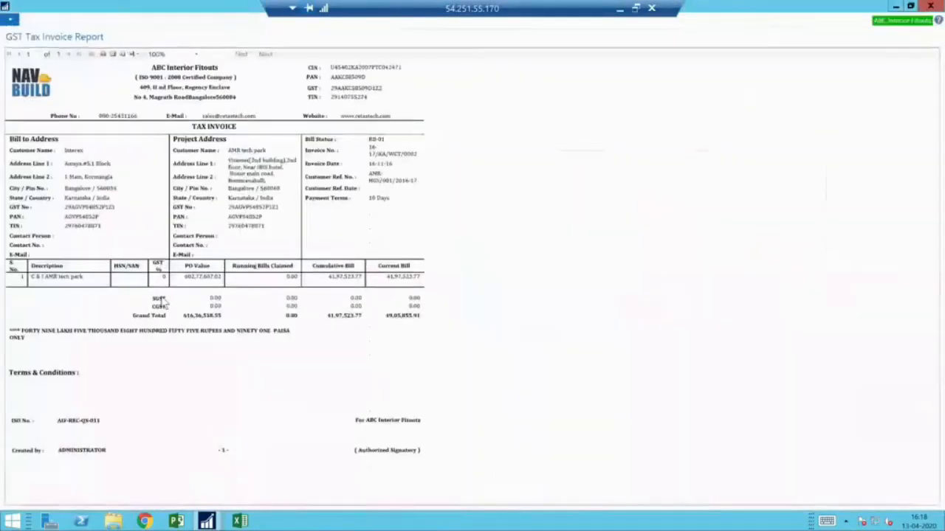
pyautogui.click(156, 54)
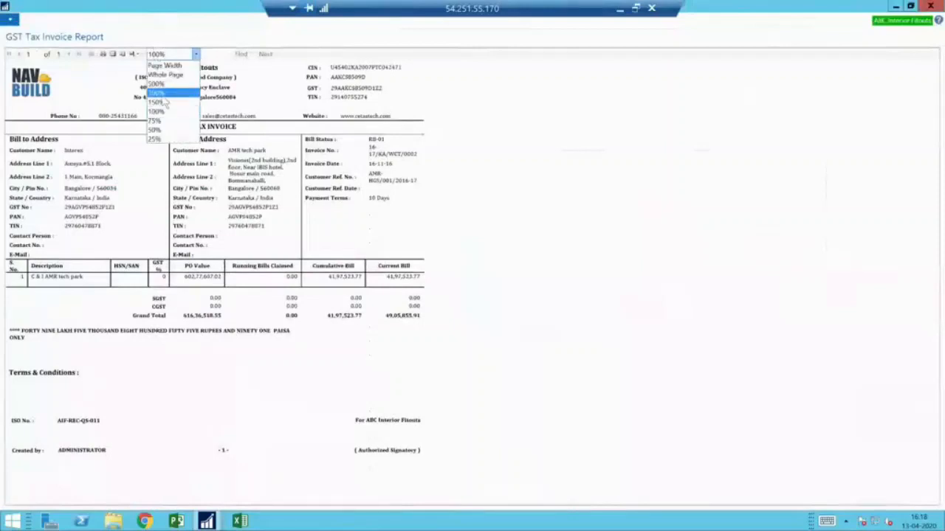
pyautogui.click(166, 103)
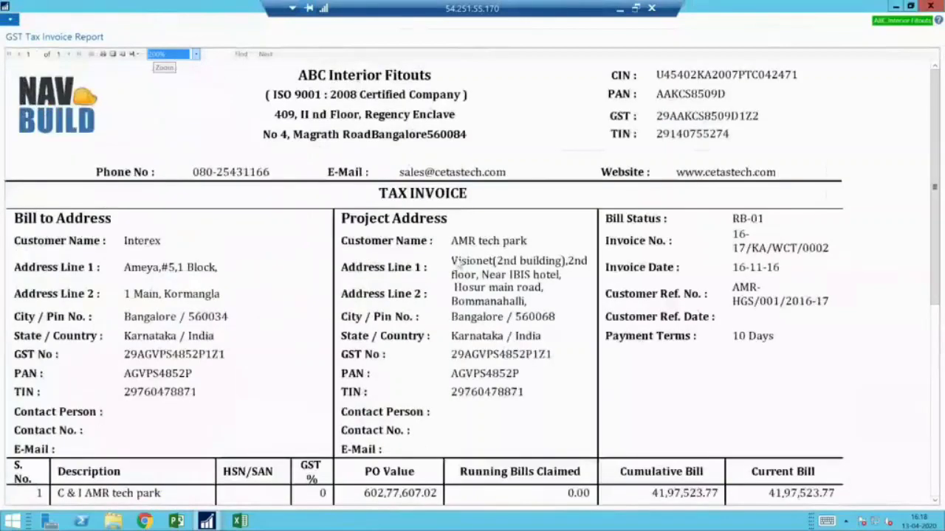
pyautogui.scroll(-2, 457, 262)
pyautogui.scroll(-3, 457, 263)
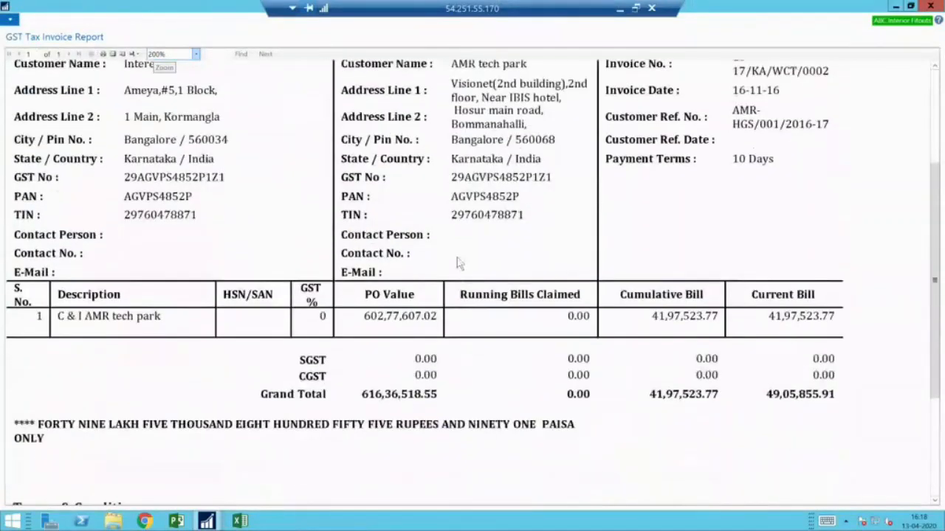
pyautogui.scroll(4, 457, 264)
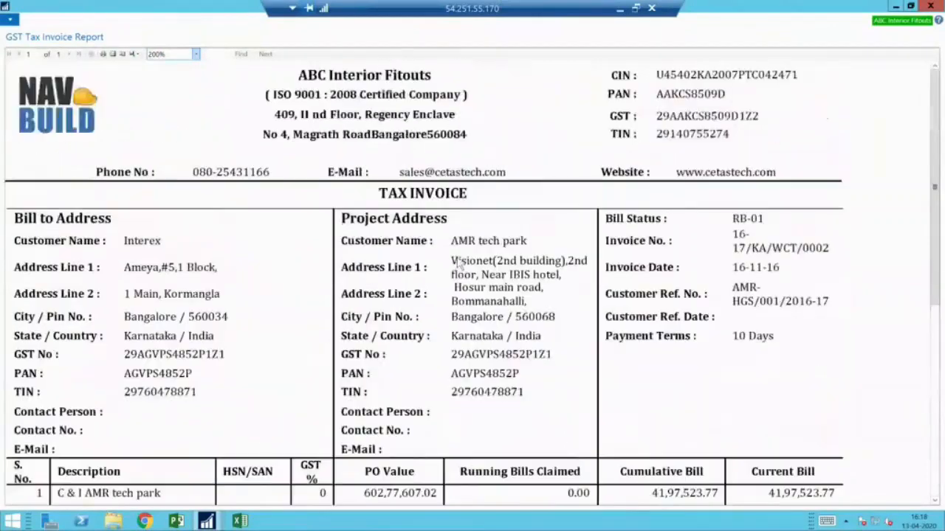
pyautogui.click(930, 6)
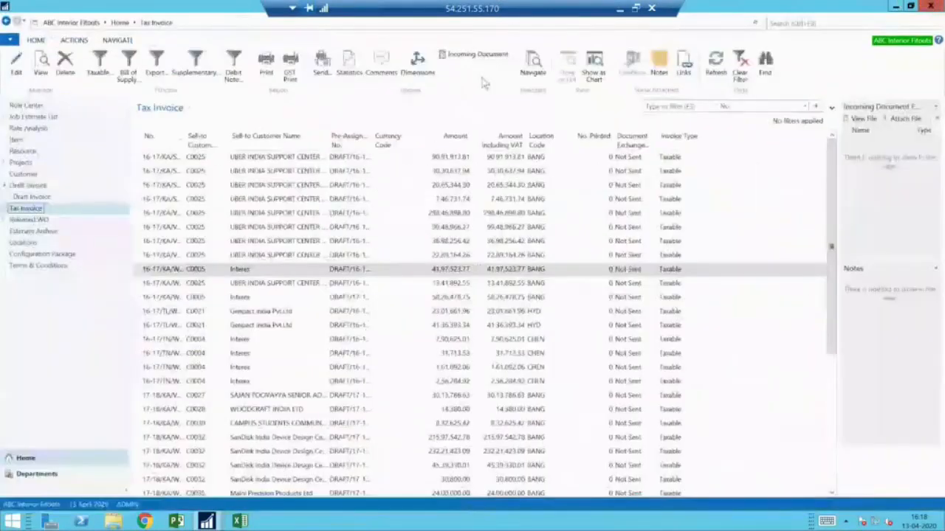
# - Switch to the Job window and show the reports available on the Project Team role center
pyautogui.click(25, 106)
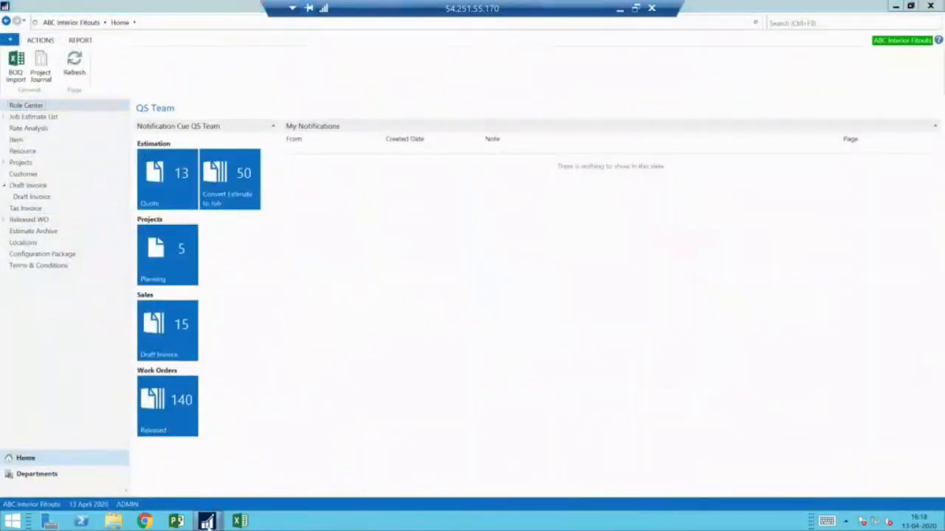
pyautogui.click(208, 522)
pyautogui.click(172, 450)
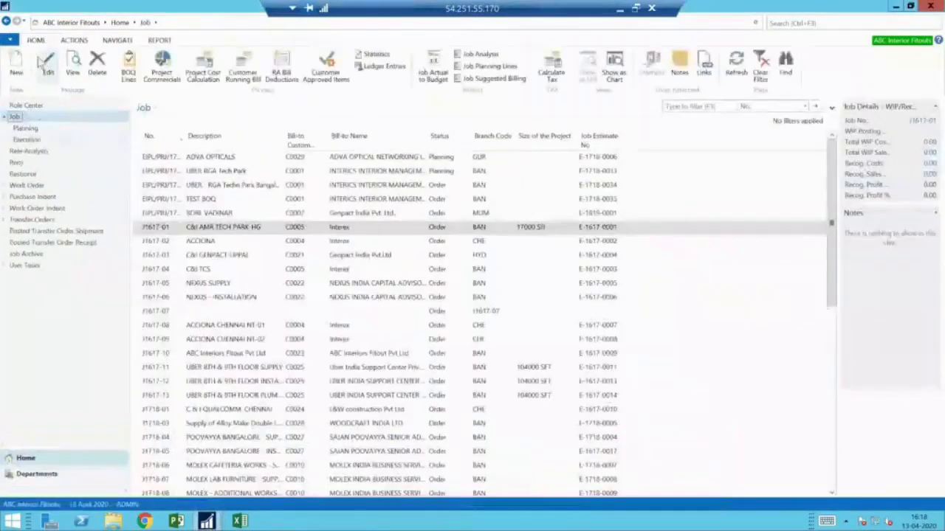
pyautogui.click(28, 107)
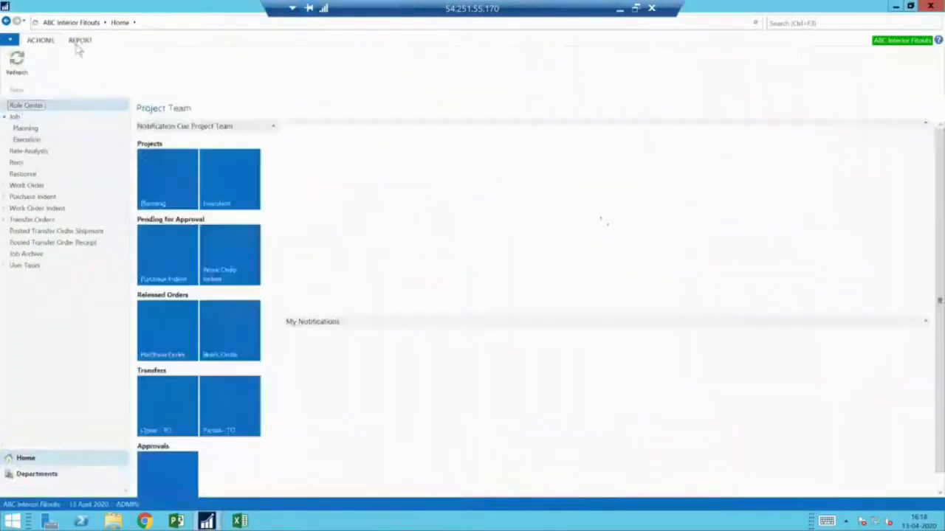
pyautogui.click(79, 41)
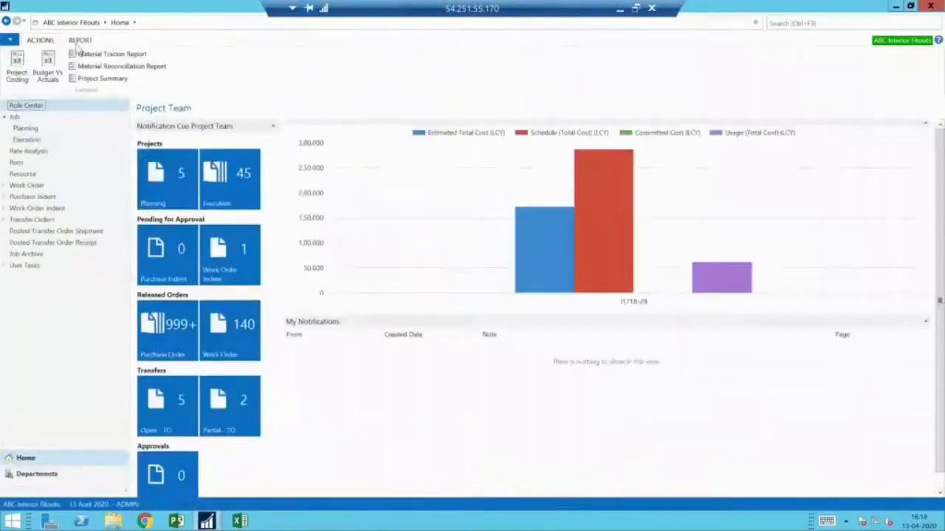
# - Preview the Project Costing Details report for job J1617-01 in local currency, and close the preview
pyautogui.click(16, 76)
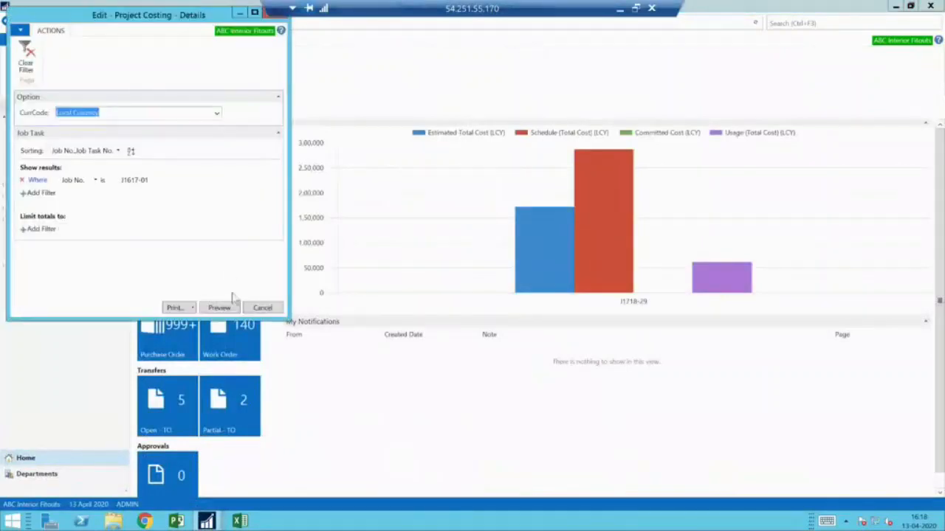
pyautogui.click(220, 307)
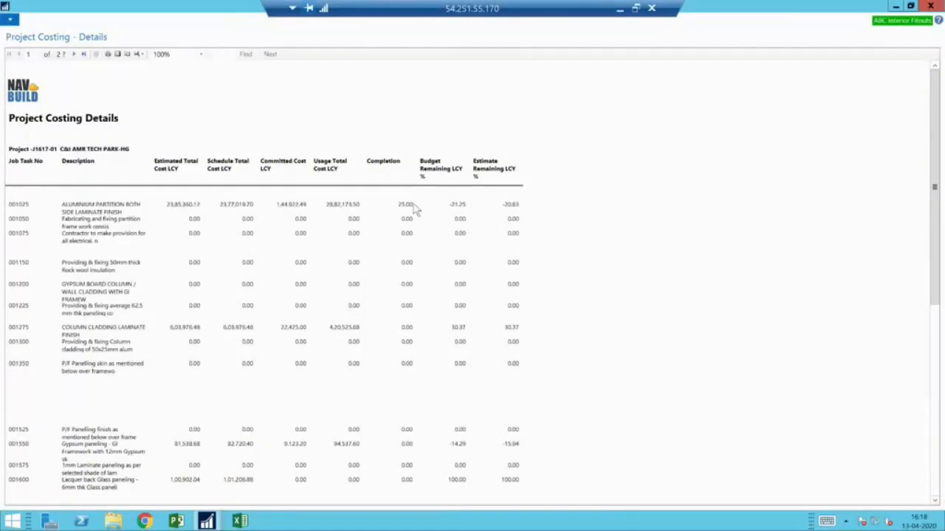
pyautogui.click(931, 6)
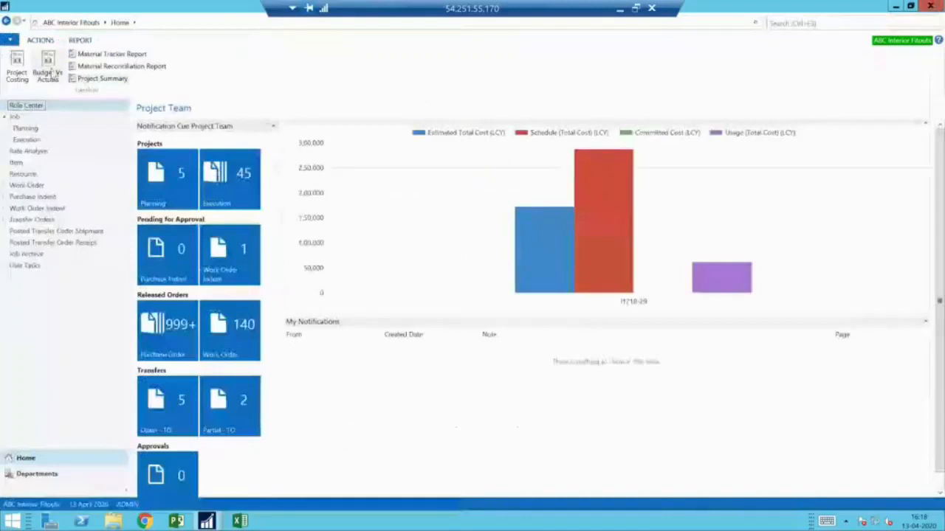
# - Preview the Budget Vs Actual report for job J1920-02 and enlarge it to 150% zoom
pyautogui.click(47, 64)
pyautogui.click(232, 252)
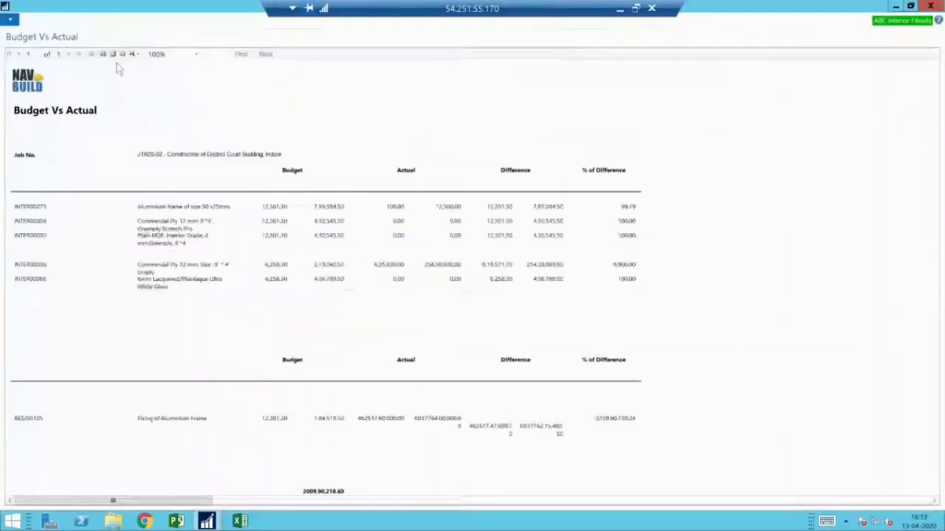
pyautogui.click(157, 55)
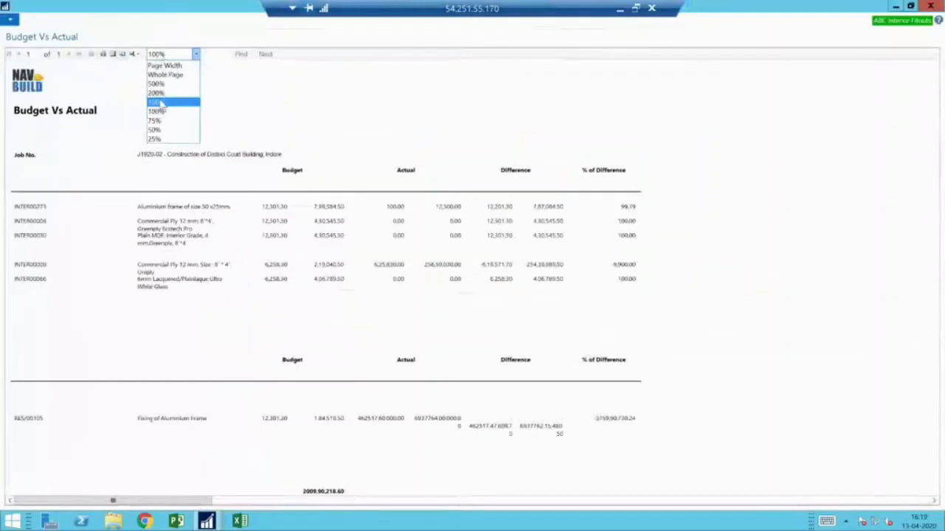
pyautogui.click(162, 102)
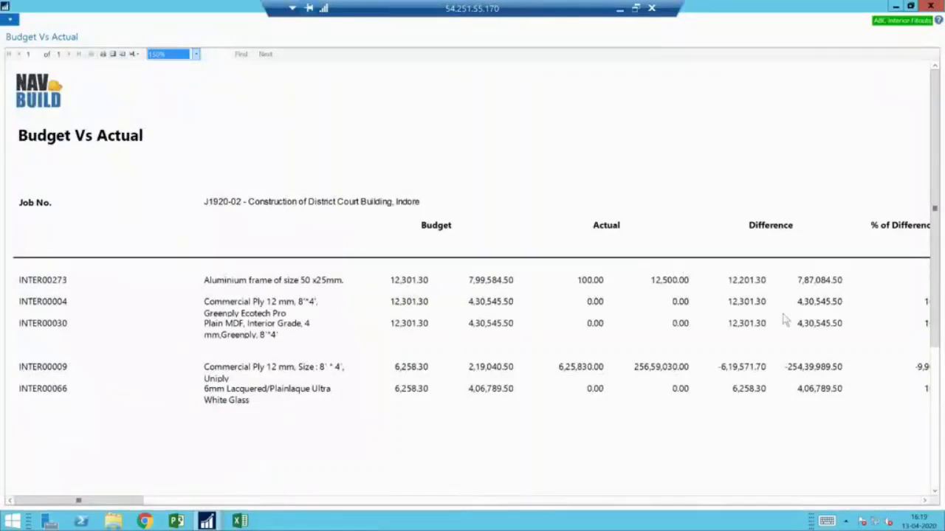
# - Review the item and resource lines of the Budget Vs Actual report for job J1920-02, and close the preview
pyautogui.click(783, 440)
pyautogui.scroll(-3, 783, 439)
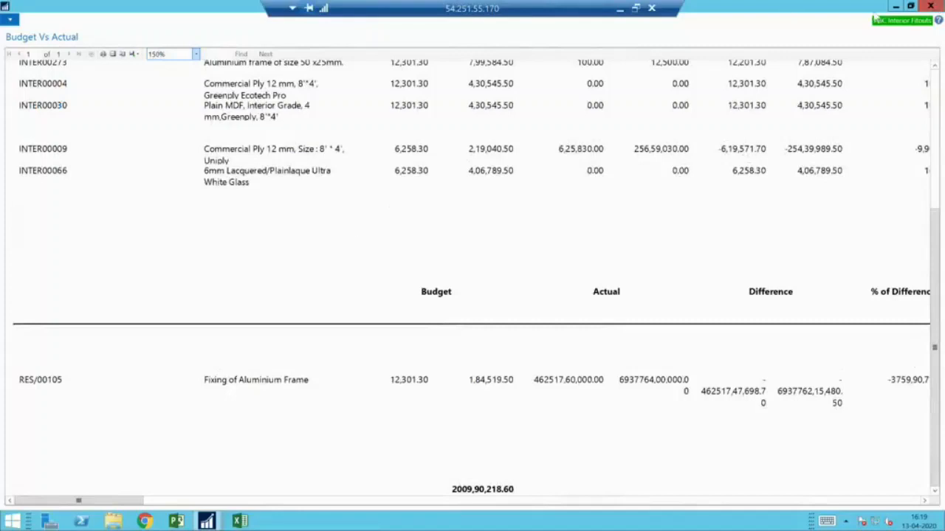
pyautogui.click(930, 6)
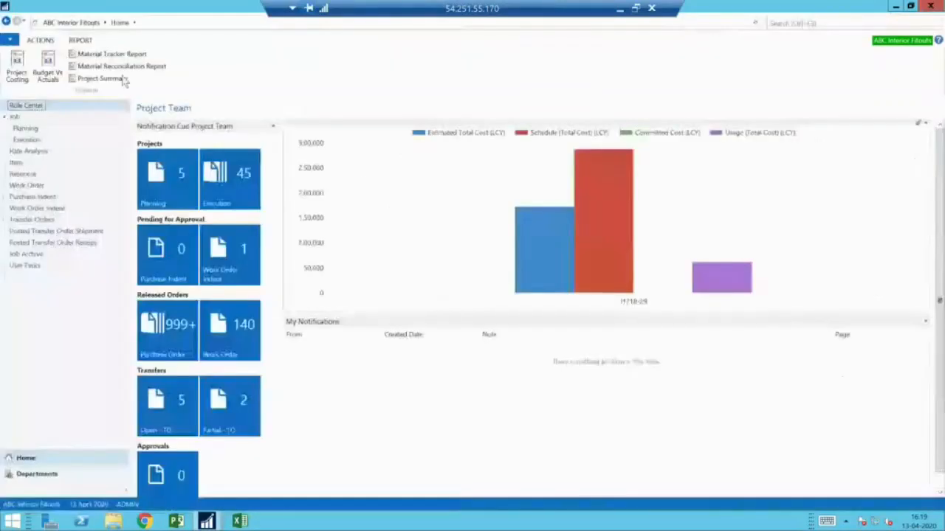
# - Preview the Project Summary Report for job J1617-01 at 200% zoom, review its cash flow summary and client invoices, and close the preview
pyautogui.click(100, 78)
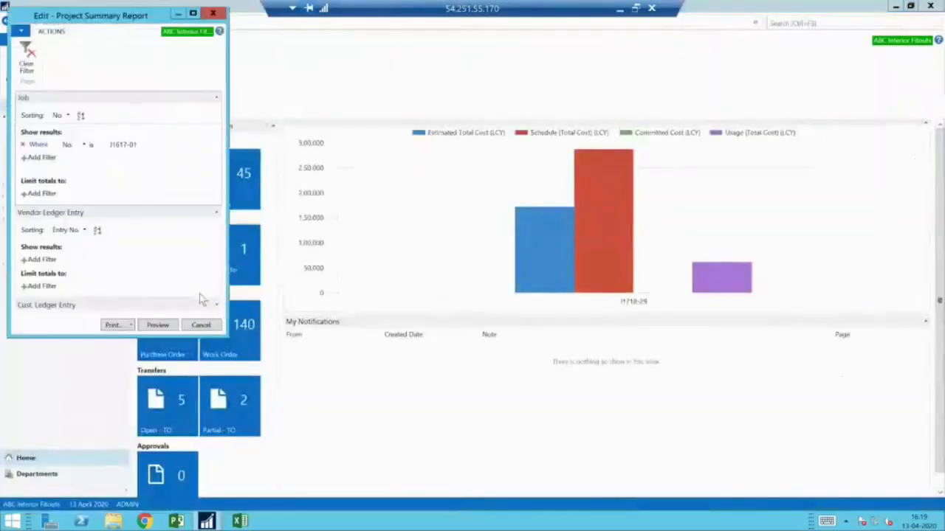
pyautogui.click(151, 325)
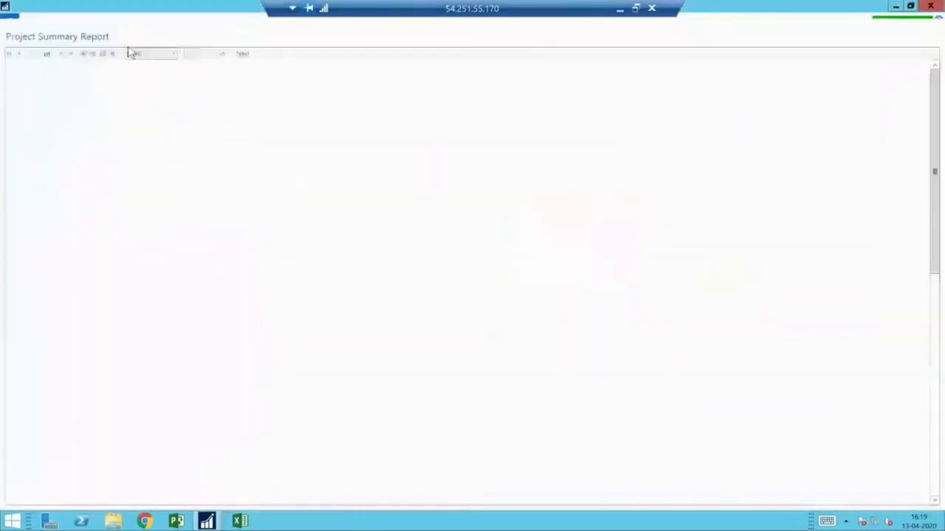
pyautogui.click(193, 57)
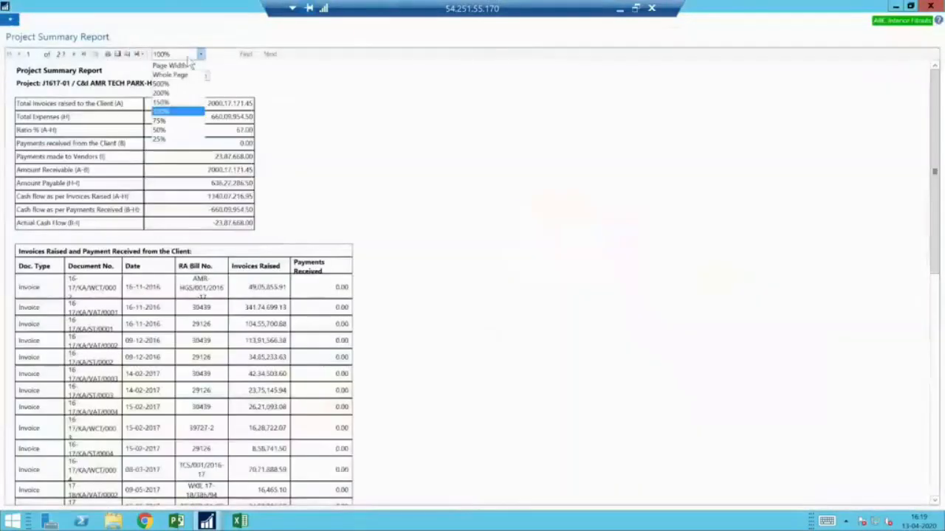
pyautogui.click(171, 95)
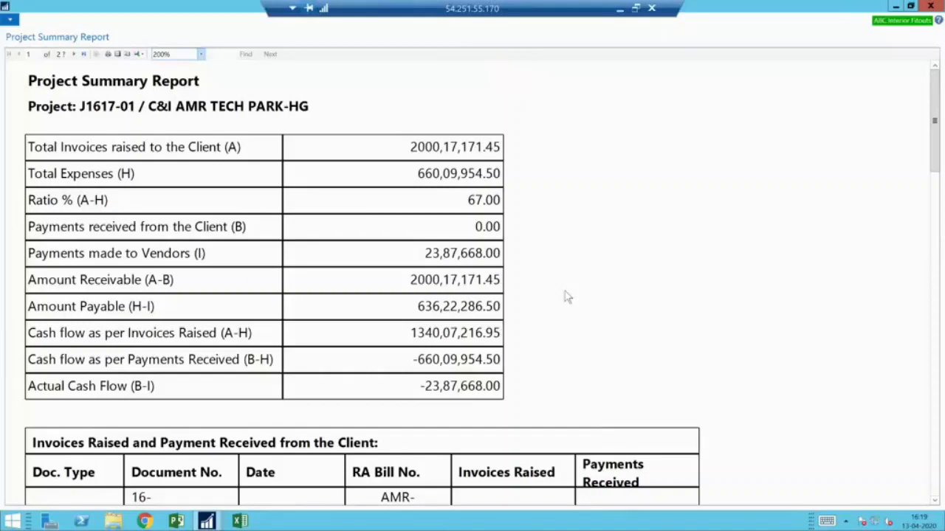
pyautogui.scroll(-5, 567, 296)
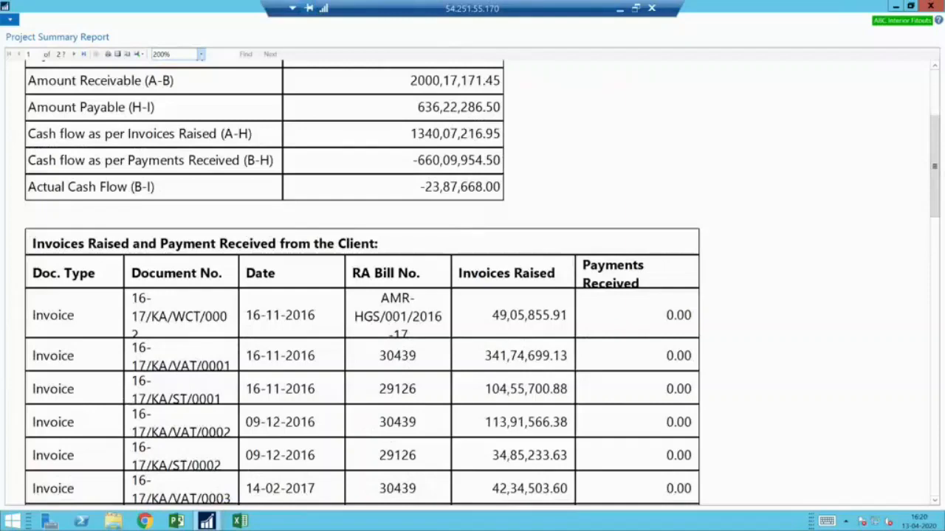
pyautogui.scroll(-12, 361, 280)
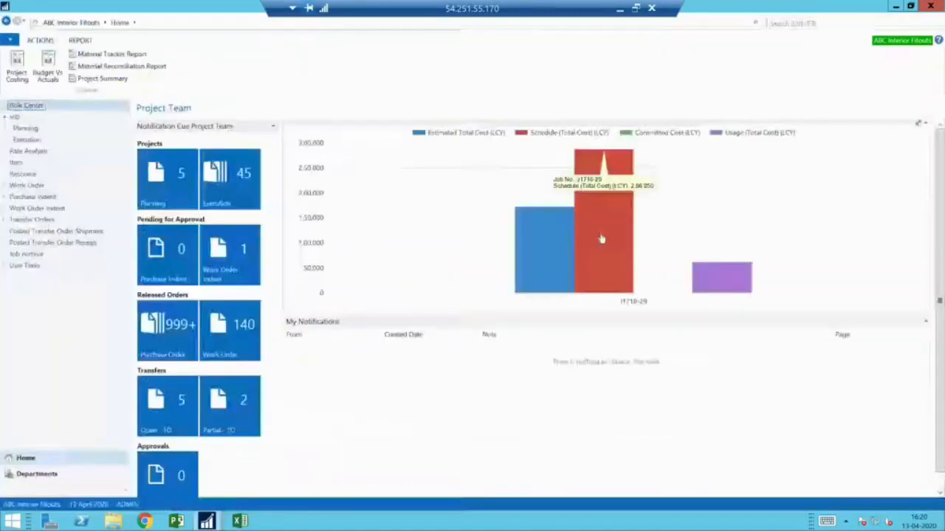
# - Switch to the Account Team window of ABC Modular Fitouts and show its departments overview
pyautogui.moveTo(205, 521)
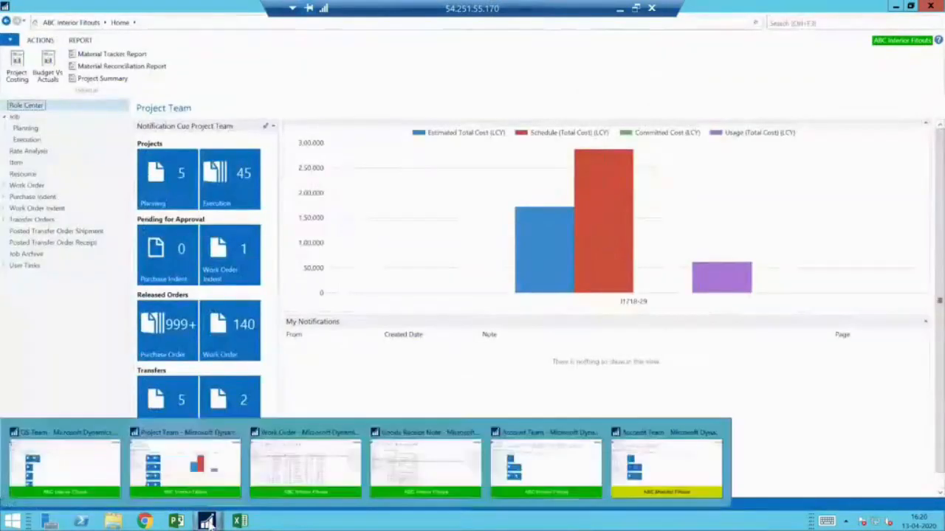
pyautogui.click(636, 444)
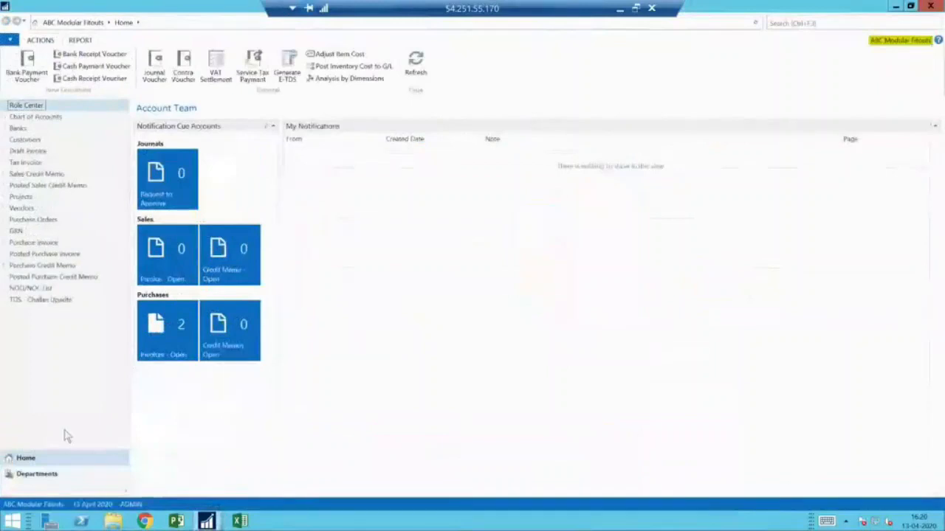
pyautogui.click(44, 473)
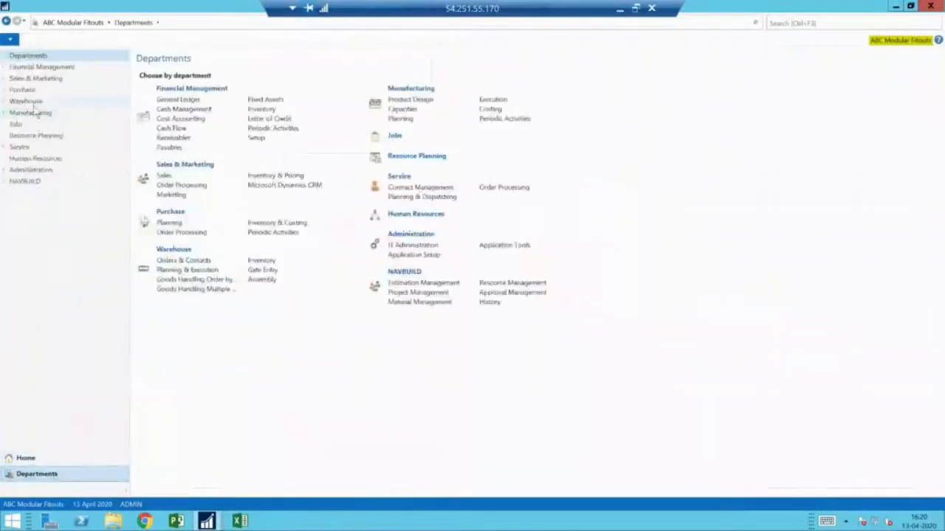
# - Connect to server navbuild:7127/ssd2016in with the stored login to view its available companies, and leave the server selection without changing the company
pyautogui.click(9, 38)
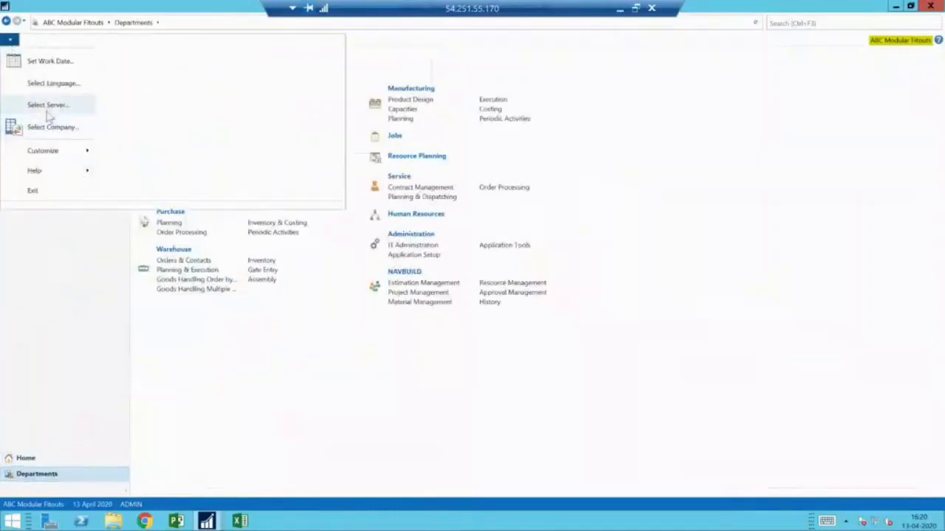
pyautogui.click(47, 106)
pyautogui.click(544, 320)
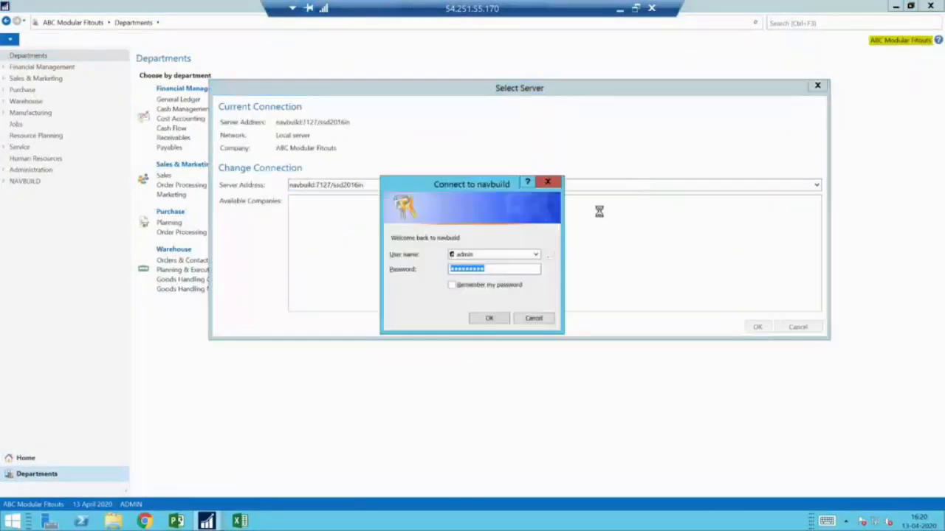
pyautogui.click(488, 324)
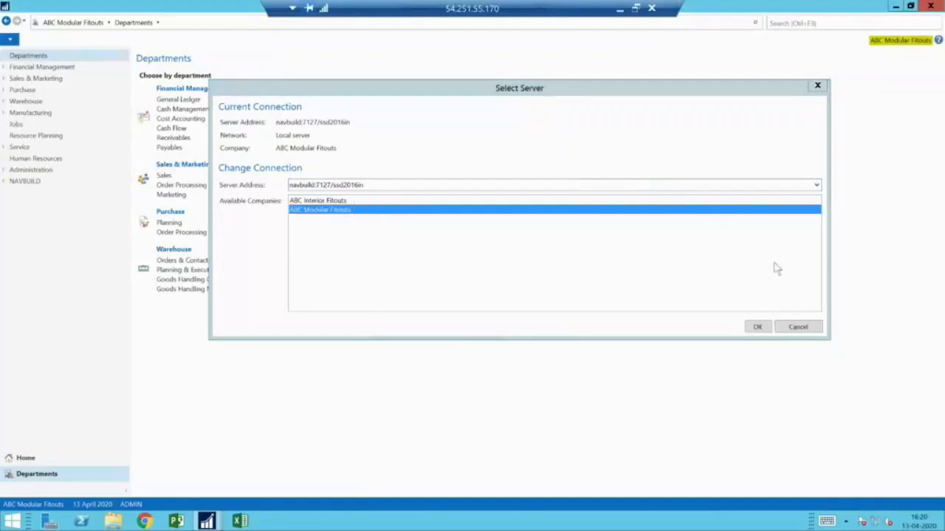
pyautogui.click(797, 327)
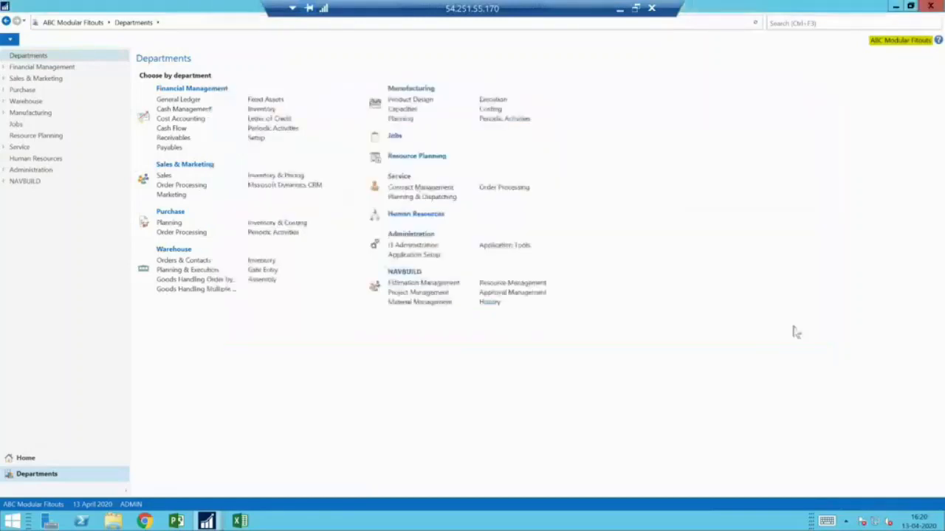
# - Show the items list from Purchase Planning and open the assembly BOM of FG-0004 RECEPTION TABLE
pyautogui.click(172, 223)
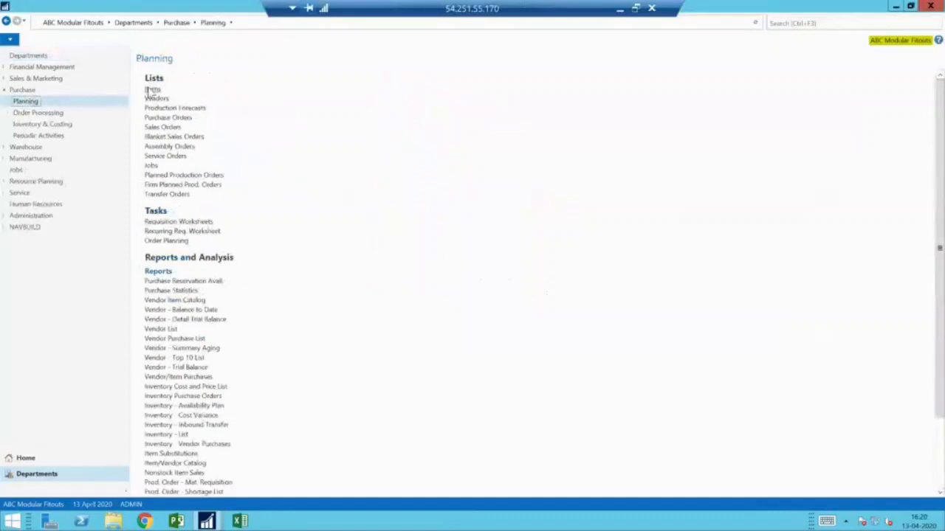
pyautogui.click(150, 90)
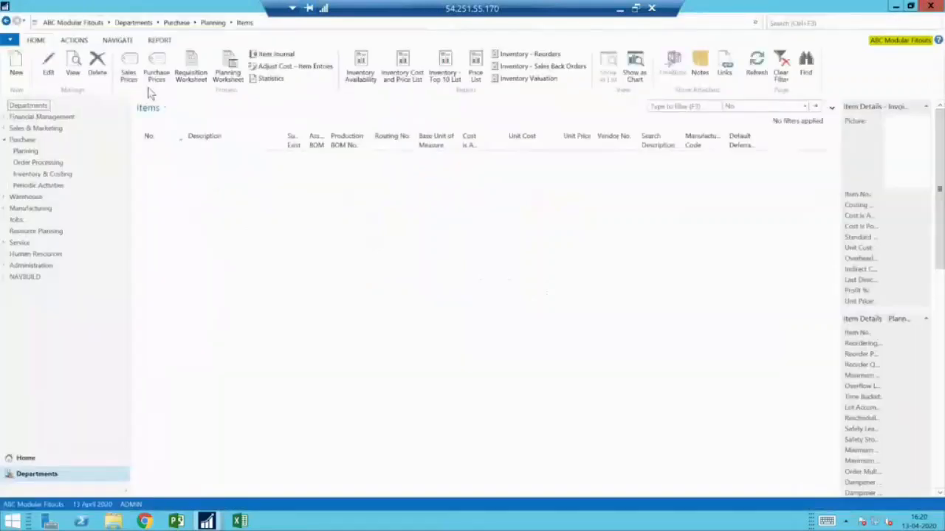
pyautogui.click(119, 41)
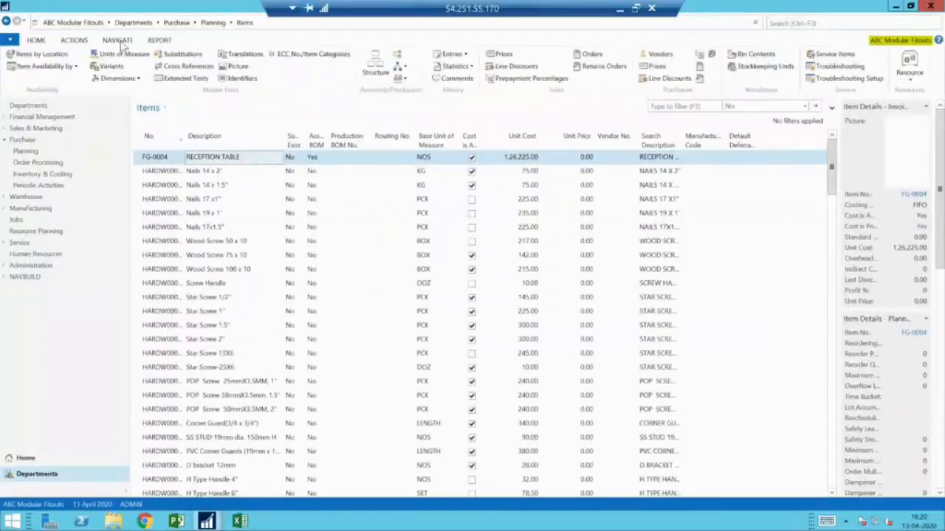
pyautogui.click(403, 68)
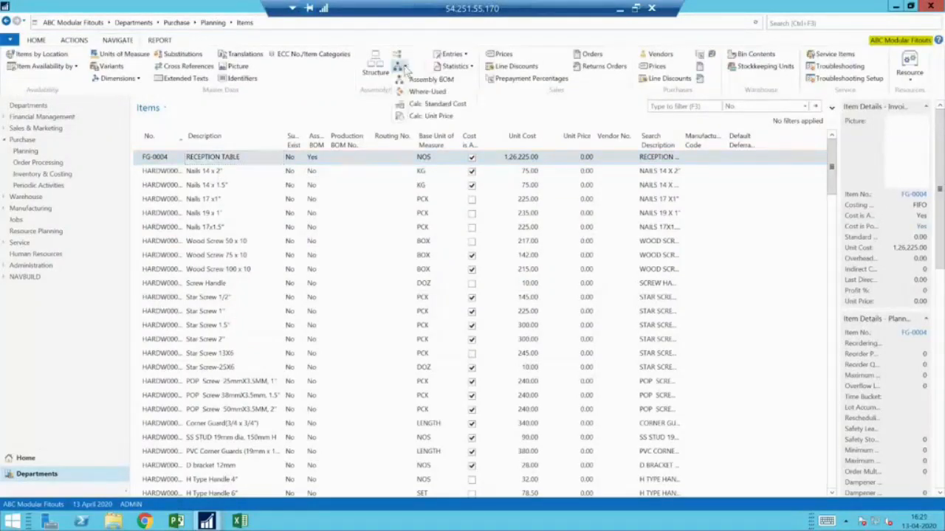
pyautogui.click(415, 80)
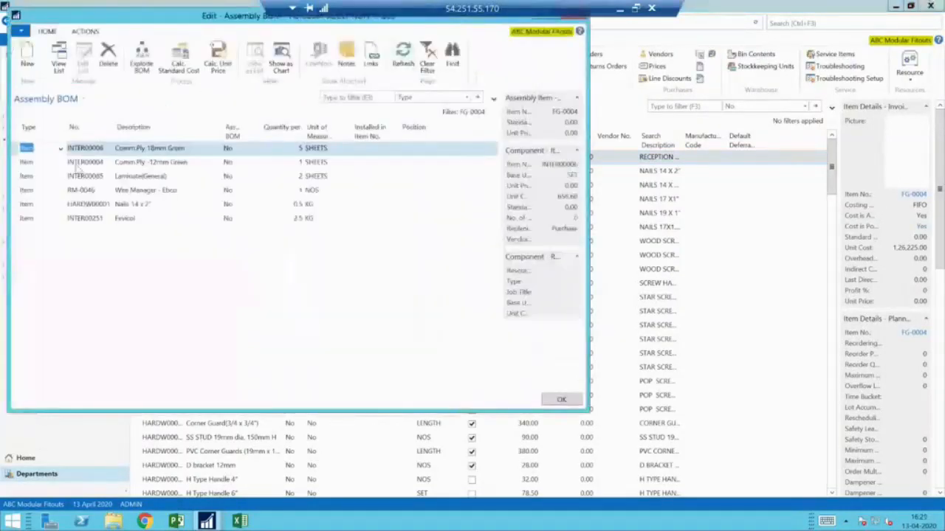
# - Go through the plywood, laminate, wire manager and nails components of the reception table's assembly BOM, and close it
pyautogui.click(175, 148)
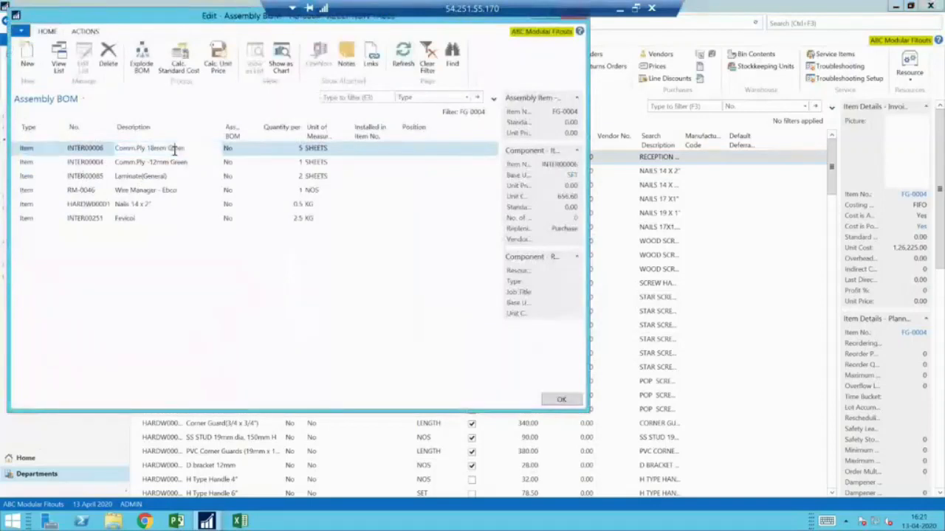
pyautogui.click(183, 163)
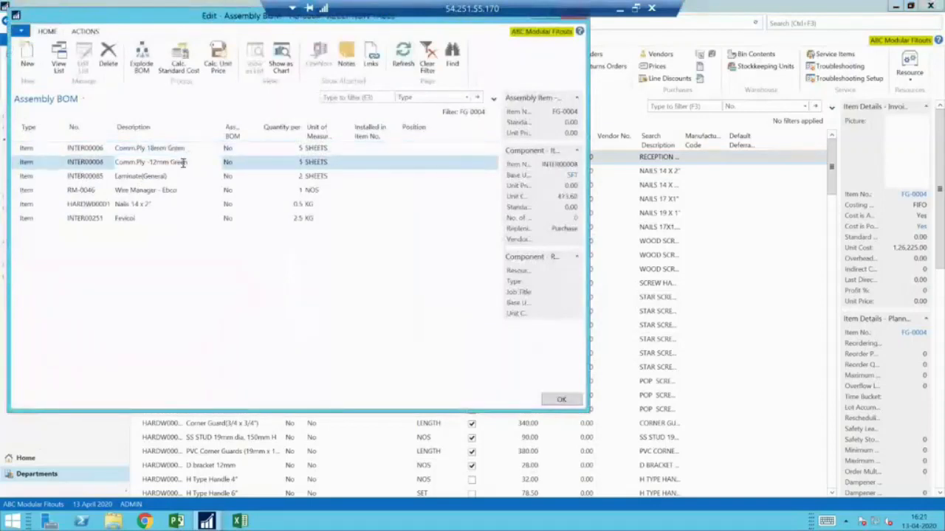
pyautogui.click(168, 177)
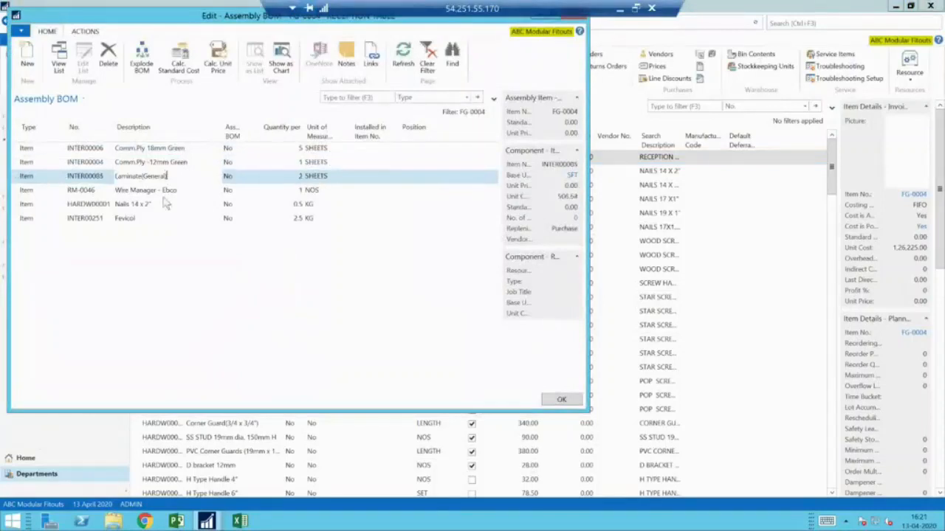
pyautogui.press('Down')
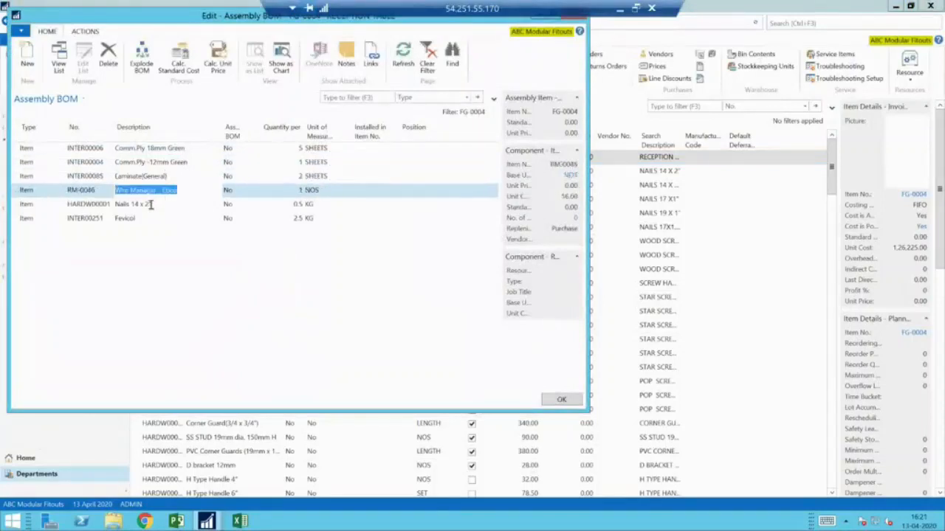
pyautogui.click(151, 206)
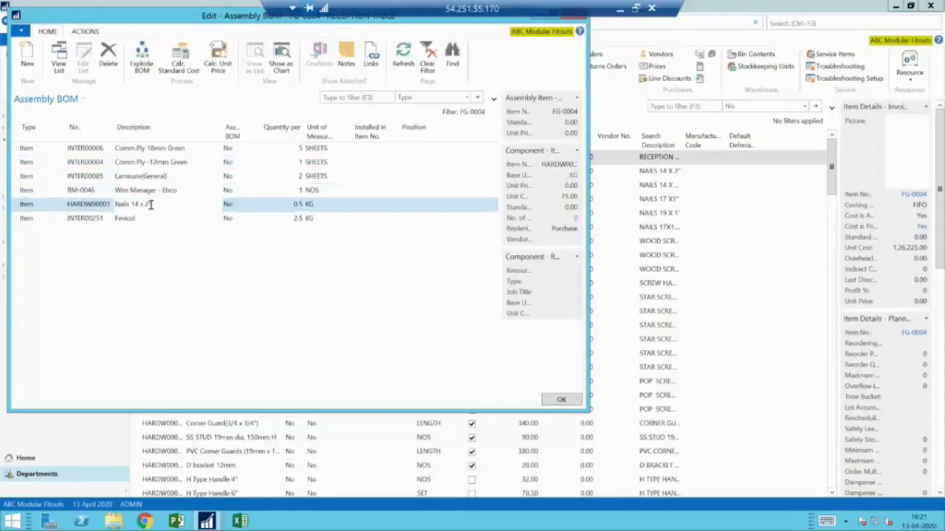
pyautogui.press('Escape')
# - List the assembly orders under Purchase Planning, review the component lines of order PRO-17-0001, and close the order
pyautogui.click(44, 163)
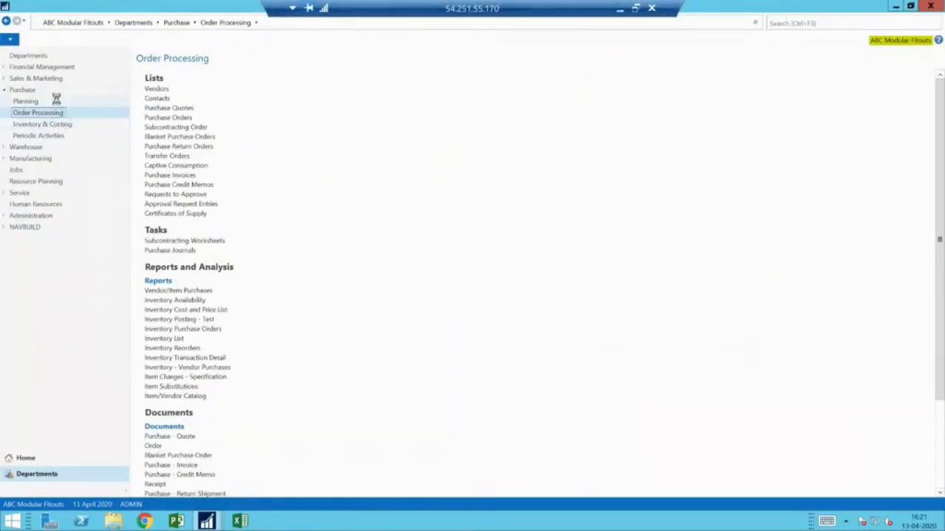
pyautogui.click(56, 101)
pyautogui.click(177, 147)
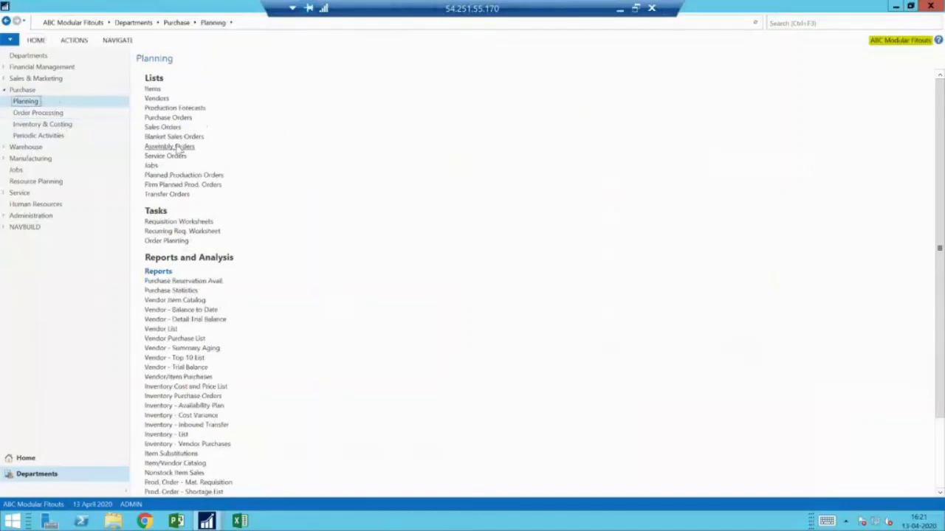
pyautogui.click(244, 159)
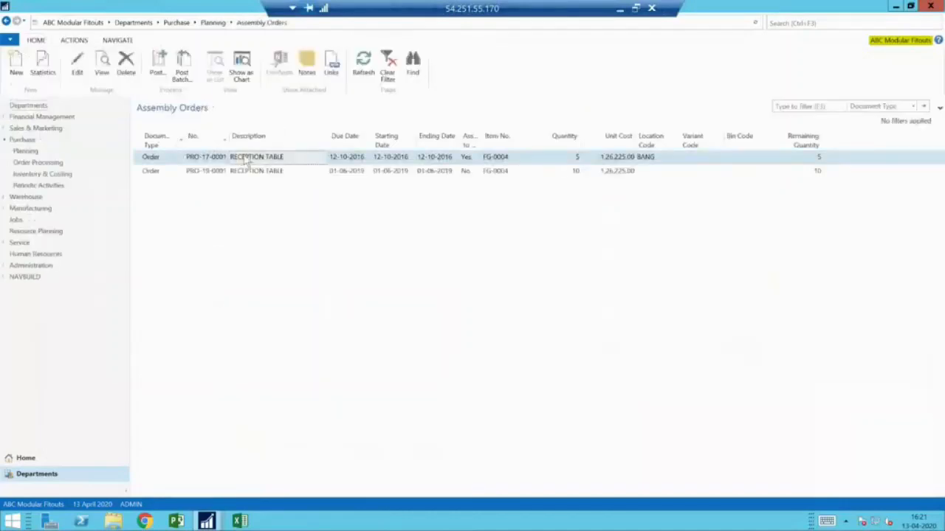
pyautogui.doubleClick(246, 160)
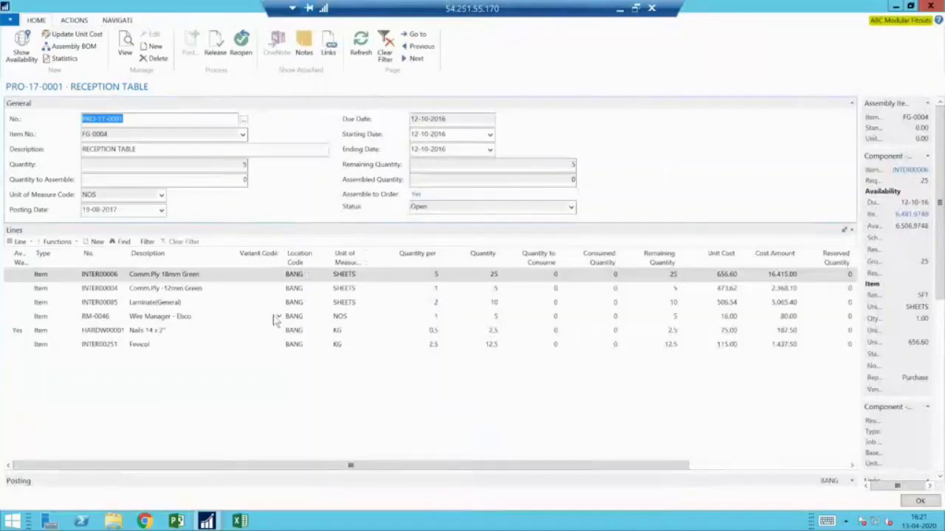
pyautogui.press('Escape')
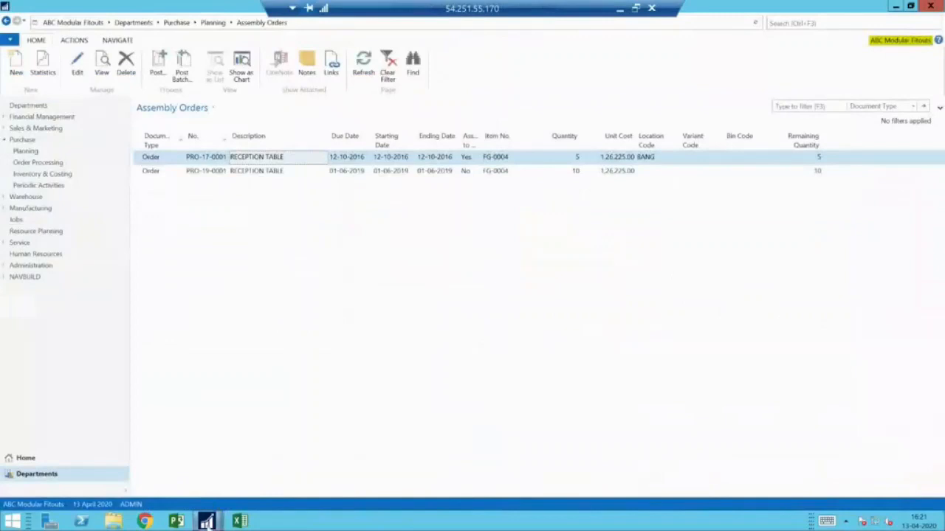
# - Switch back to the Project Team role center of ABC Interior Fitouts
pyautogui.moveTo(207, 521)
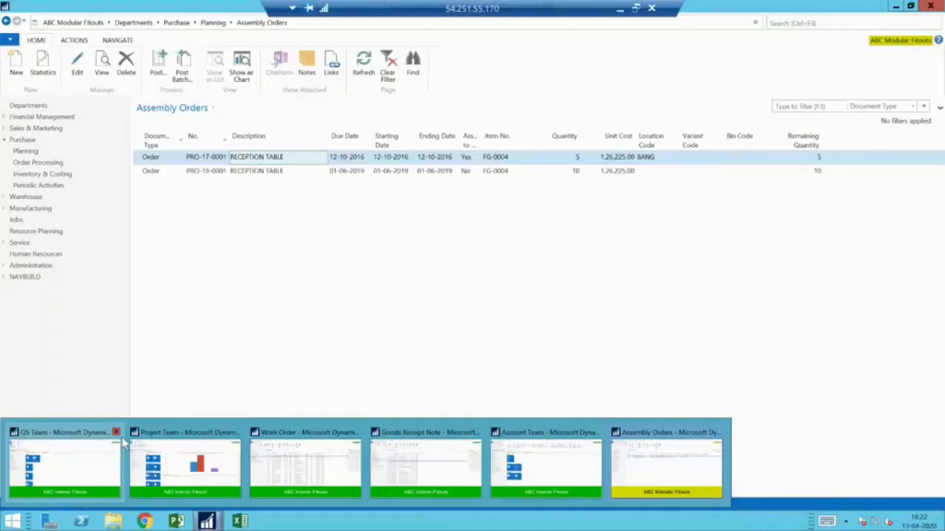
pyautogui.click(173, 446)
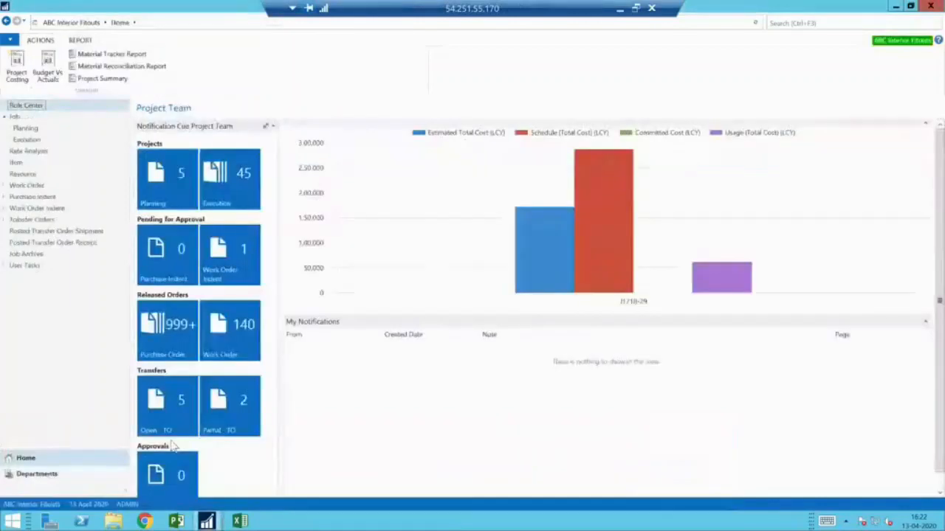